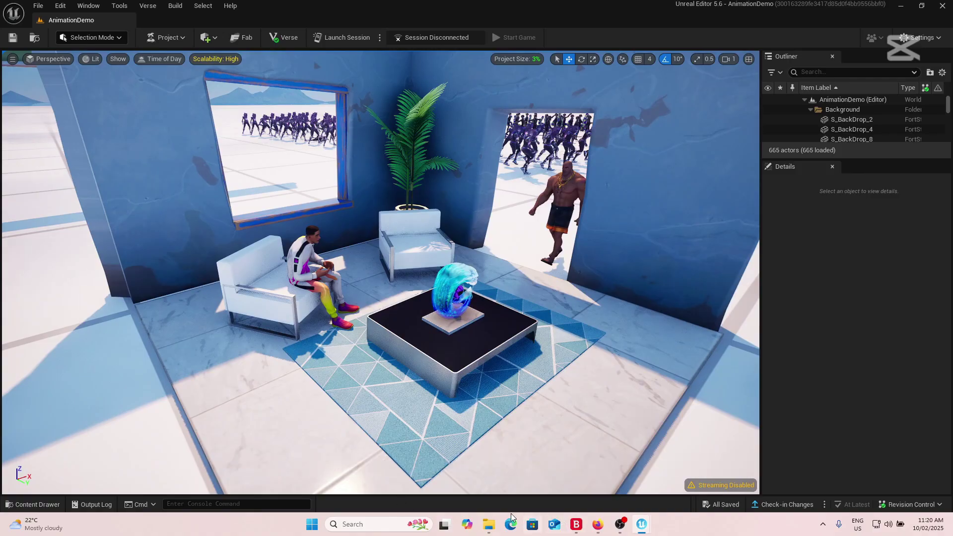
Step: Look over the 11 Second Club home page, including the current competition and its winning entries
mouse_move(489, 526)
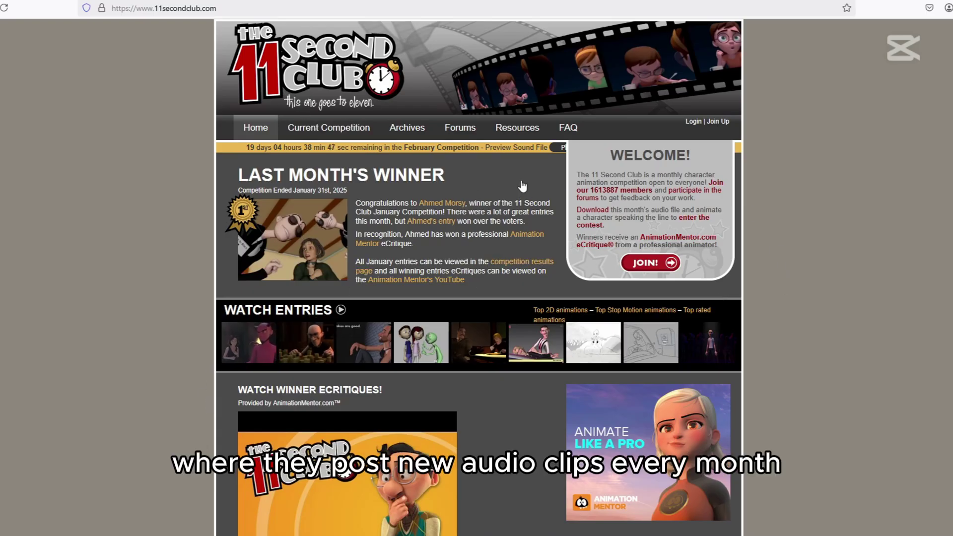
scroll(524, 298, down, 3)
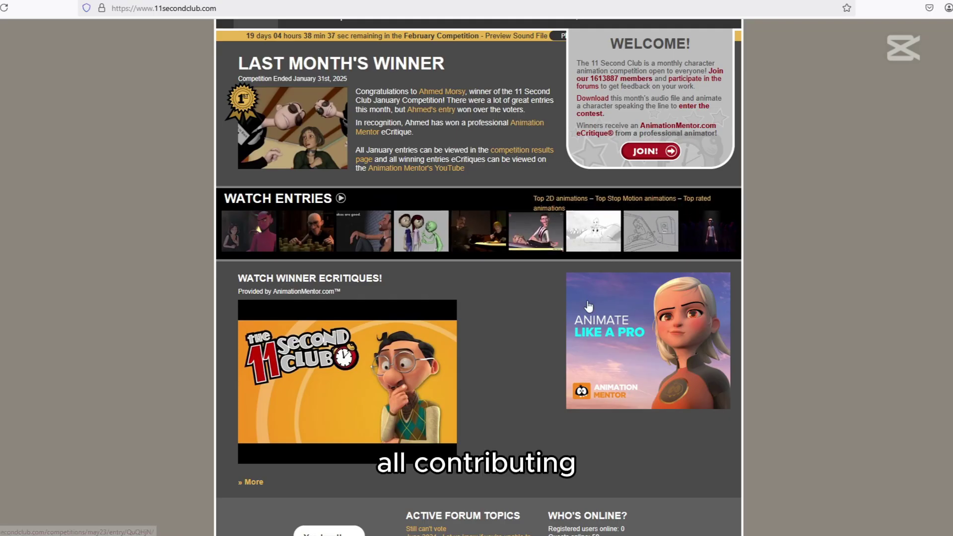
scroll(589, 306, up, 3)
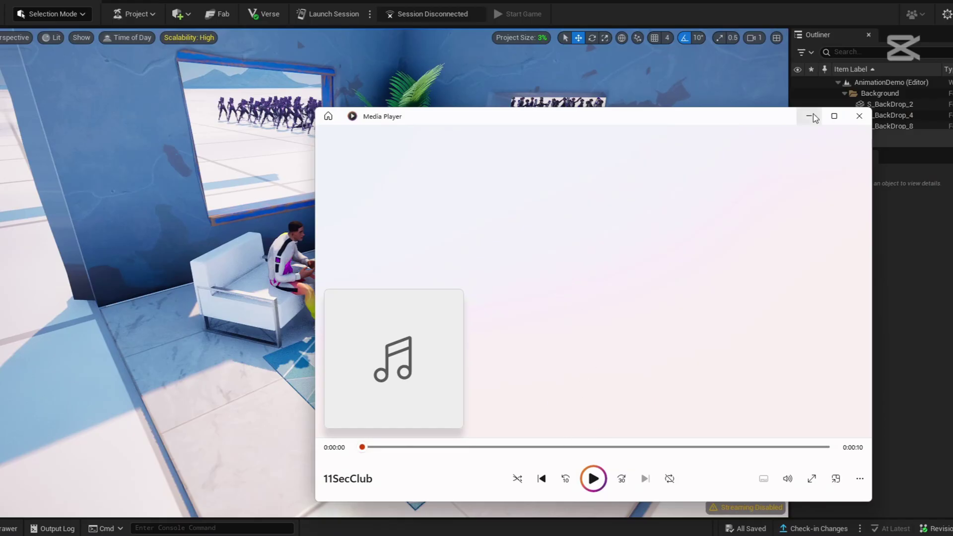
Step: Minimize the media player, find the Cinematic Sequence device in the Fortnite content and place it above the coffee table
click(810, 116)
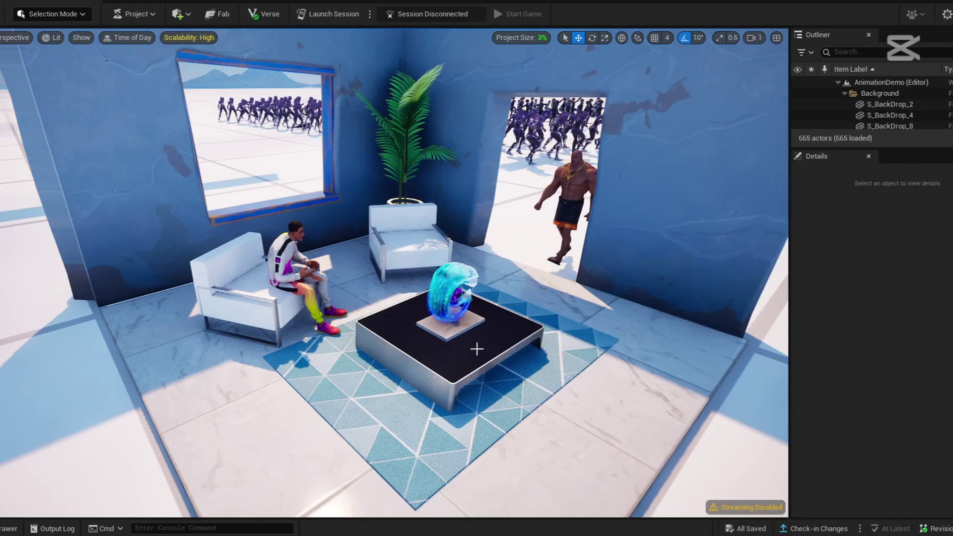
right_drag(397, 278, 432, 322)
right_drag(164, 399, 155, 398)
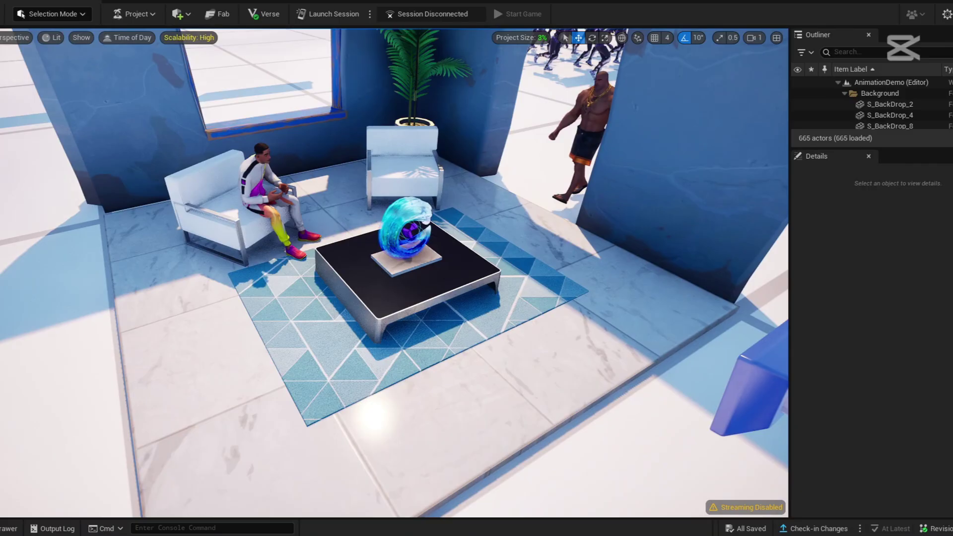
click(9, 528)
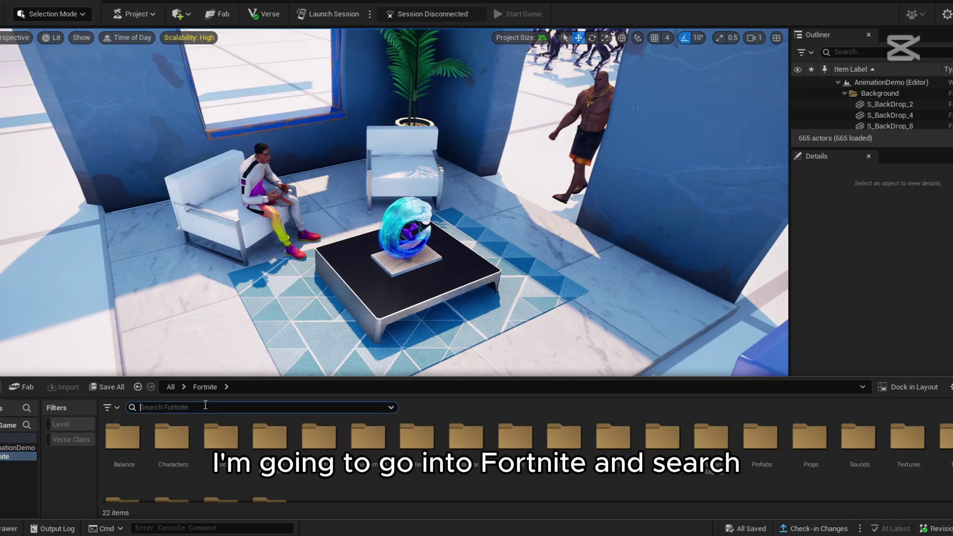
text(cinematic)
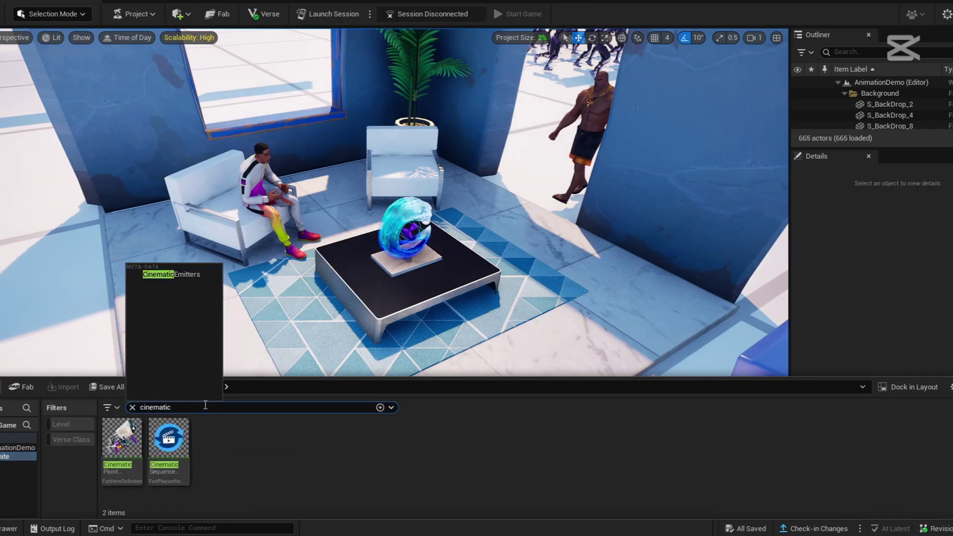
drag(169, 438, 421, 179)
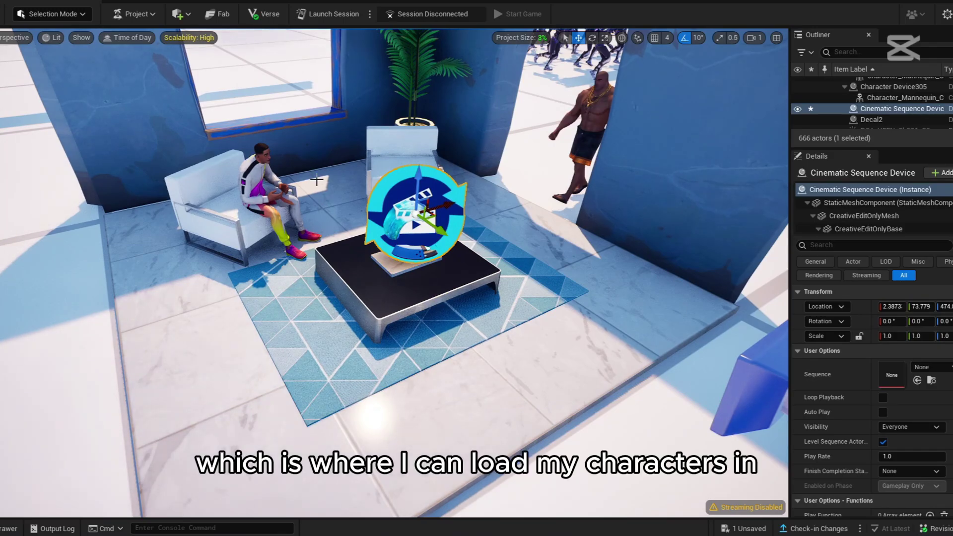
Step: Create a new level sequence for the device, saved in the Cinematics folder as LS_11SecondClub_Anim
right_drag(655, 108, 695, 55)
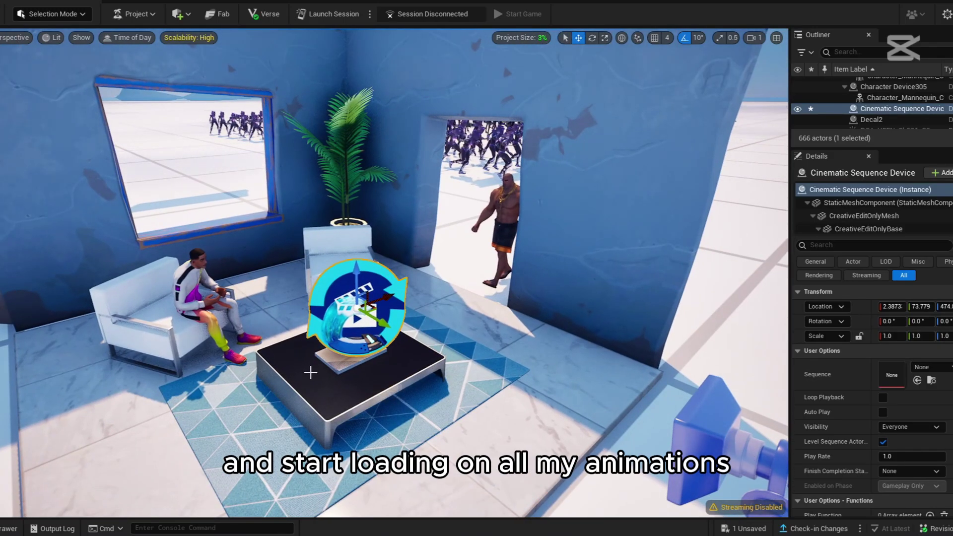
click(950, 370)
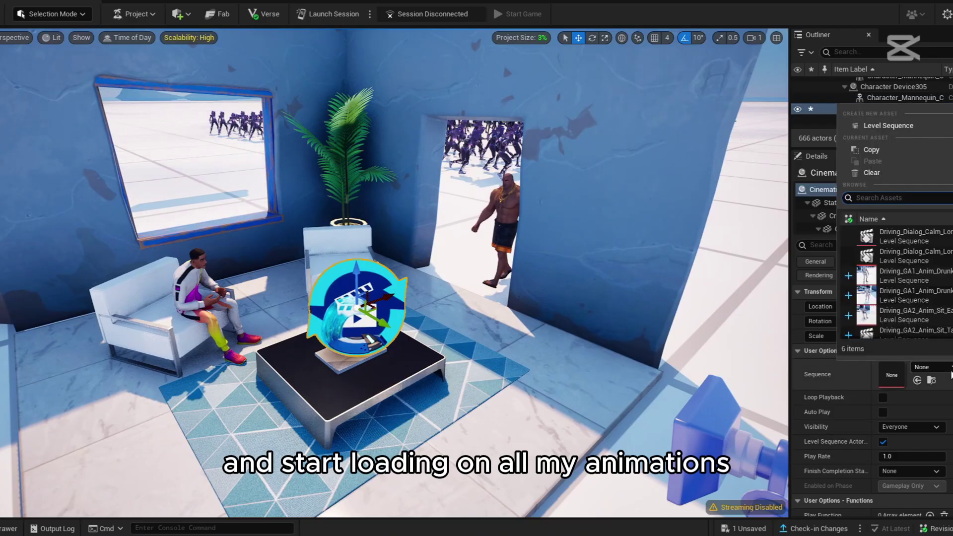
click(850, 122)
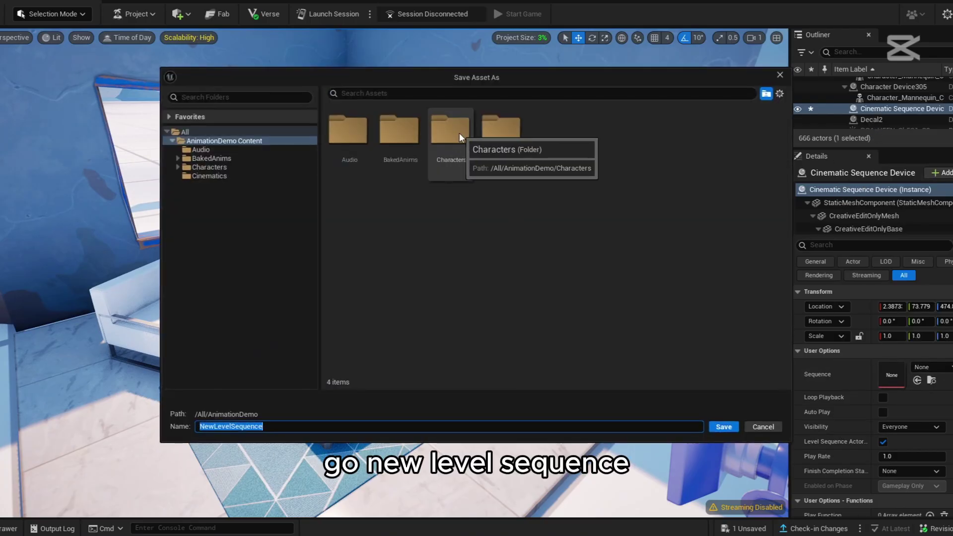
double_click(501, 130)
click(271, 423)
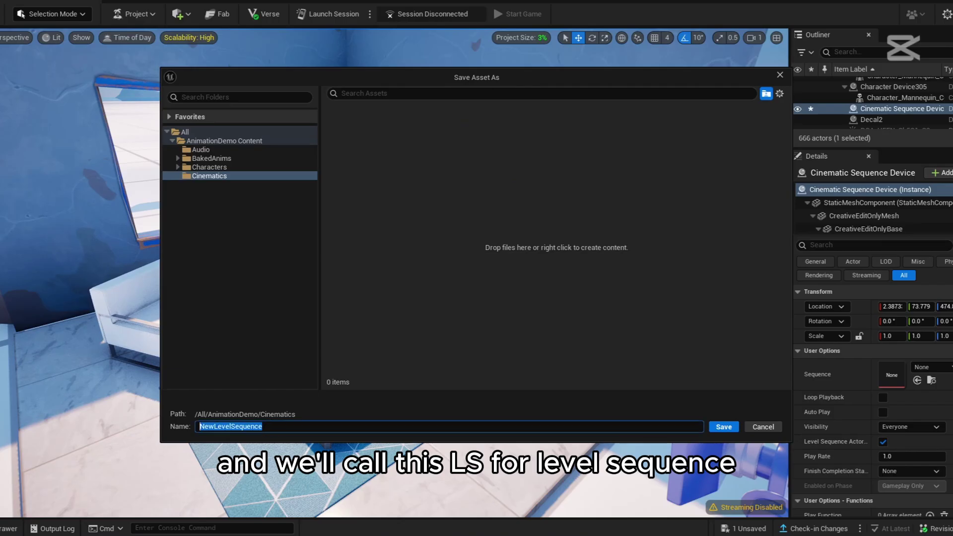
text(LS_1)
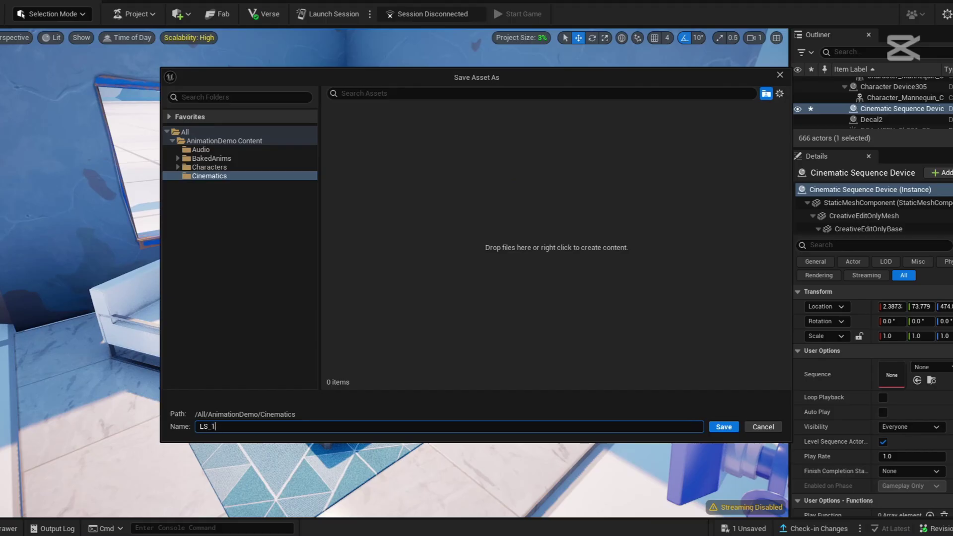
text(1SecondClub_Anims)
key(Return)
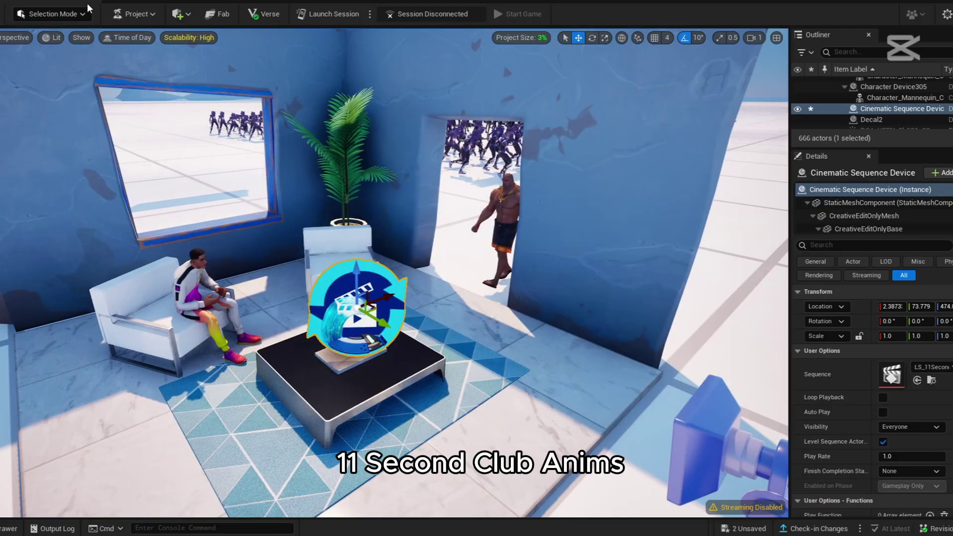
Step: Enable Loop Playback and Auto Play on the Cinematic Sequence device and open its level sequence for editing
click(883, 398)
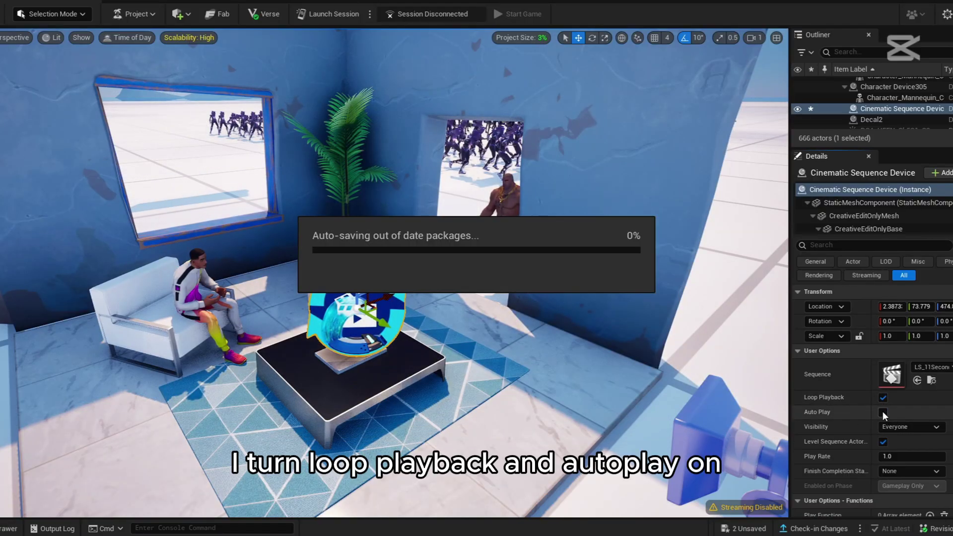
click(883, 412)
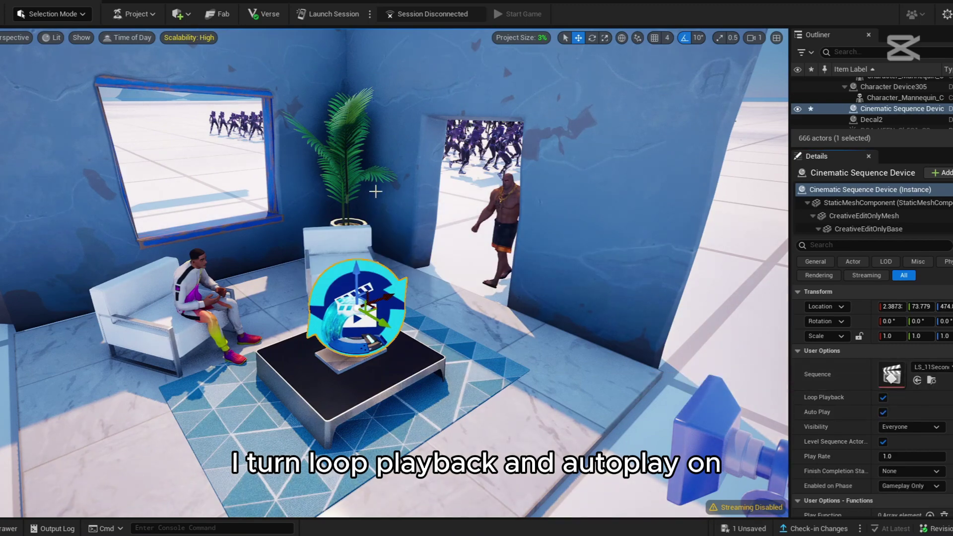
double_click(892, 375)
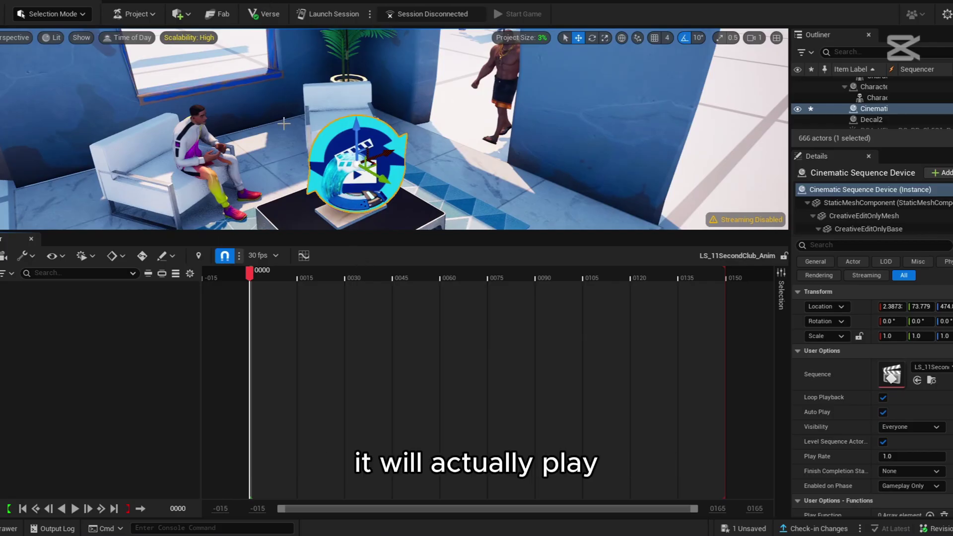
Step: Add the character seated on the armchair to the level sequence as an actor
mouse_move(281, 120)
right_down()
mouse_move(255, 121)
mouse_move(266, 107)
mouse_move(285, 121)
right_up()
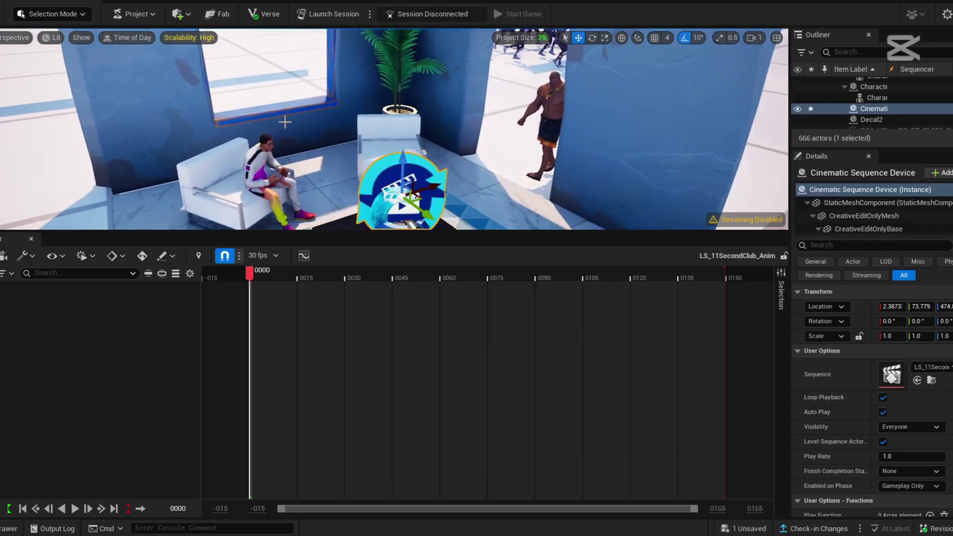
click(265, 175)
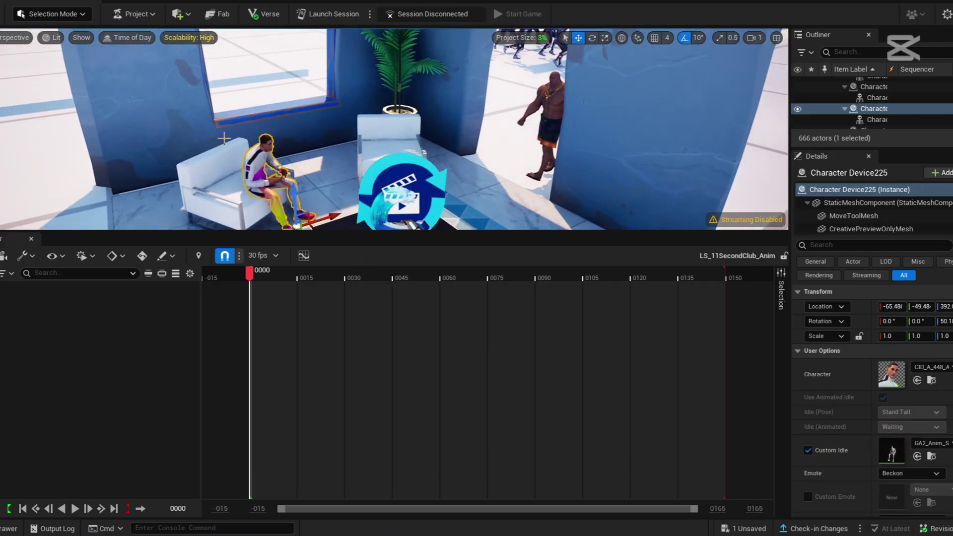
click(1, 273)
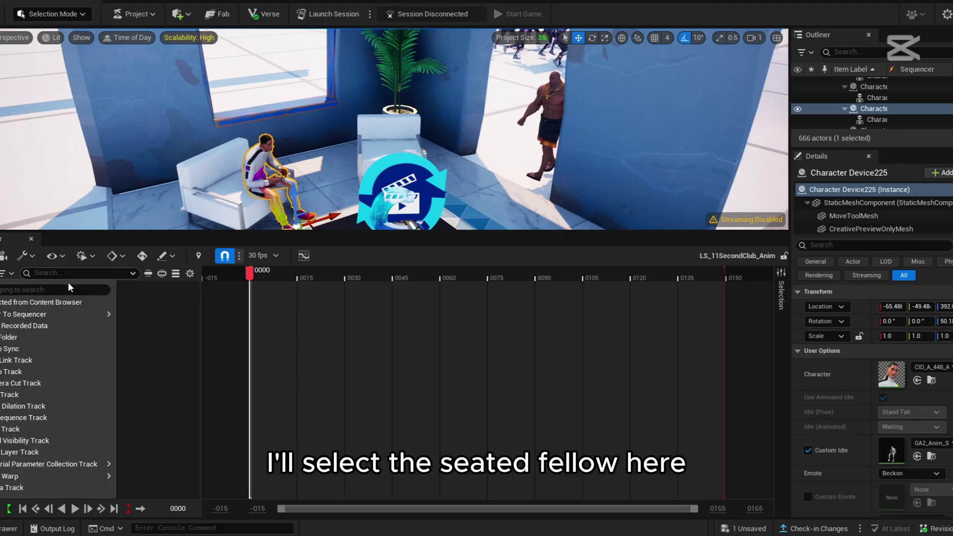
mouse_move(56, 315)
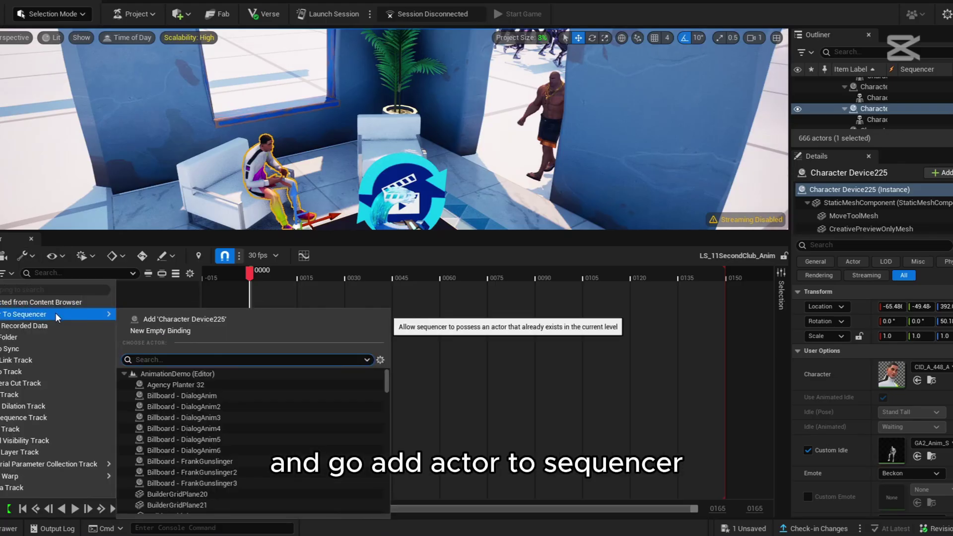
click(164, 319)
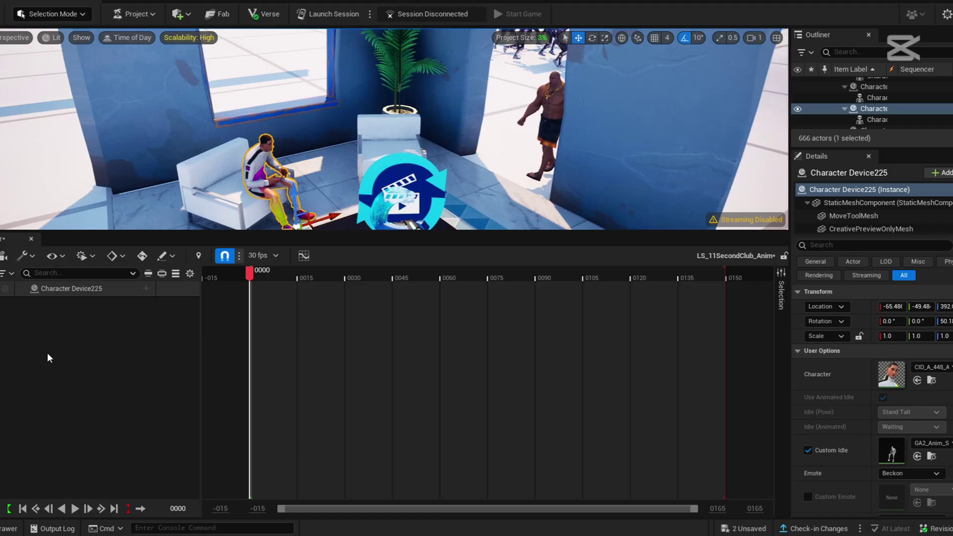
Step: Add SkeletalMeshComponent0 beneath the seated character's entry in the sequence
right_drag(436, 121, 327, 101)
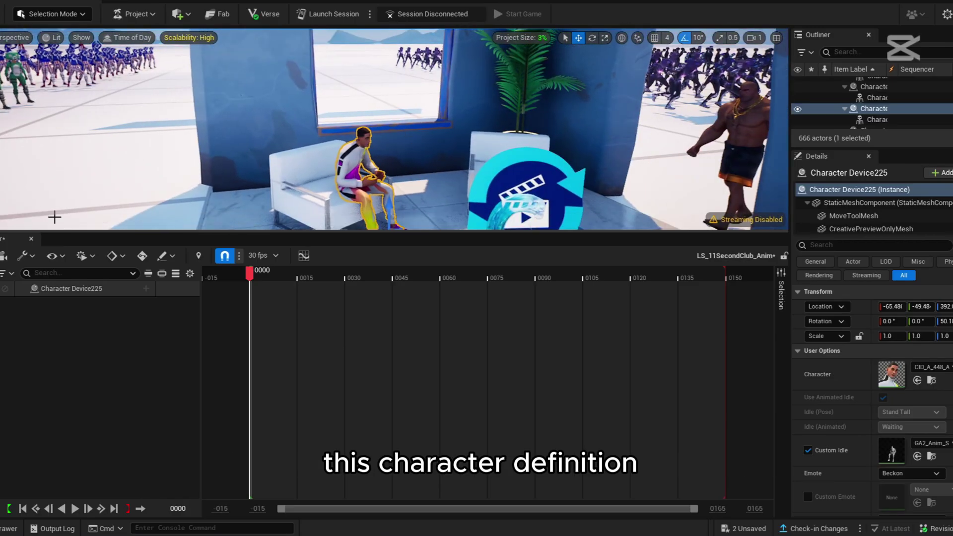
click(146, 288)
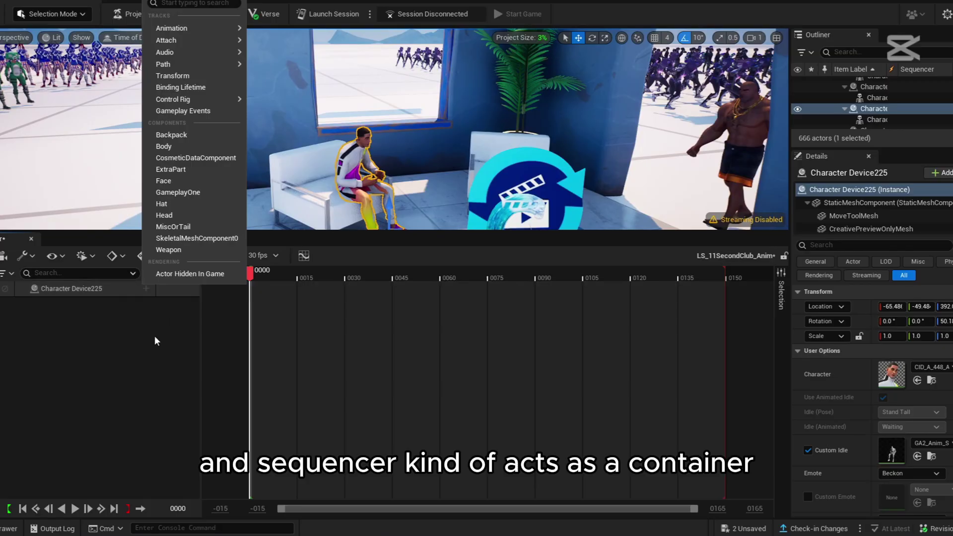
mouse_move(178, 28)
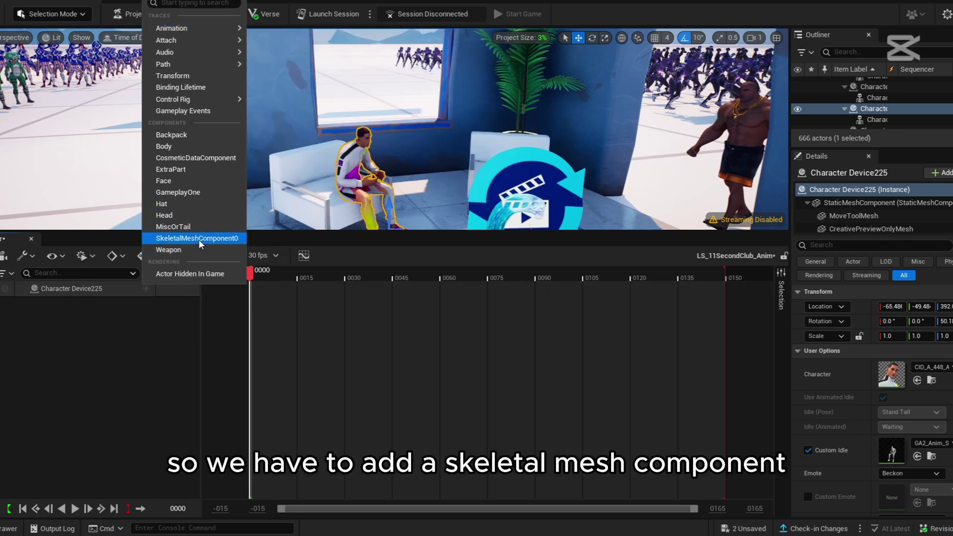
click(191, 237)
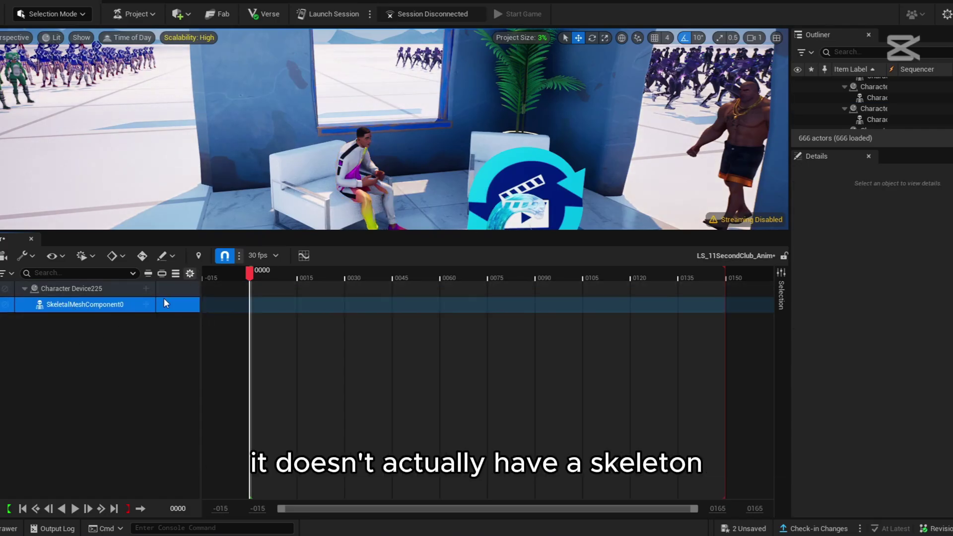
Step: Add a Skeletal Mesh Asset track to the skeletal mesh component and switch its mesh to the asset beginning with CP_De
click(146, 305)
mouse_move(218, 121)
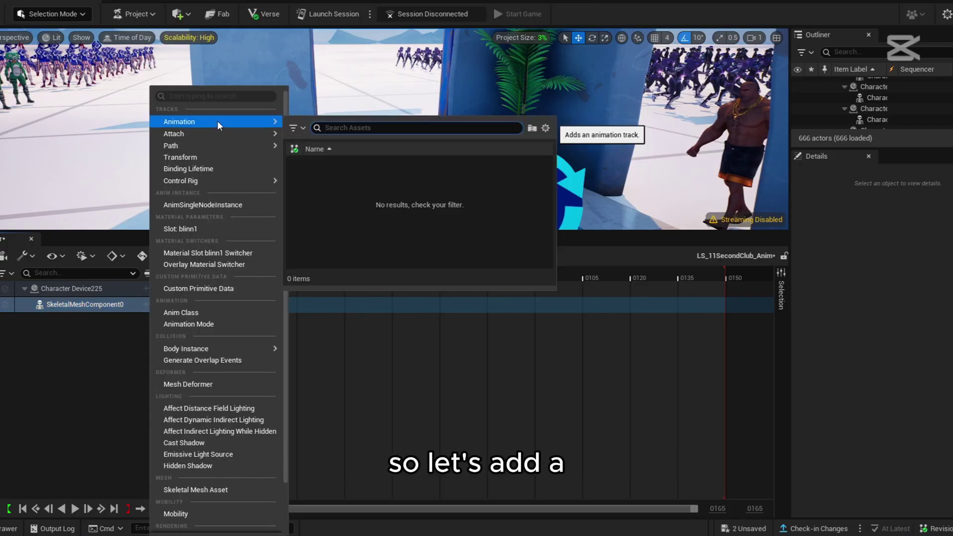
click(195, 490)
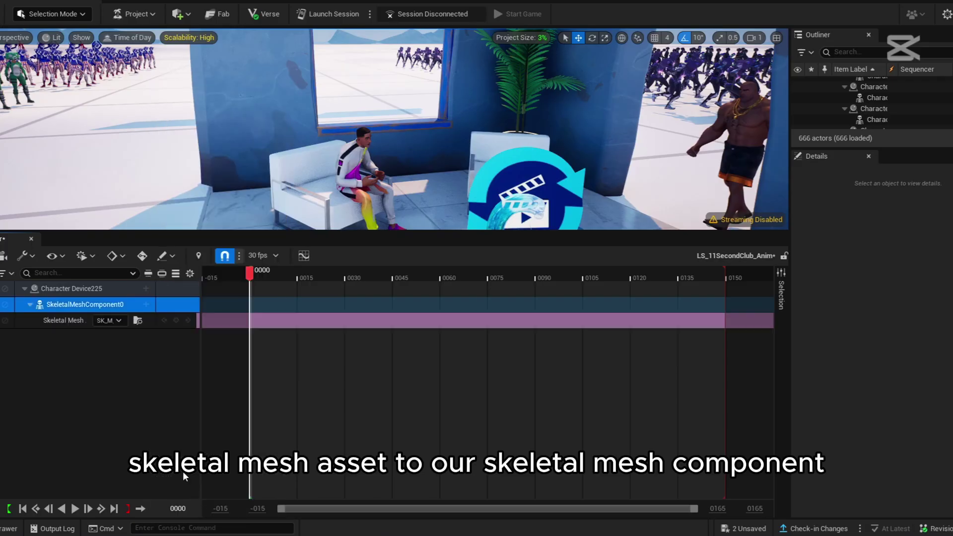
click(119, 320)
click(144, 286)
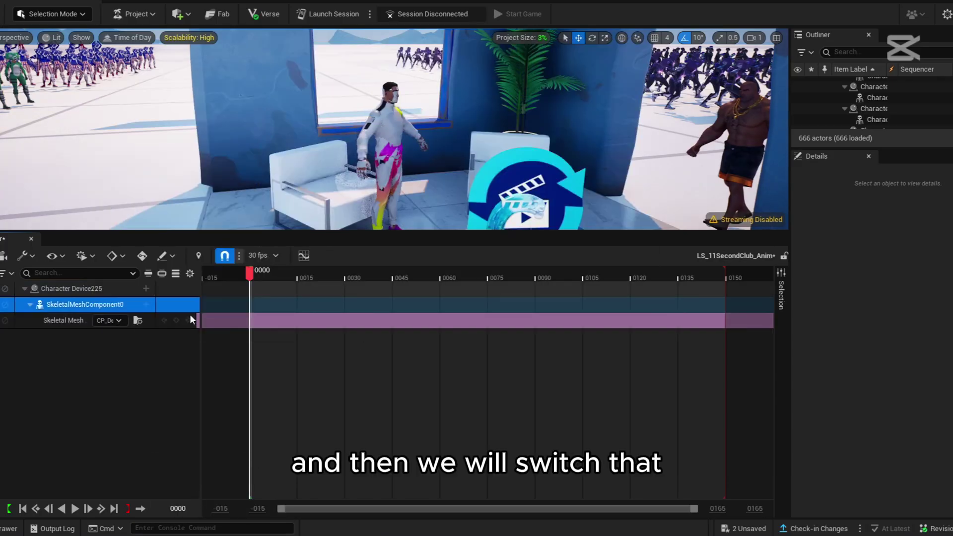
click(149, 287)
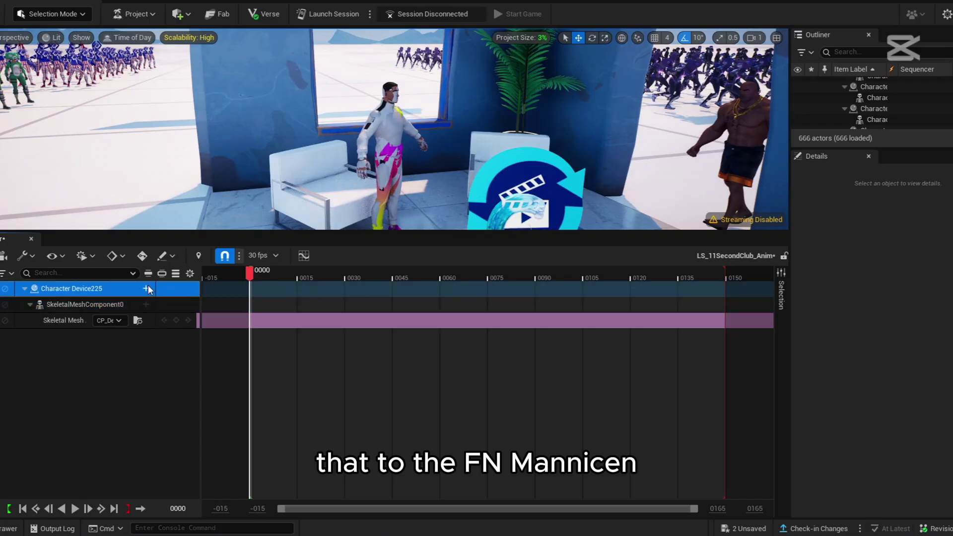
click(148, 286)
mouse_move(209, 50)
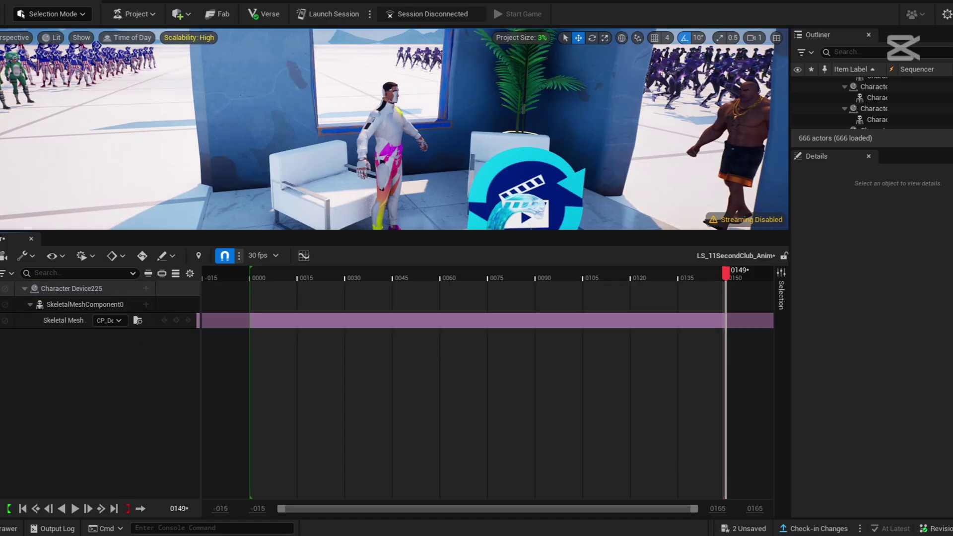
Step: Enlarge the content browser and search the AnimationDemo content for "sit stand" animations
click(9, 528)
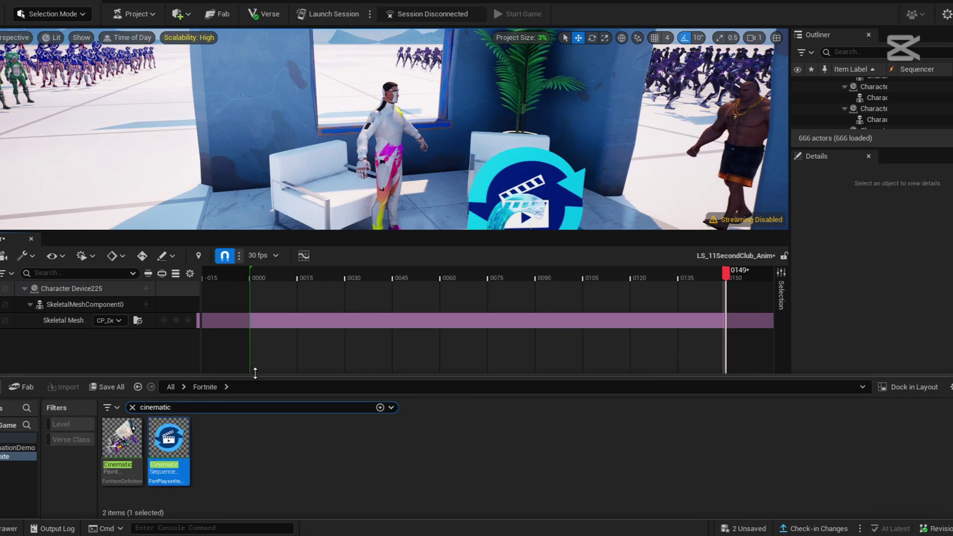
drag(254, 377, 254, 281)
click(18, 350)
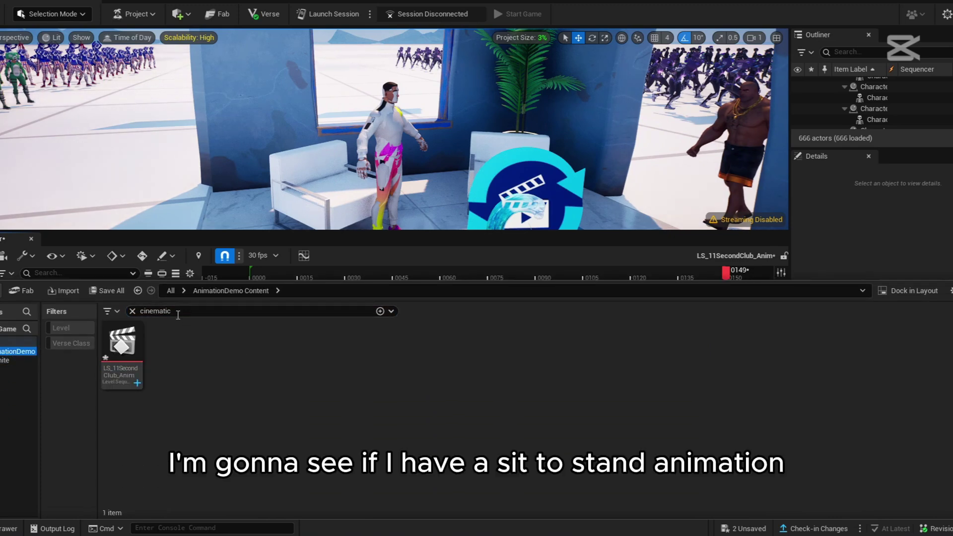
click(181, 311)
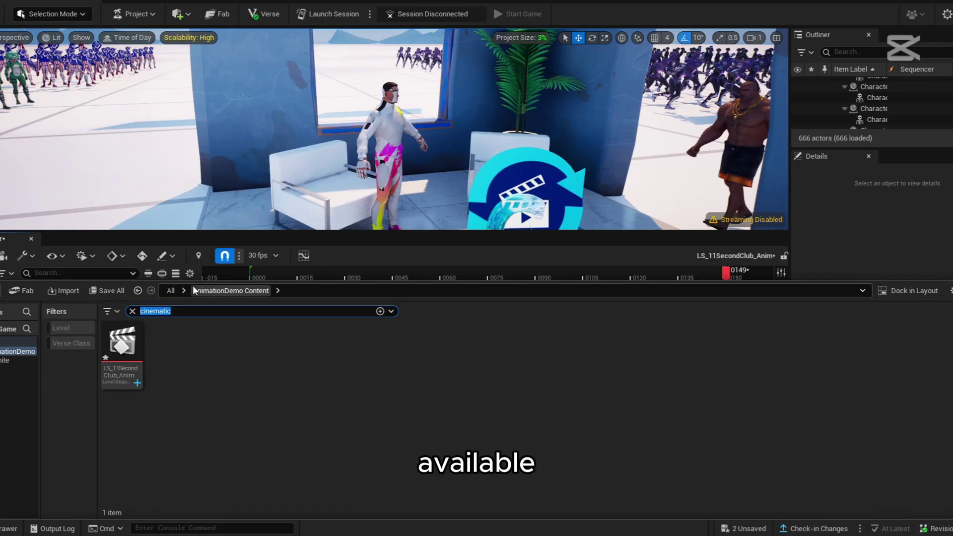
text(sit stand)
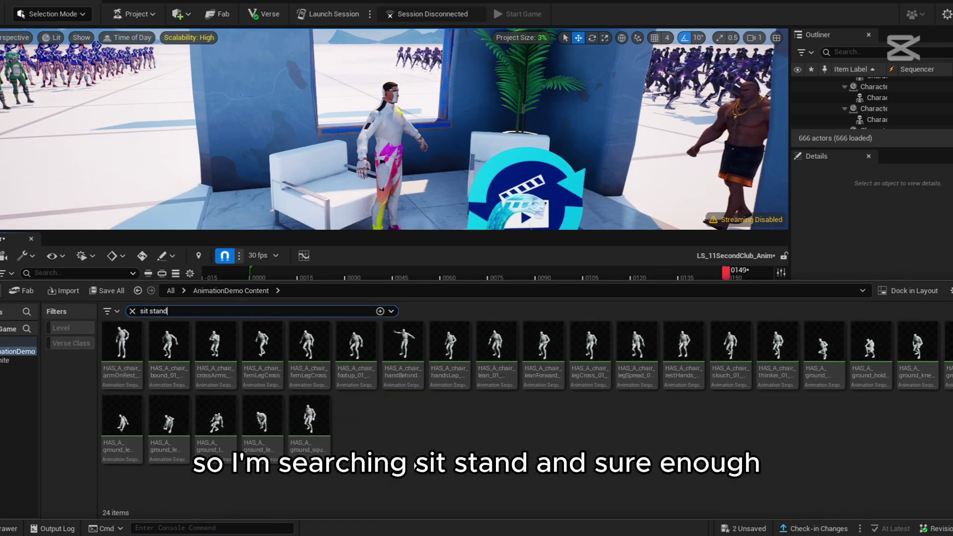
Step: Examine the sit-to-stand search results for a suitable seated pose, opening the cross-arms and arm-on-rest chair animations for closer comparison
mouse_move(113, 349)
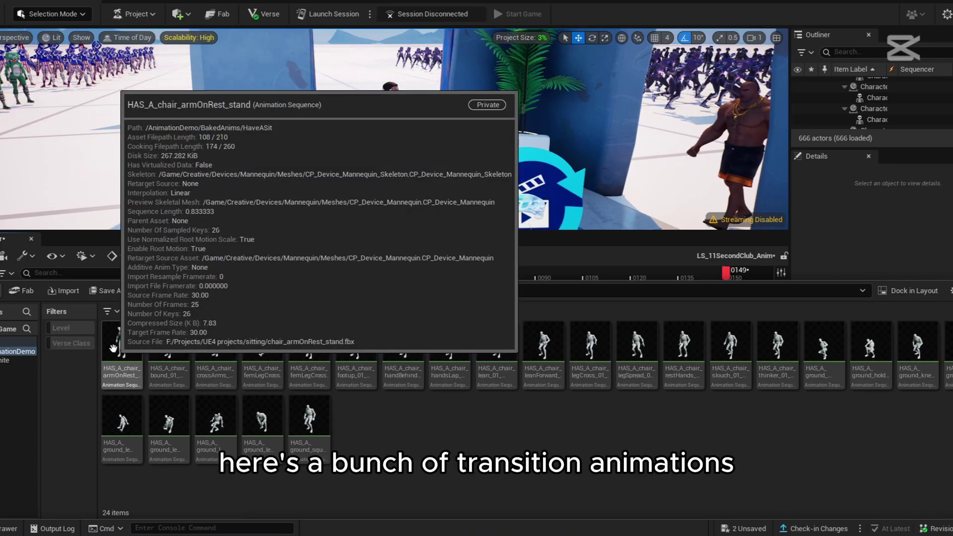
mouse_move(170, 361)
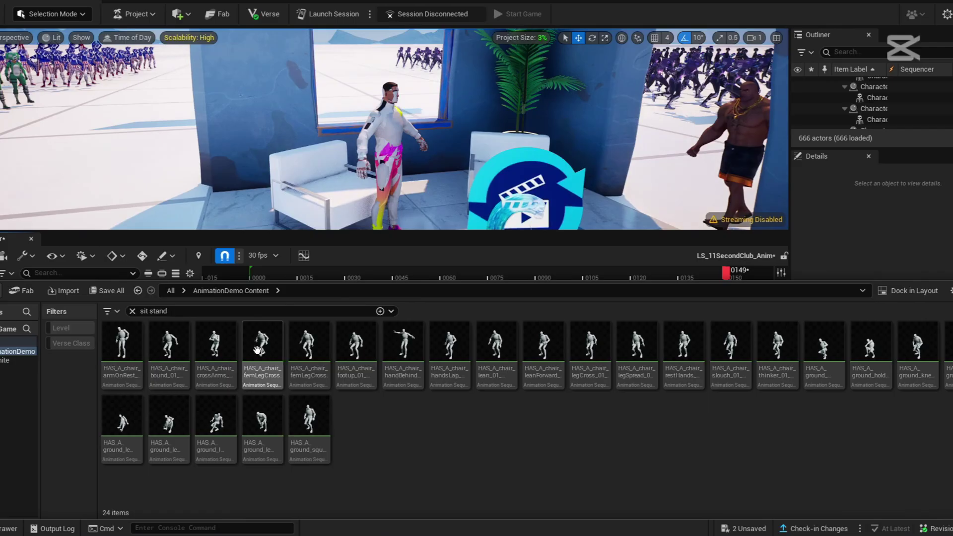
mouse_move(257, 350)
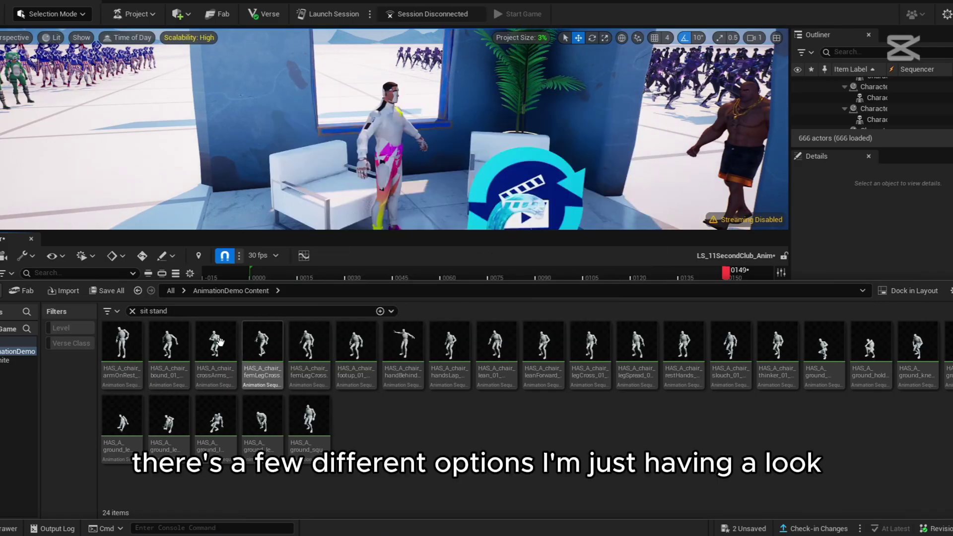
click(213, 341)
double_click(214, 341)
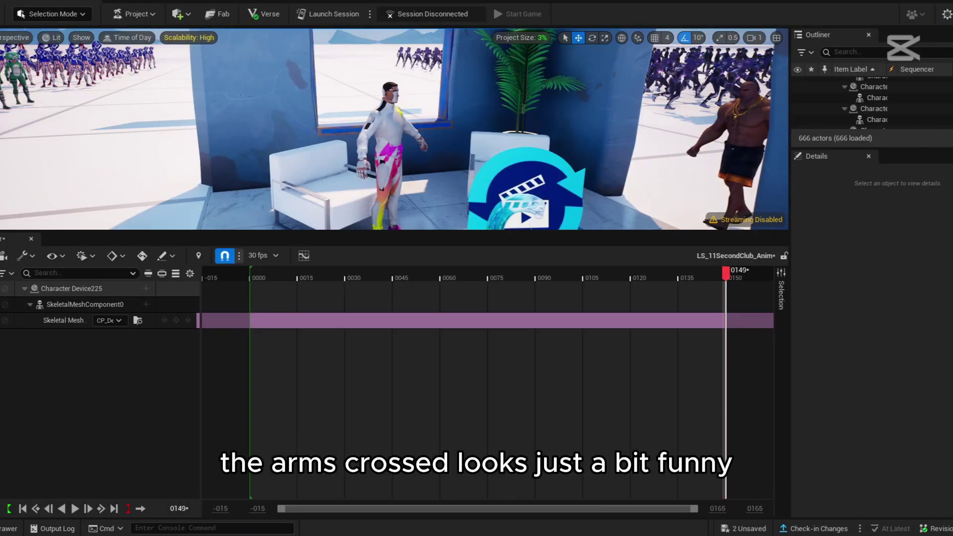
click(8, 528)
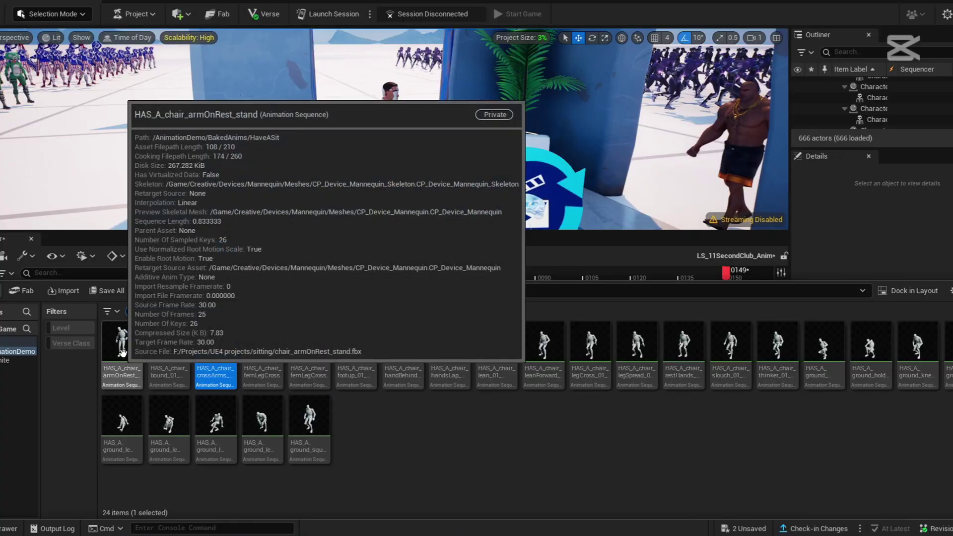
double_click(124, 354)
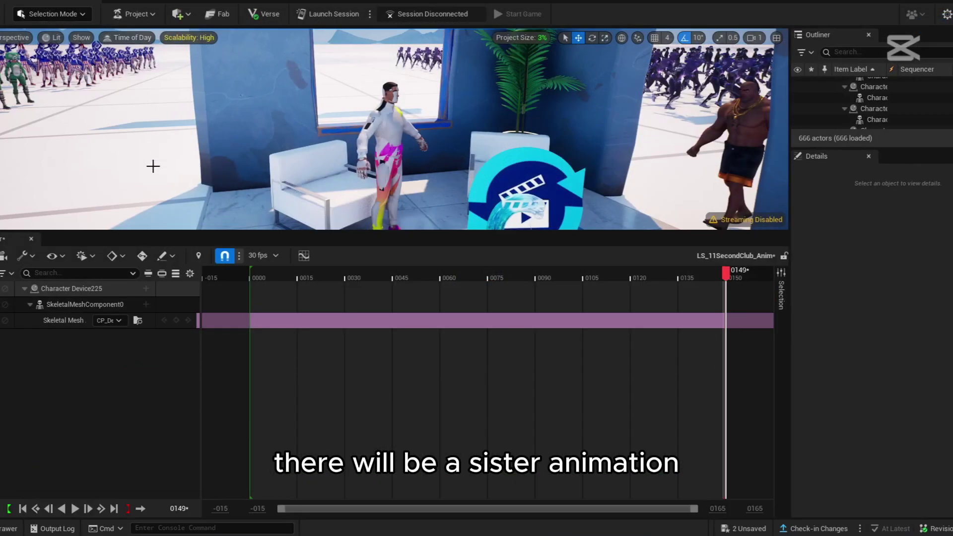
click(8, 528)
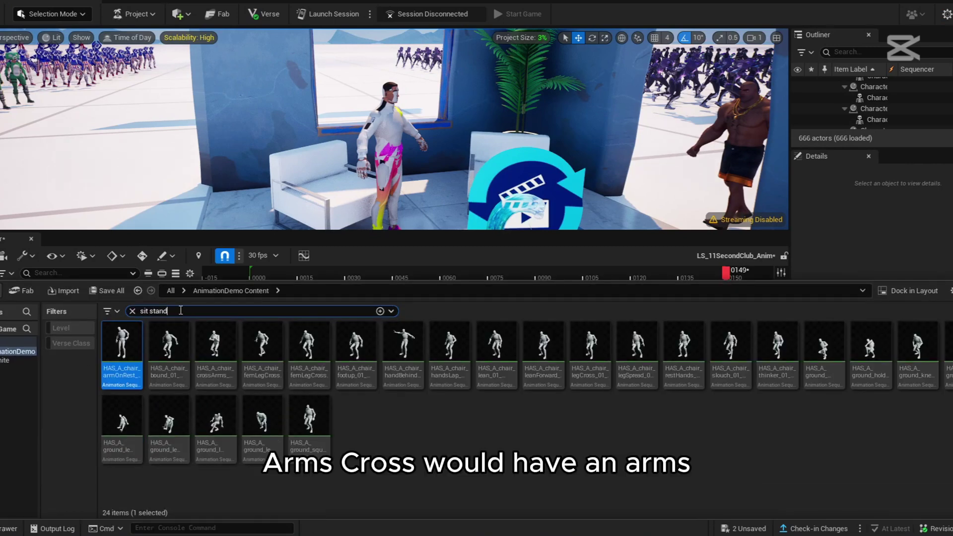
mouse_move(172, 352)
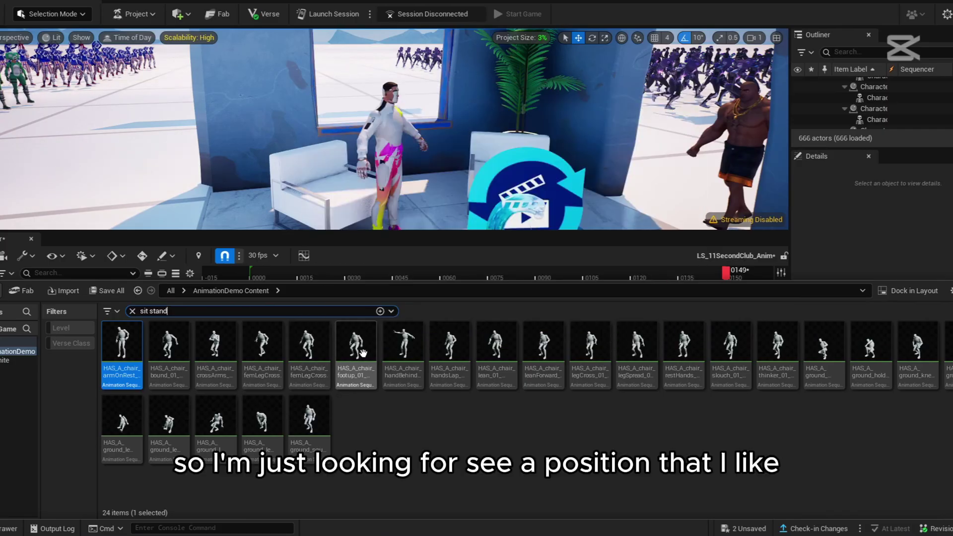
mouse_move(363, 353)
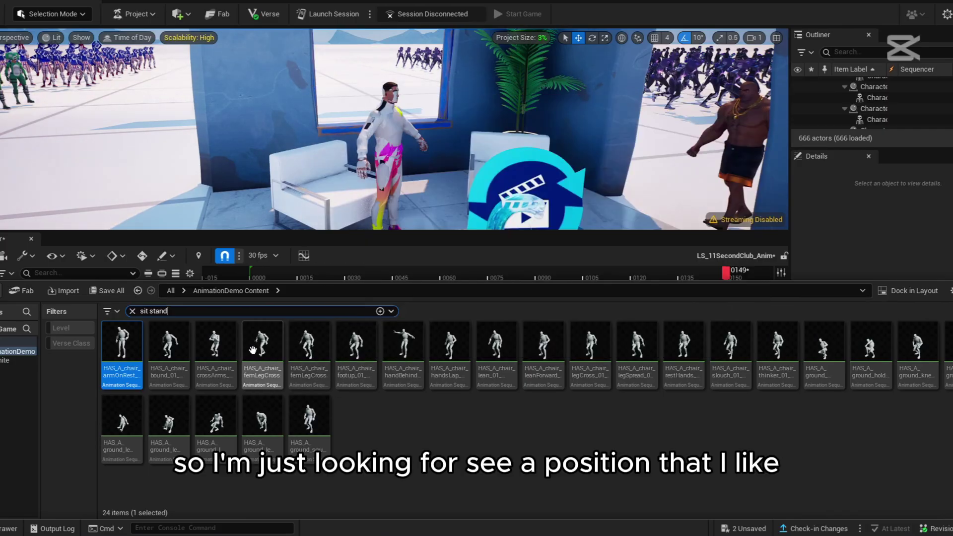
mouse_move(260, 350)
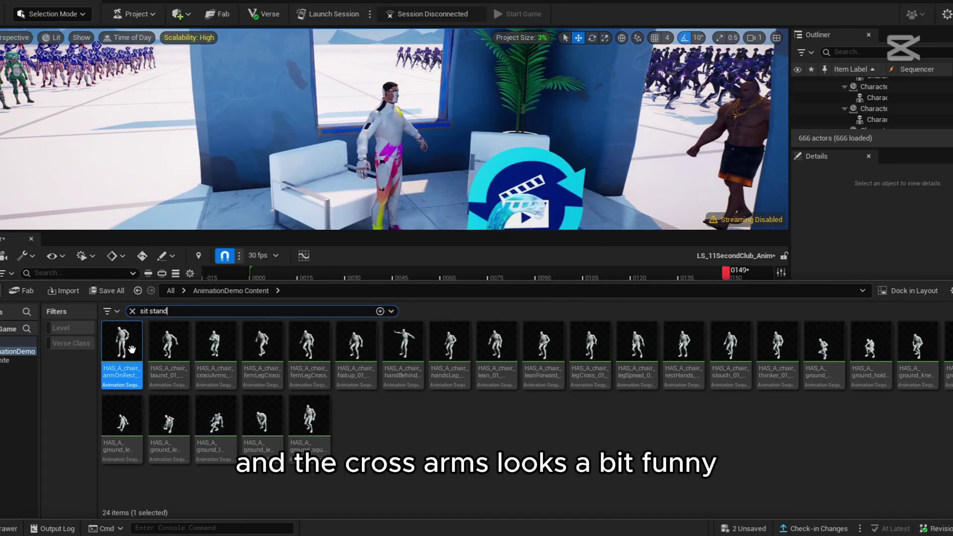
mouse_move(132, 349)
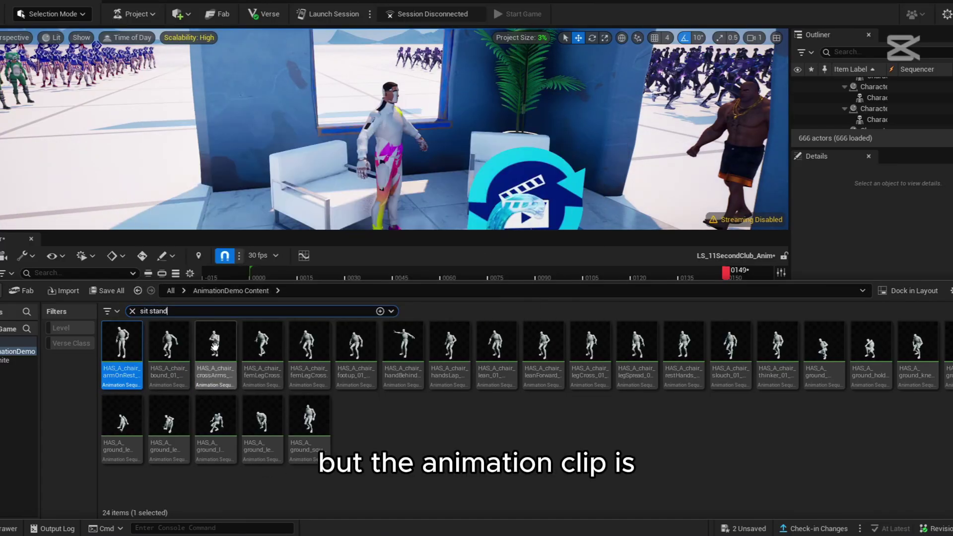
mouse_move(219, 349)
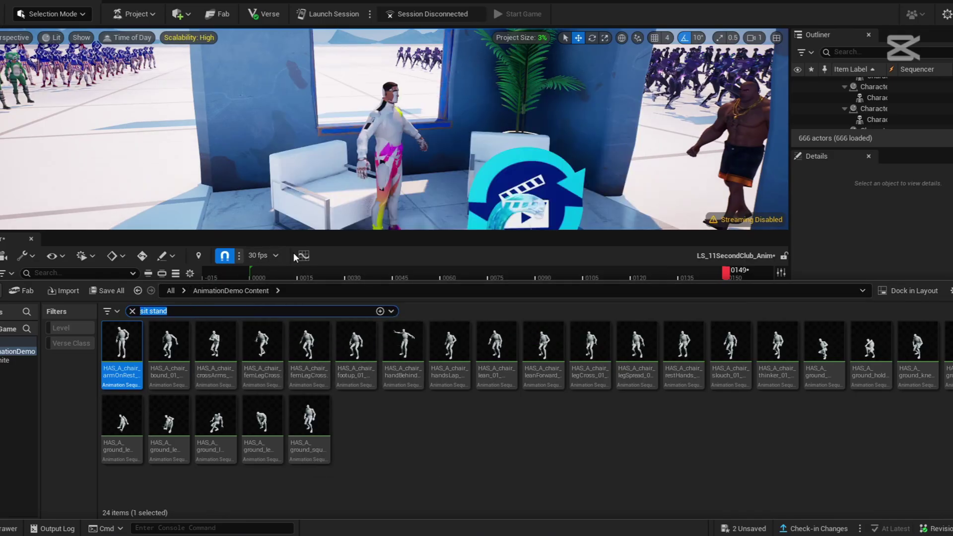
drag(367, 283, 352, 441)
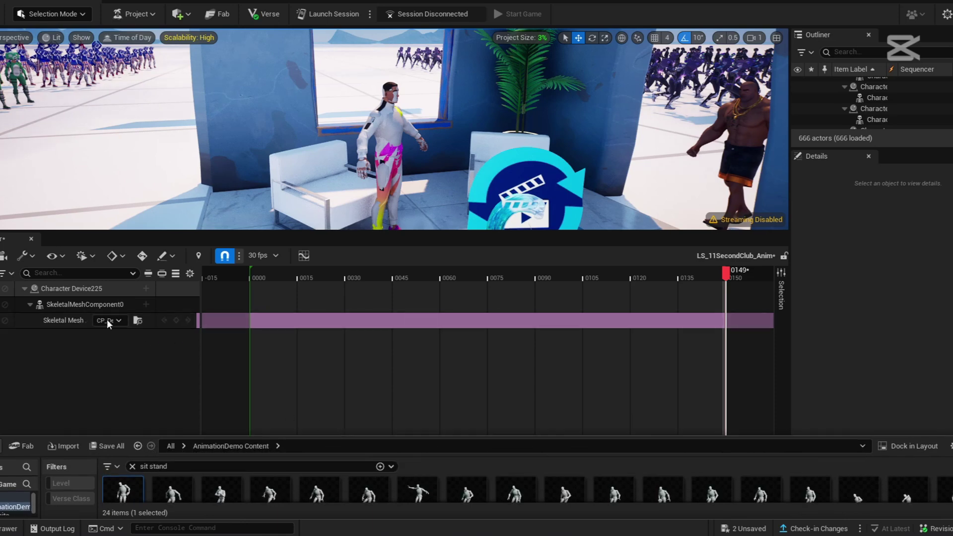
click(146, 288)
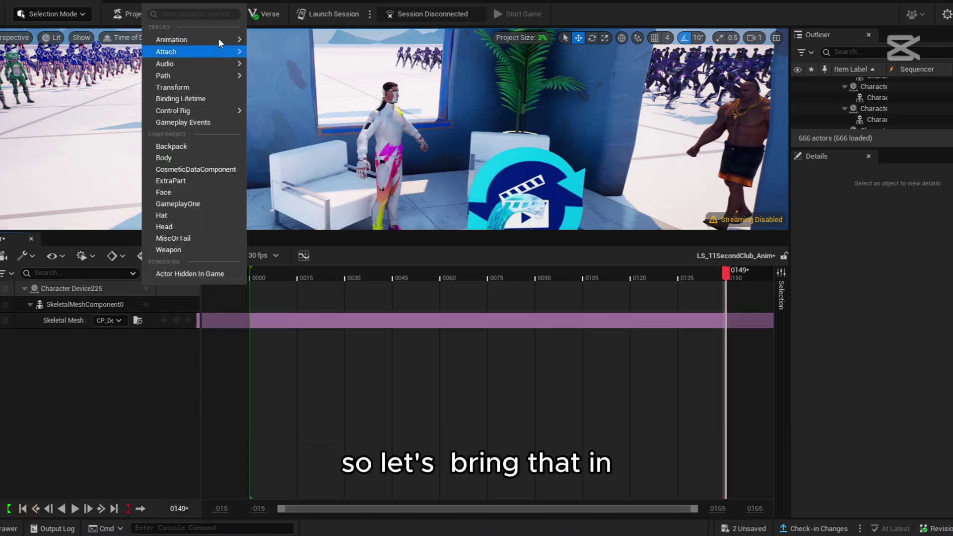
mouse_move(219, 40)
text(c)
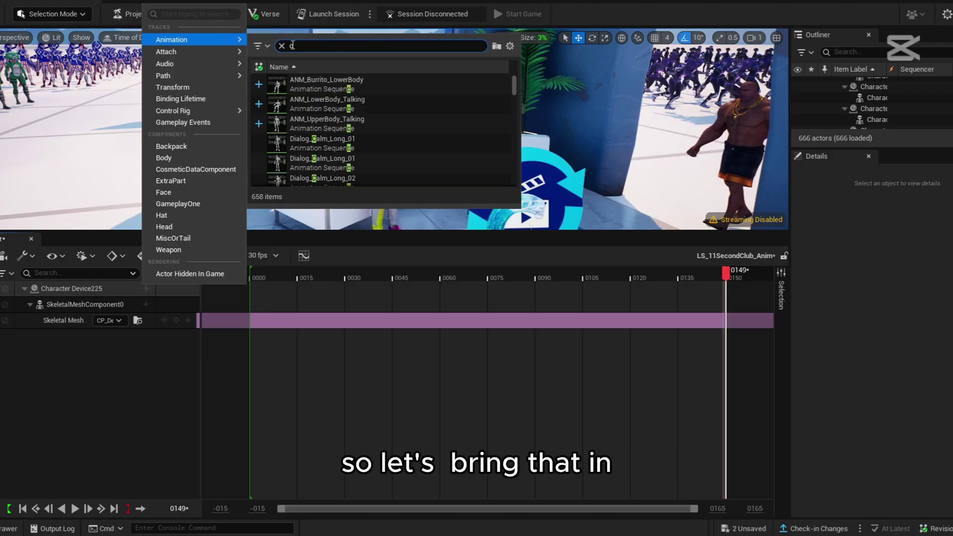
text(rossed)
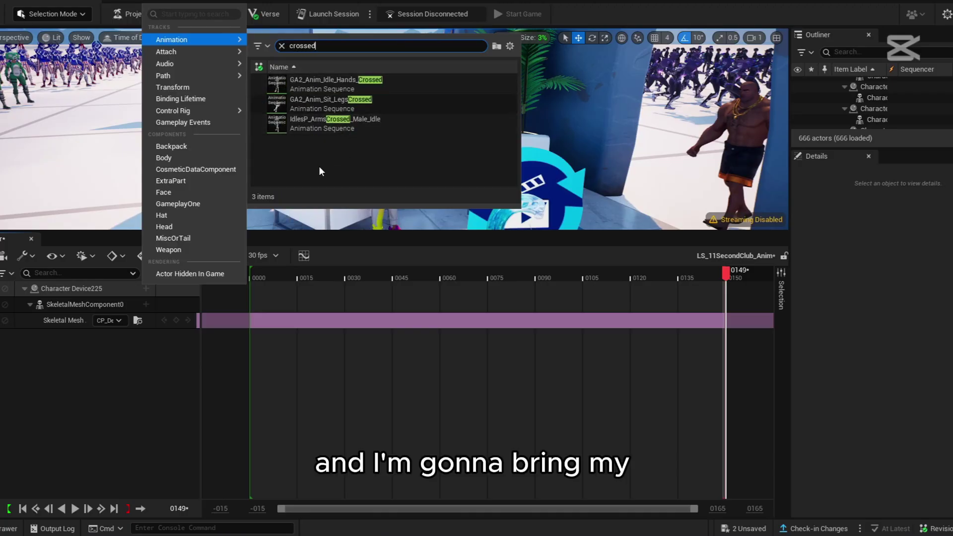
mouse_move(330, 130)
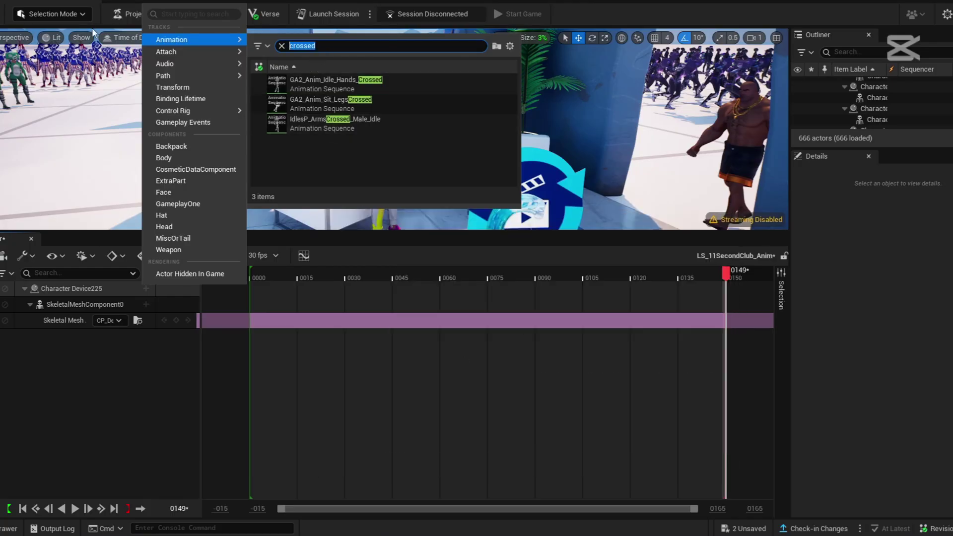
text(it stand)
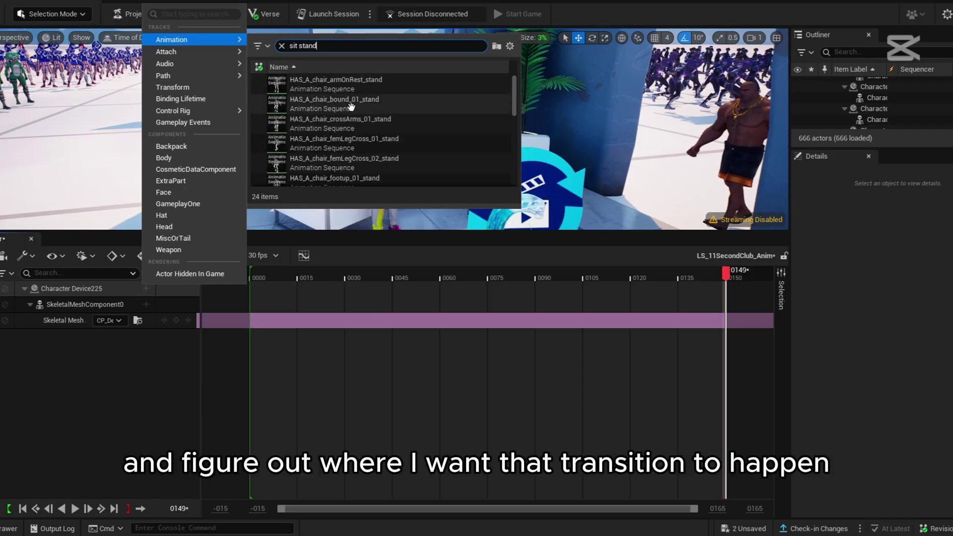
mouse_move(361, 124)
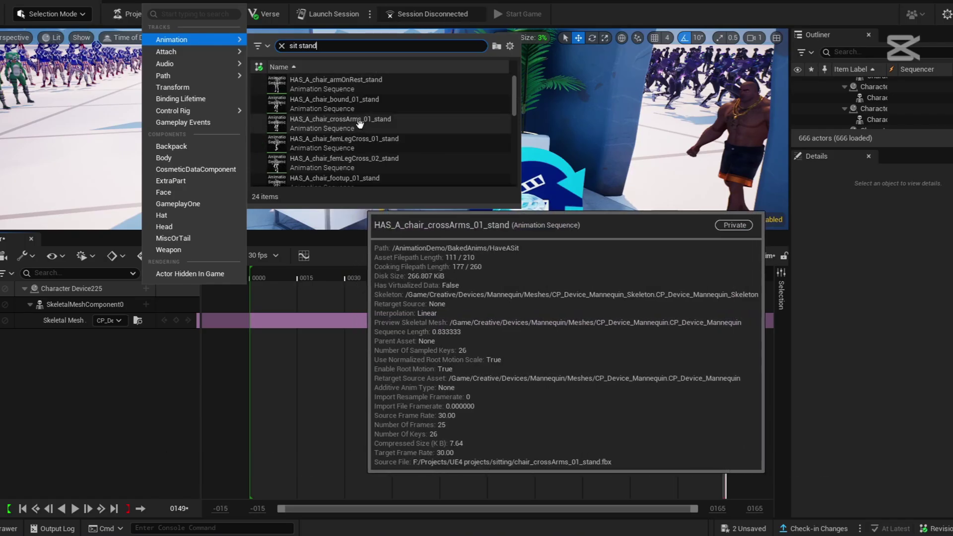
click(361, 125)
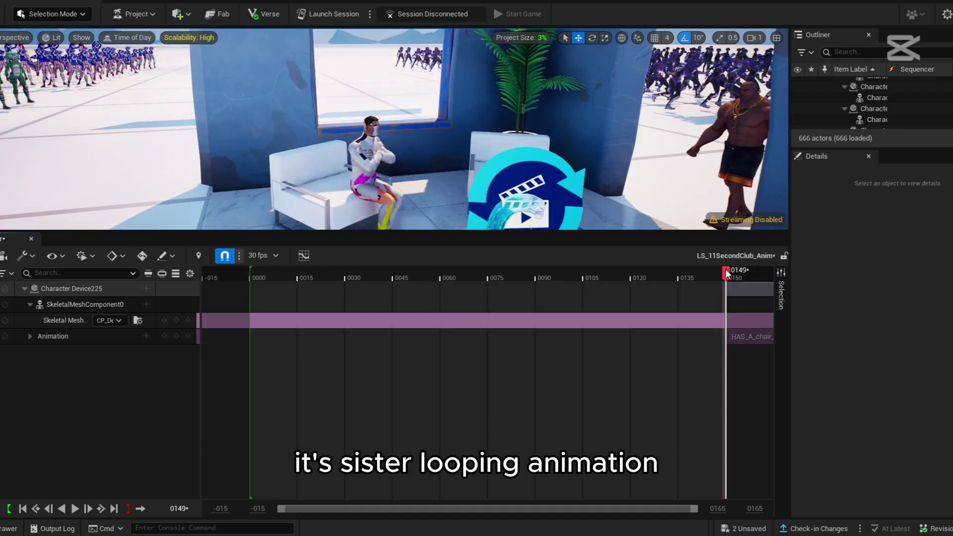
key(ctrl+z)
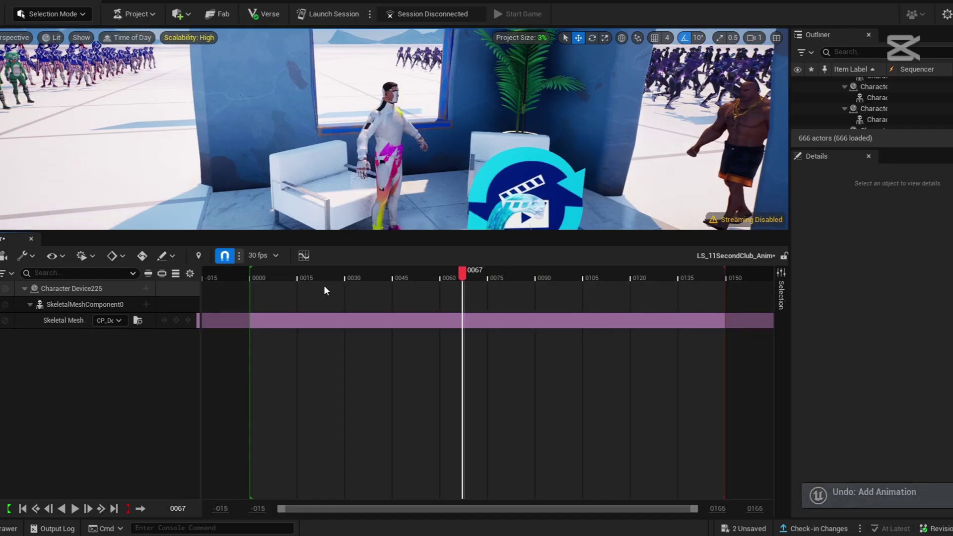
Step: Add the HAS_A_chair_crossArms_01_stand animation to the character device from frame 0, shifting the clip to start at frame 53
drag(246, 286, 254, 284)
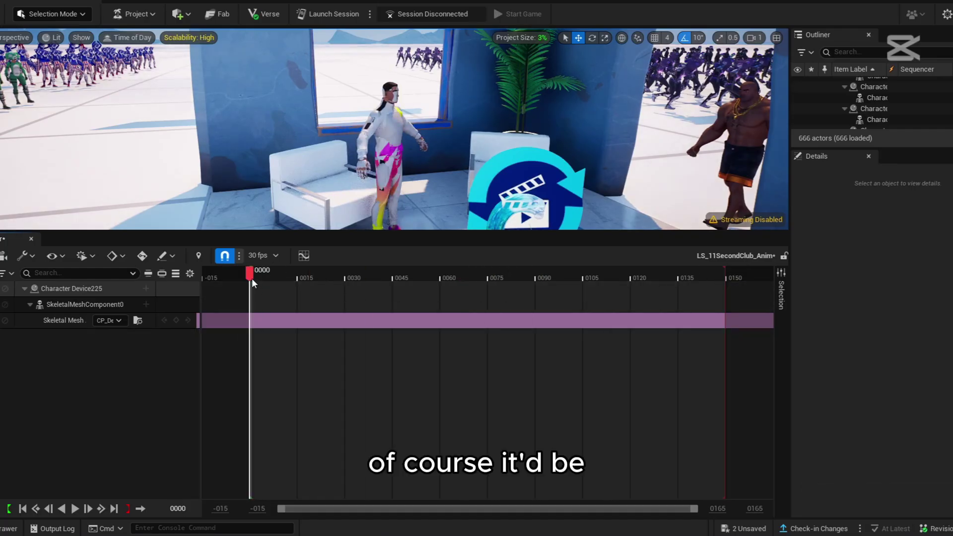
click(144, 289)
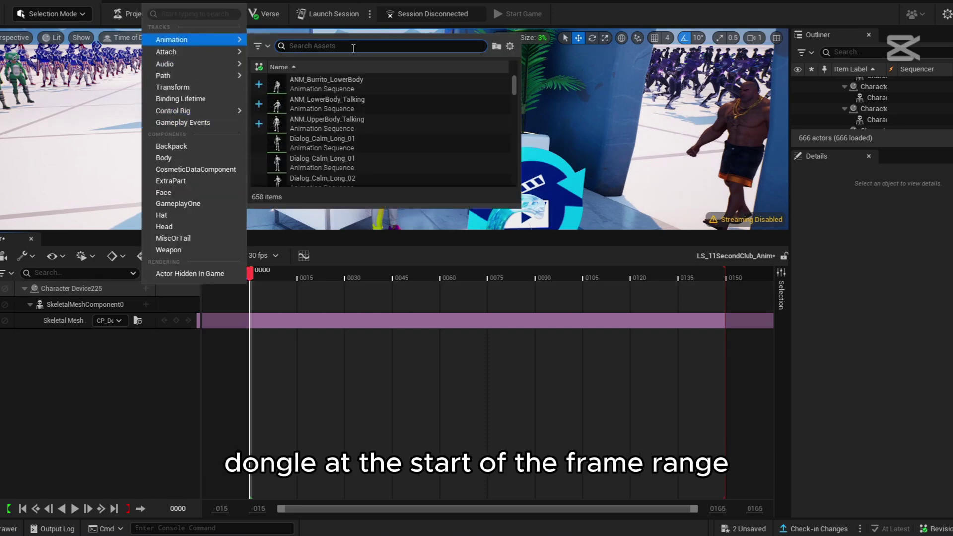
text(sit stand)
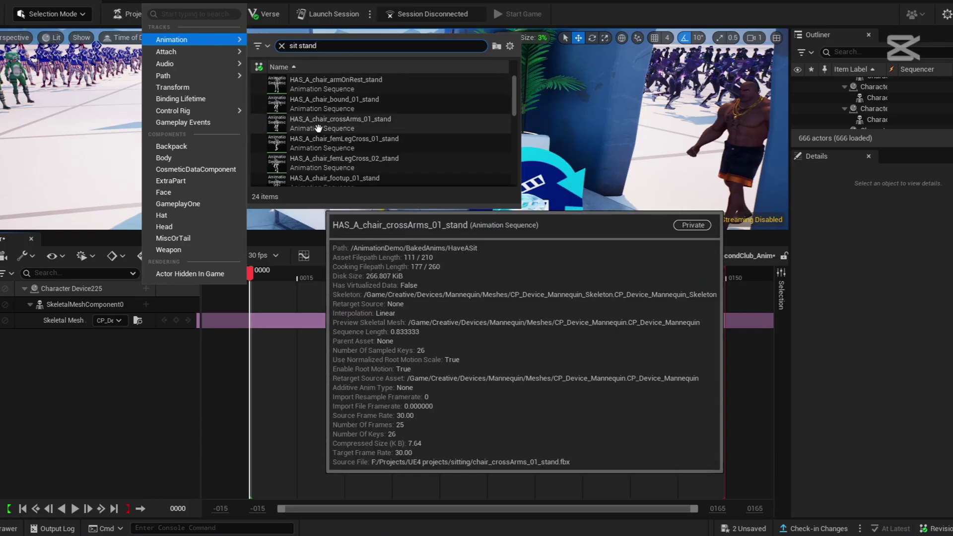
click(318, 124)
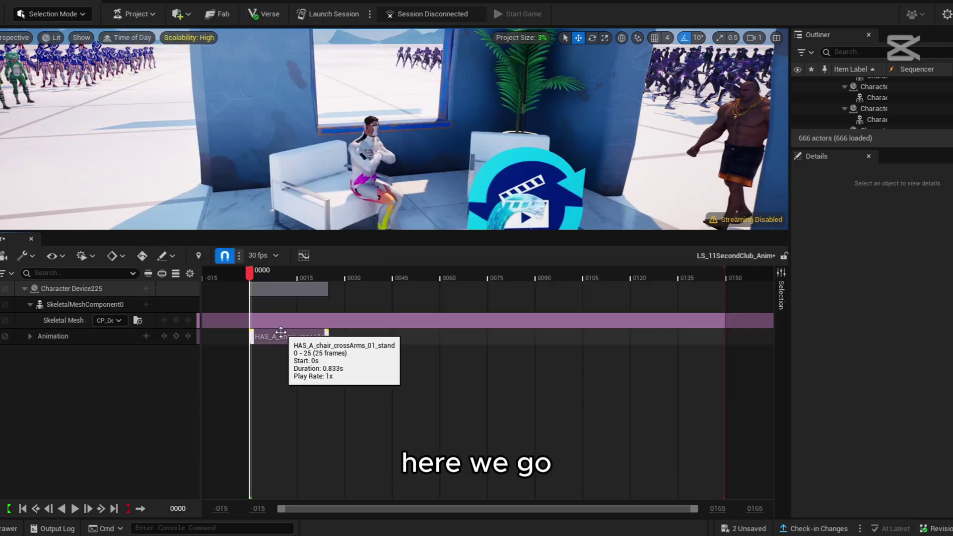
drag(292, 337, 457, 362)
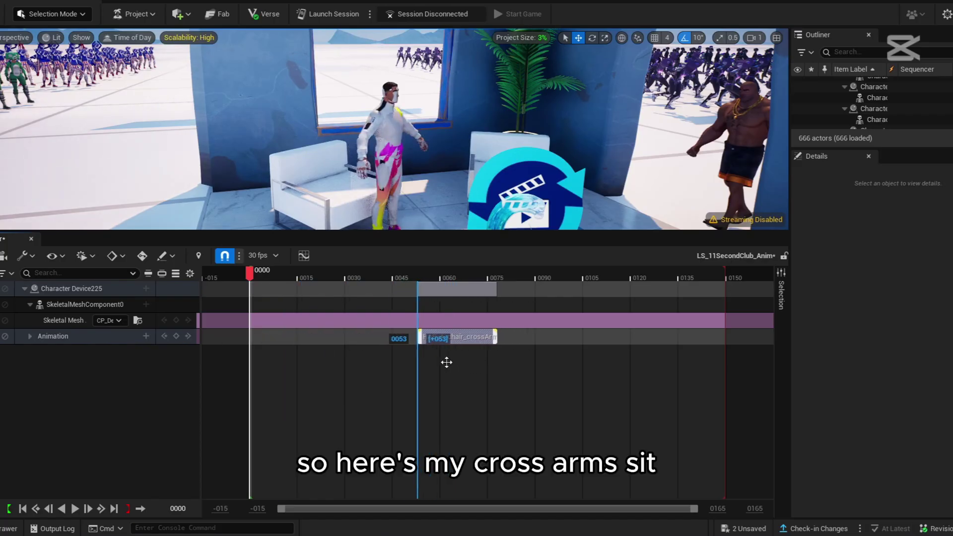
click(343, 419)
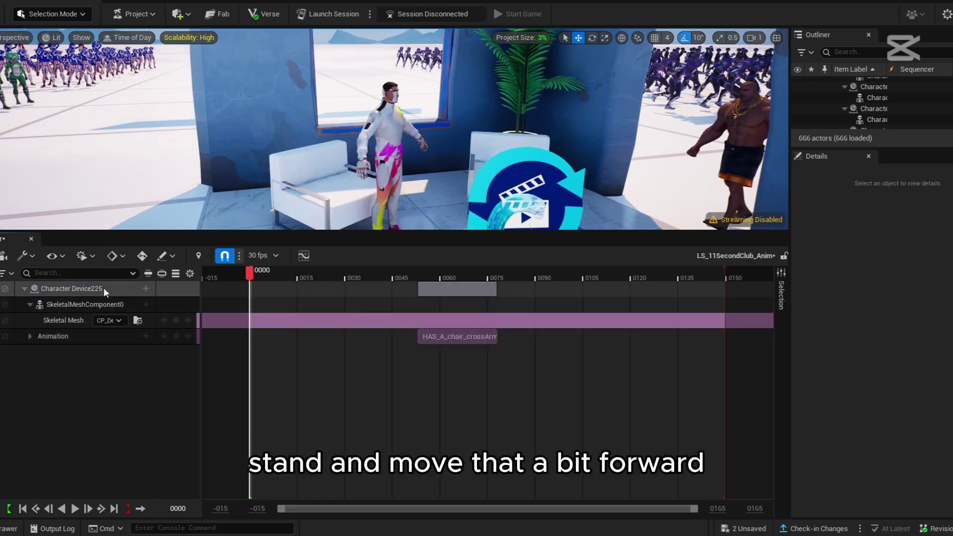
Step: Add an audio track to the sequence, switch to the audio clock source, and place the 11SecClub sound on the track at frame 0
click(6, 273)
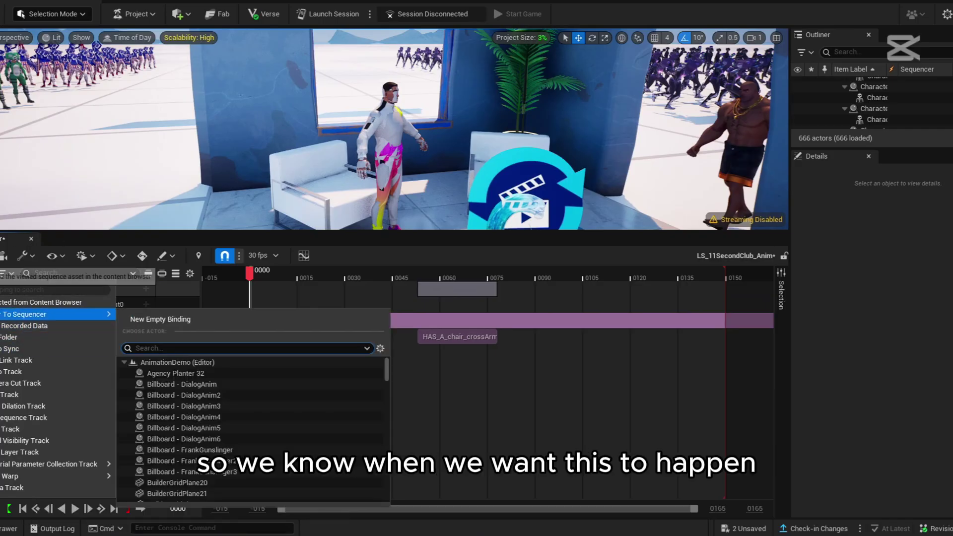
click(13, 349)
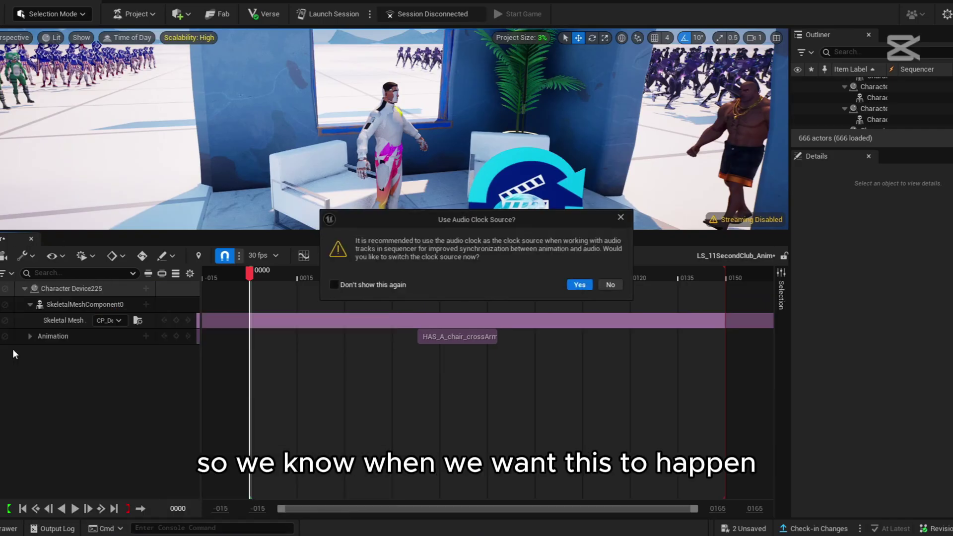
click(581, 285)
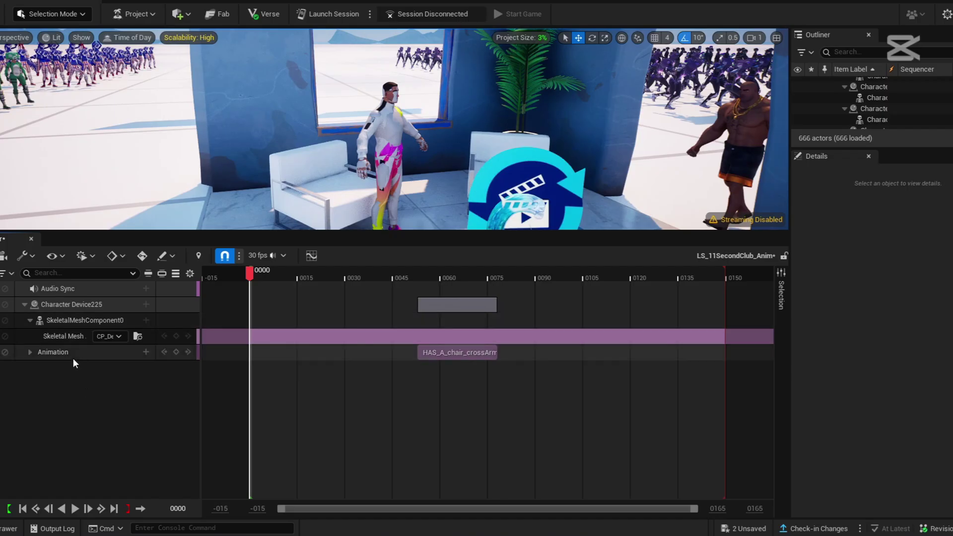
click(146, 288)
click(213, 348)
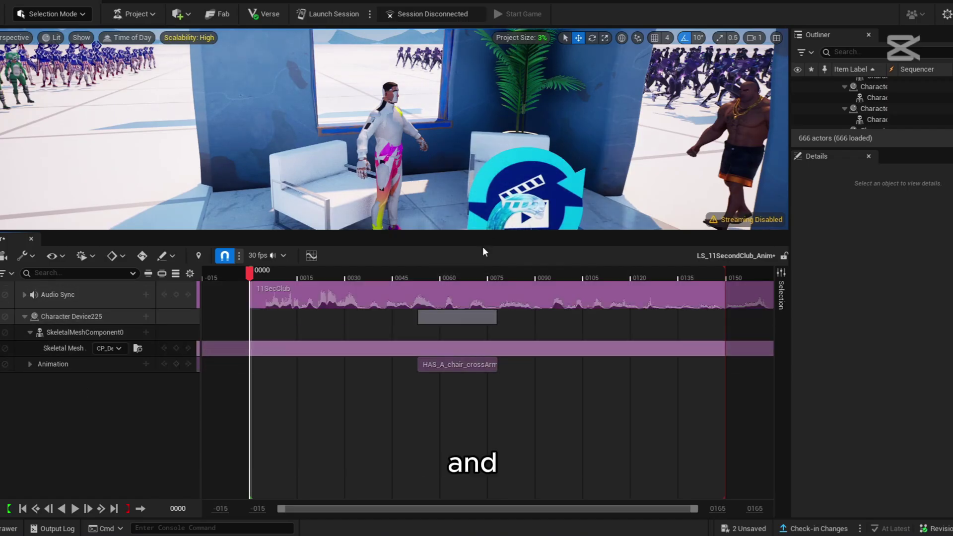
Step: Extend the sequence's playback range so it ends exactly at the end of the 11SecClub audio clip
ctrl+scroll(640, 443, down, 5)
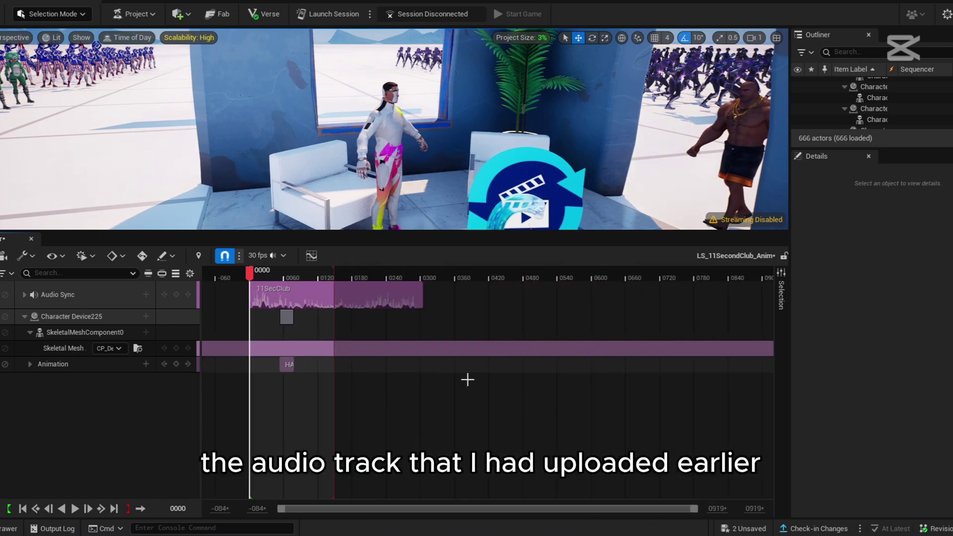
ctrl+scroll(375, 304, up, 2)
drag(383, 268, 519, 277)
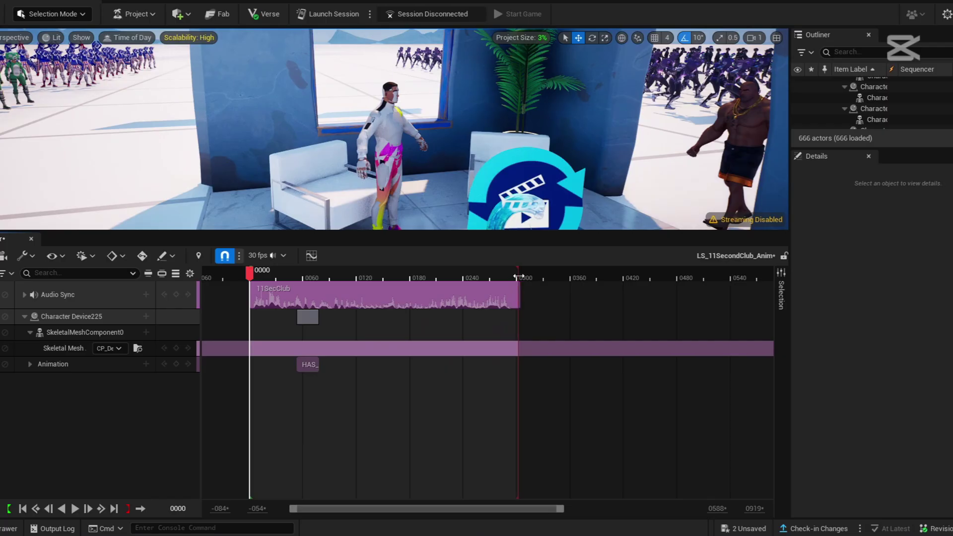
ctrl+scroll(517, 278, up, 5)
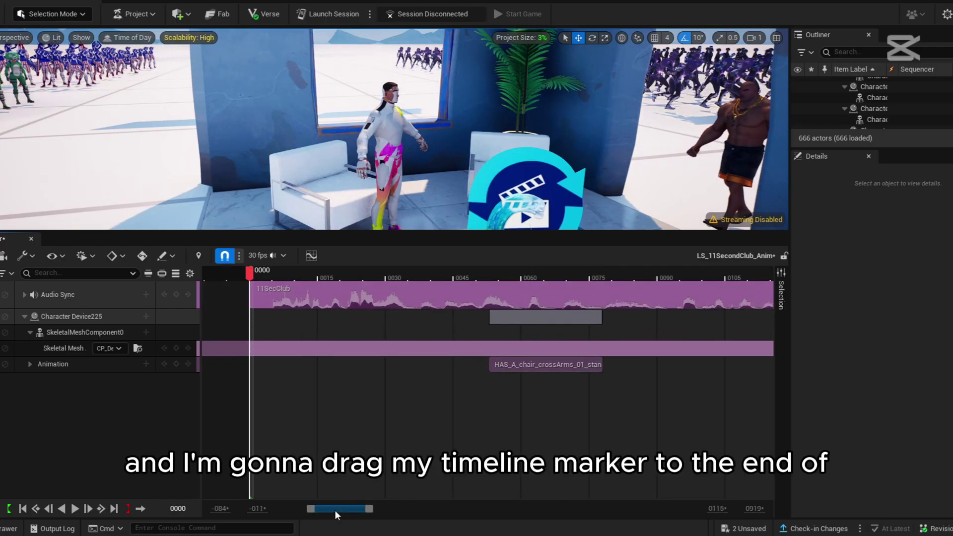
drag(334, 510, 445, 511)
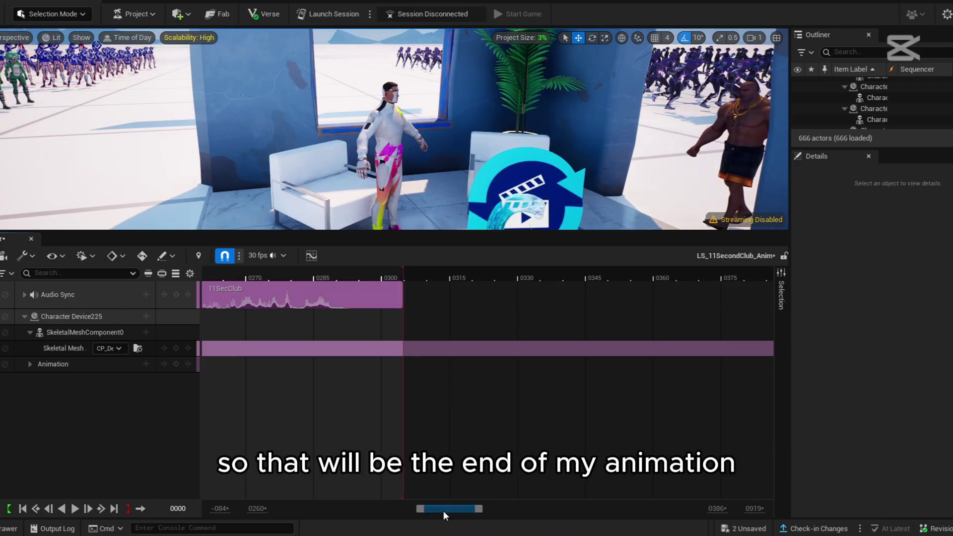
Step: Play the sequence with audio from around frames 29 to 35 to find the stand-up moment, and park the playhead at frame 35
drag(443, 511, 332, 508)
scroll(392, 286, up, 3)
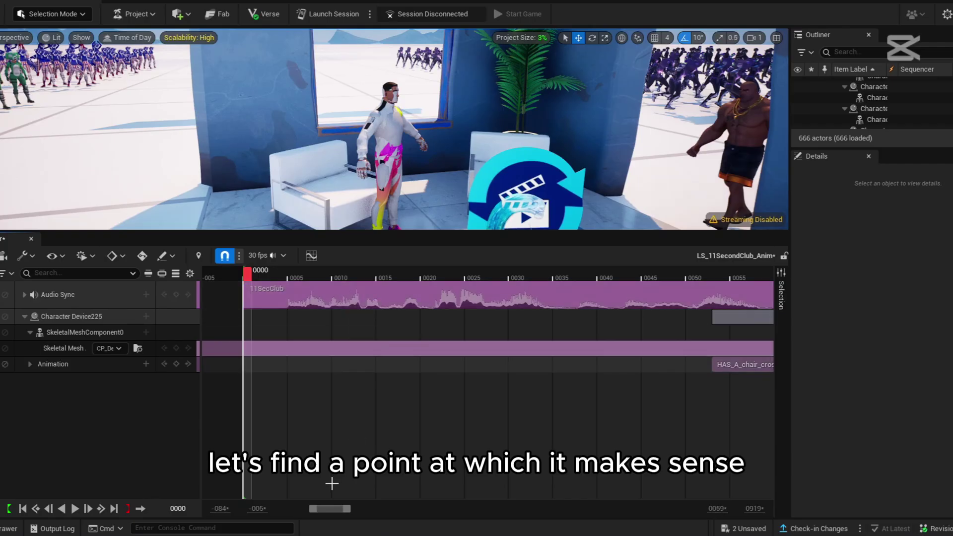
click(504, 274)
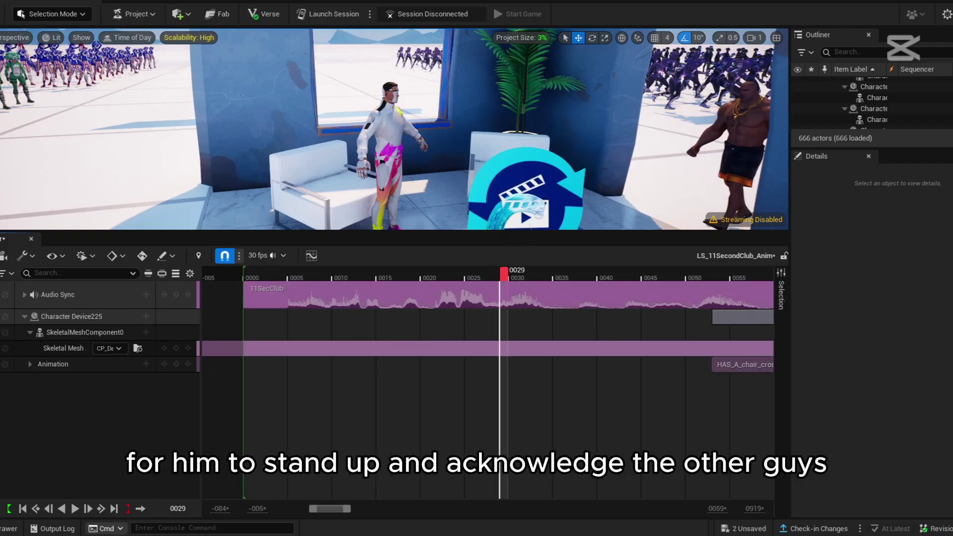
click(75, 509)
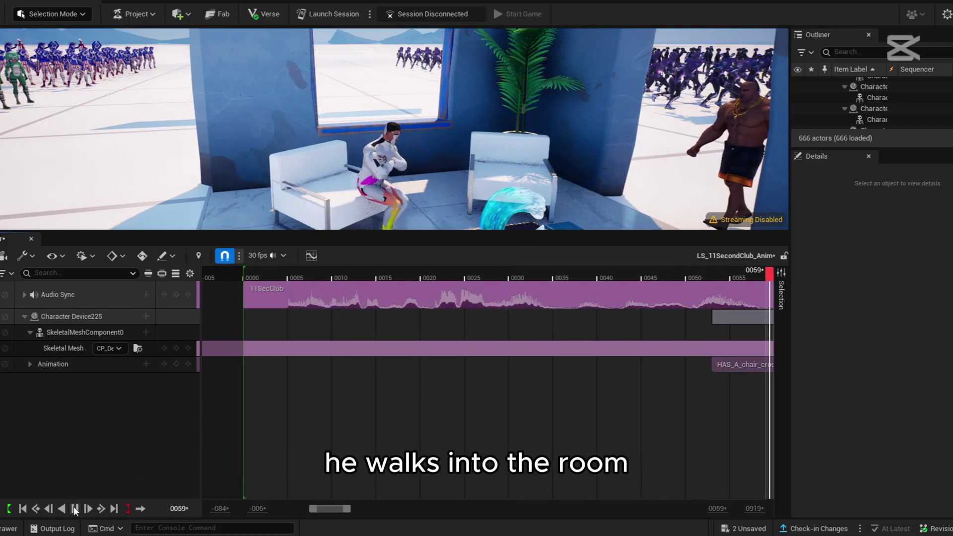
scroll(553, 313, up, 4)
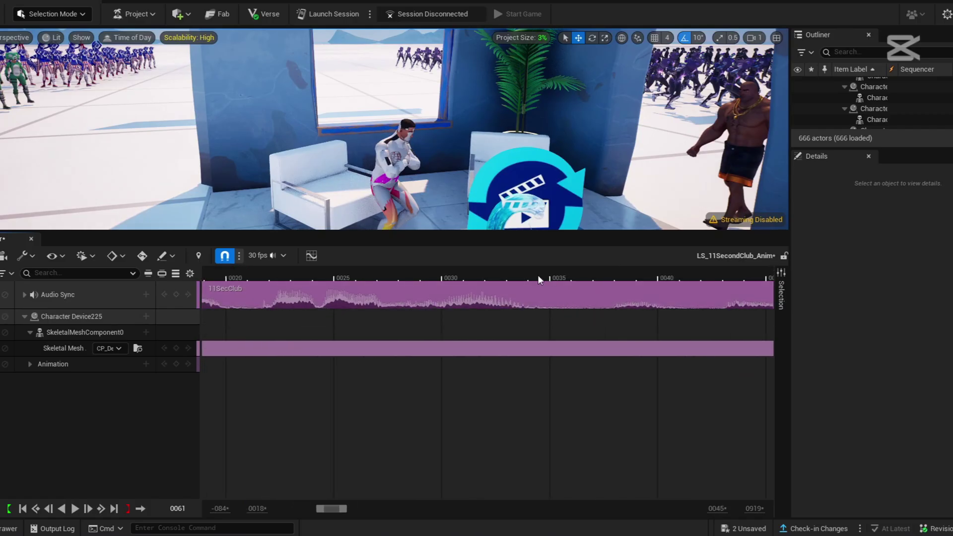
click(538, 274)
click(75, 509)
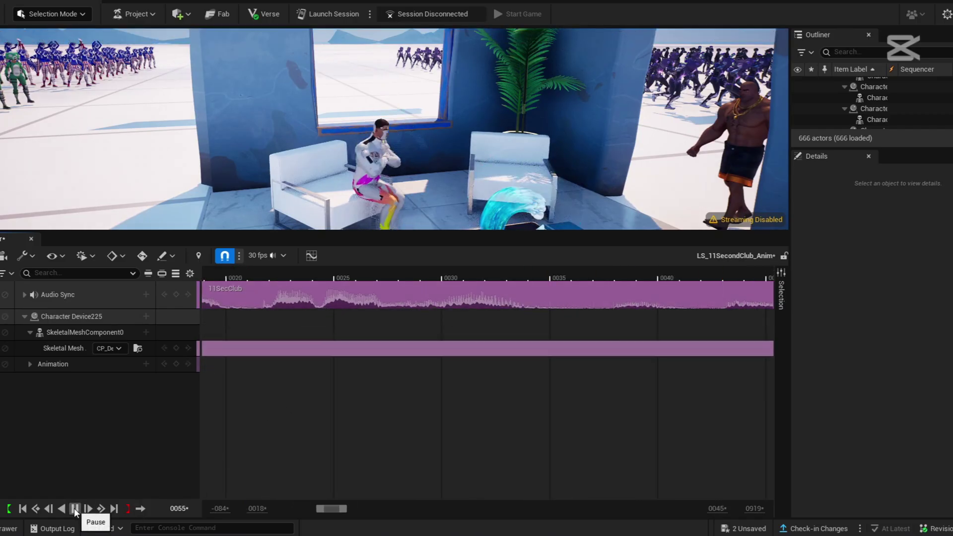
mouse_move(553, 276)
mouse_down()
mouse_move(602, 280)
mouse_move(546, 278)
mouse_up()
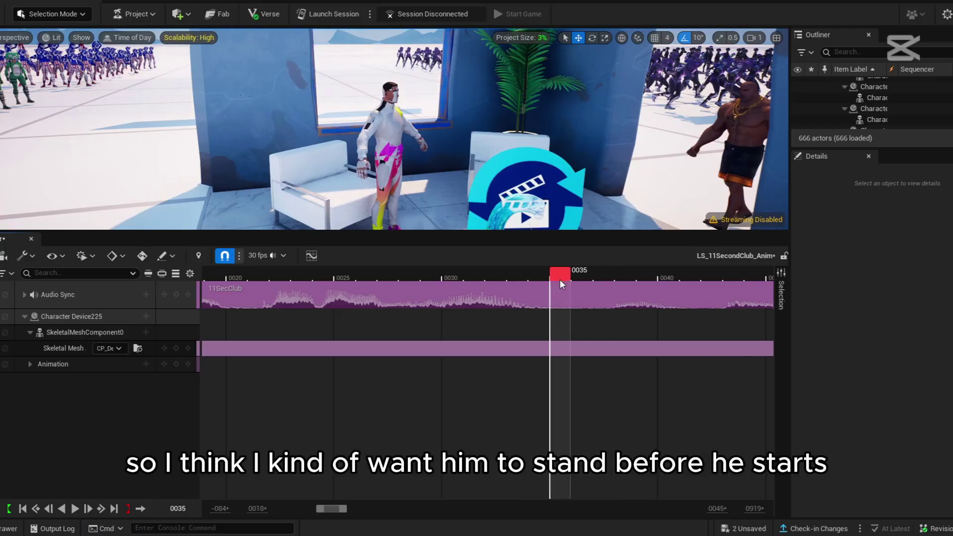
Step: Move the HAS_A_chair_crossArms_01_stand clip so it starts at frame 35, and scrub across its start
scroll(592, 417, down, 3)
scroll(593, 417, down, 4)
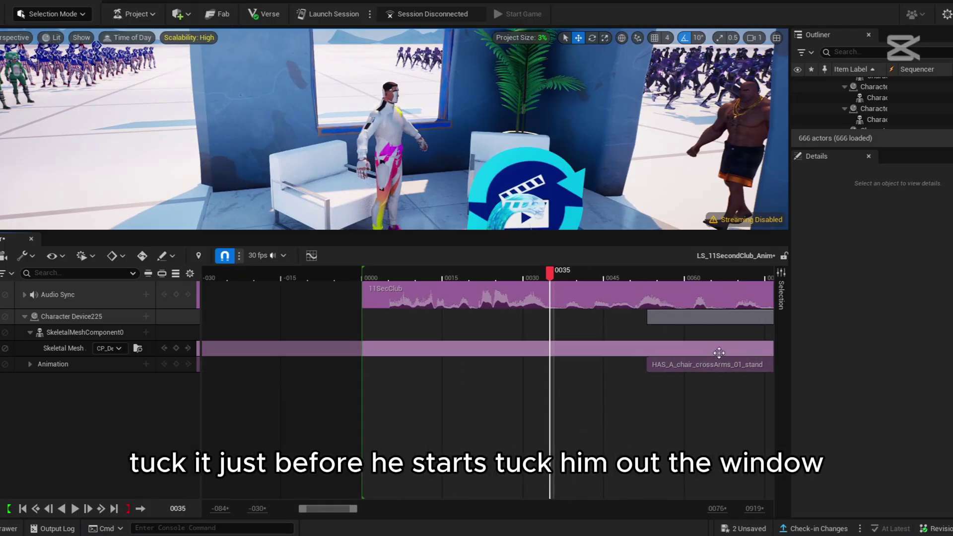
drag(706, 366, 611, 364)
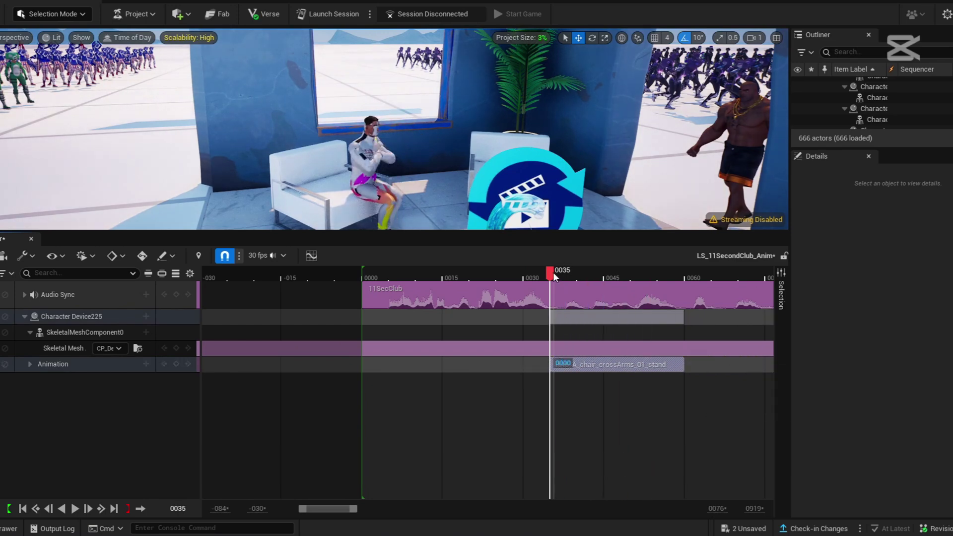
drag(553, 272, 550, 314)
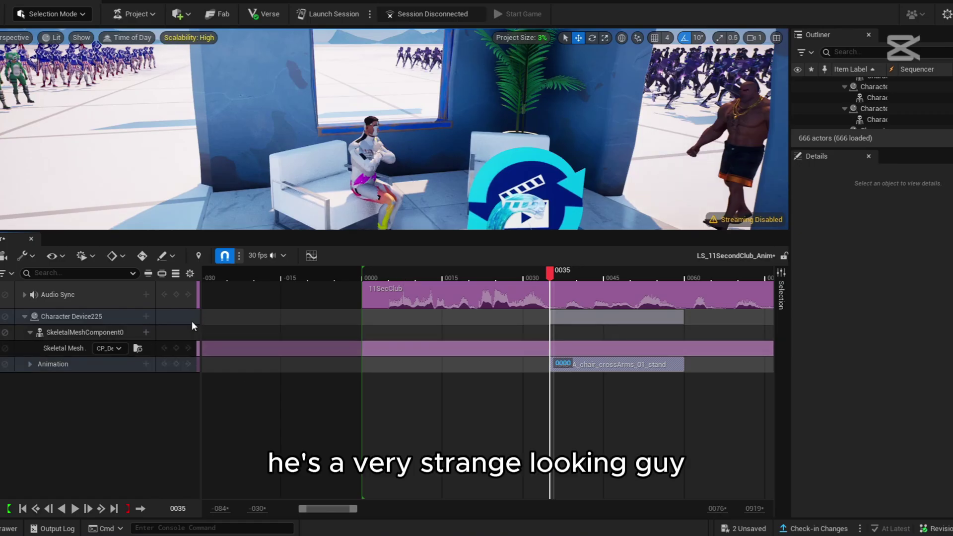
Step: Add the HAS_A_chair_crossArms_01_loop animation to the character device and shift the clip to start at frame 0
click(146, 317)
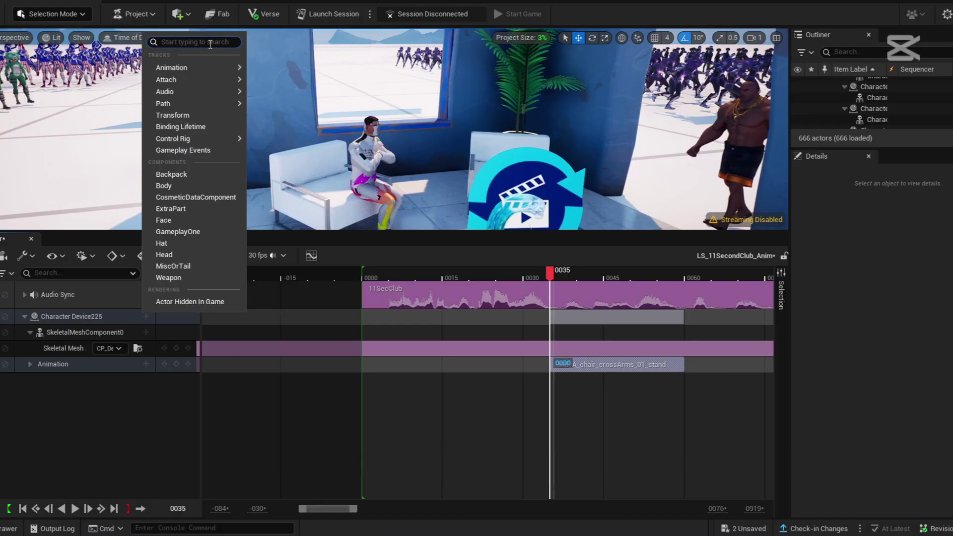
mouse_move(218, 64)
text(cr)
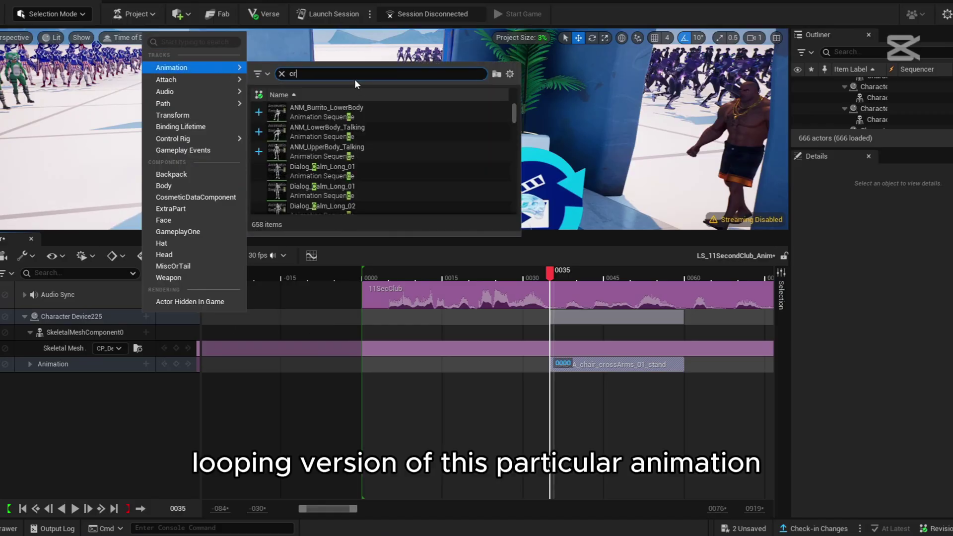
text(ossarms)
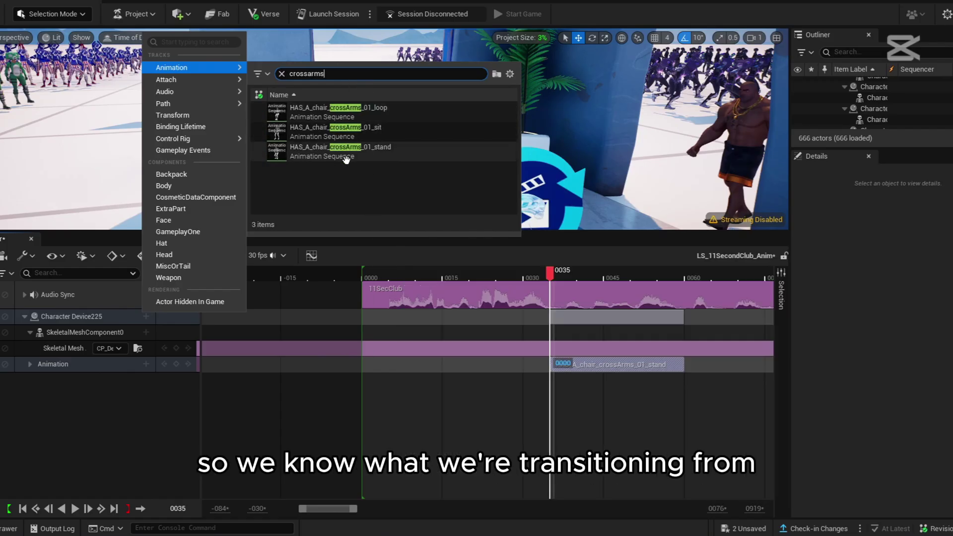
click(343, 111)
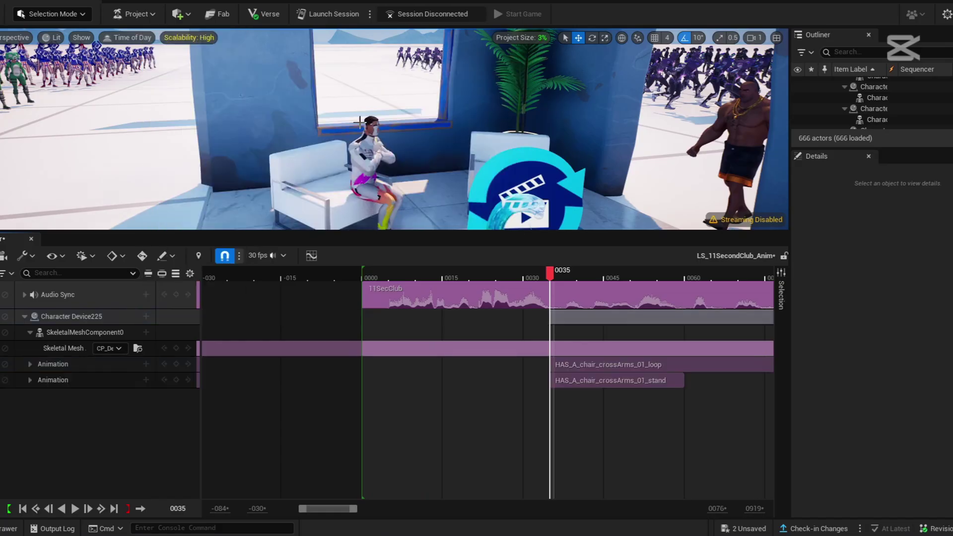
click(615, 363)
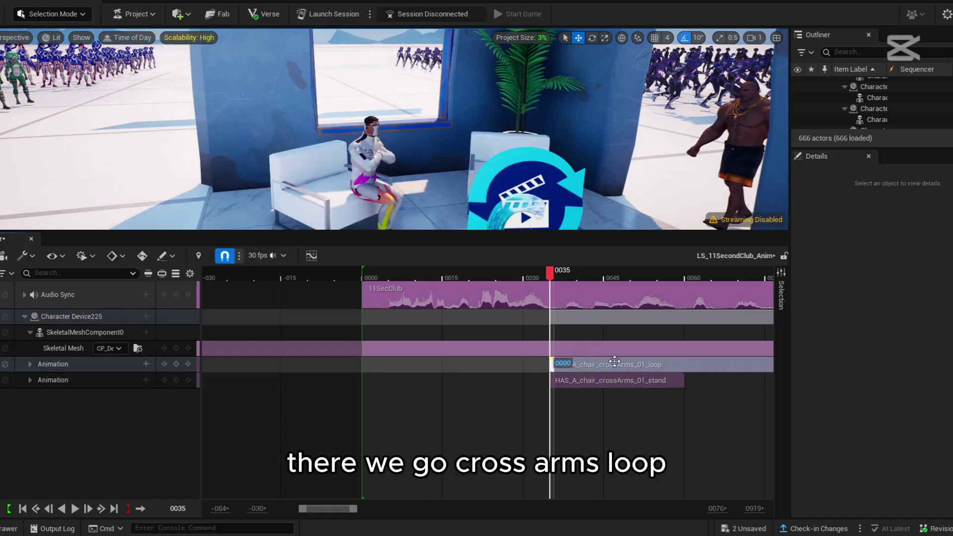
drag(615, 362, 426, 363)
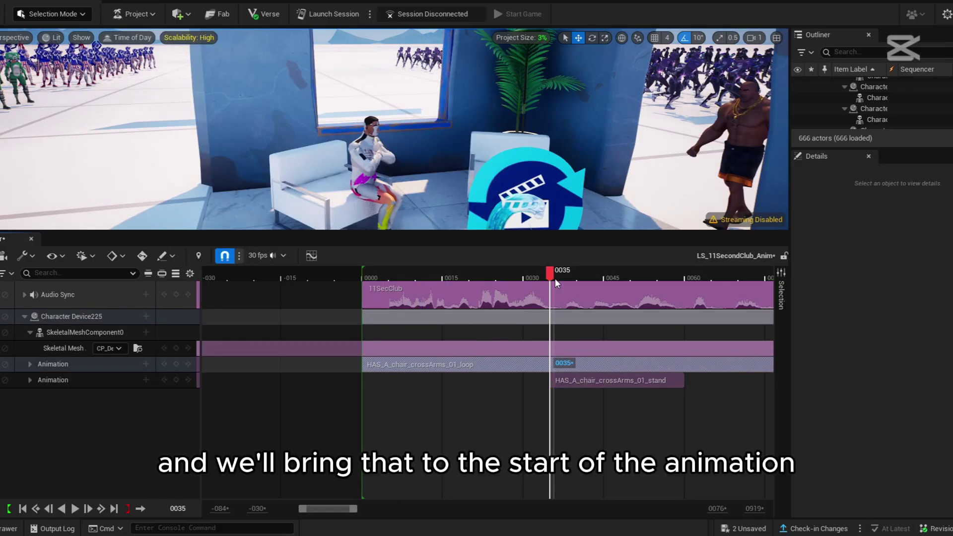
drag(555, 283, 445, 301)
drag(527, 313, 550, 346)
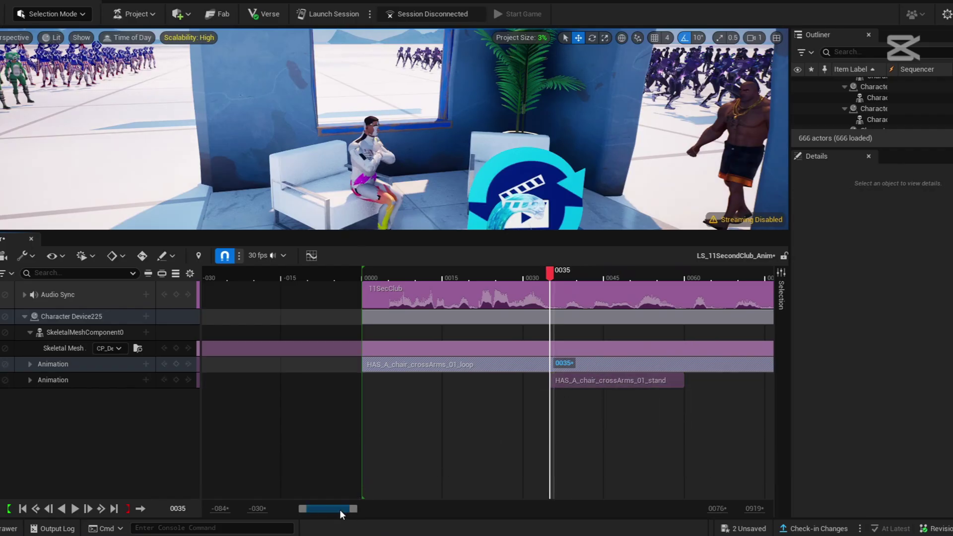
Step: Trim the end of the crossArms loop clip to frame 35, where the stand clip begins, and scrub back through it
mouse_move(339, 509)
mouse_down()
mouse_move(367, 509)
mouse_move(350, 509)
mouse_up()
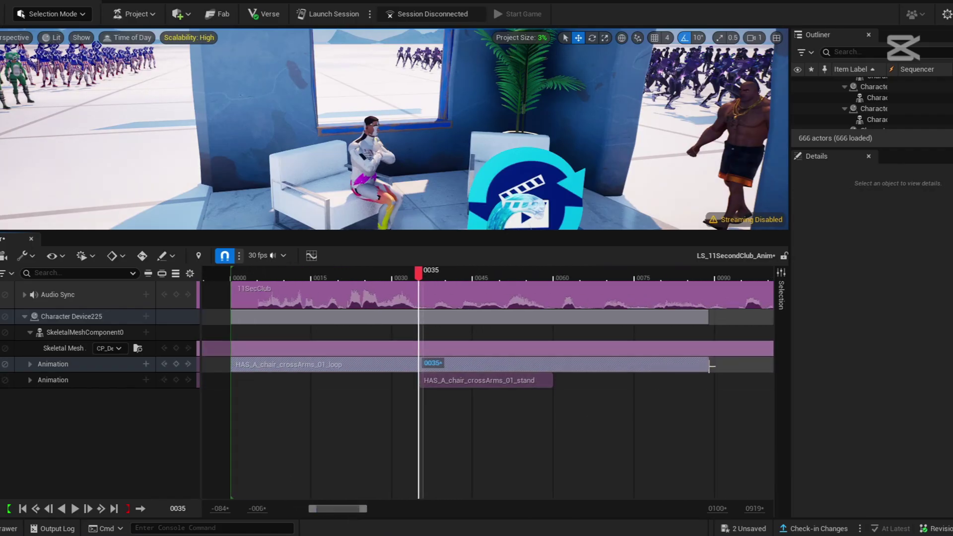
drag(711, 367, 362, 364)
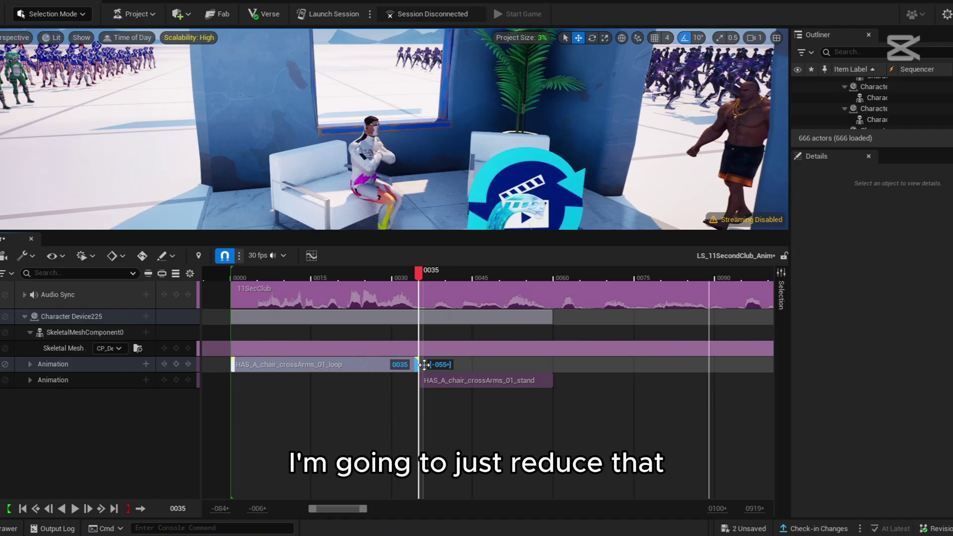
drag(423, 365, 423, 365)
drag(423, 276, 241, 373)
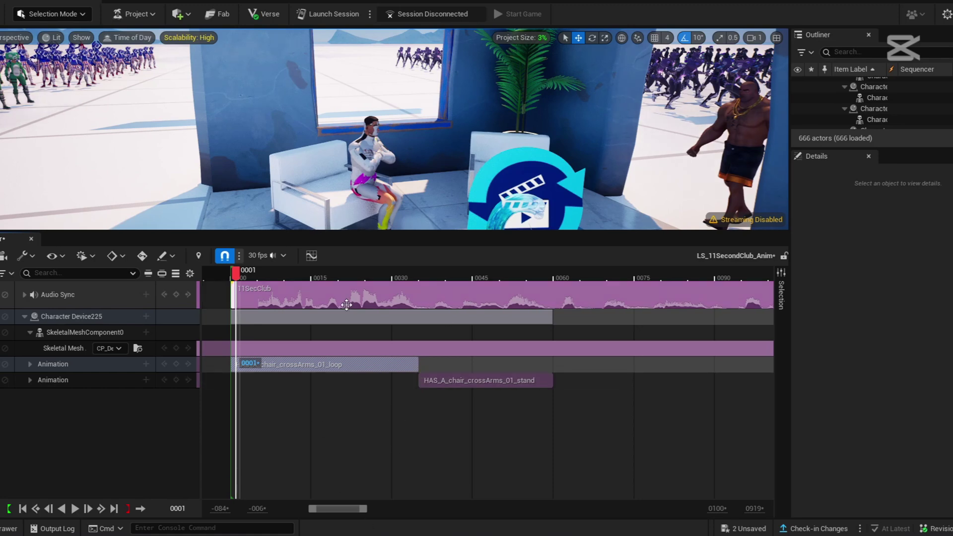
Step: Add a Transform track to the character device and set its location to X -8 and Y -22, moving him back into the chair
click(96, 316)
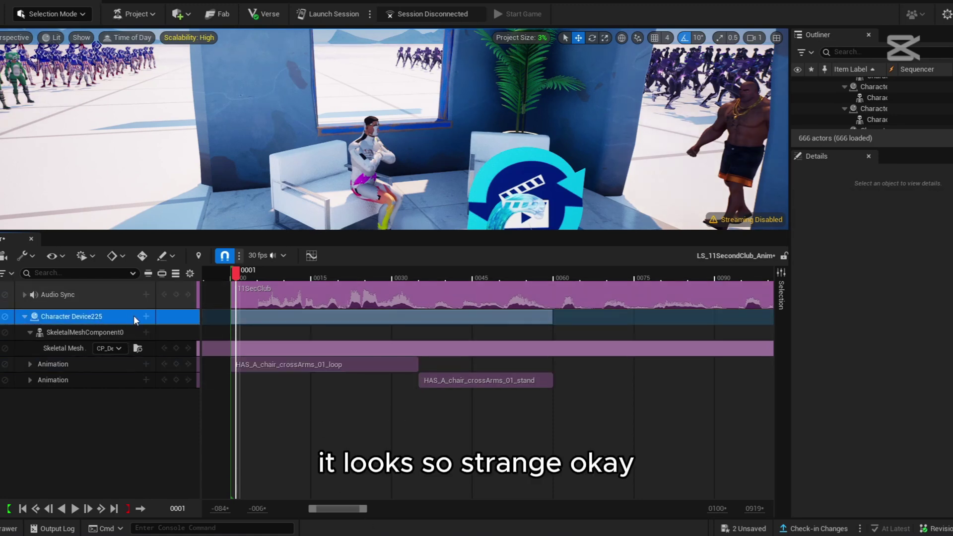
click(146, 316)
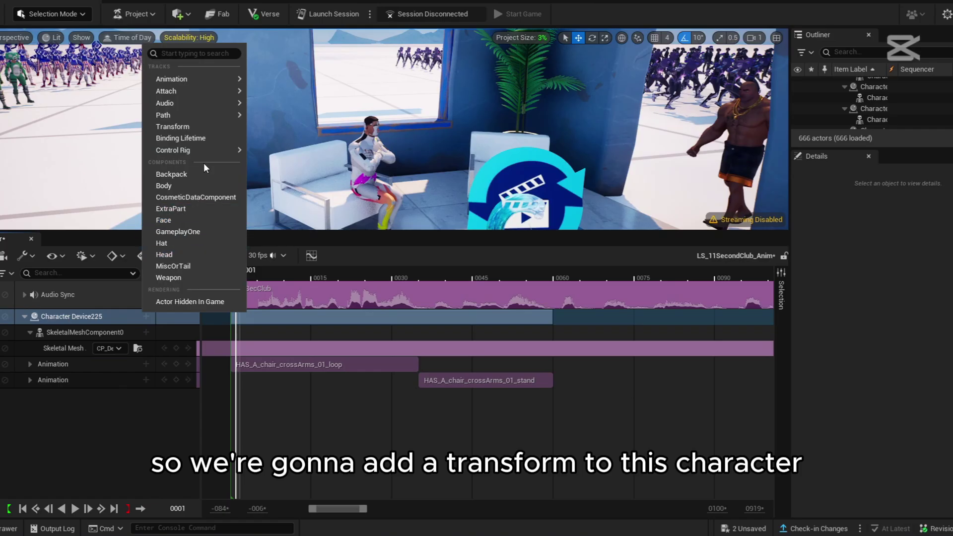
click(193, 130)
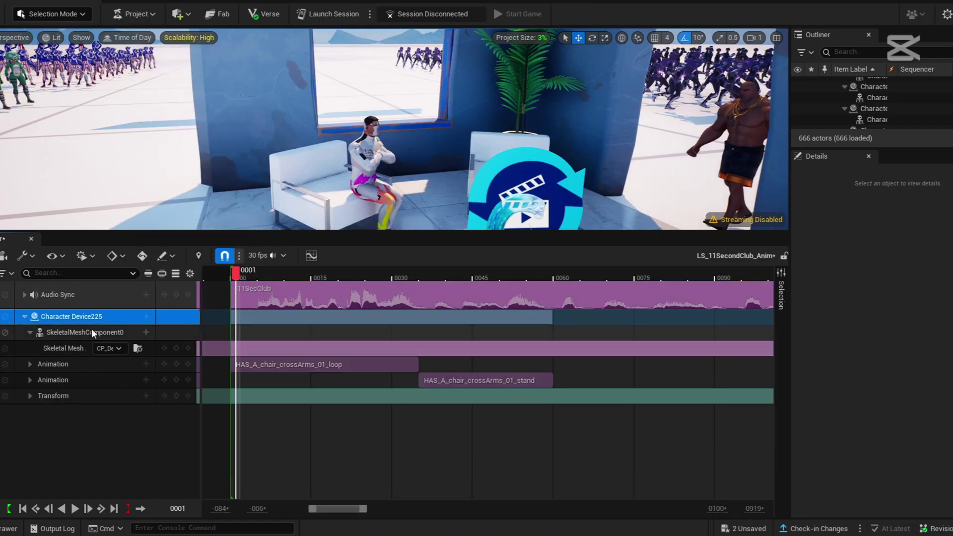
click(29, 396)
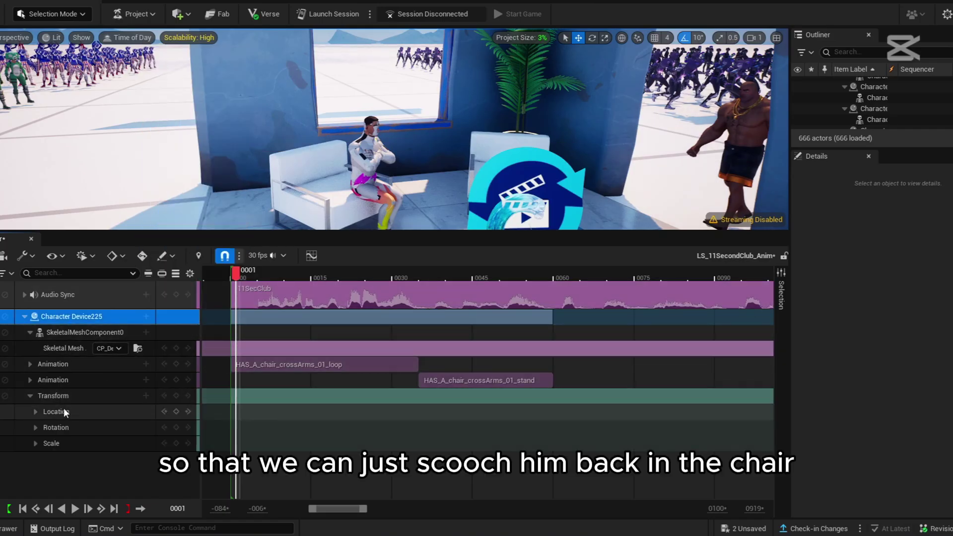
click(37, 411)
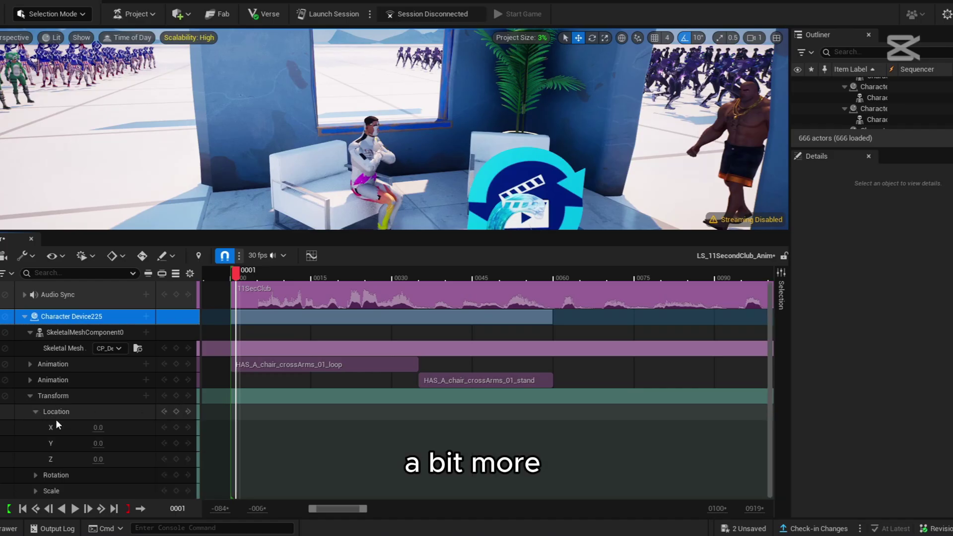
drag(98, 428, 79, 442)
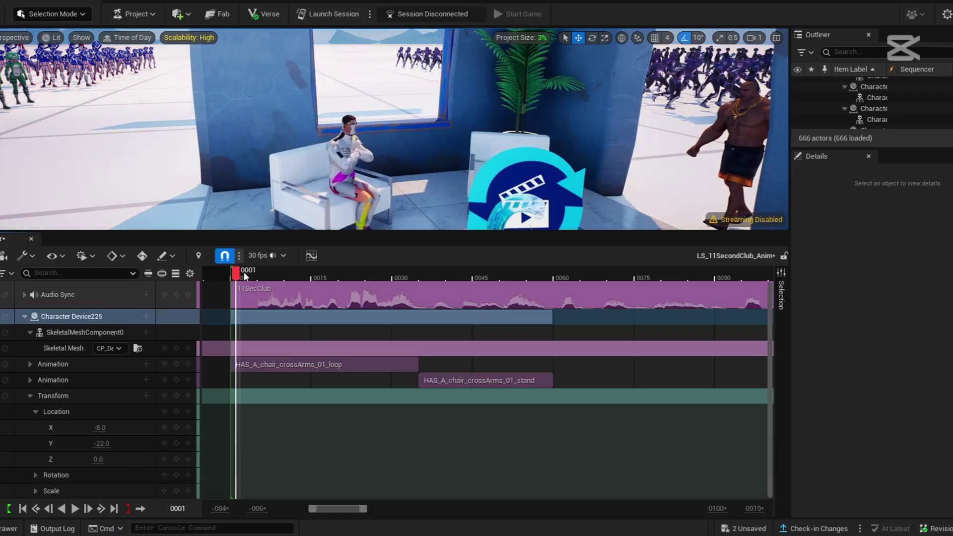
Step: Scrub from the seated loop to the end of the stand clip at frame 60, and play on to frame 90 to check the timing
drag(235, 272, 228, 274)
drag(236, 275, 301, 294)
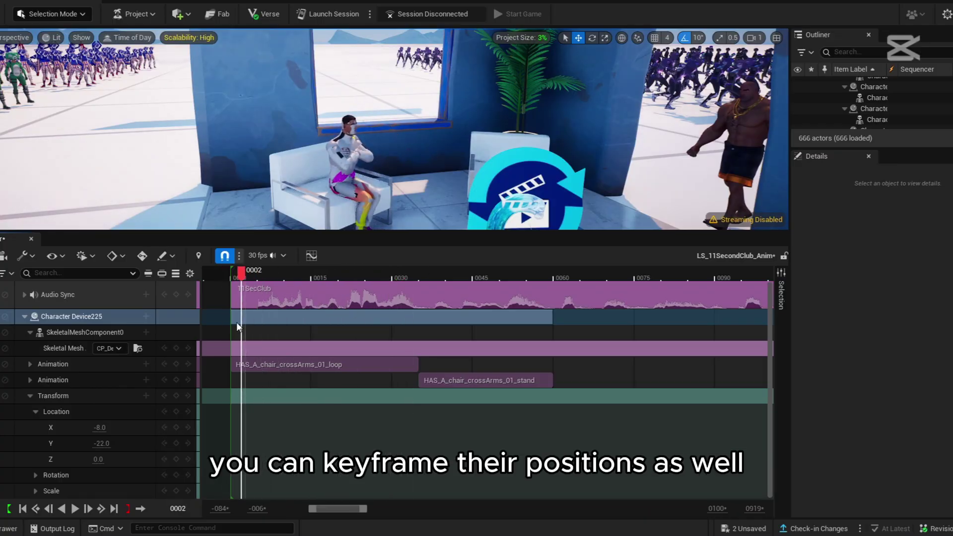
drag(286, 332, 556, 389)
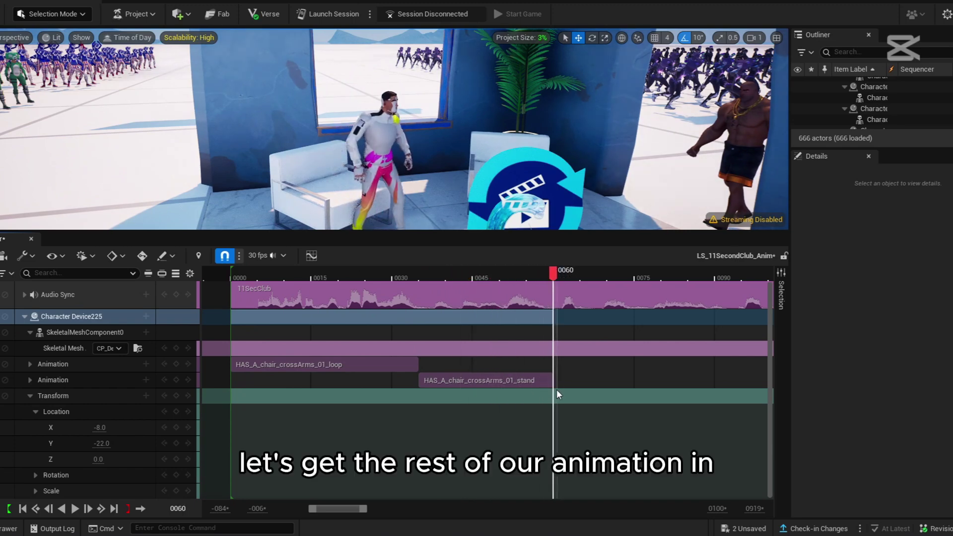
click(75, 508)
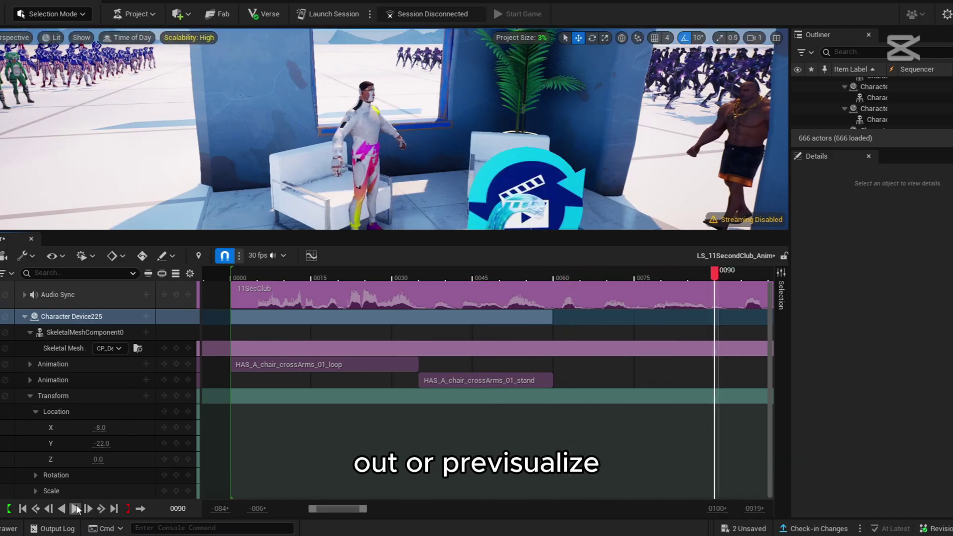
Step: Examine the crowds of animated characters in the level for a suitable performance to follow the stand-up
drag(348, 509, 360, 511)
right_drag(480, 181, 357, 191)
key(w)
key(w)
key(w)
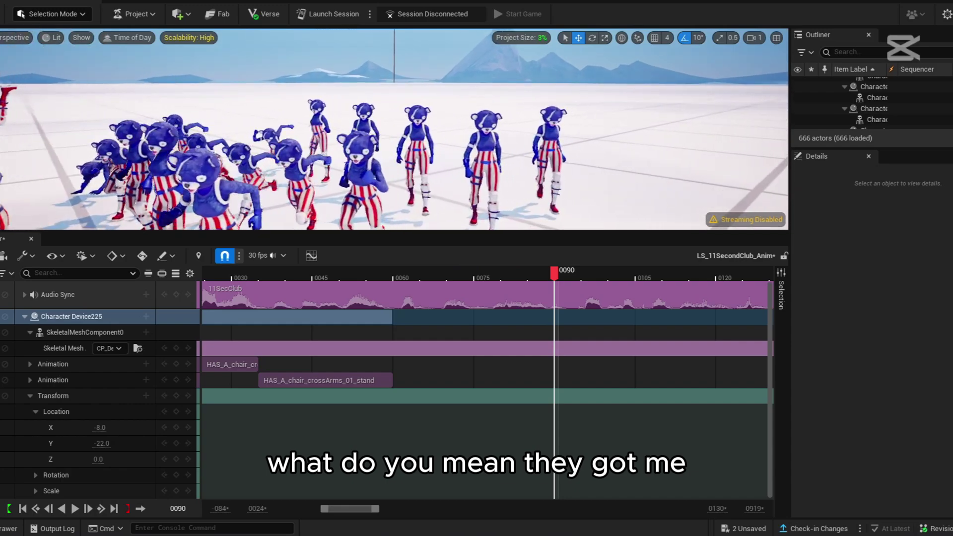
right_drag(358, 191, 423, 195)
Step: Browse the DialogAnims folder under BakedAnims without the sit stand search filter, and open Dialog_Calm_Short_05 for preview
click(7, 528)
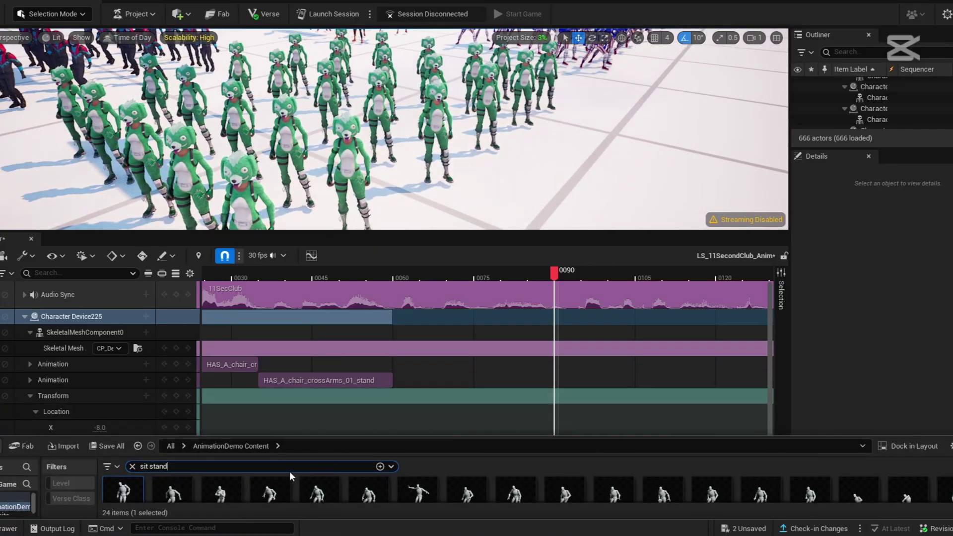
click(304, 293)
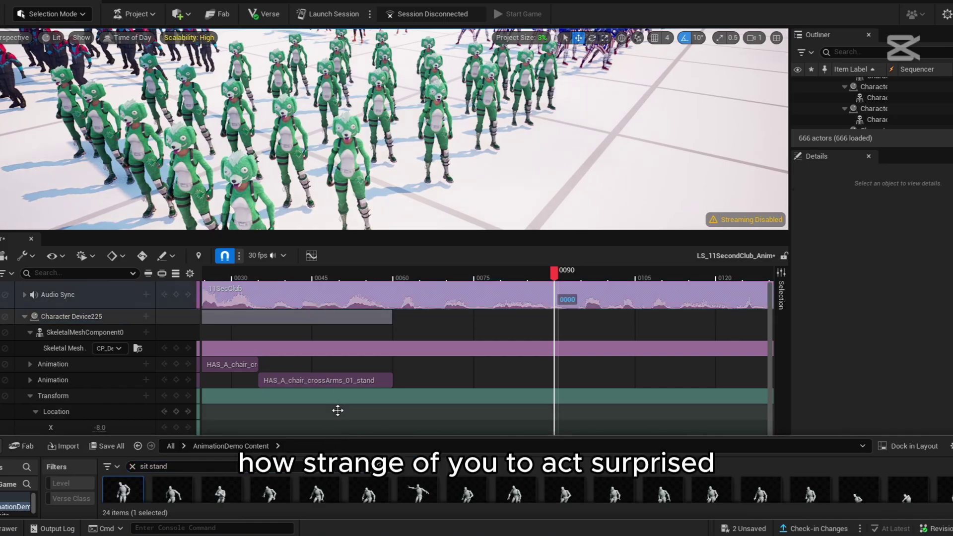
drag(336, 436, 335, 249)
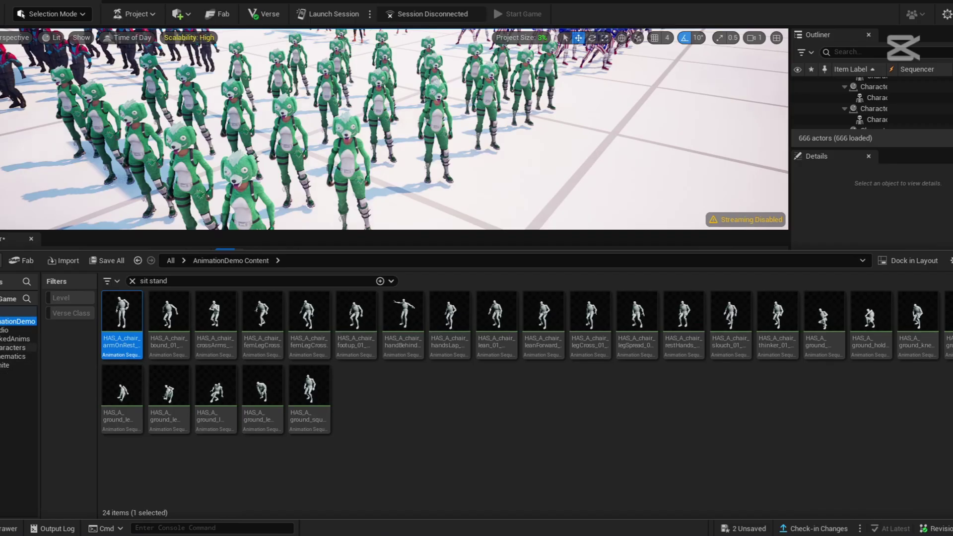
click(15, 356)
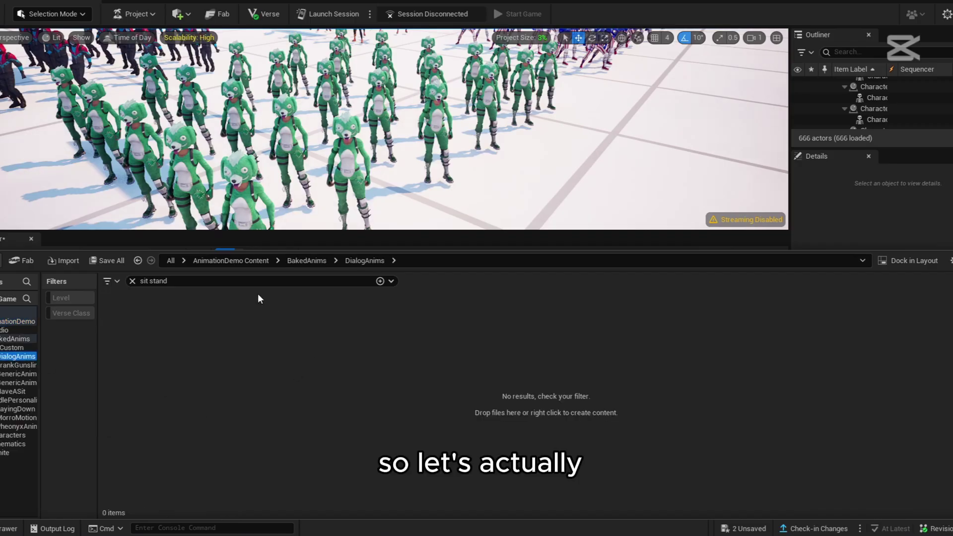
click(131, 282)
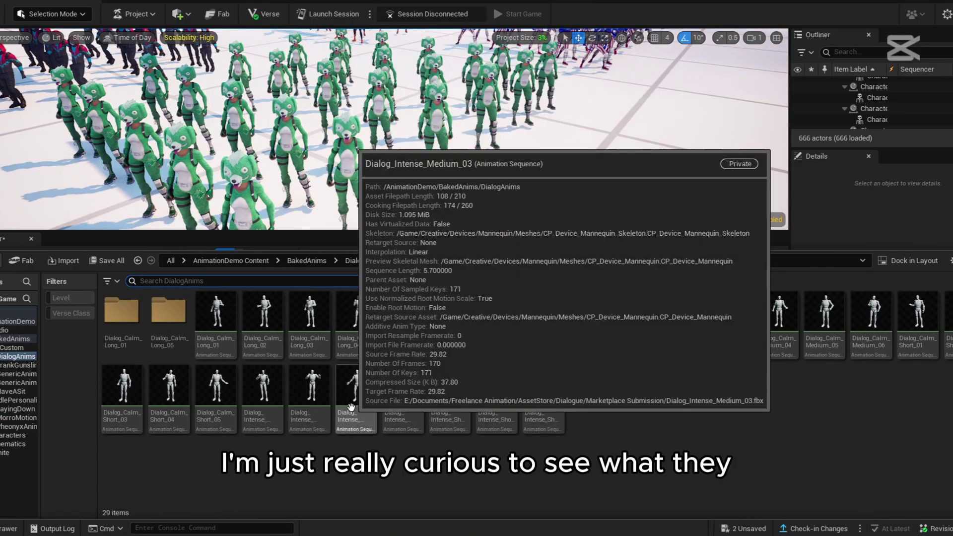
double_click(218, 395)
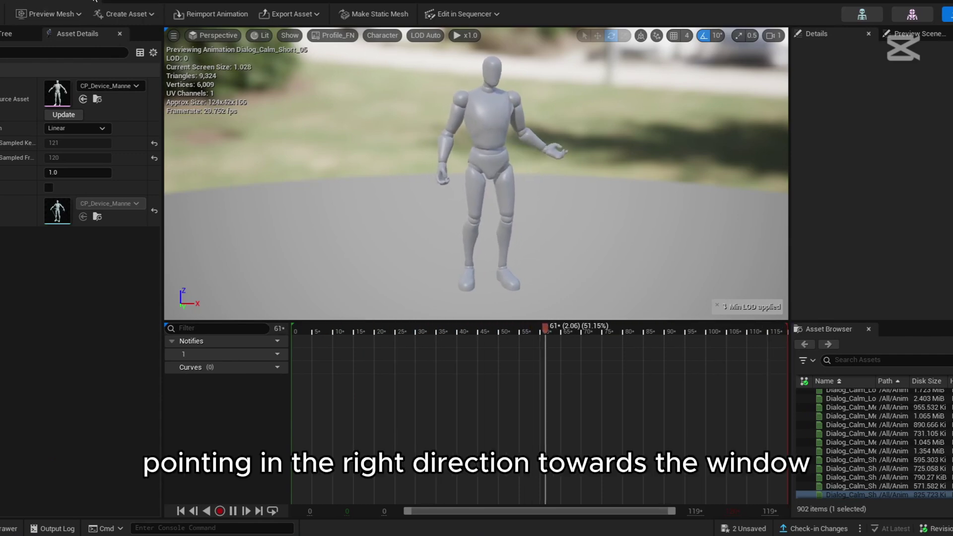
Step: Return to the level sequence, frame the seated character and review his stand-up from frame 37 through to frame 86
click(94, 1)
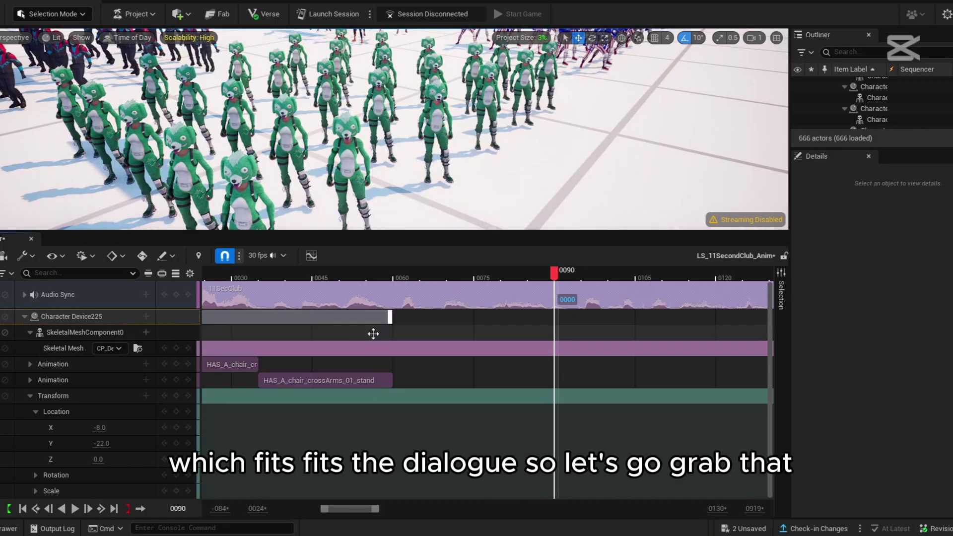
drag(548, 284, 538, 280)
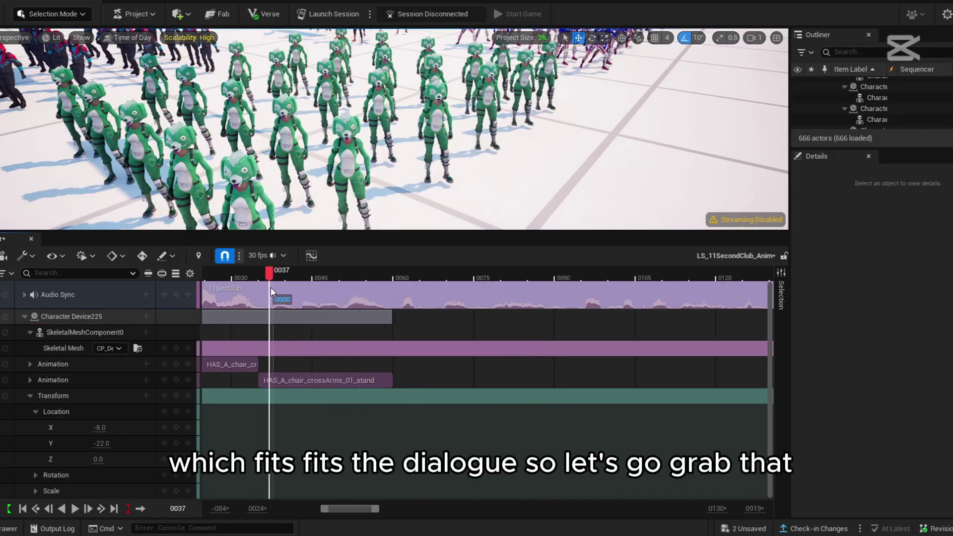
right_drag(502, 163, 616, 149)
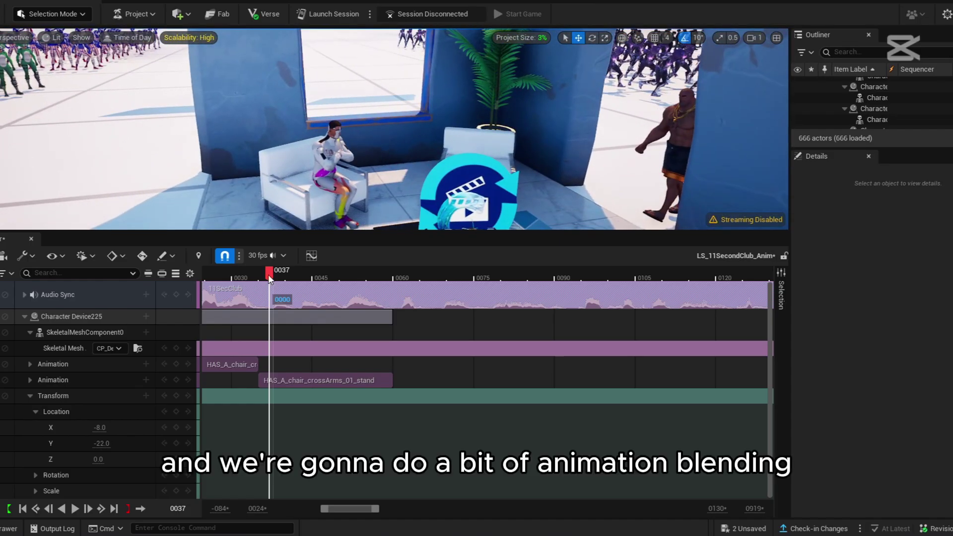
drag(270, 278, 339, 287)
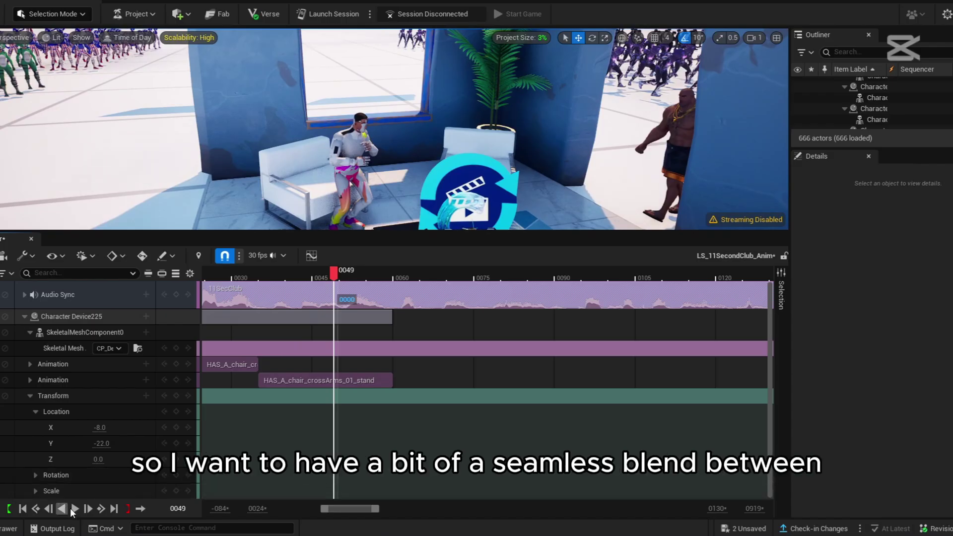
click(74, 509)
click(74, 509)
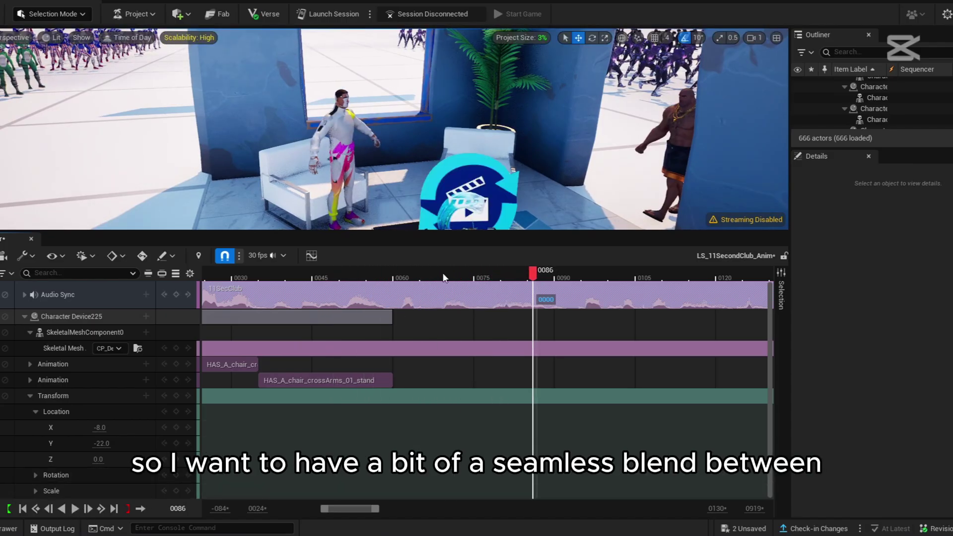
Step: Add the Dialog_Calm_Short_05 animation to the seated character's device at frame 44
drag(352, 284, 308, 278)
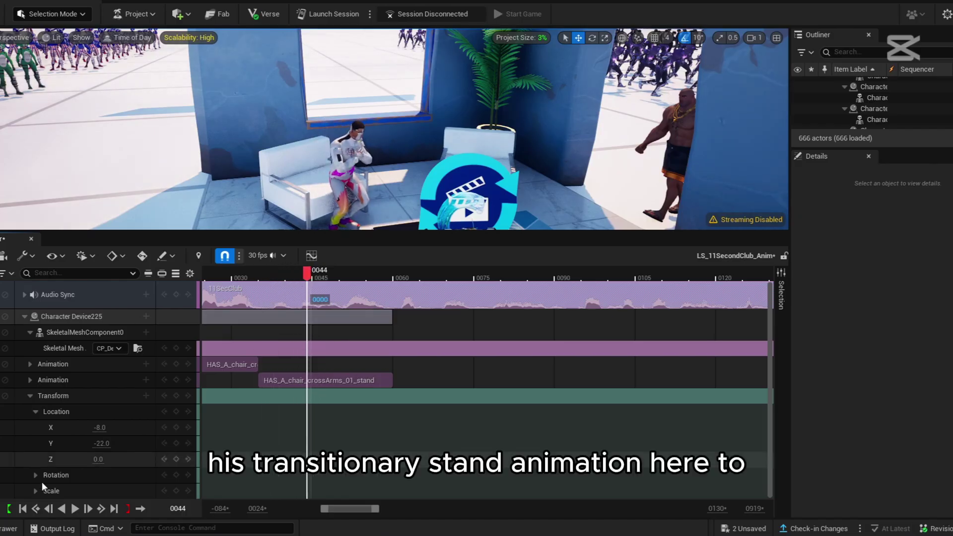
click(30, 395)
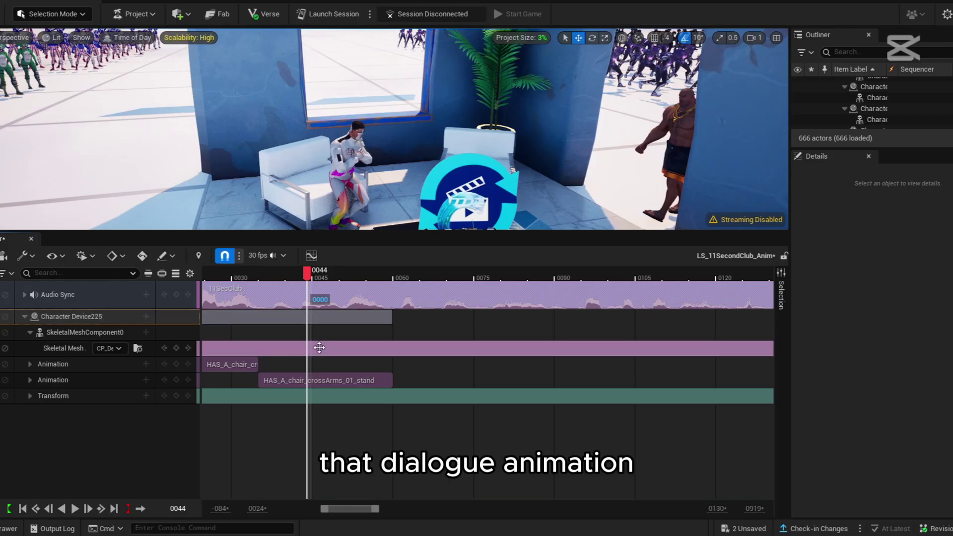
click(297, 379)
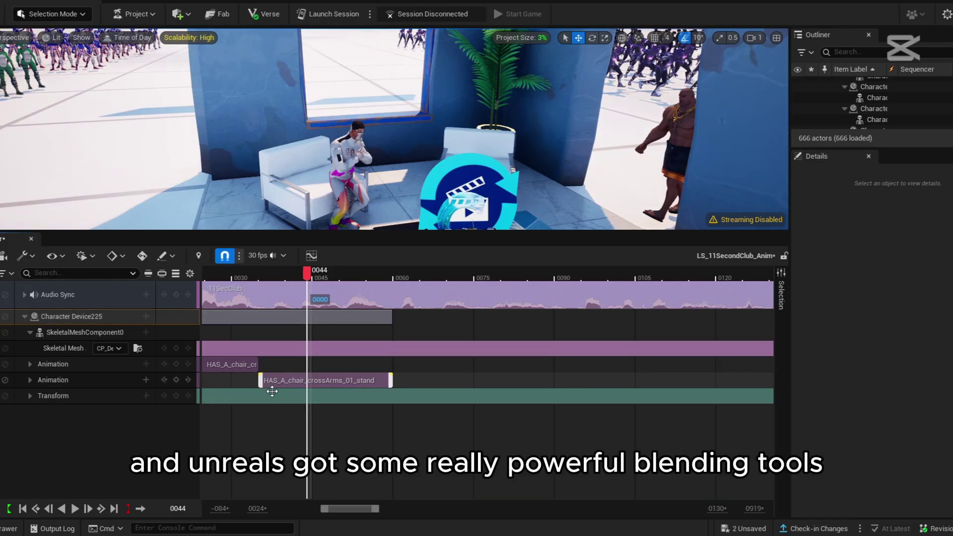
click(231, 364)
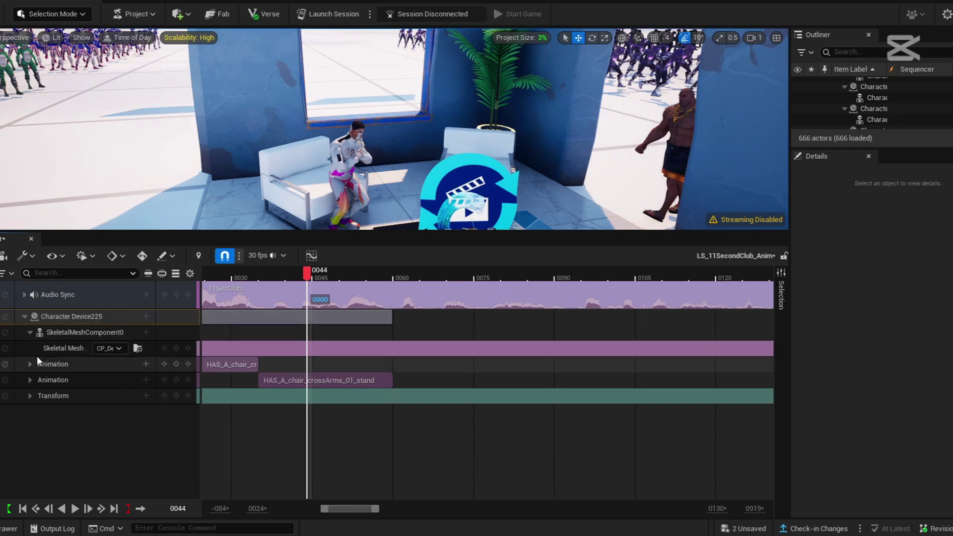
click(145, 317)
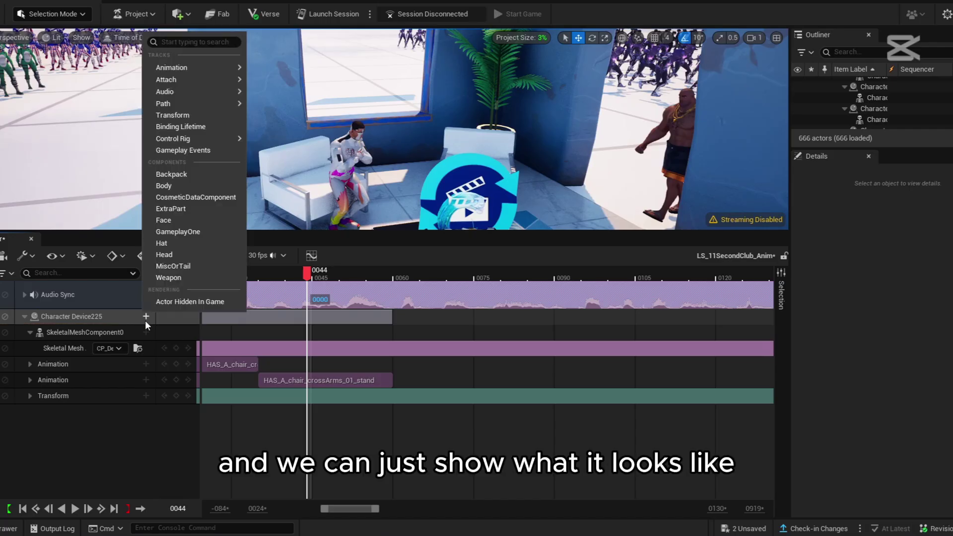
mouse_move(216, 68)
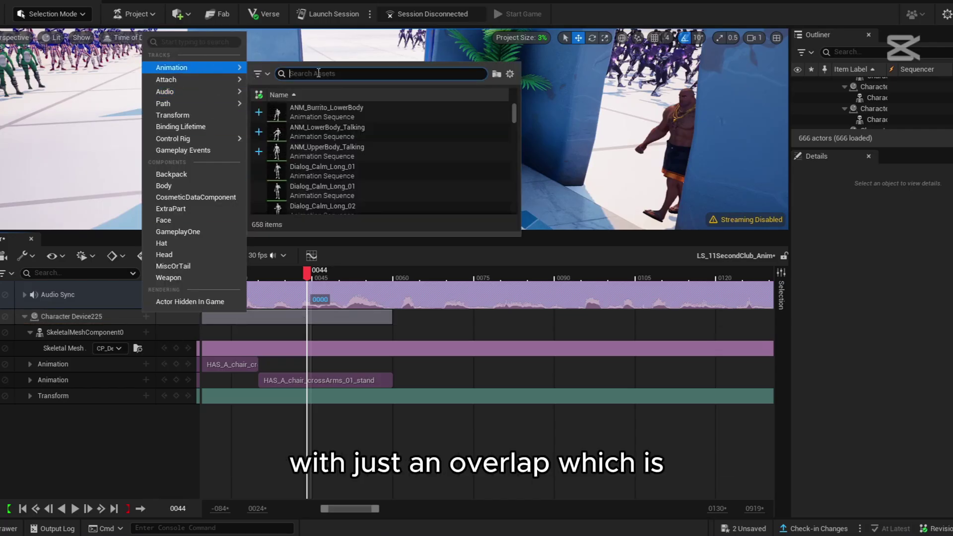
text(calm 05)
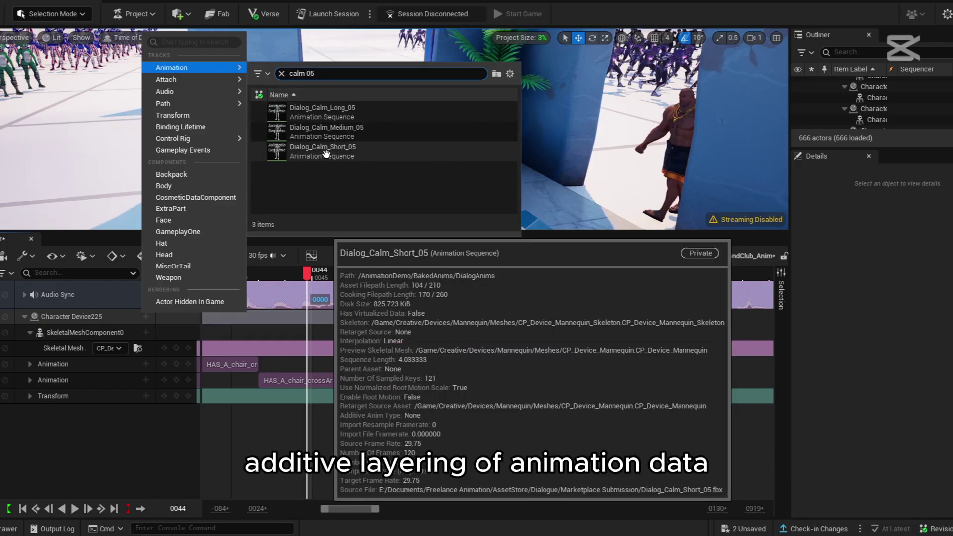
click(330, 154)
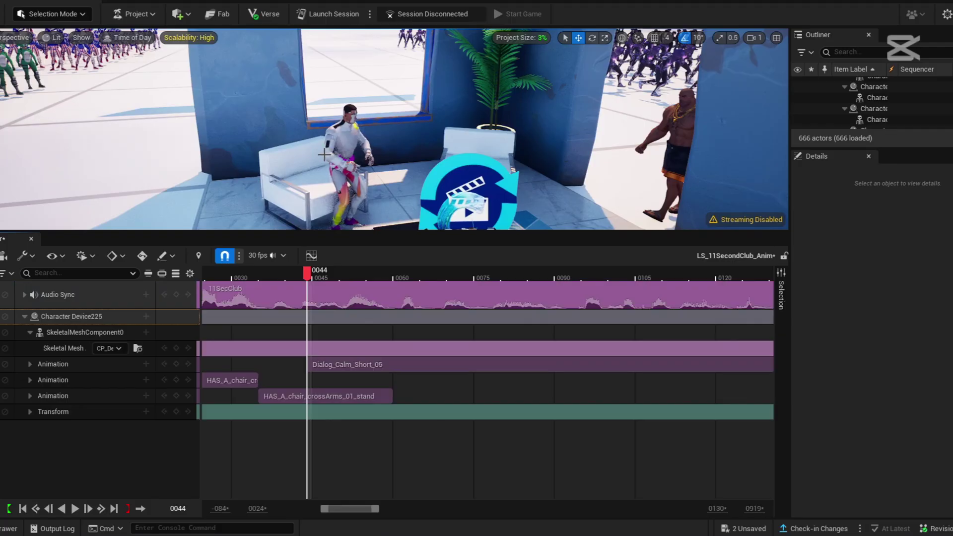
Step: Cut the Dialog_Calm_Short_05 clip and paste it onto the stand animation's track at frame 63
drag(307, 272, 296, 352)
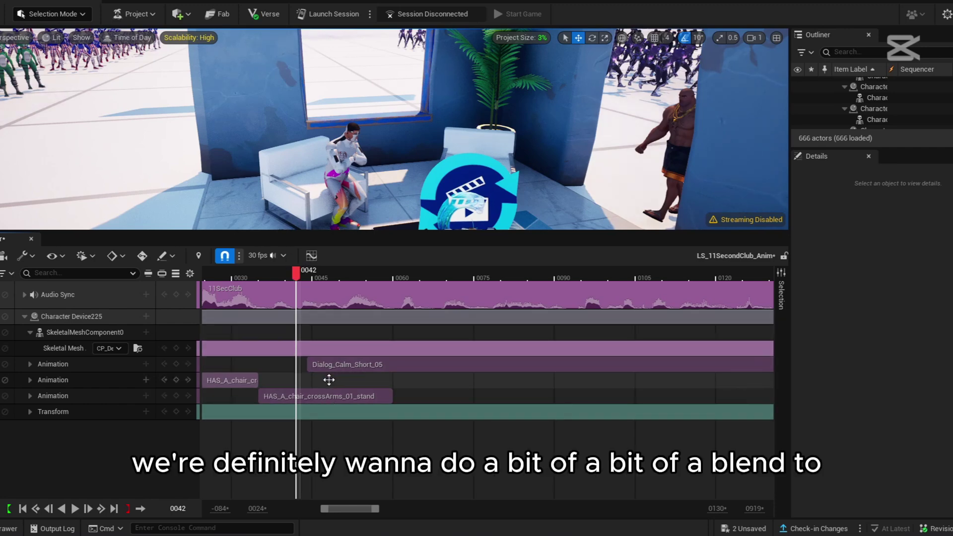
click(416, 367)
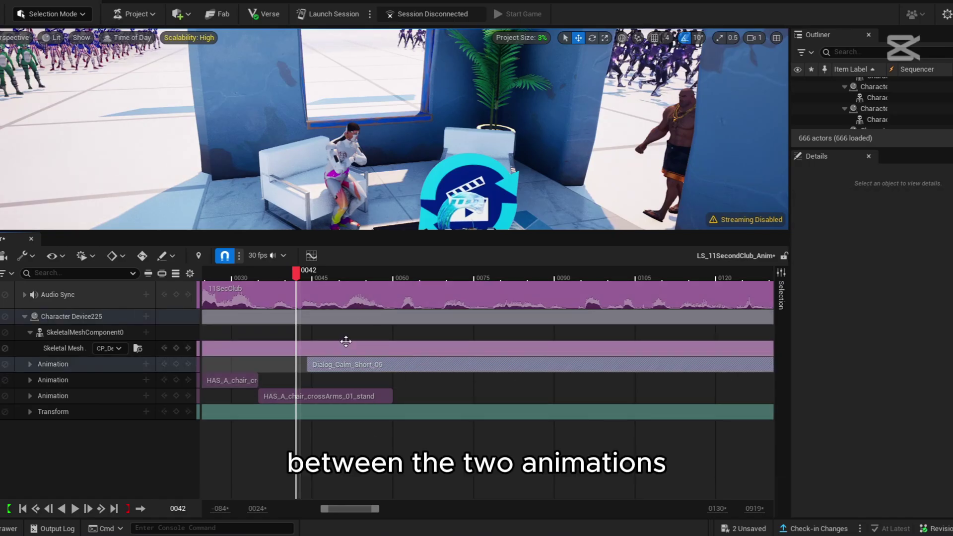
key(ctrl+x)
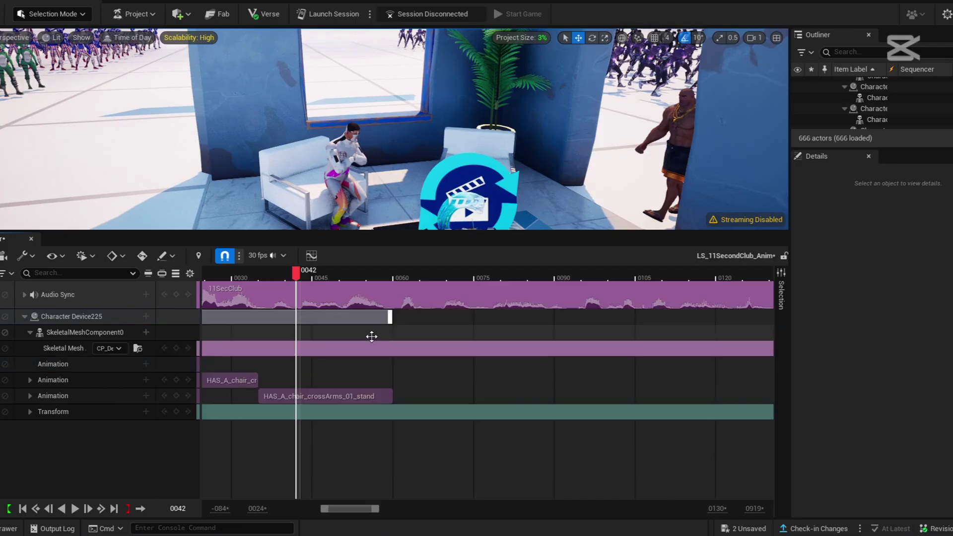
drag(294, 272, 409, 320)
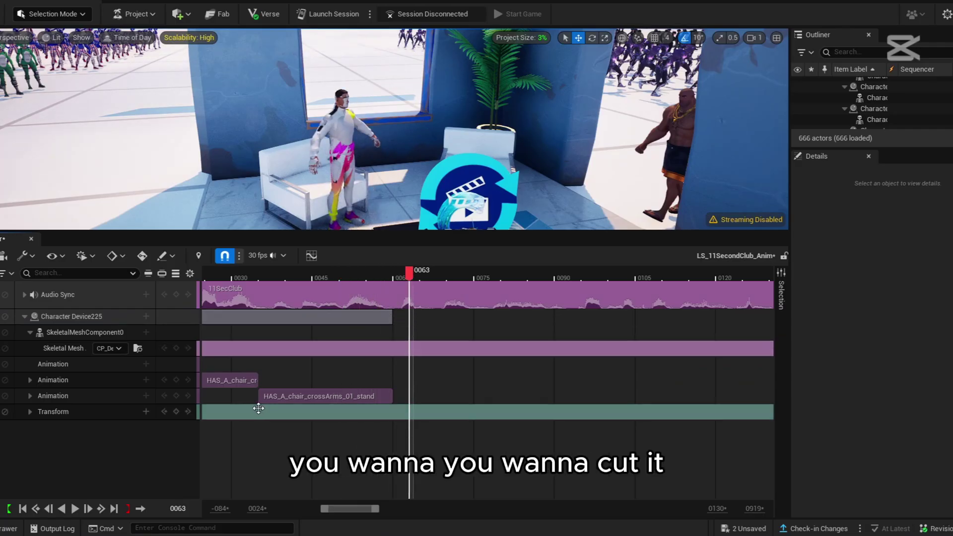
click(87, 396)
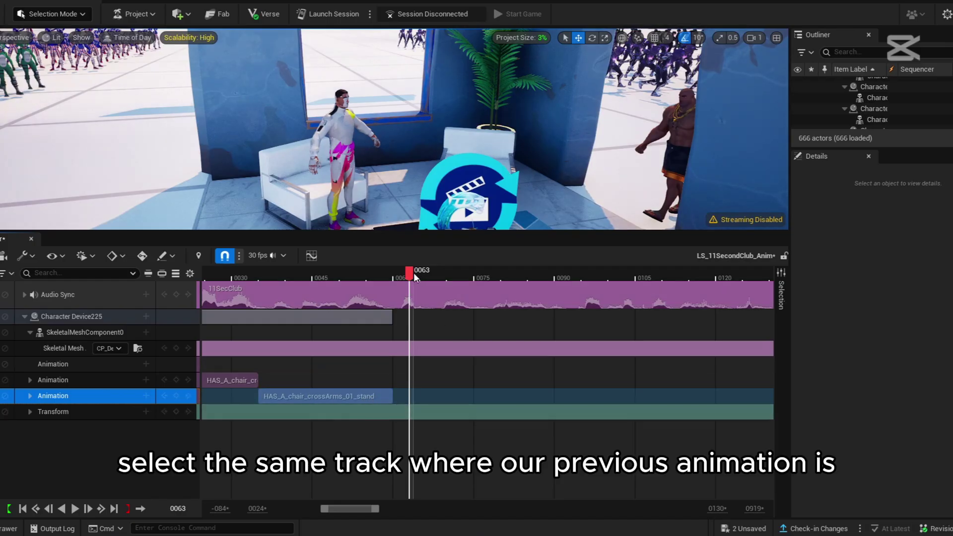
mouse_move(411, 273)
mouse_down()
mouse_move(433, 282)
mouse_move(421, 286)
mouse_up()
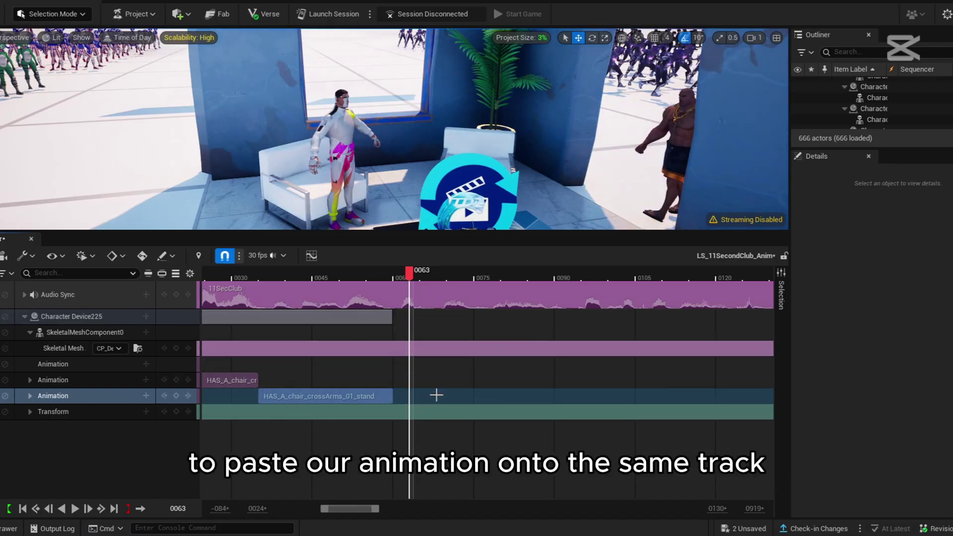
key(ctrl+v)
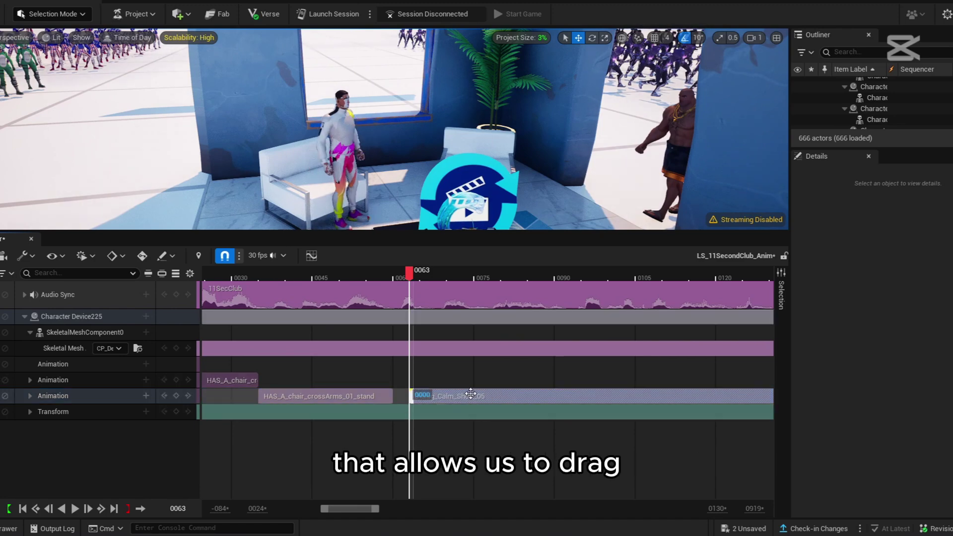
Step: Move Dialog_Calm_Short_05 to overlap the stand clip from about frame 48, and scrub through the blend
drag(452, 397, 433, 398)
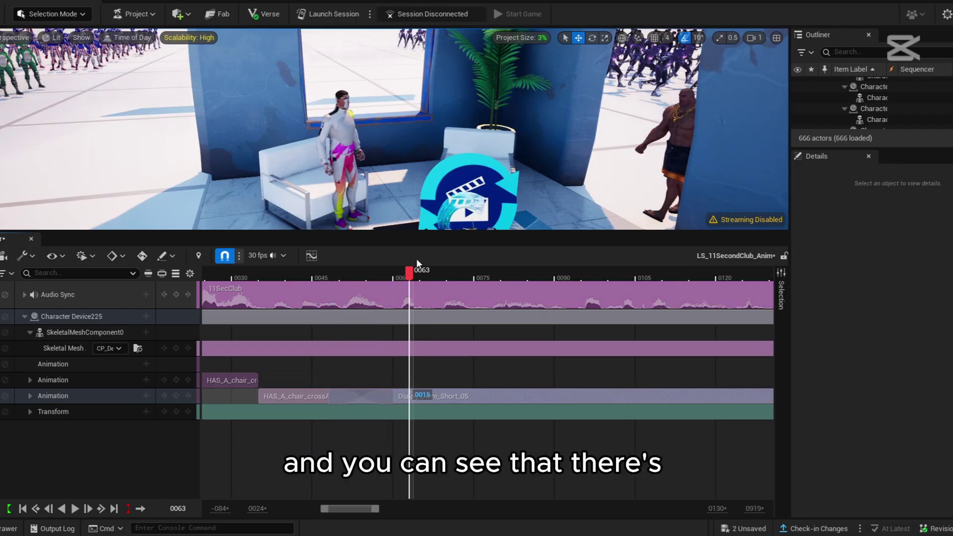
click(385, 277)
drag(386, 277, 367, 286)
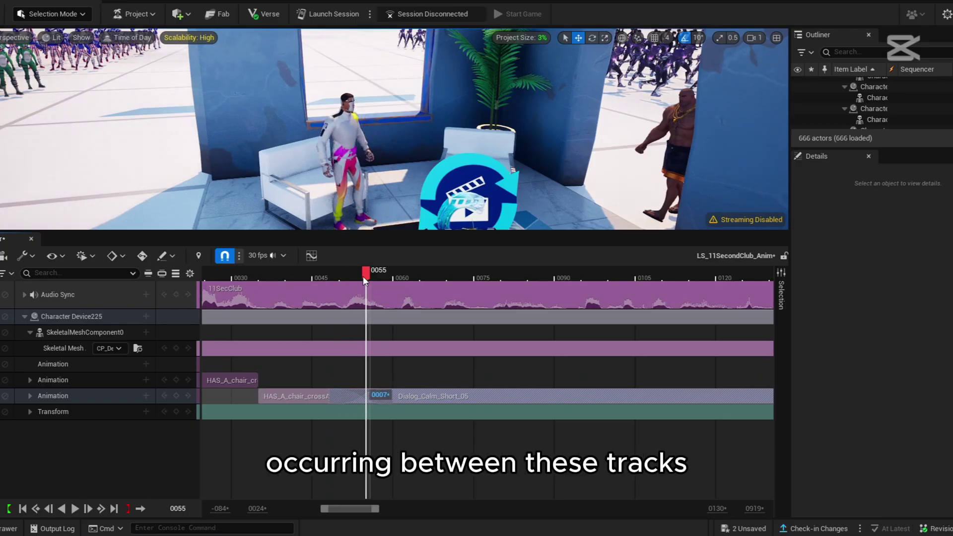
drag(362, 276, 366, 298)
Step: Try overlapping Dialog_Calm_Short_05 with the whole stand clip, and scrub through the stand-up
drag(450, 395, 374, 367)
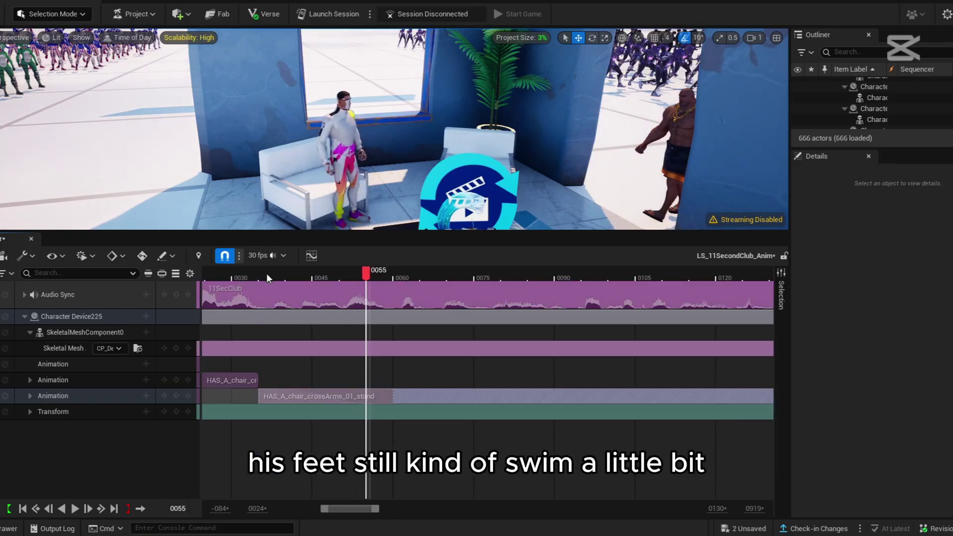
drag(266, 273, 258, 275)
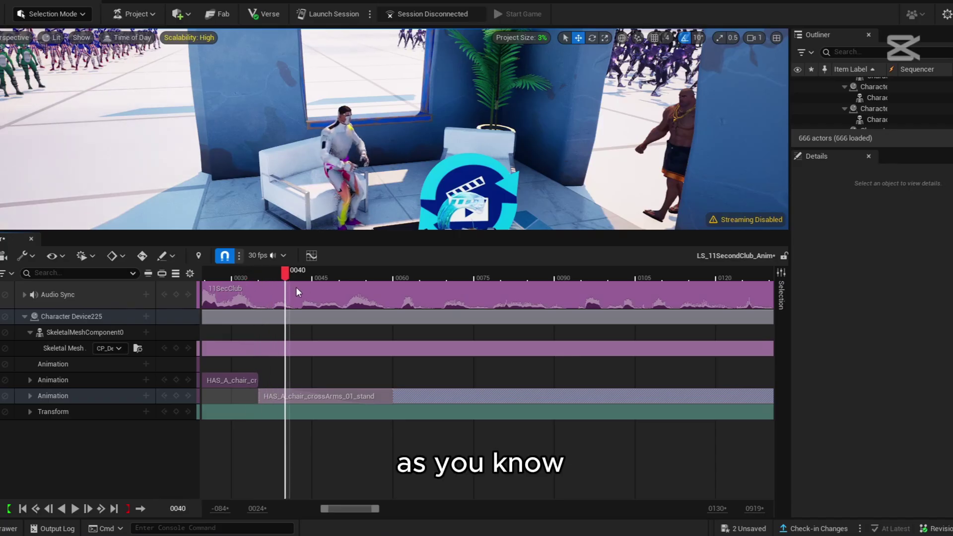
drag(353, 300, 331, 325)
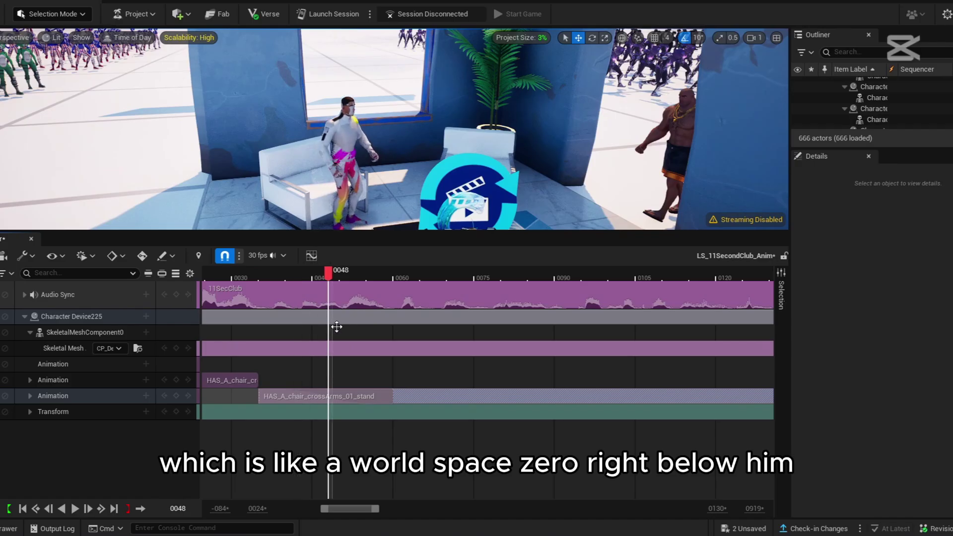
drag(357, 281, 270, 298)
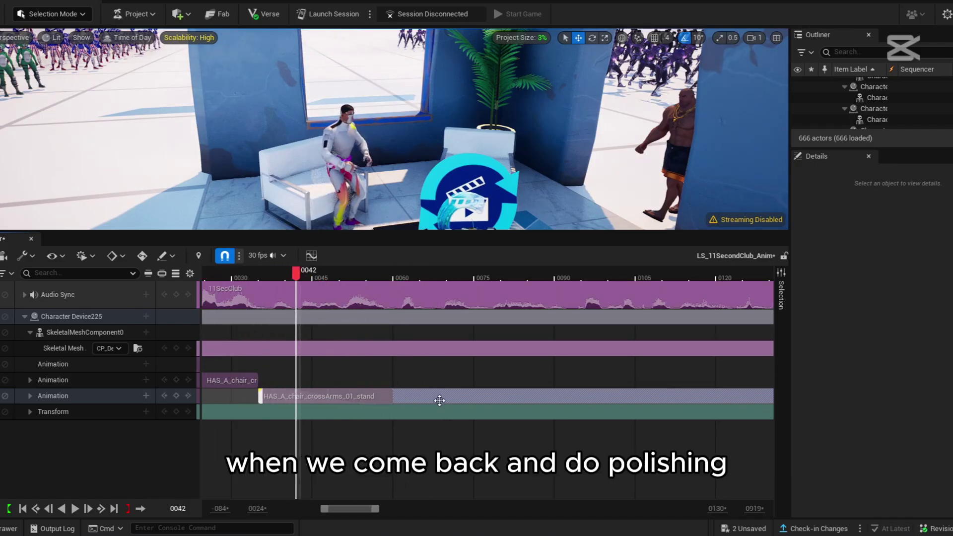
Step: Move Dialog_Calm_Short_05 to start at about frame 39, and scrub the blend from the stand clip into it
drag(439, 400, 452, 397)
drag(250, 273, 310, 297)
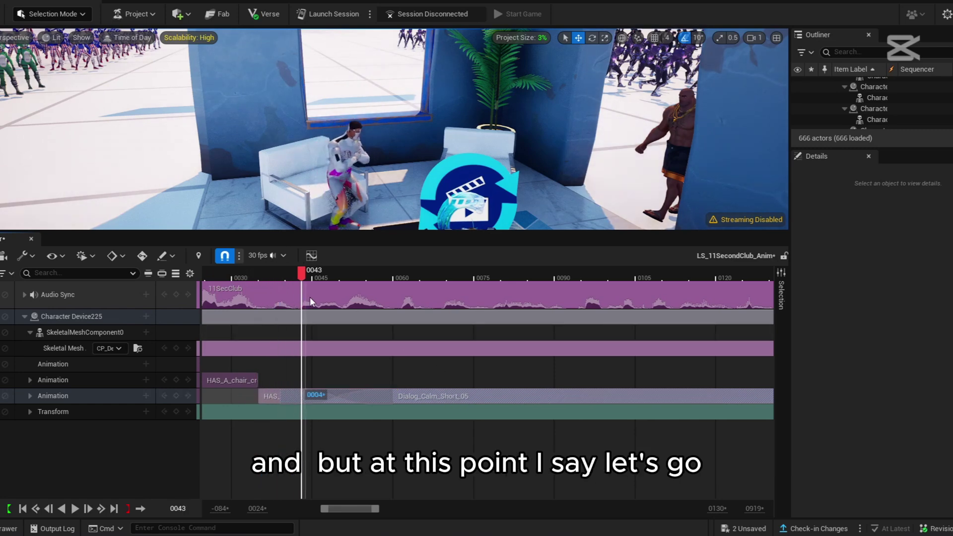
drag(360, 316, 244, 321)
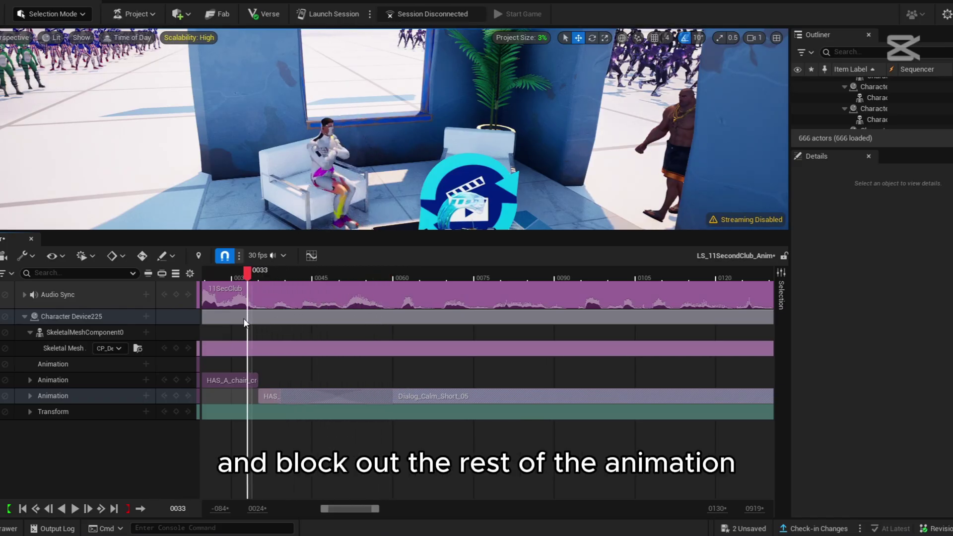
drag(359, 339, 276, 332)
drag(345, 346, 287, 341)
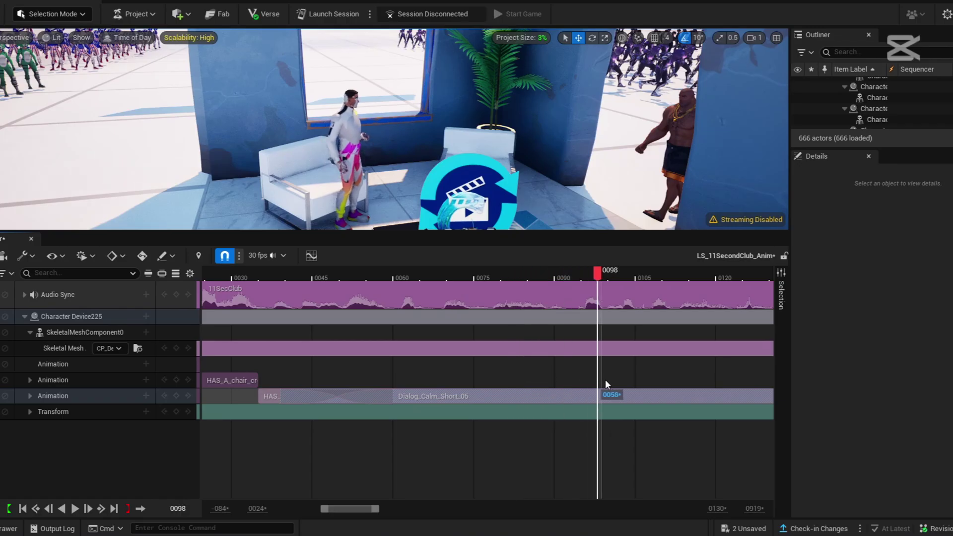
Step: Play and scrub the stand and dialogue clips between frames 43 and 123 to check the window gesture against the audio
drag(622, 381, 524, 380)
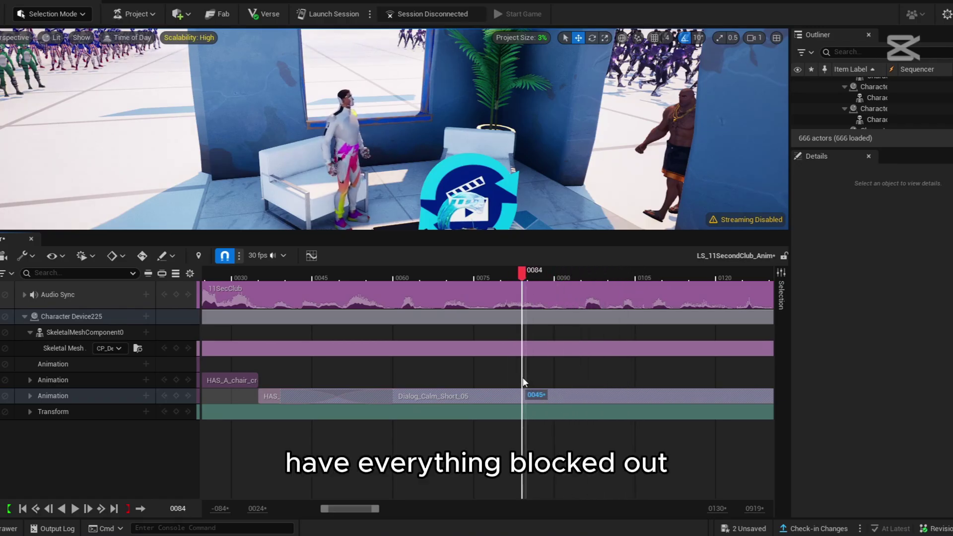
click(76, 512)
click(75, 510)
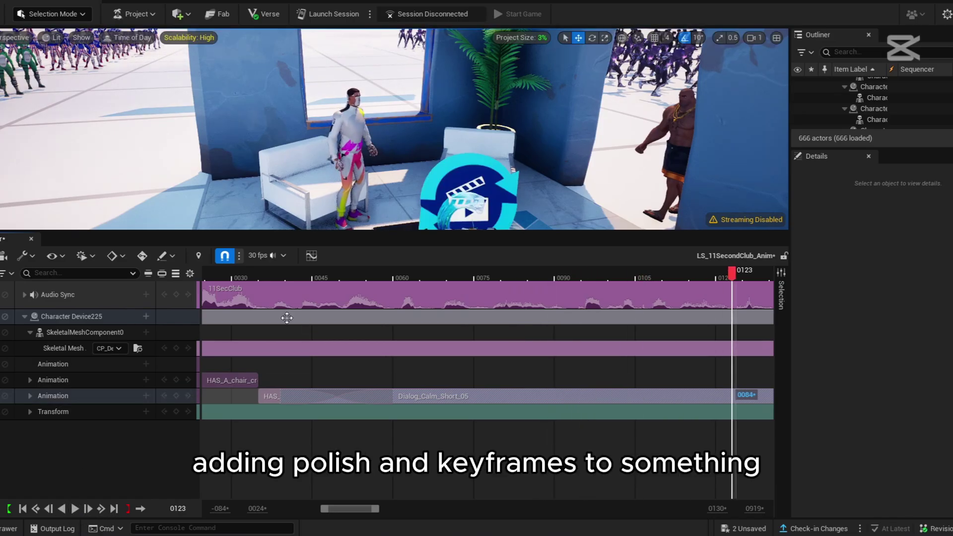
click(306, 272)
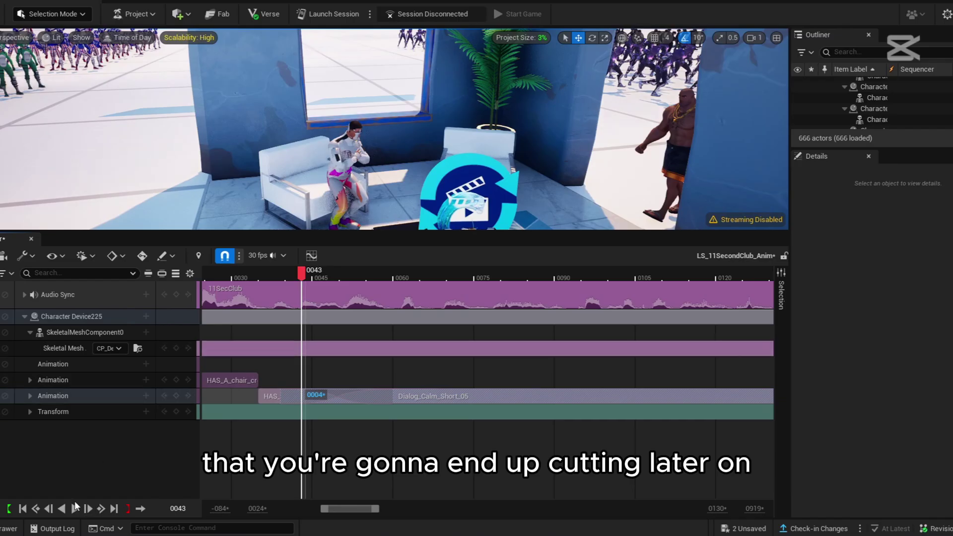
click(75, 510)
click(76, 511)
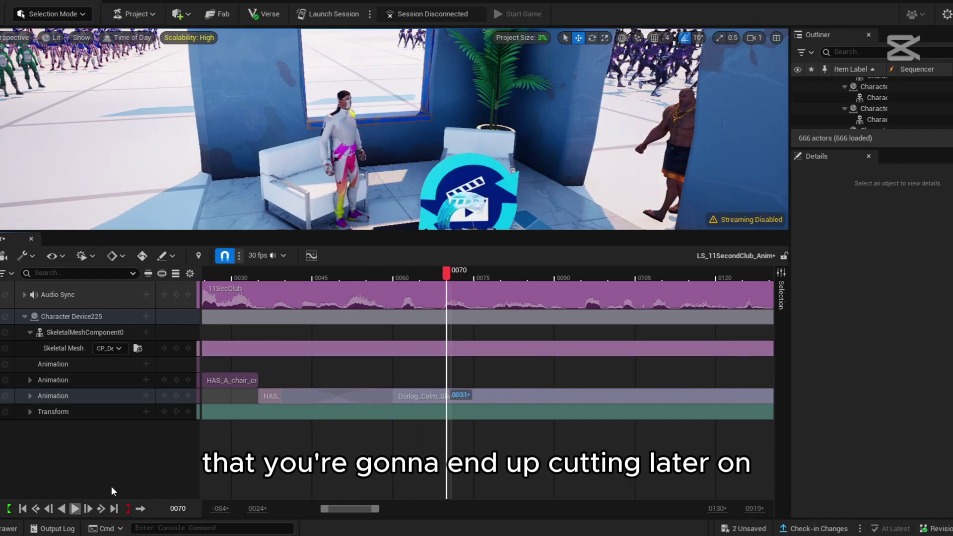
click(346, 275)
drag(347, 276, 413, 302)
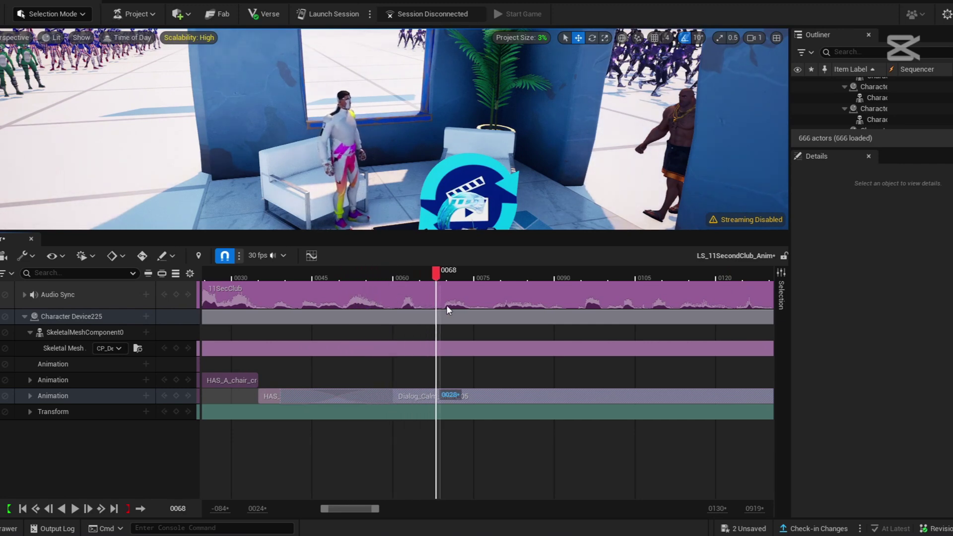
drag(487, 317, 579, 339)
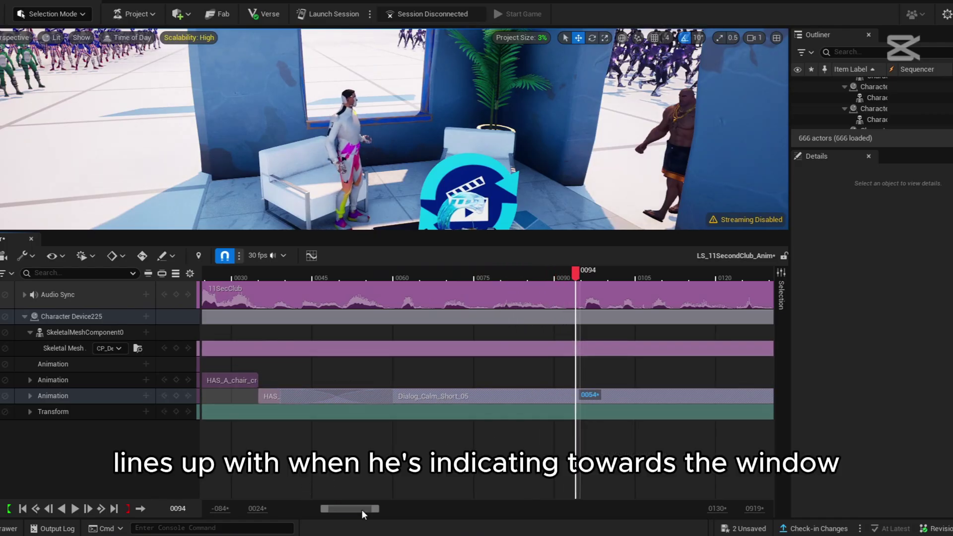
Step: Undo the latest trial moves of the animation sections in the character's tracks
mouse_move(361, 510)
mouse_down()
mouse_move(334, 511)
mouse_move(365, 504)
mouse_move(334, 504)
mouse_move(345, 505)
mouse_up()
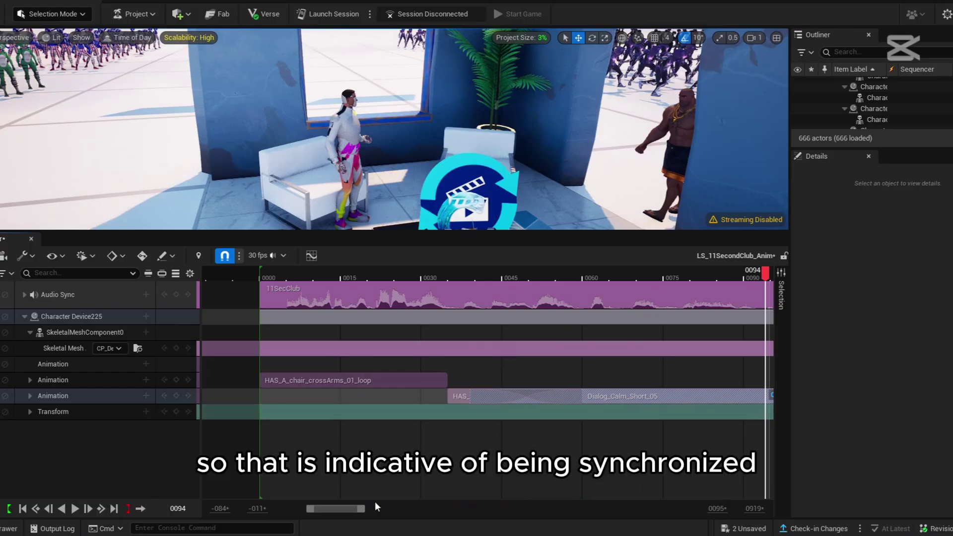
drag(323, 511, 332, 511)
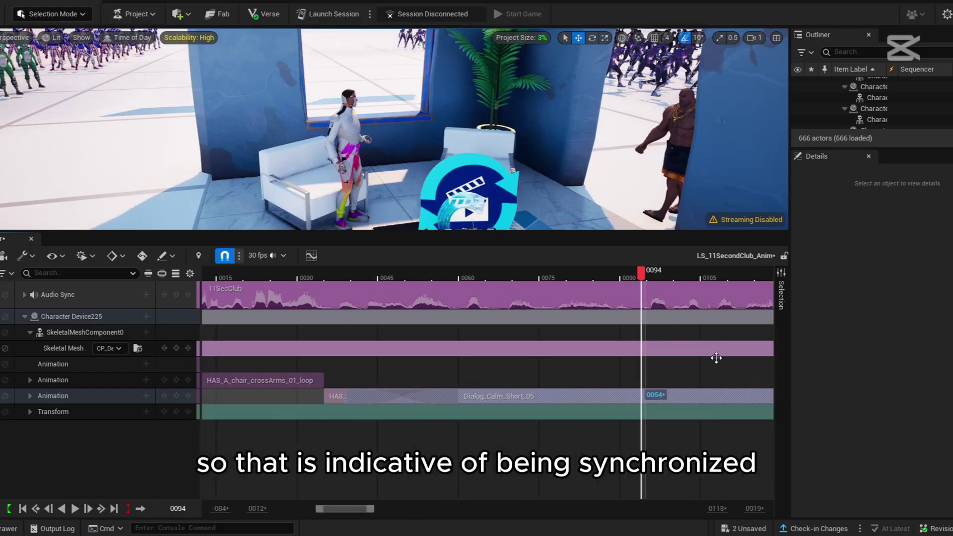
key(ctrl+z)
key(ctrl+z)
key(ctrl+z)
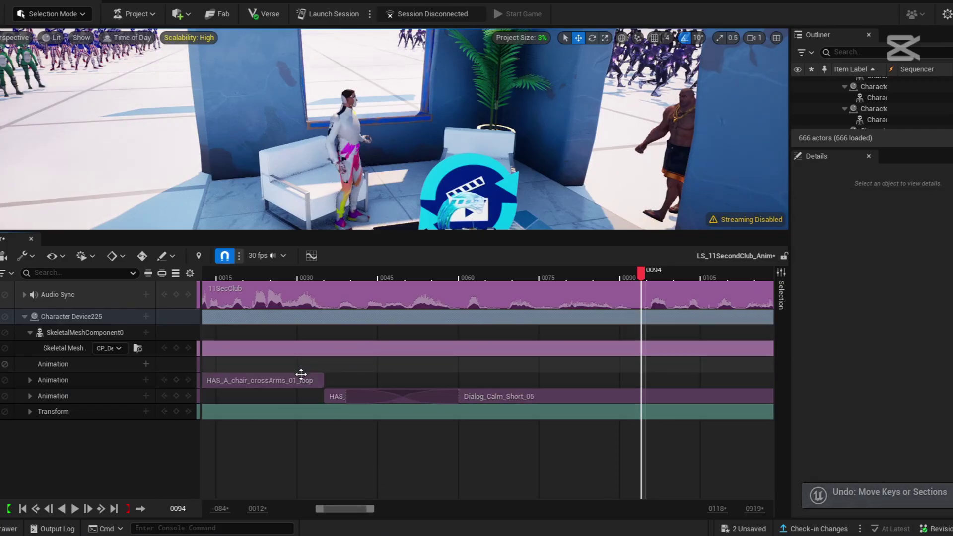
Step: Set the fixed play rate of the Dialog_Calm_Short_05 clip to 1.5
click(533, 396)
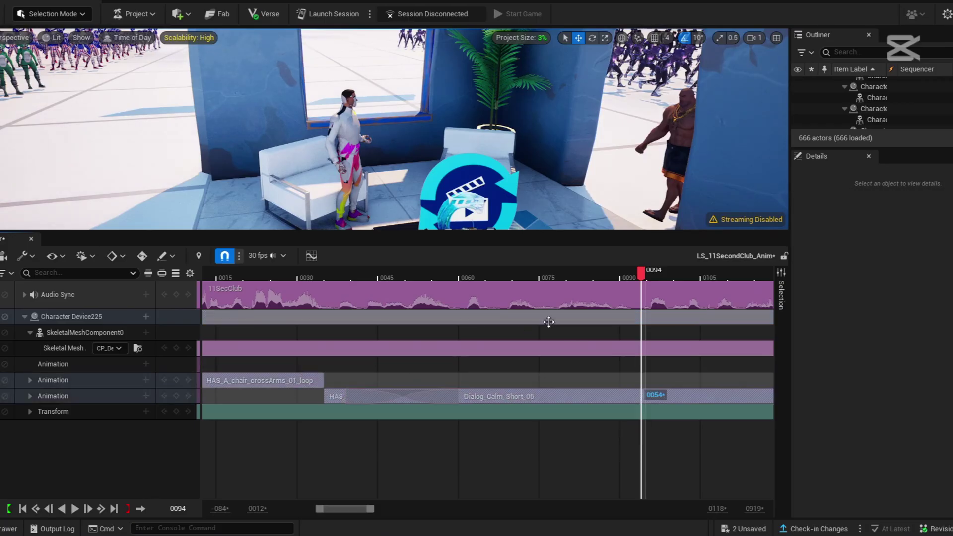
right_click(559, 393)
mouse_move(647, 70)
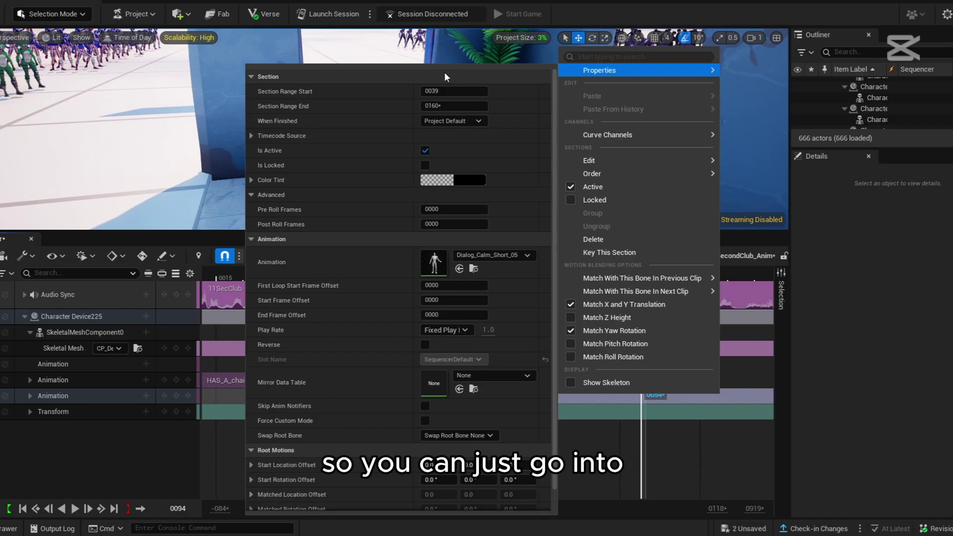
click(466, 330)
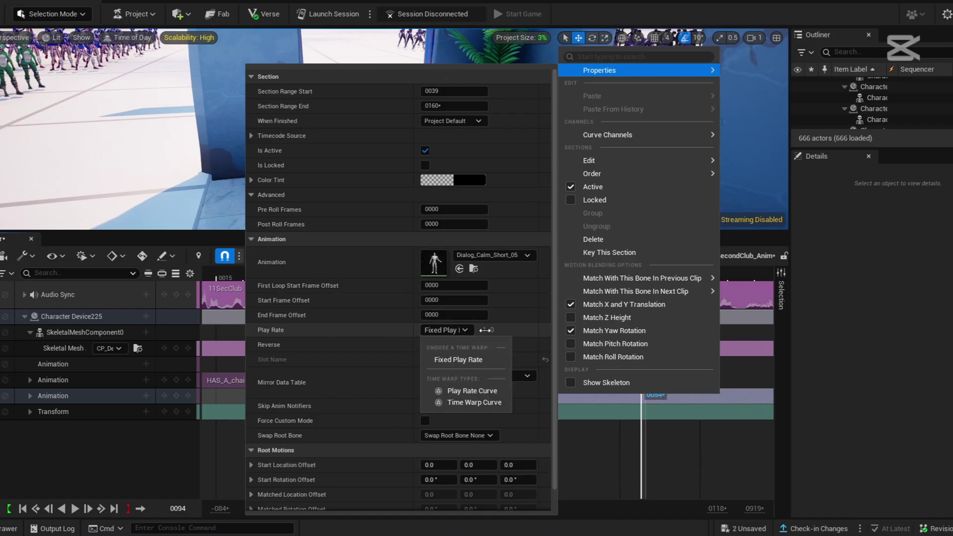
click(489, 330)
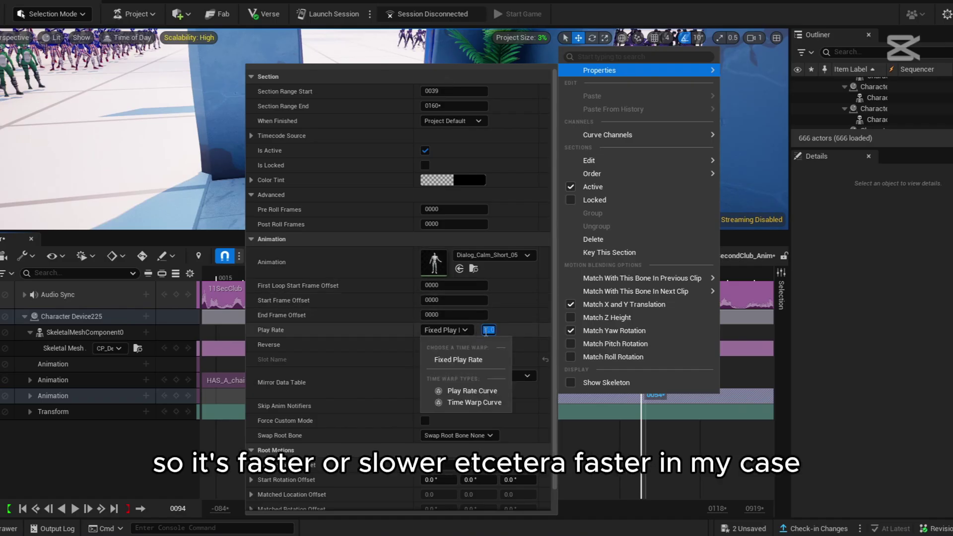
click(488, 329)
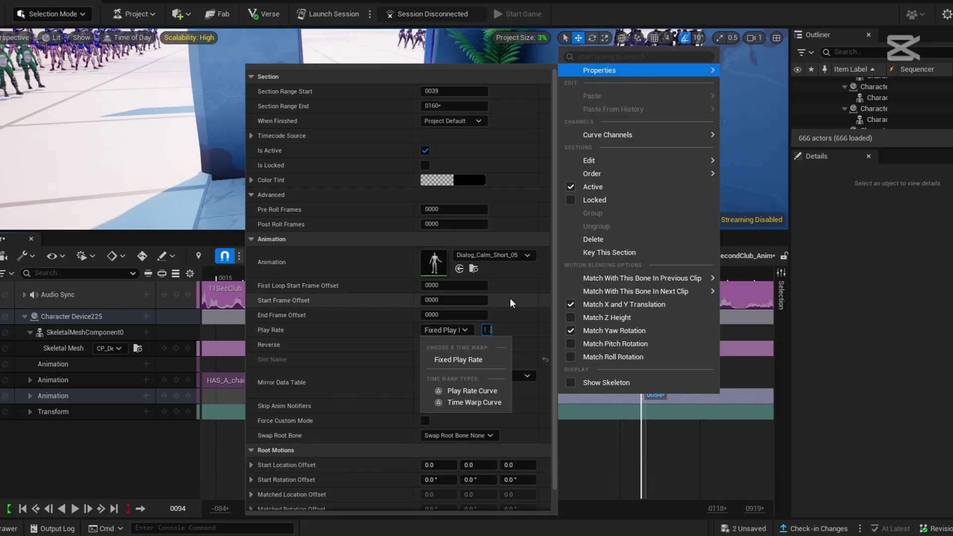
key(Return)
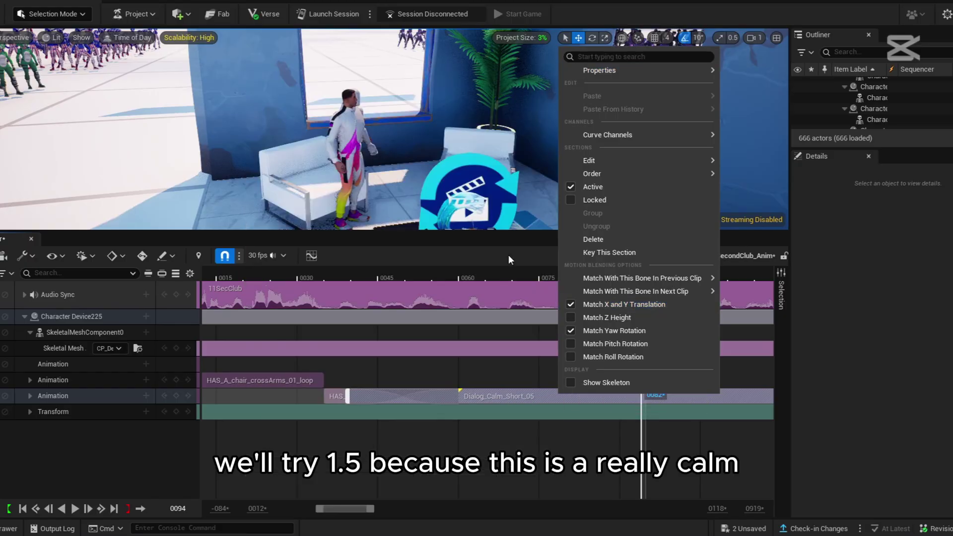
click(427, 442)
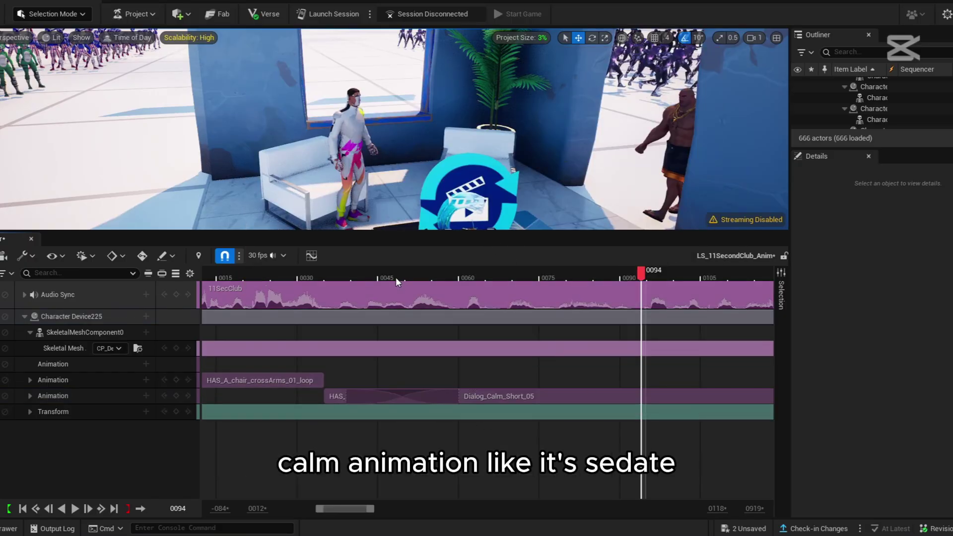
Step: Play the sped-up dialogue clip from about frame 45, and scrub back through its gesture to frame 73
click(381, 274)
click(74, 509)
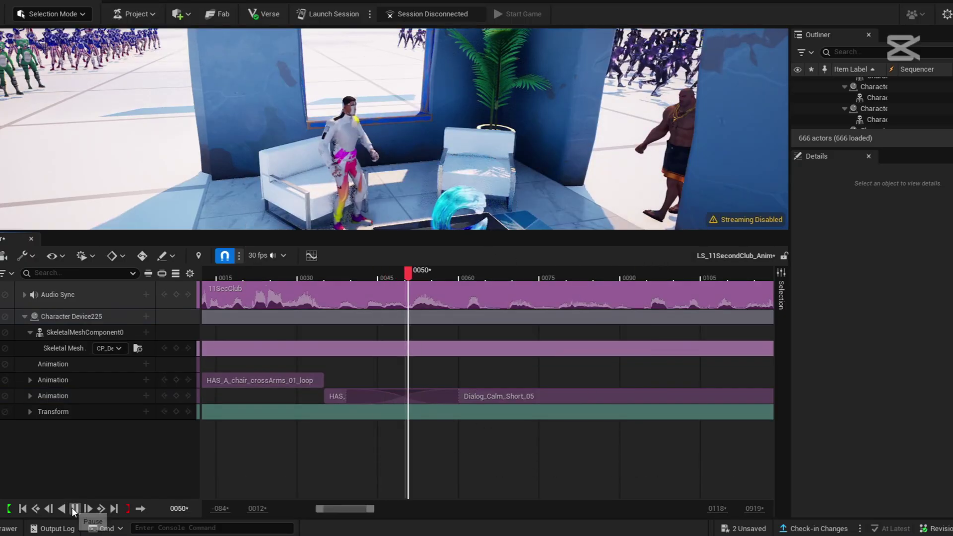
click(74, 509)
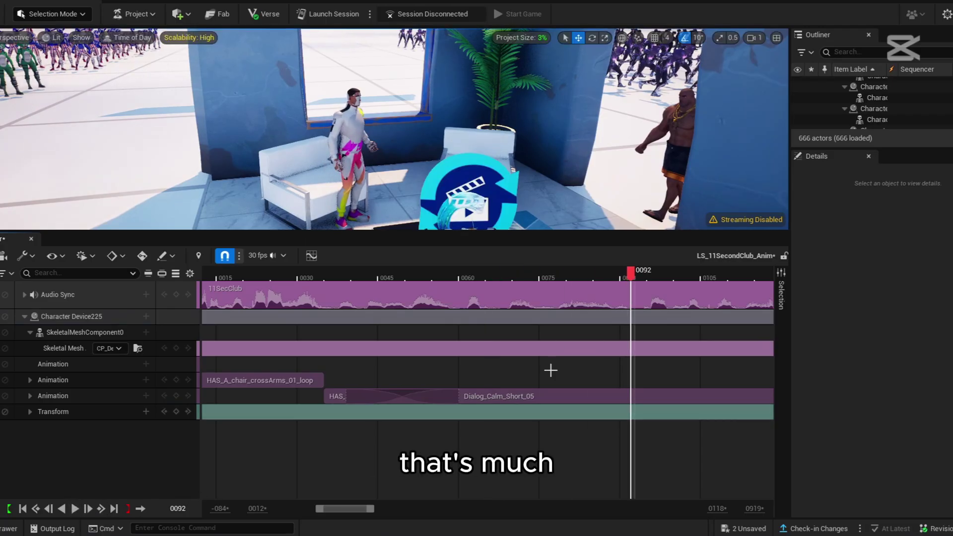
drag(466, 273, 532, 305)
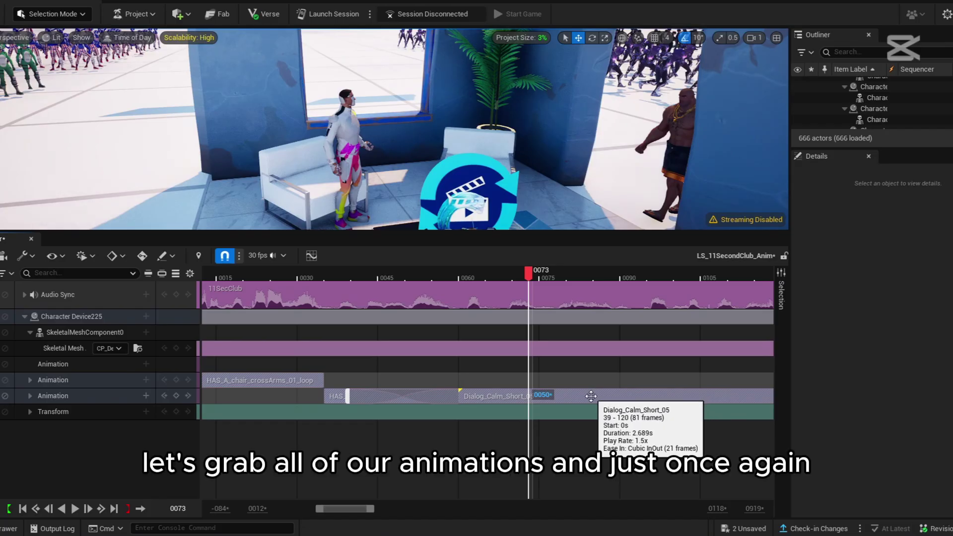
Step: Move the chair, stand and dialogue clips together about 16 frames earlier, and play from frame 37 to check them against the audio
drag(589, 395, 499, 396)
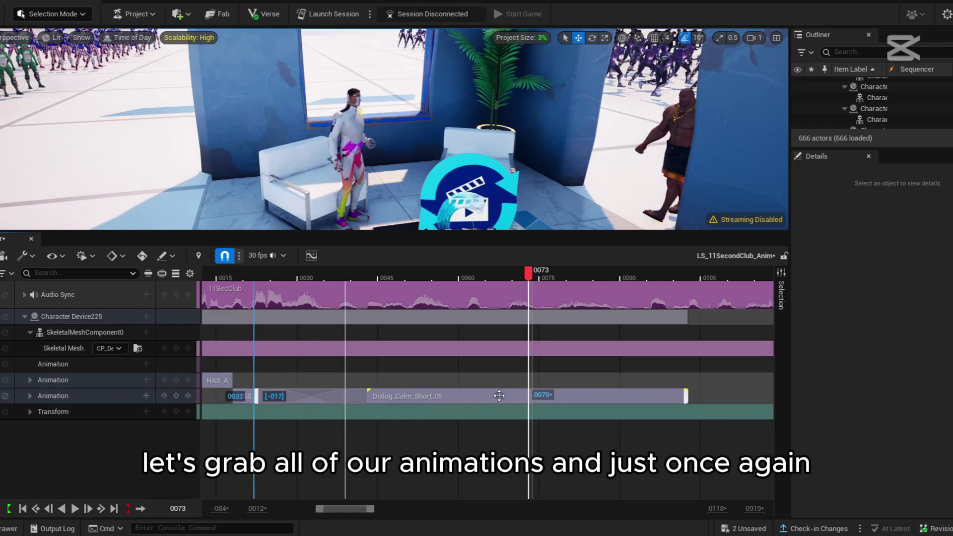
click(335, 272)
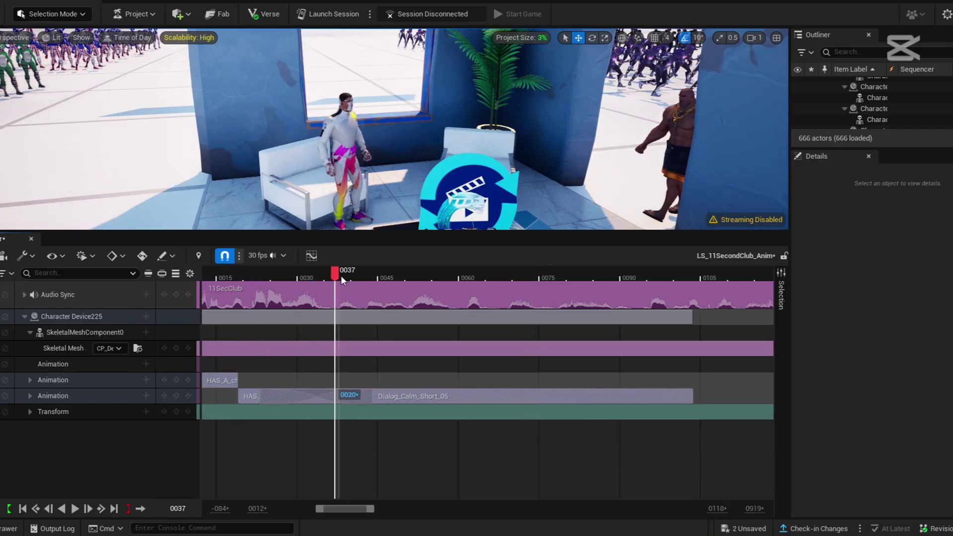
click(75, 509)
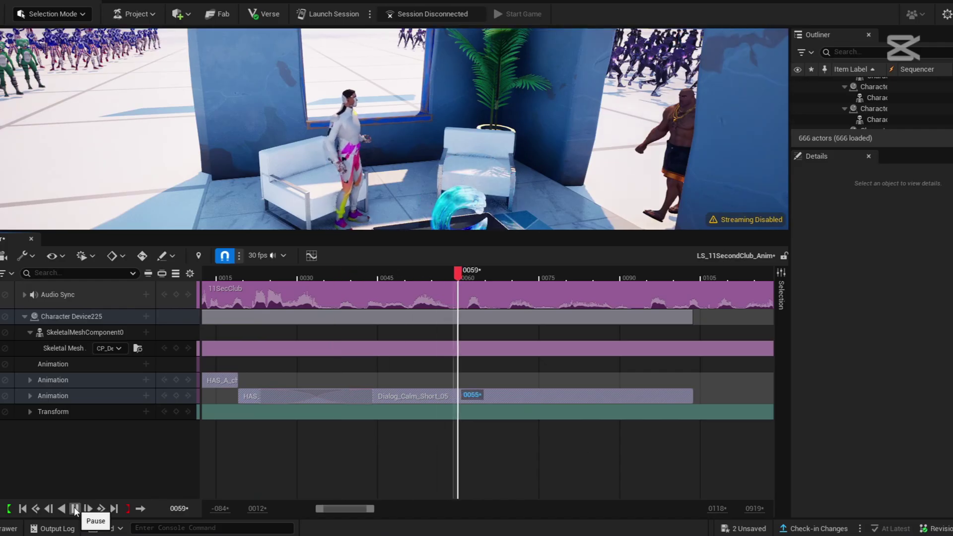
click(75, 509)
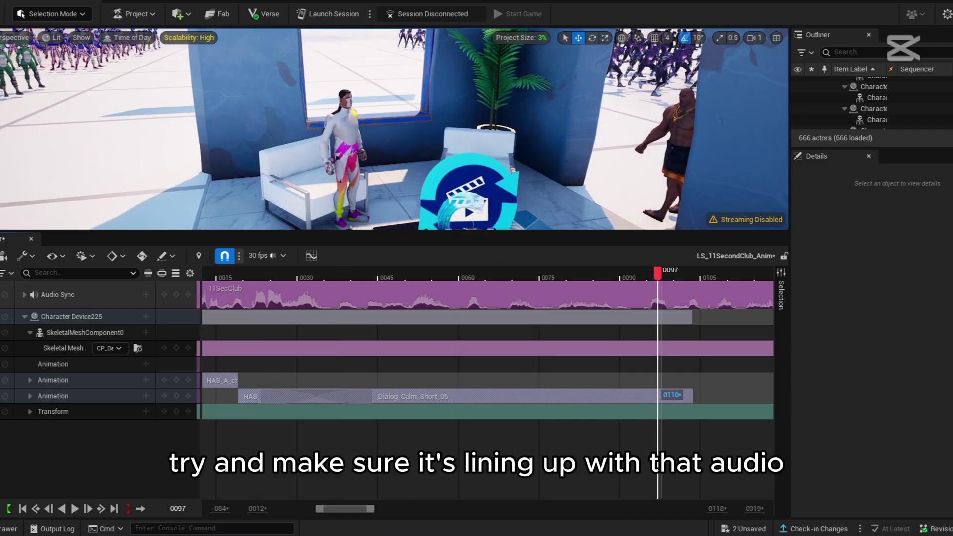
Step: Play the sequence from frame -4 to check the stand-up and dialogue timing against the audio
drag(339, 506, 320, 507)
click(379, 277)
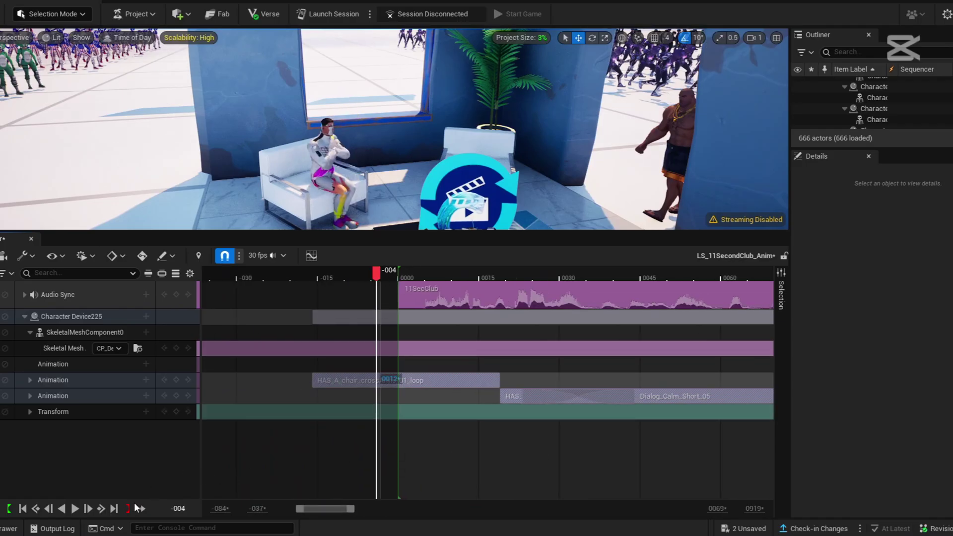
click(75, 509)
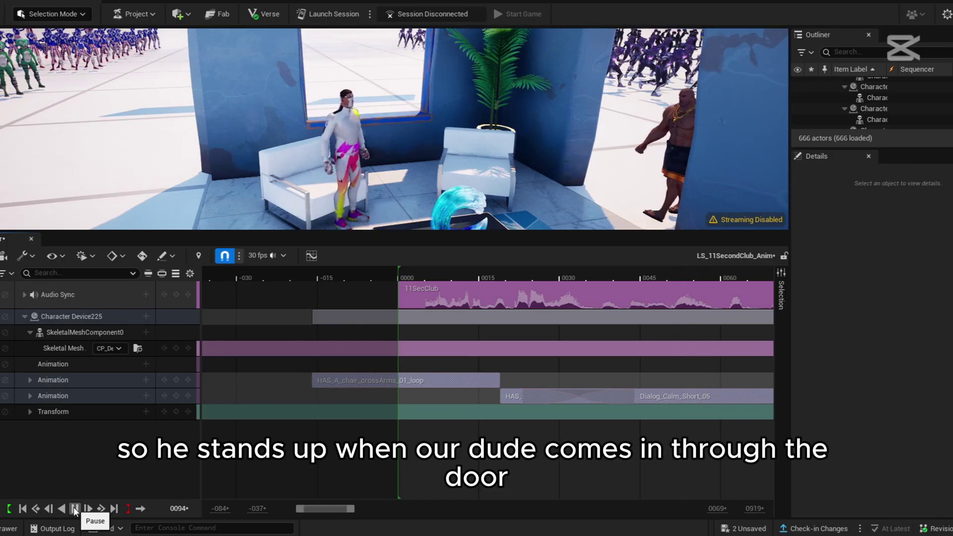
click(74, 509)
Step: Play from frame 91 past the end of the dialogue clip, and scrub to frame 96 for the next gesture
drag(314, 511, 360, 516)
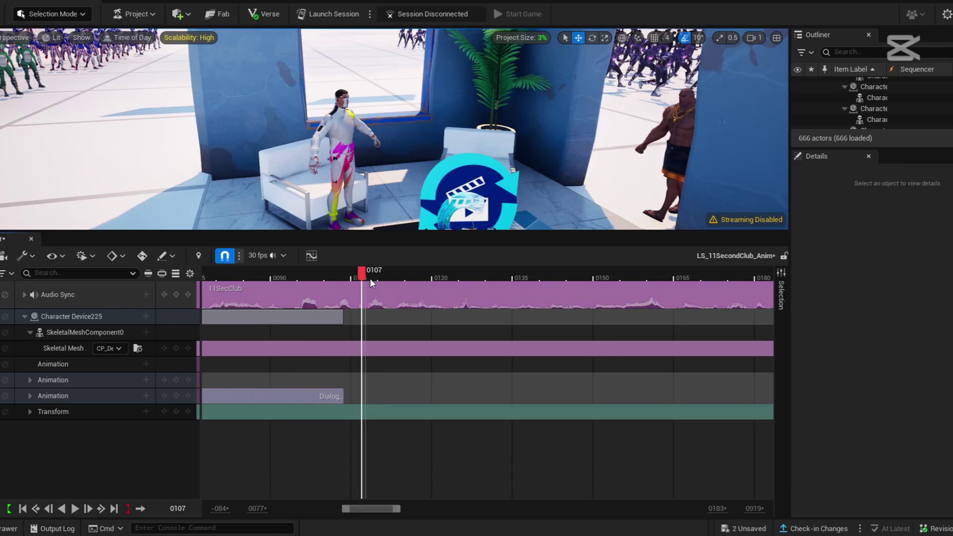
click(278, 276)
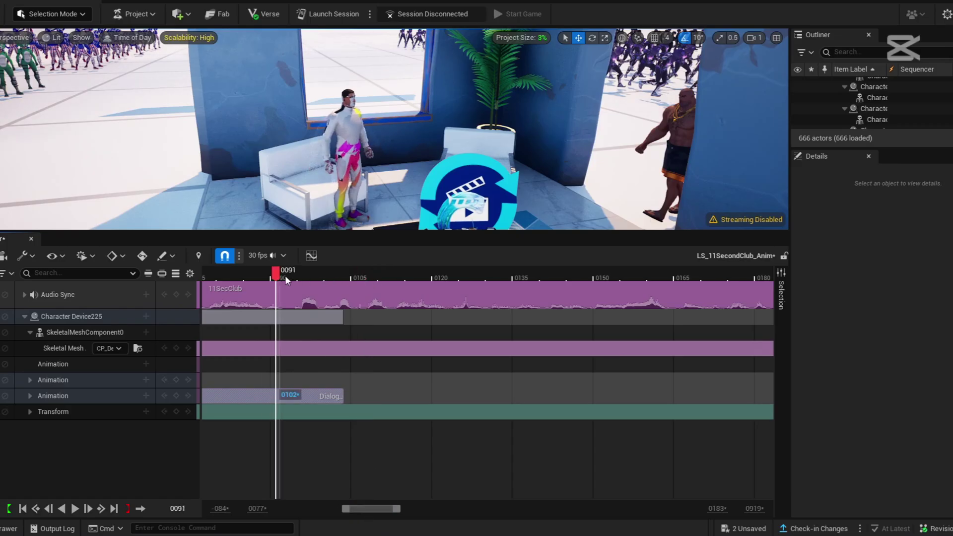
click(76, 509)
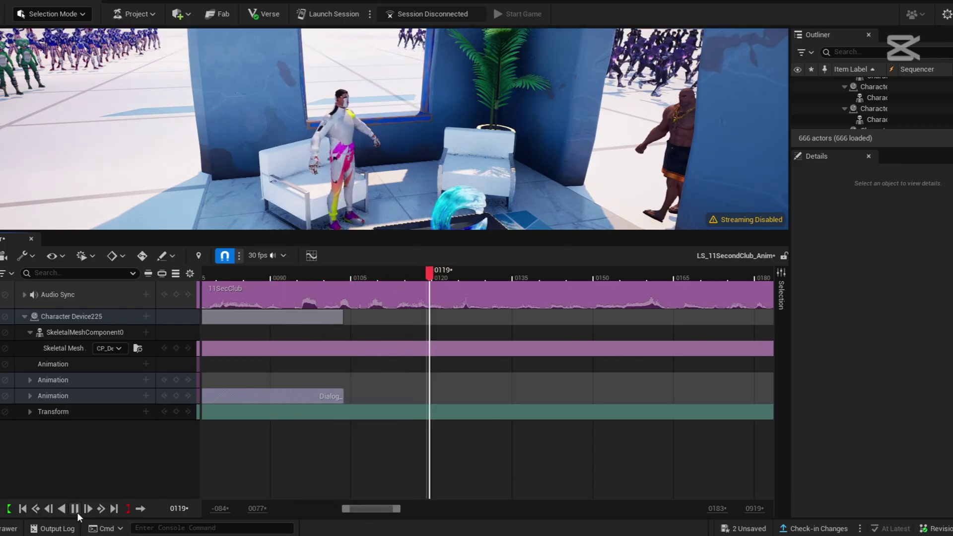
key(space)
drag(292, 276, 305, 279)
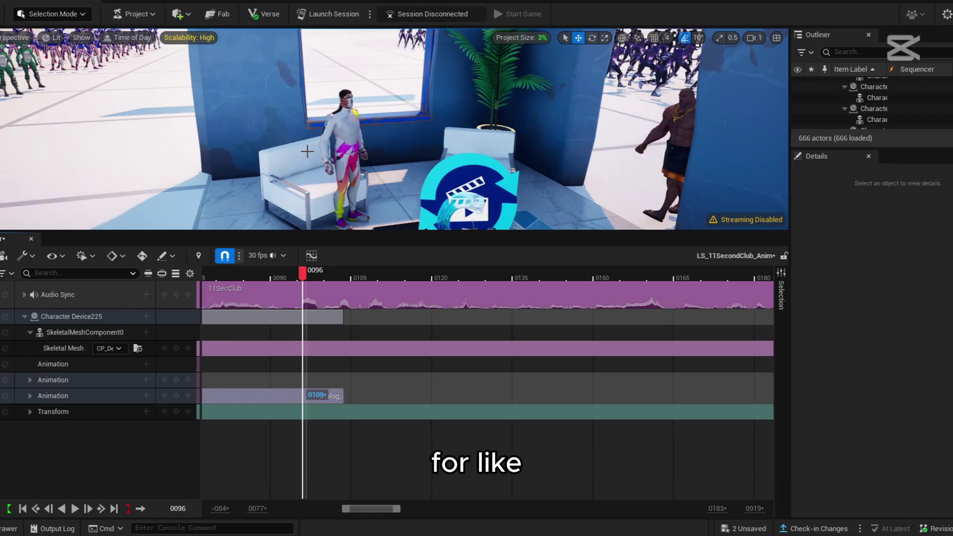
Step: Inspect the display crowd of characters outside the room for expressive animations, selecting one of the black-suited figures
right_drag(323, 138, 408, 159)
key(s)
key(w)
key(d)
key(w)
click(421, 141)
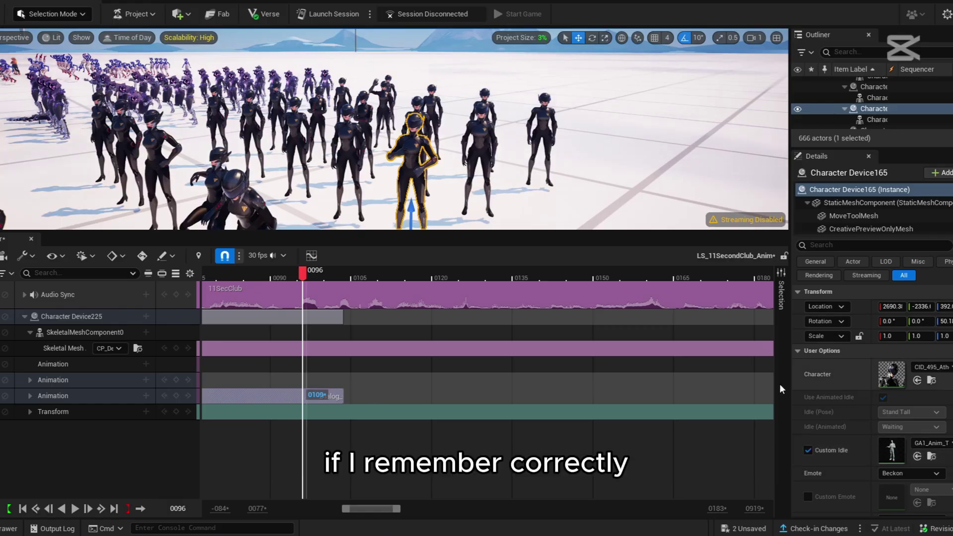
mouse_move(407, 134)
right_down()
mouse_move(385, 174)
mouse_move(407, 126)
right_up()
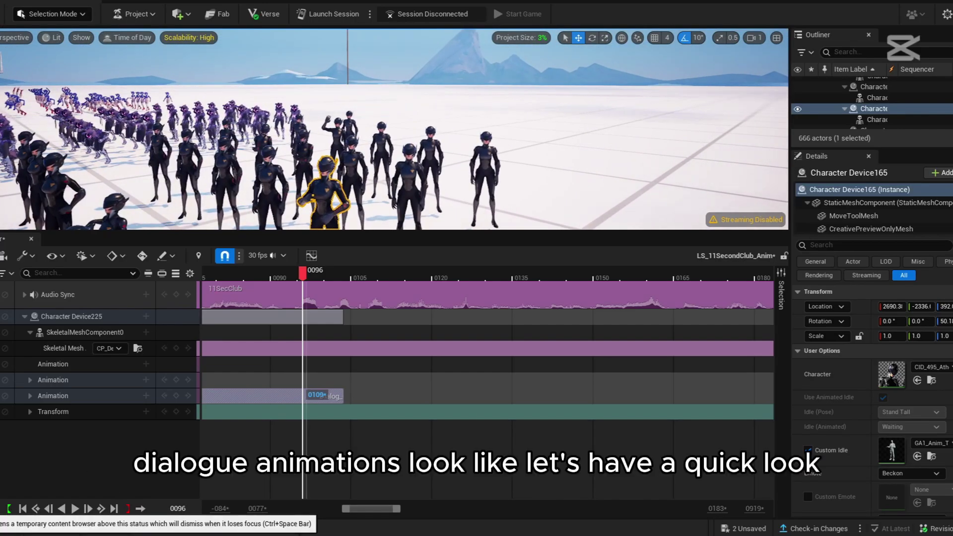
Step: Browse the GenericAnims1 animation folder for expressive talking animations
click(8, 528)
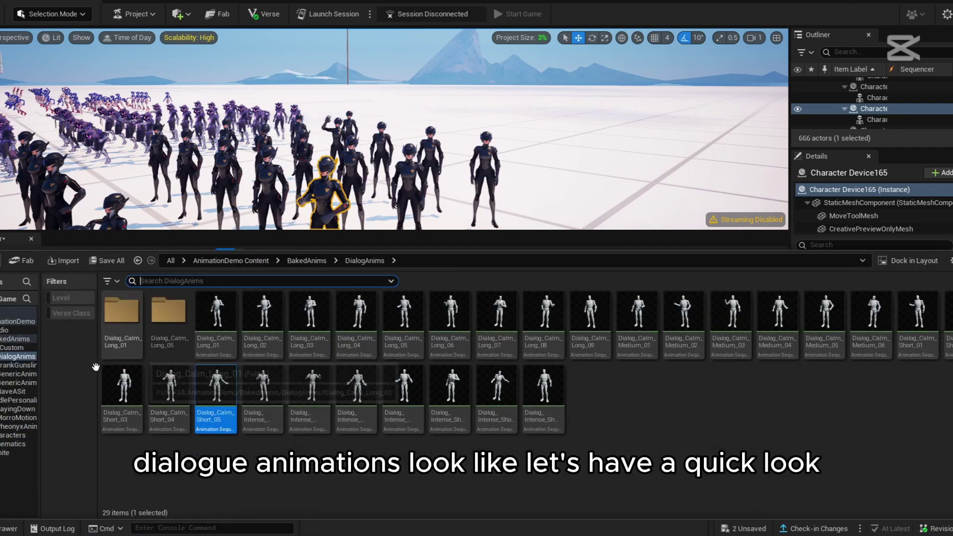
click(16, 375)
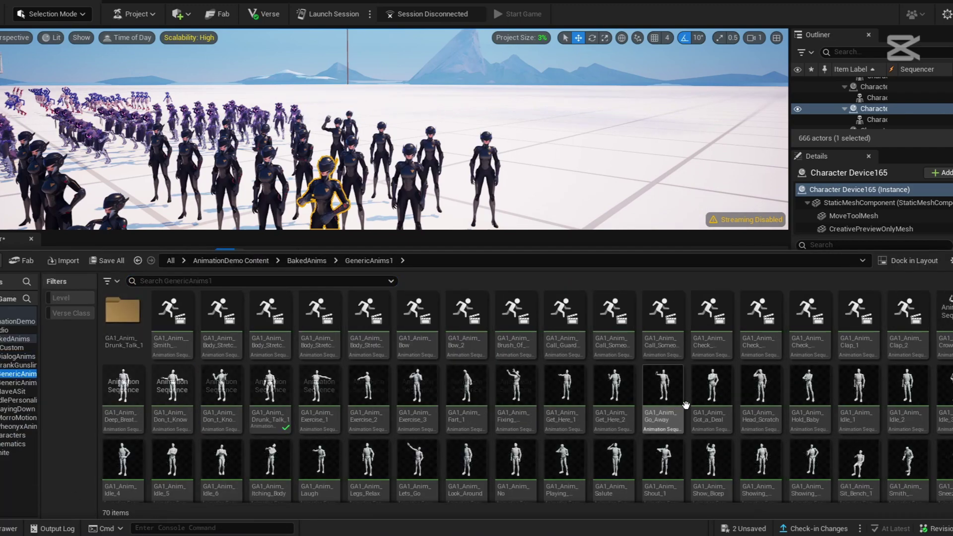
mouse_move(716, 374)
scroll(716, 375, down, 2)
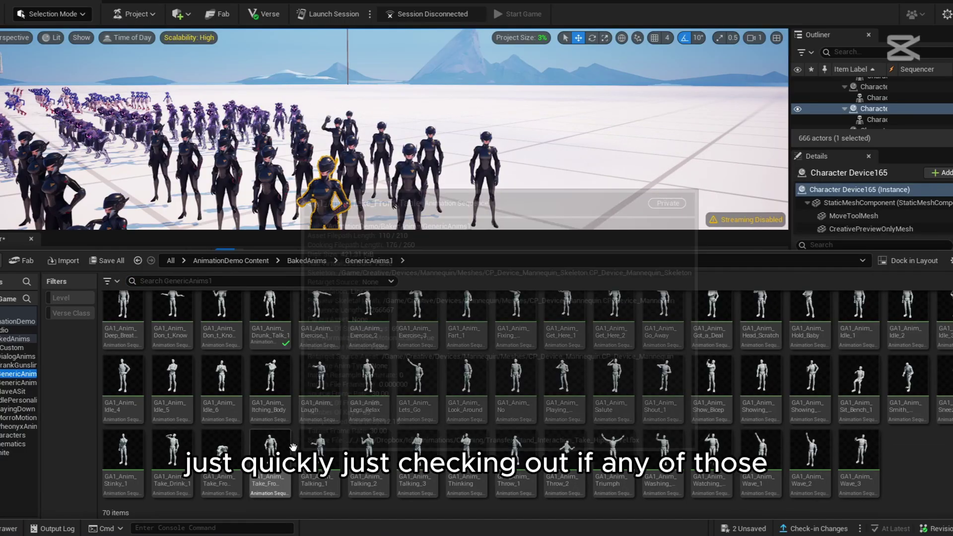
mouse_move(317, 444)
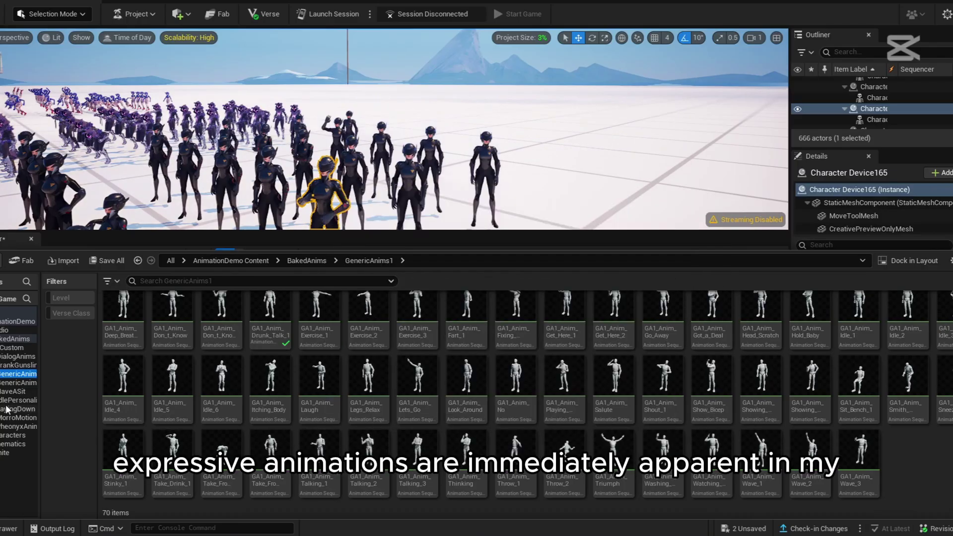
Step: Preview the Dialog_Intense_Medium_02 animation from the DialogAnims folder, and return to the level sequence
click(15, 356)
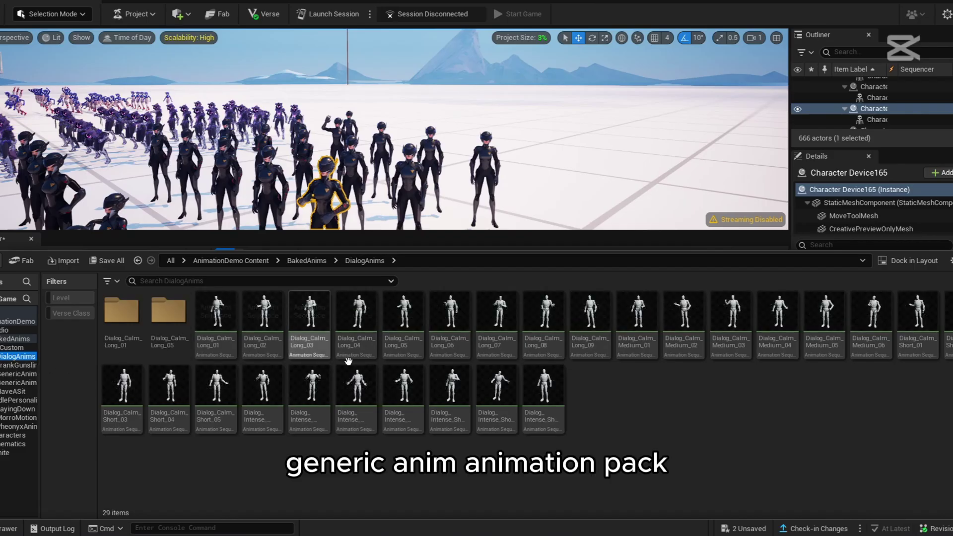
double_click(310, 383)
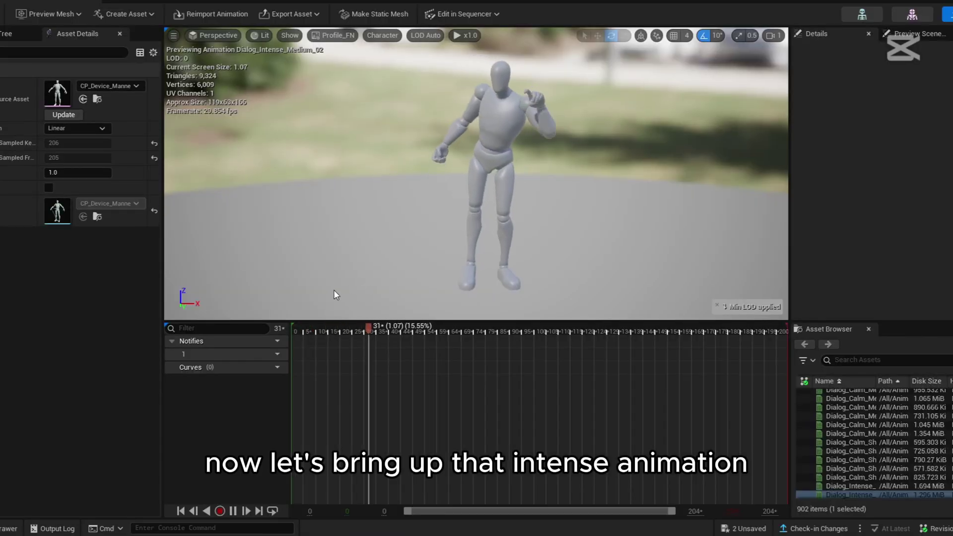
click(96, 2)
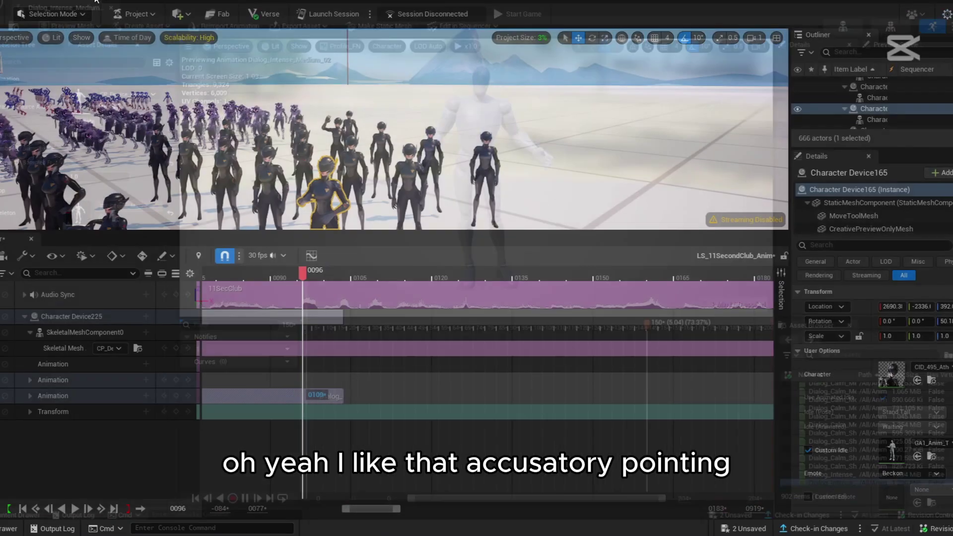
Step: Play the last part of Dialog_Calm_Short_05 from about frame 93, and place the playhead at frame 90
mouse_move(362, 511)
mouse_down()
mouse_move(286, 508)
mouse_move(349, 508)
mouse_up()
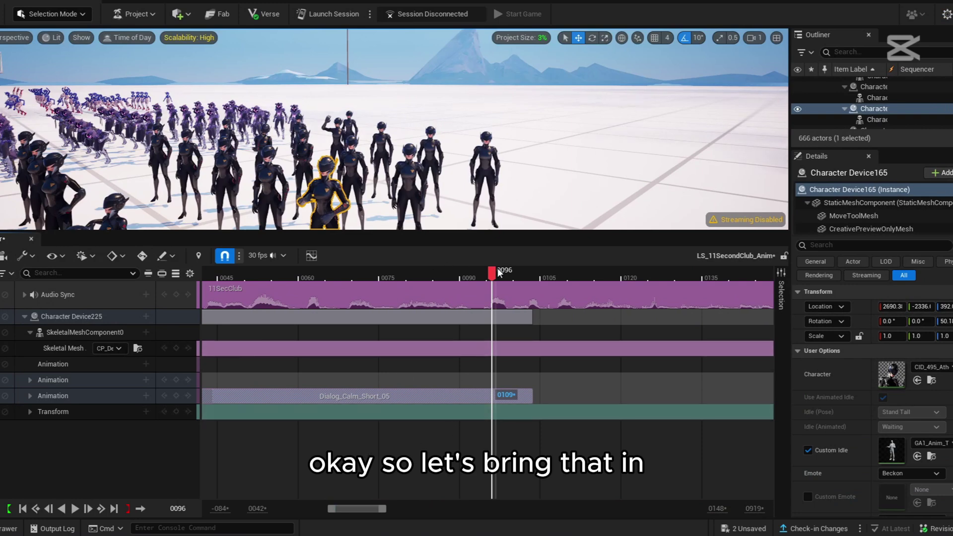
drag(497, 268, 478, 276)
click(75, 509)
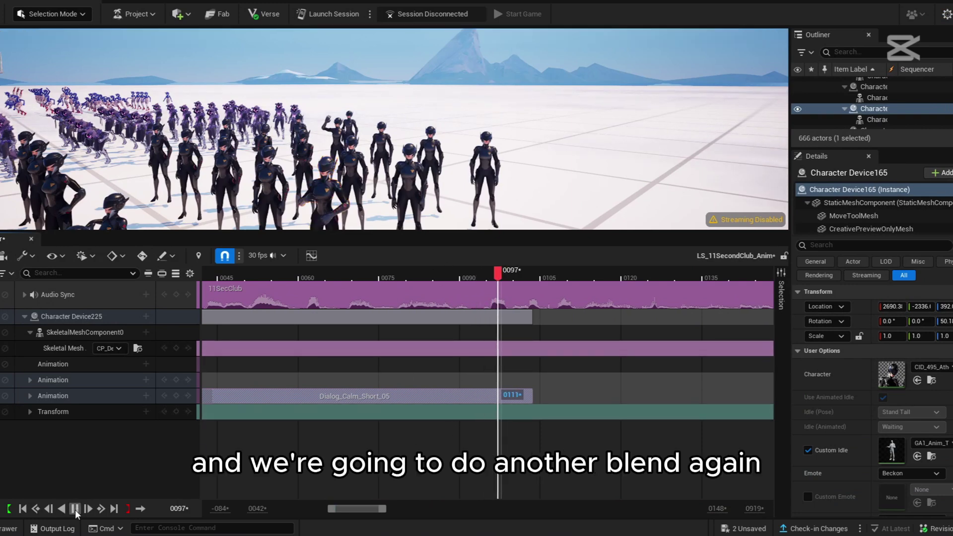
click(76, 509)
mouse_move(462, 273)
mouse_down()
mouse_move(416, 274)
mouse_move(462, 277)
mouse_up()
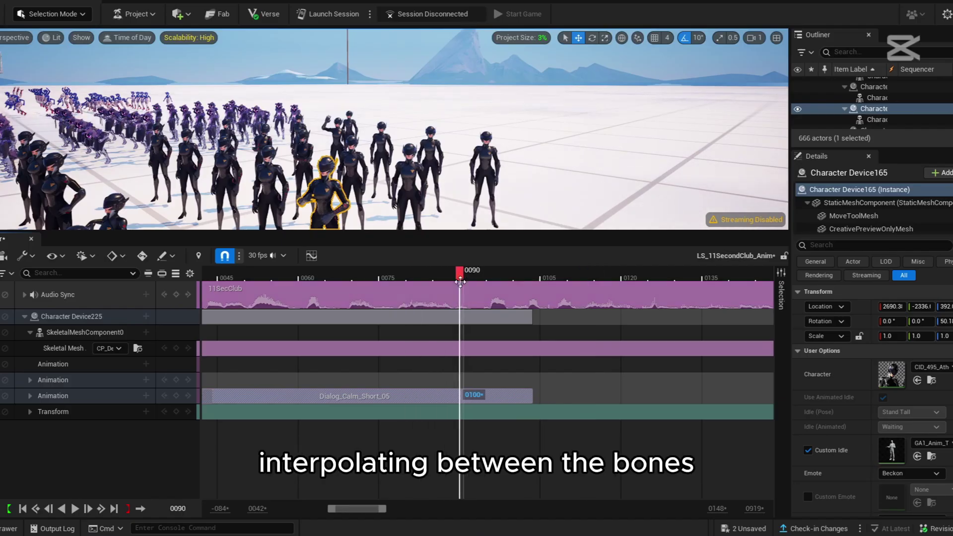
click(146, 316)
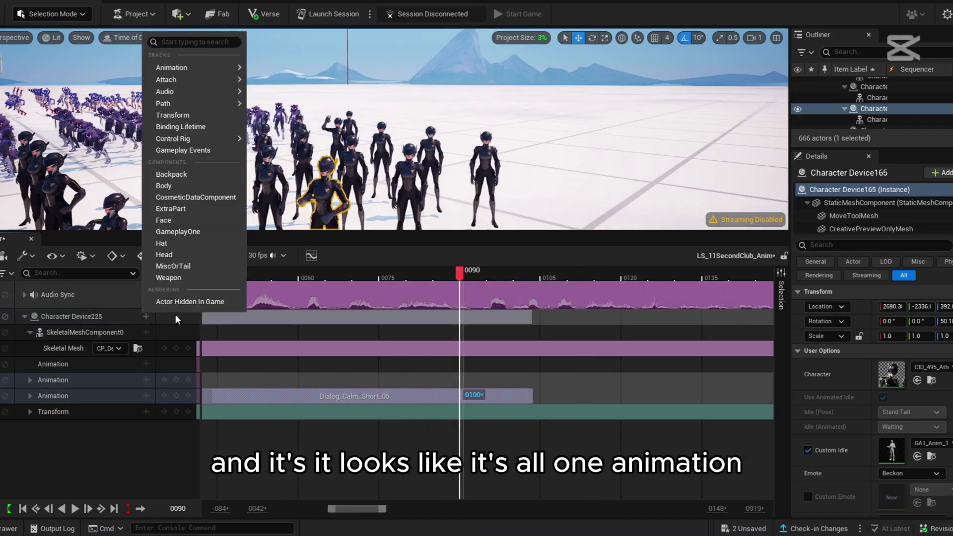
mouse_move(200, 75)
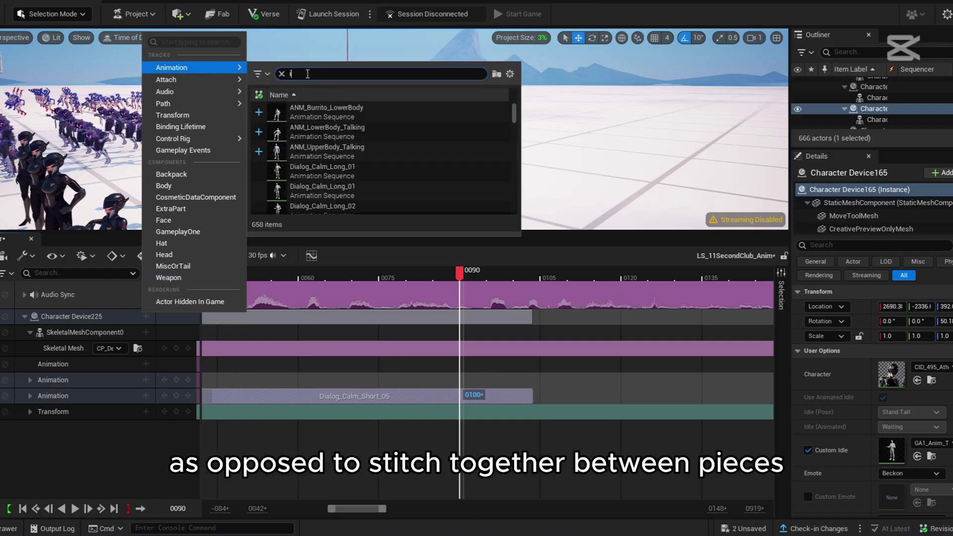
text(intense)
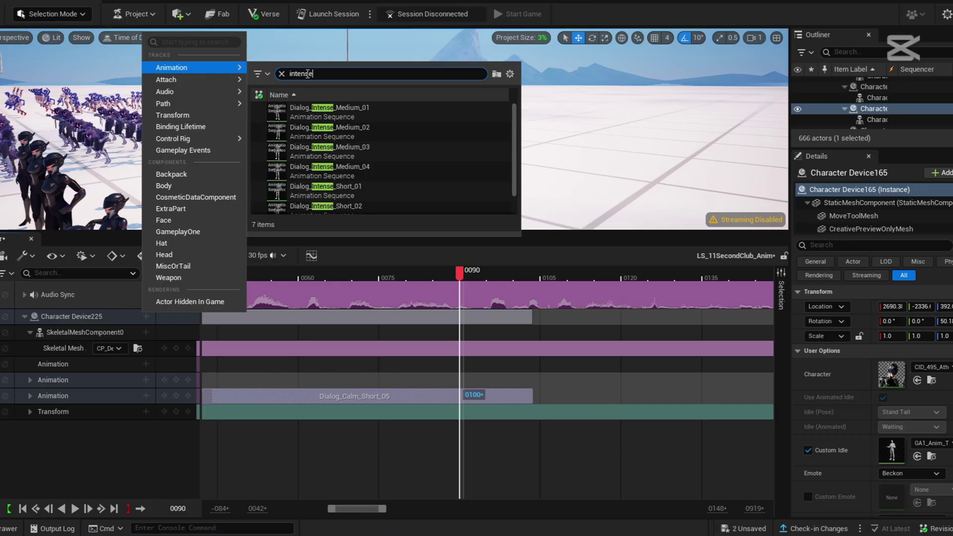
key(Escape)
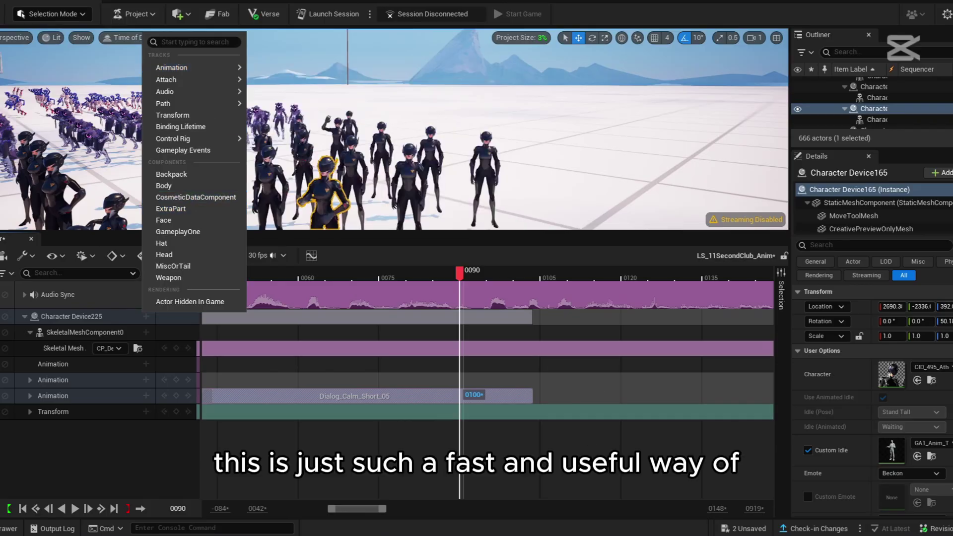
Step: Check the name of the selected intense dialog animation in the DialogAnims folder, and return to the level sequence
mouse_move(647, 535)
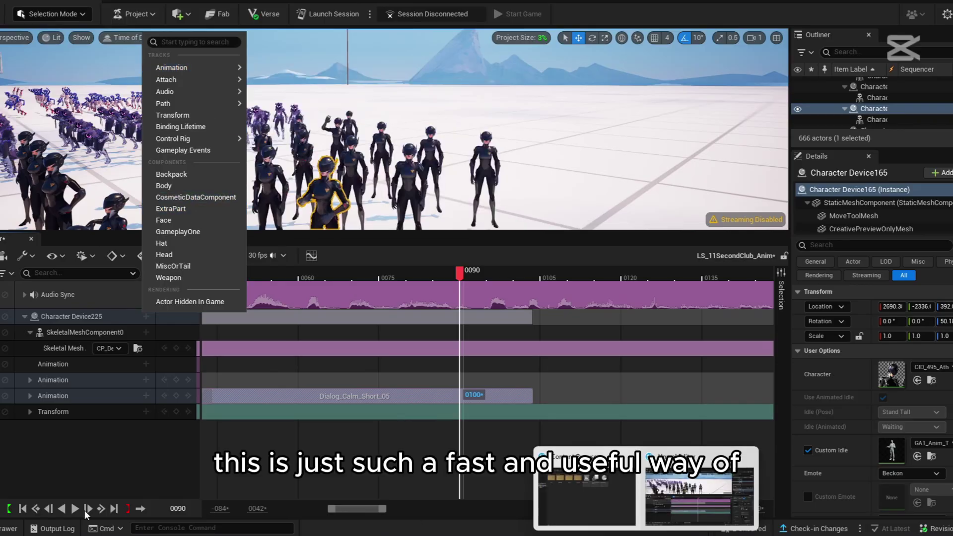
click(10, 529)
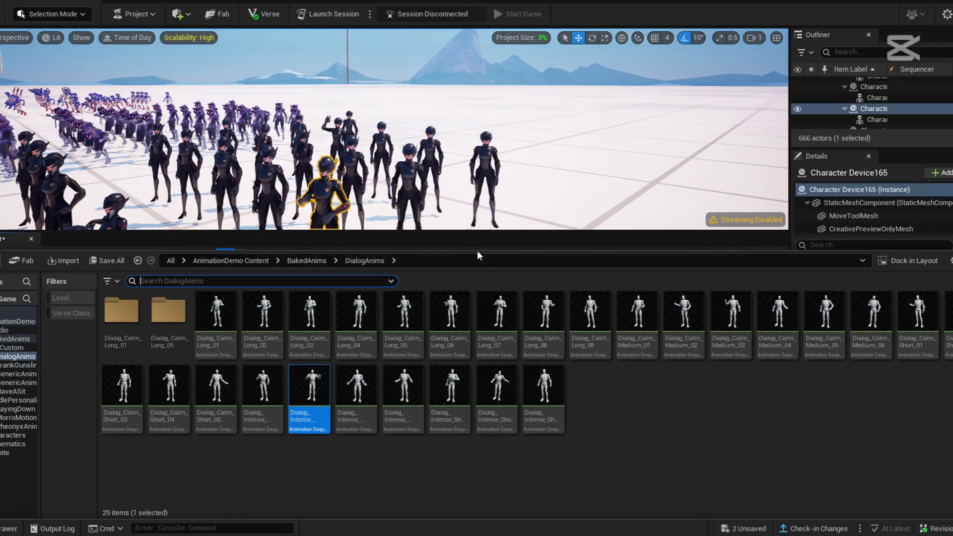
drag(483, 248, 487, 496)
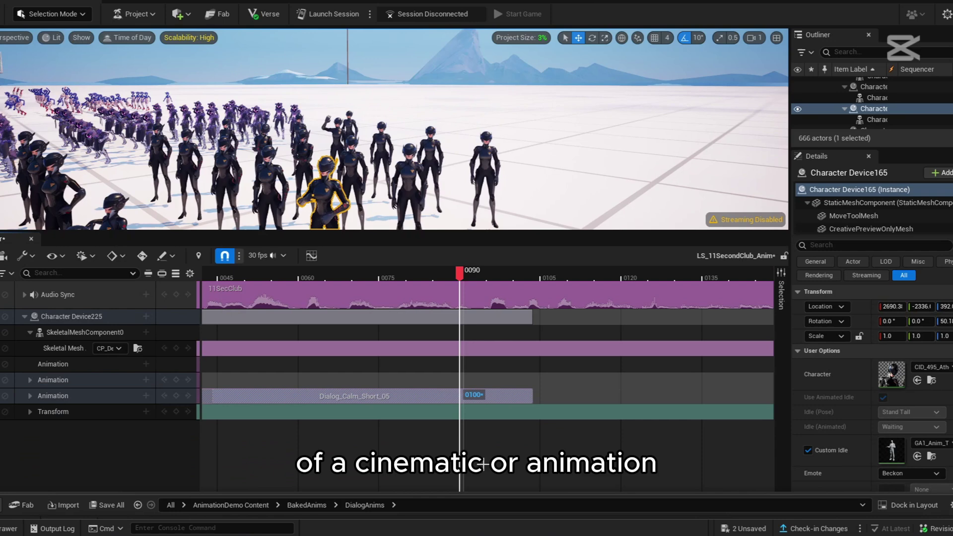
Step: Add the Dialog_Intense_Medium_02 animation to Character Device225 at frame 90
click(147, 316)
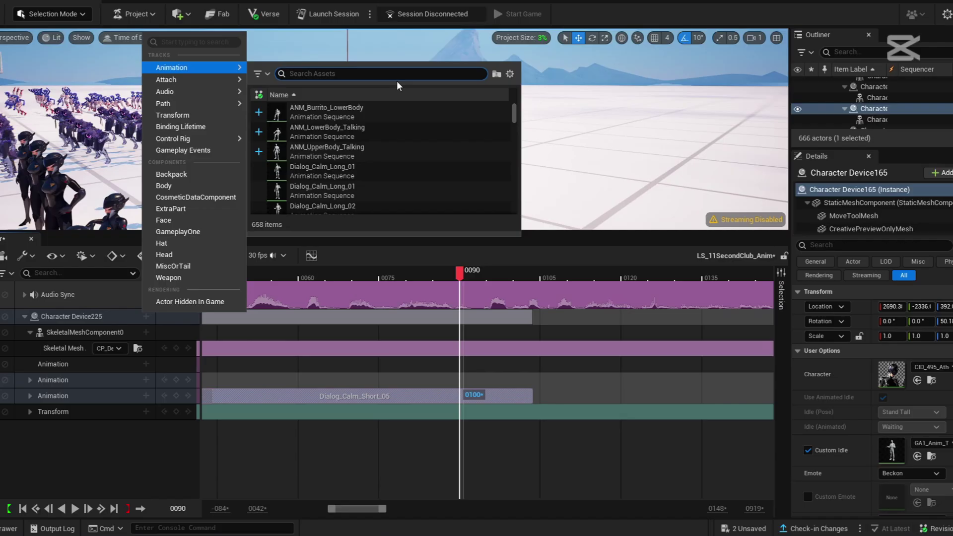
text(intense med)
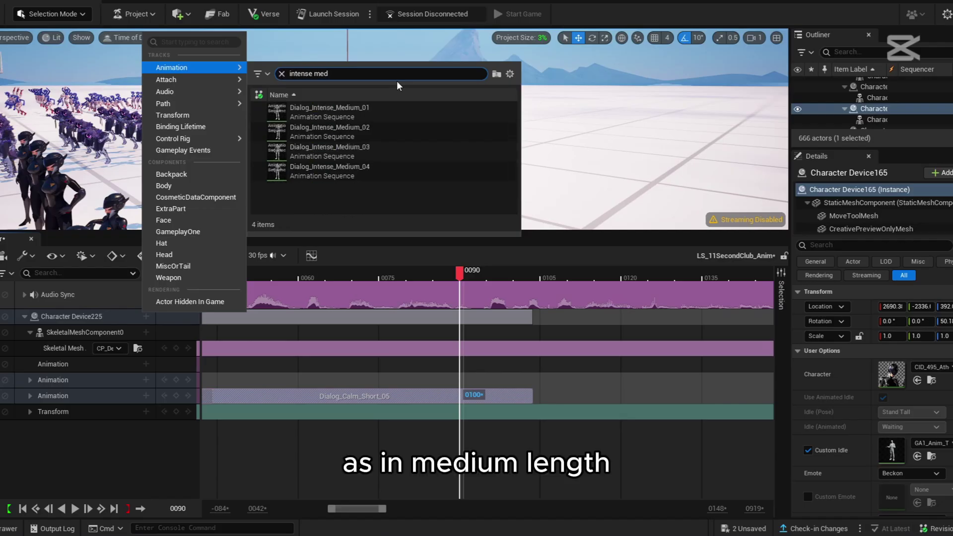
click(368, 132)
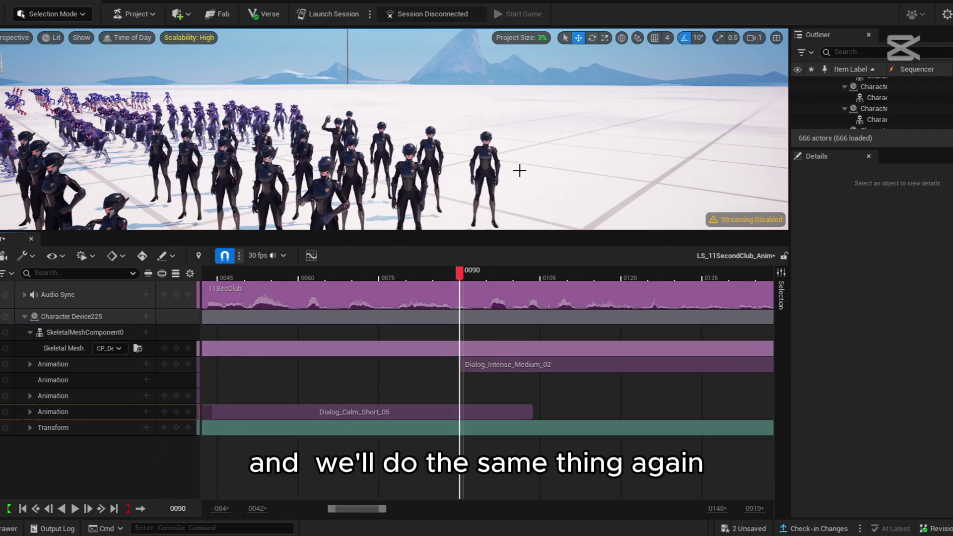
Step: Return the view to the character in the room, and scrub and play the transition from Dialog_Calm_Short_05 into Dialog_Intense_Medium_02
right_drag(519, 170, 568, 193)
key(w)
key(w)
key(s)
key(w)
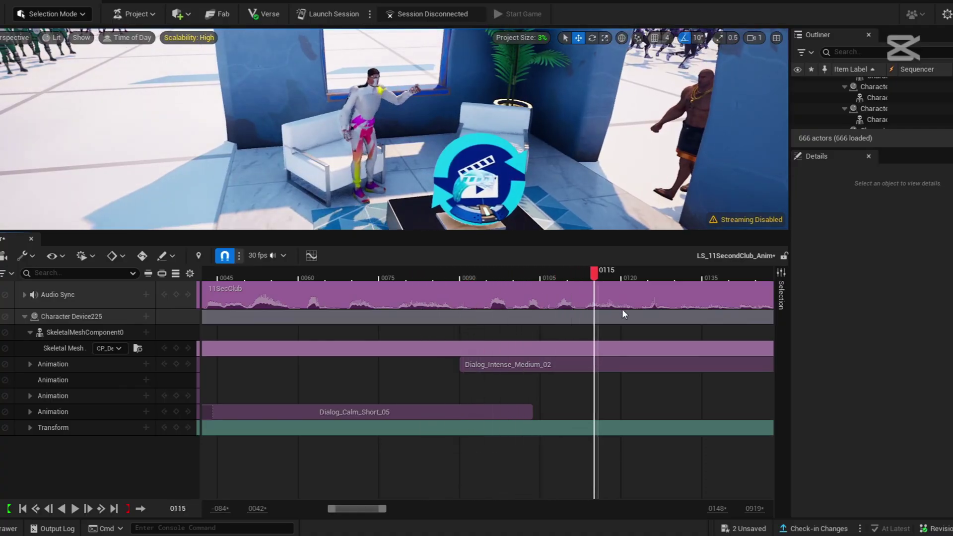
drag(462, 305, 421, 302)
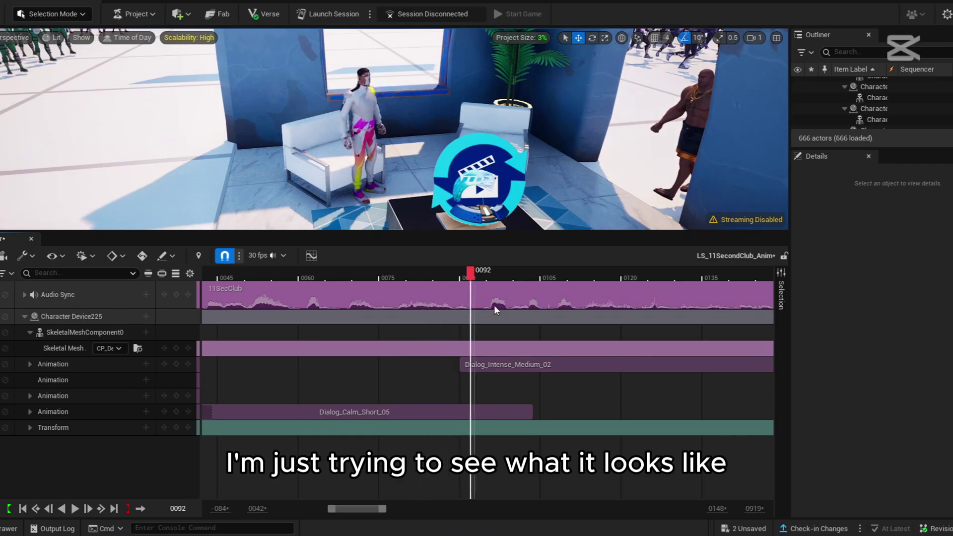
drag(601, 322, 644, 330)
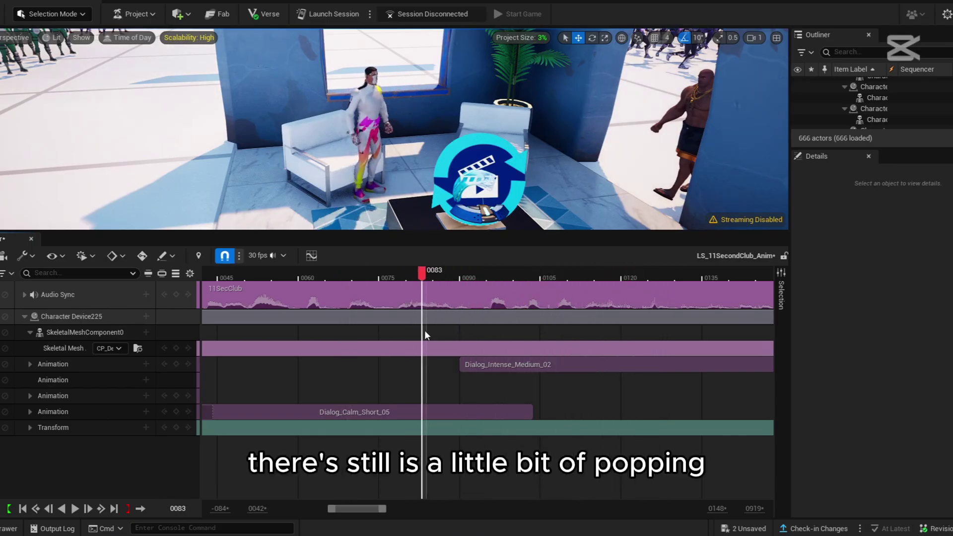
drag(425, 331, 455, 333)
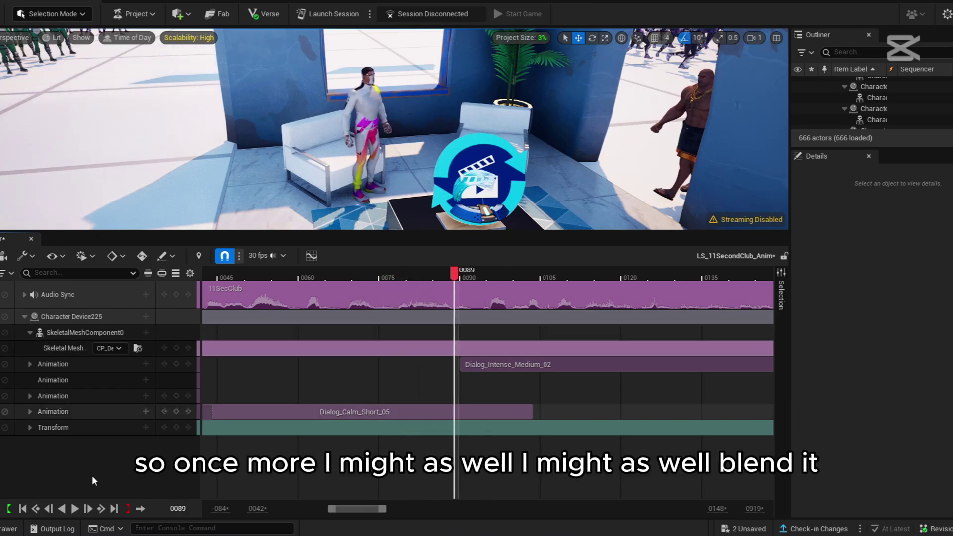
click(75, 508)
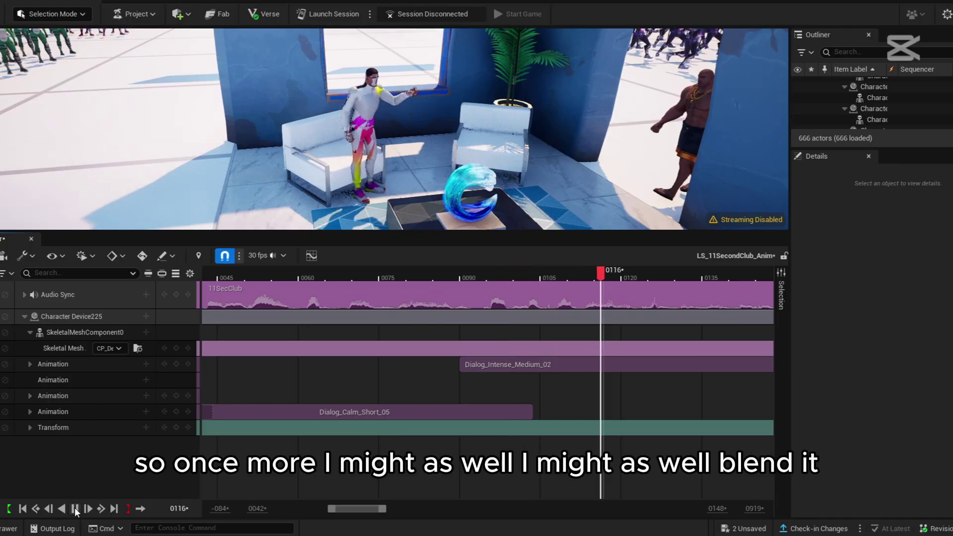
click(75, 509)
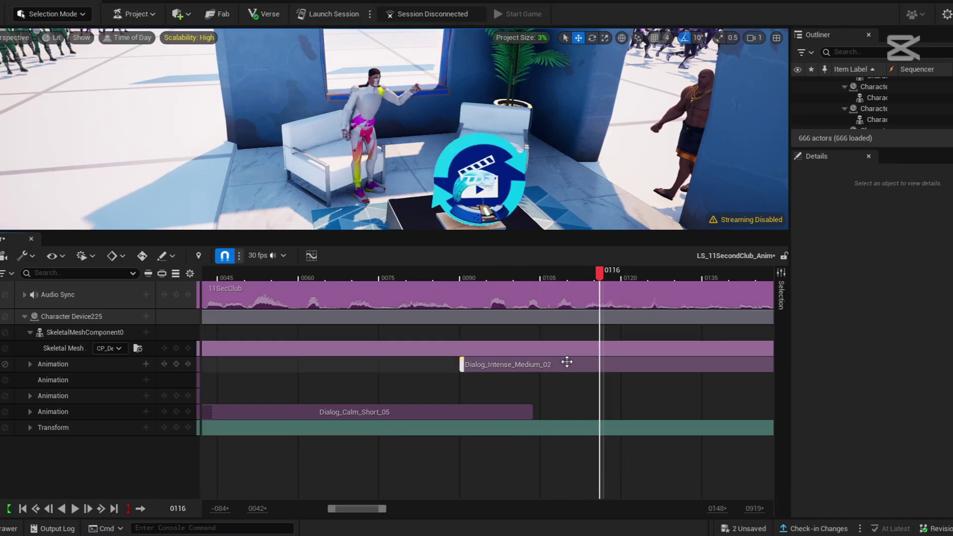
Step: Move the Dialog_Intense_Medium_02 section earlier so it starts at frame 83, and play the transition from frame 75
drag(558, 363, 526, 362)
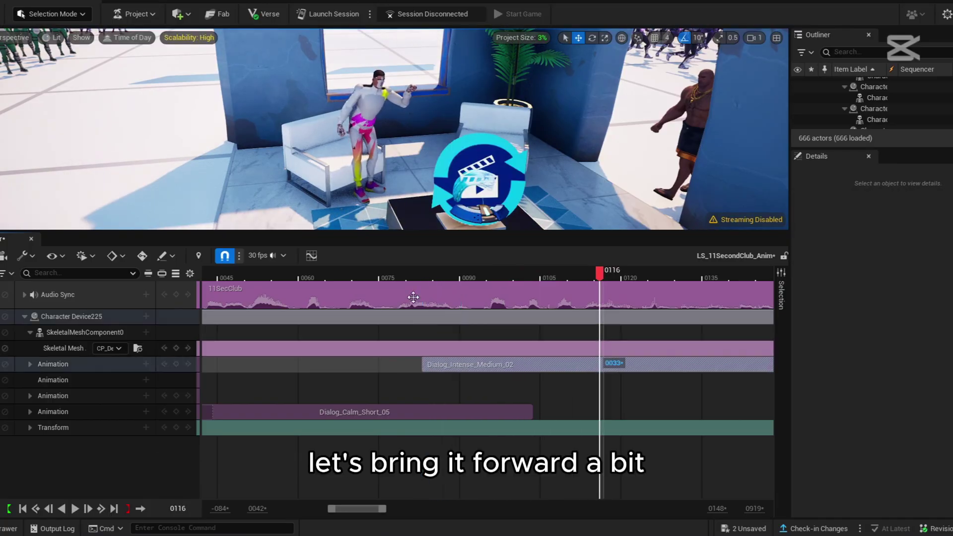
click(383, 268)
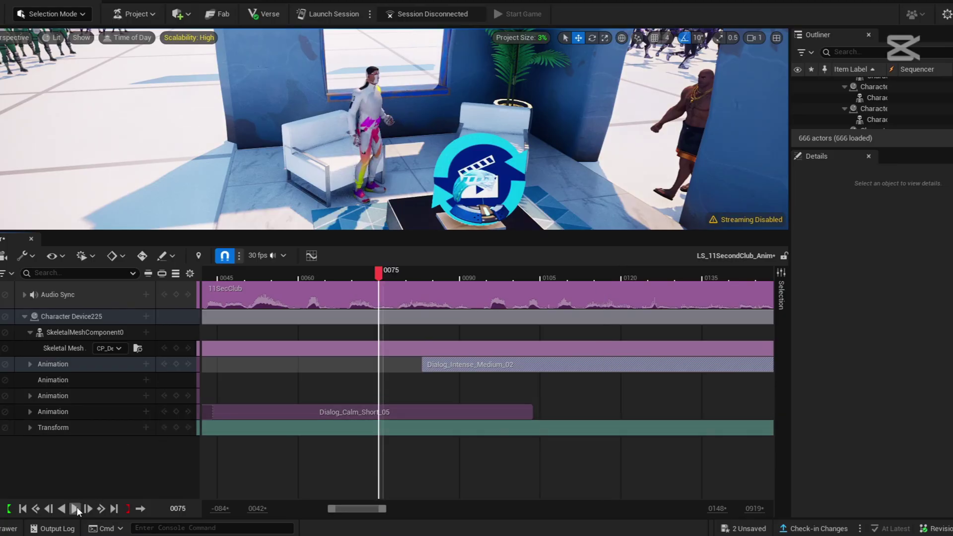
click(75, 508)
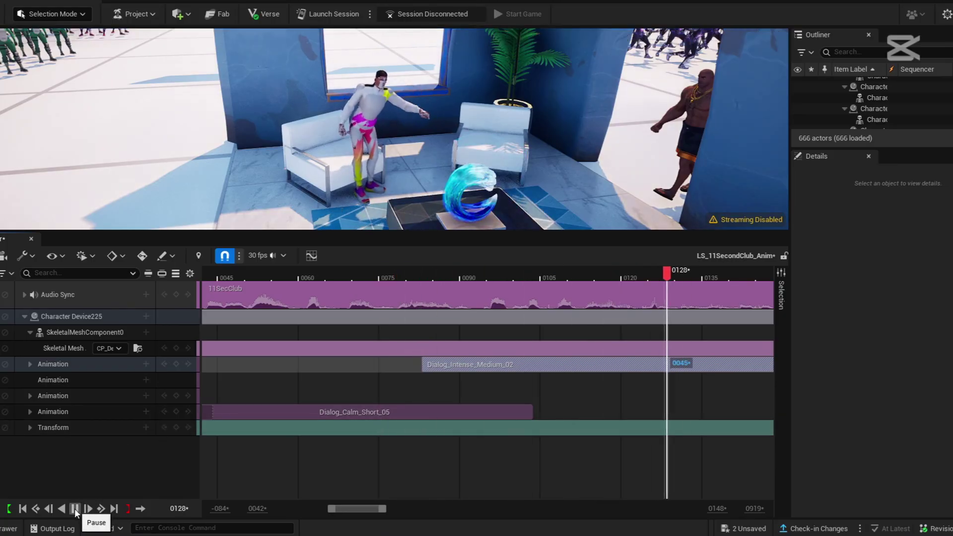
click(76, 510)
Step: Shift the Dialog_Intense_Medium_02 section's start to about frame 86, and play the transition from frame 81
drag(560, 367, 572, 368)
click(415, 278)
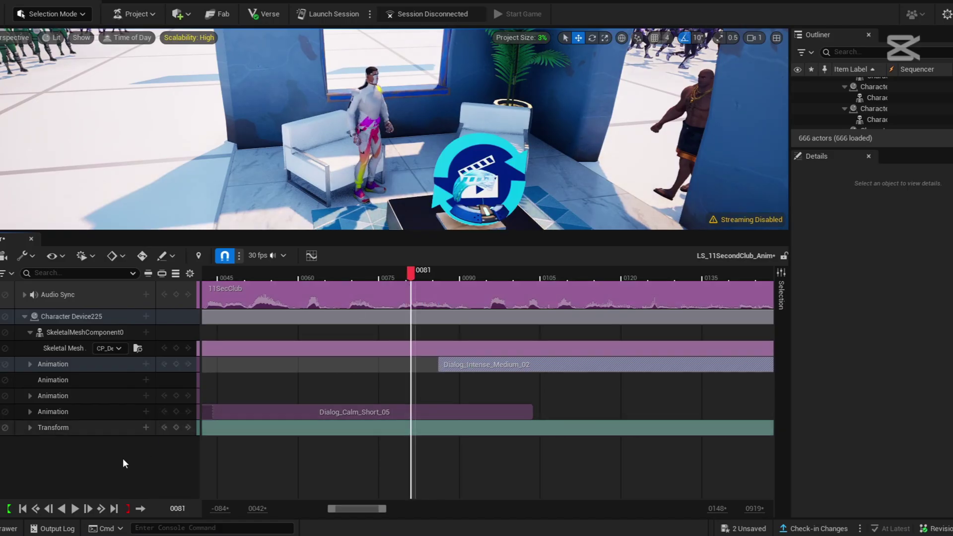
click(76, 509)
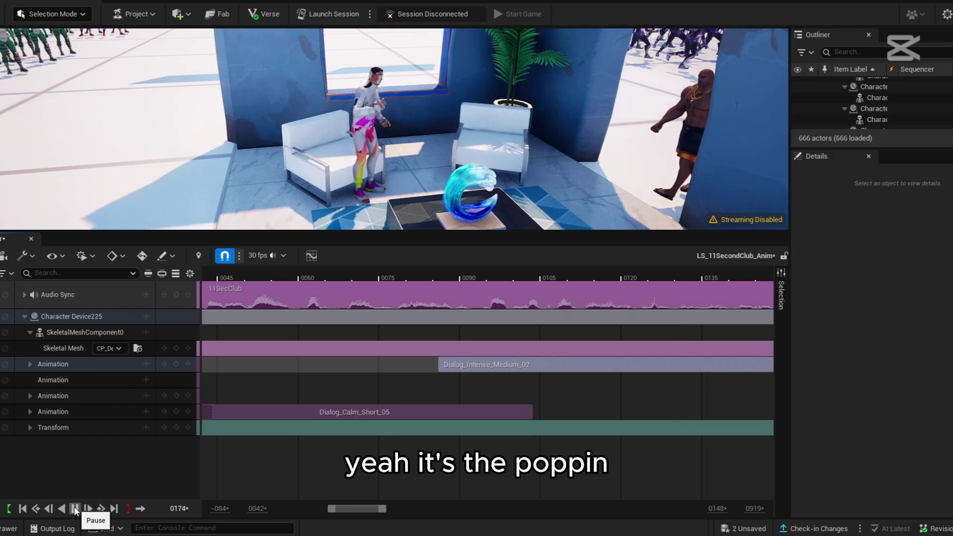
click(76, 509)
Step: Move the Dialog_Intense_Medium_02 section's start to frame 75, and play the transition from about frame 70
drag(554, 365, 555, 365)
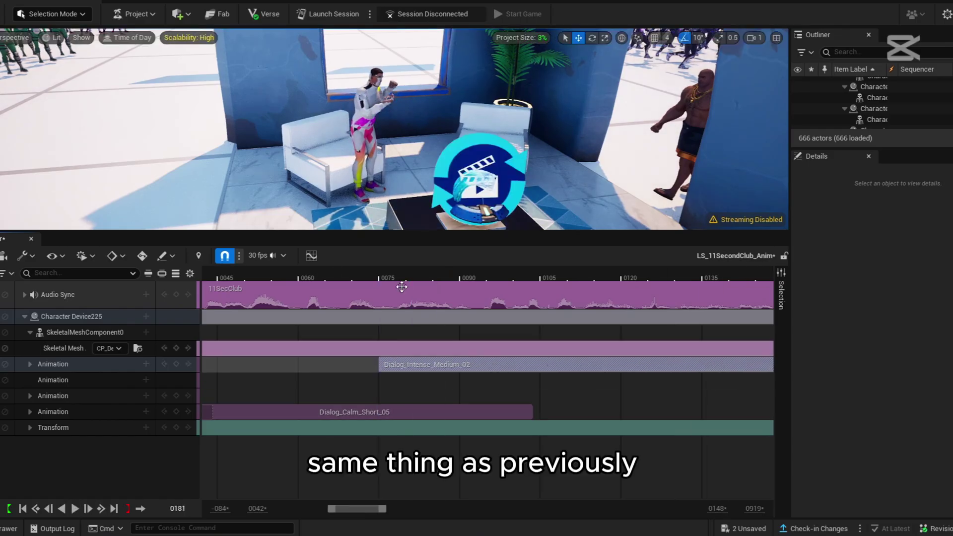
click(353, 274)
click(70, 511)
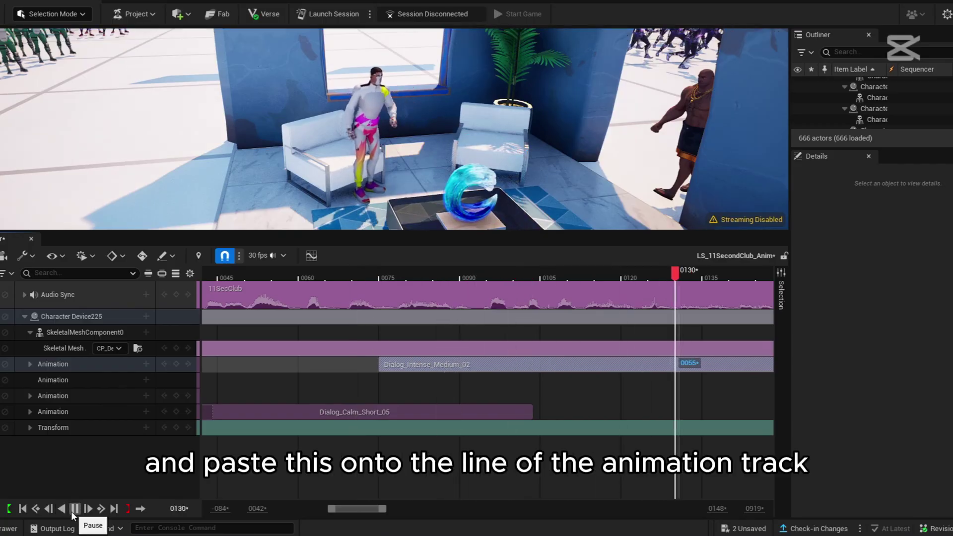
click(75, 509)
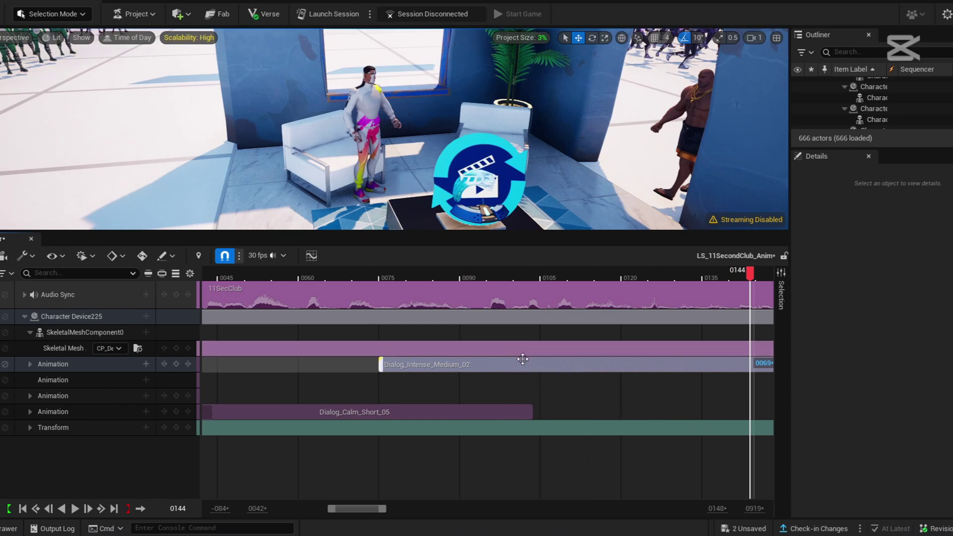
Step: Cut Dialog_Intense_Medium_02, paste it on the Dialog_Calm_Short_05 track at frame 105, and overlap the clips so it starts at frame 71
key(ctrl+x)
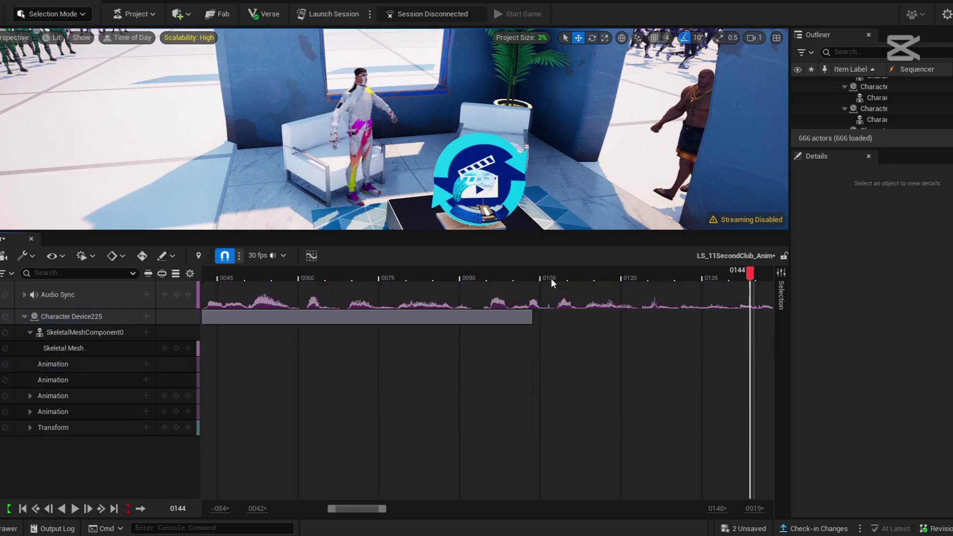
click(545, 275)
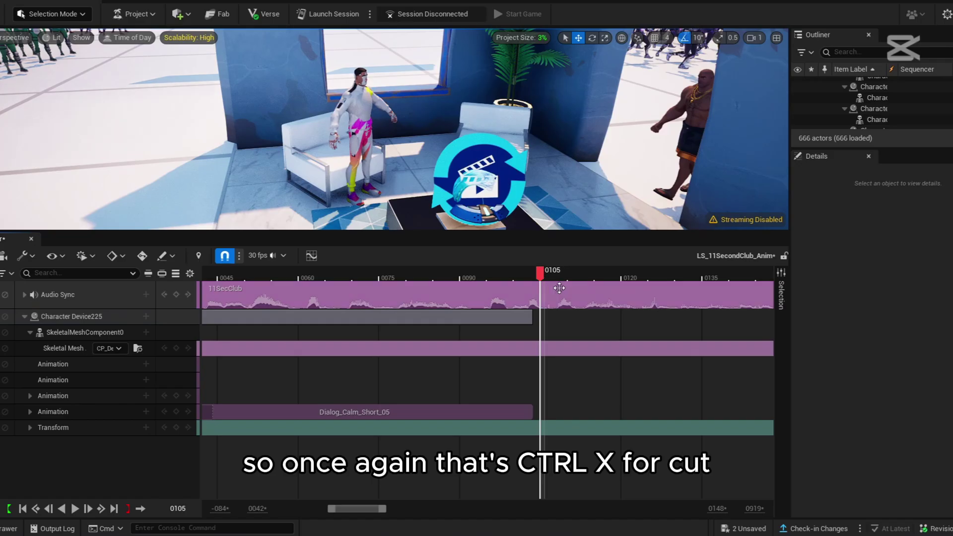
key(ctrl+v)
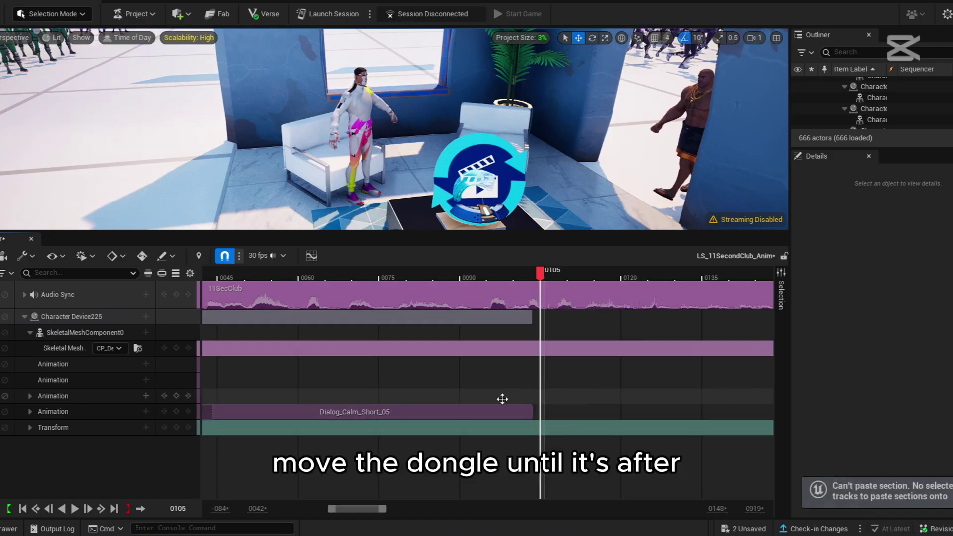
click(111, 411)
key(ctrl+v)
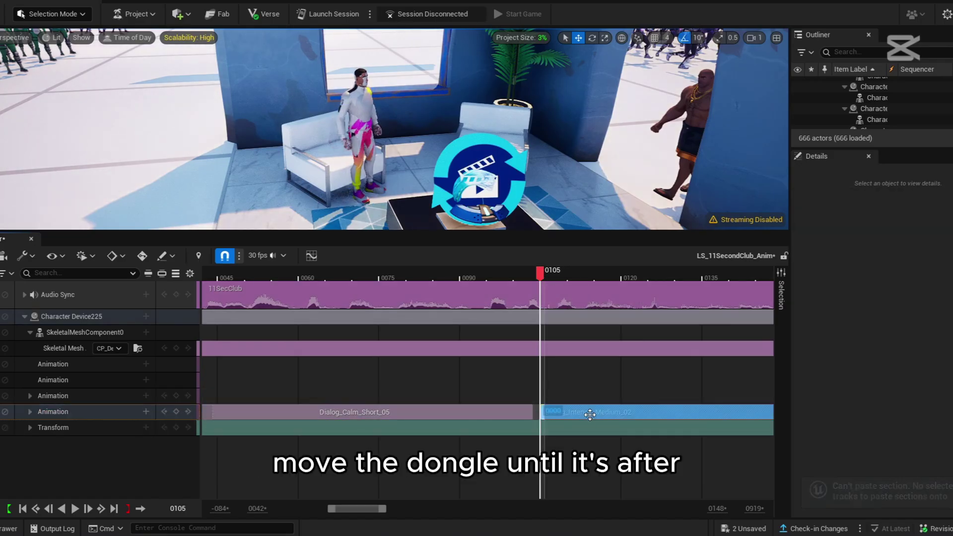
drag(597, 412, 437, 411)
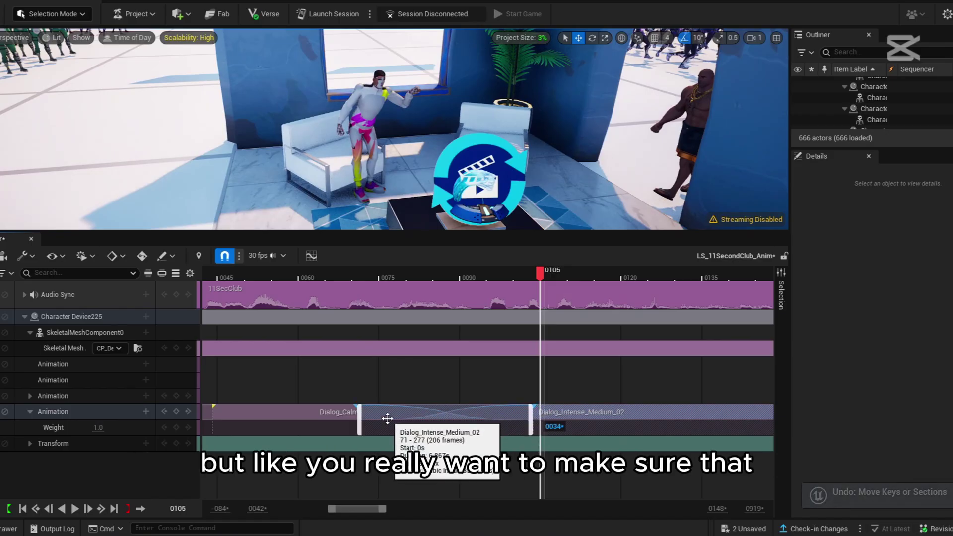
Step: Play the blend between the two overlapping dialog animations from frame 71
click(358, 277)
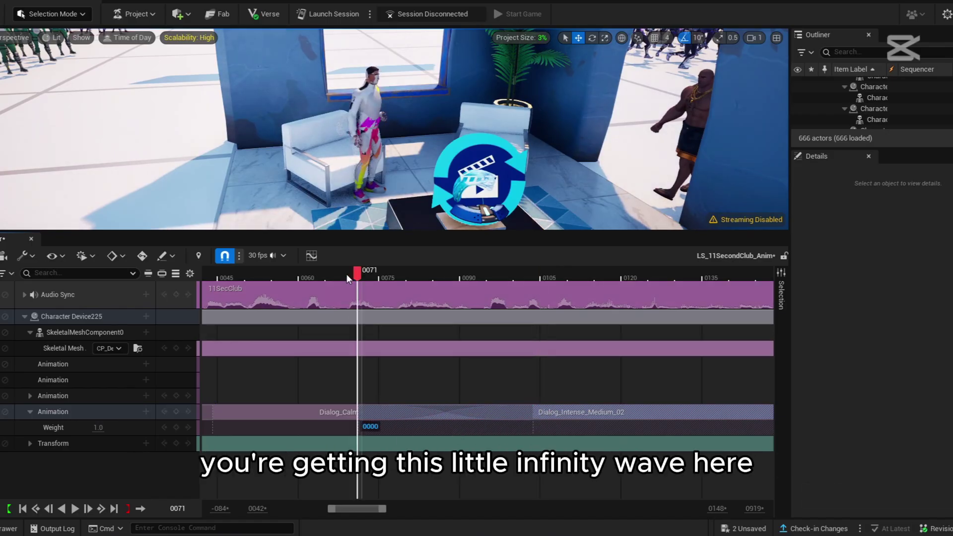
click(75, 509)
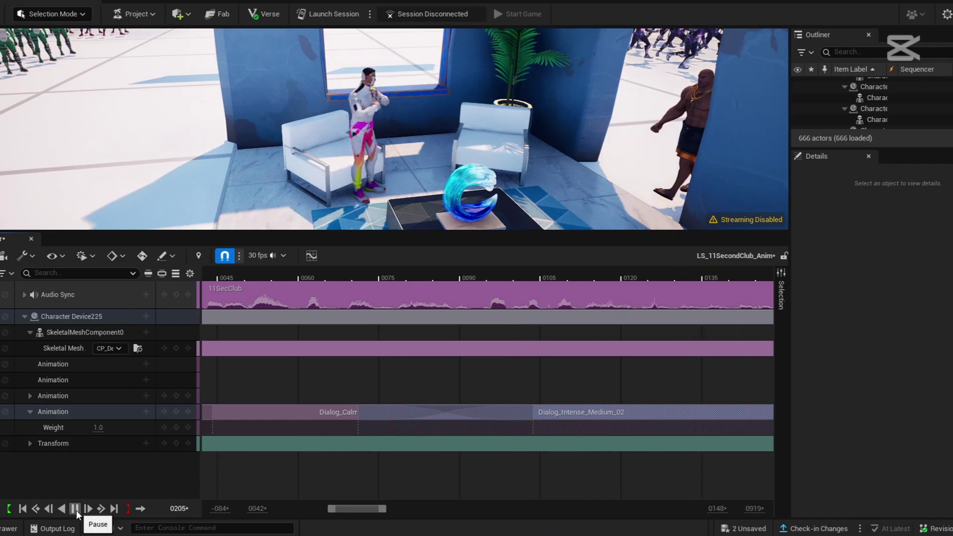
click(75, 508)
Step: Remove the Dialog_Intense_Medium_02 section from the Dialog_Calm_Short_05 track
right_click(581, 412)
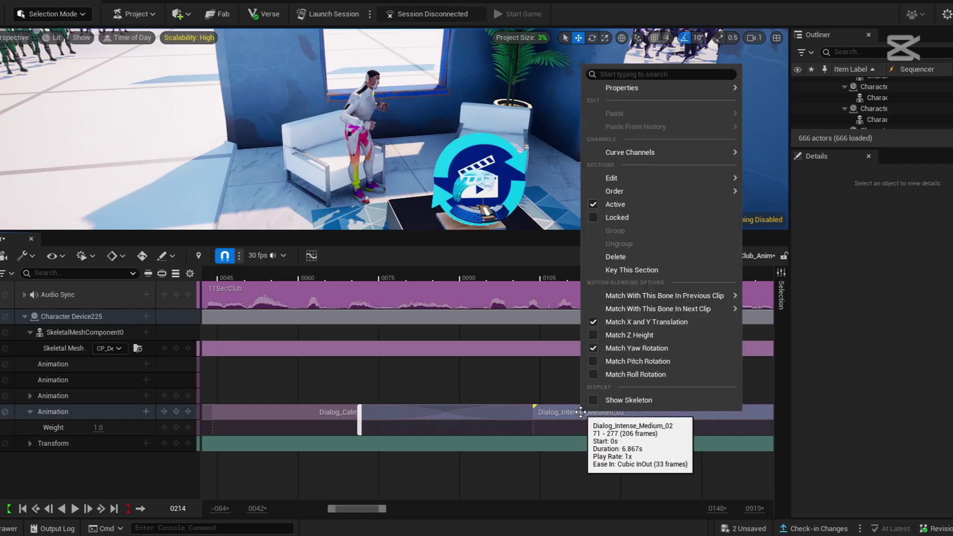
click(525, 255)
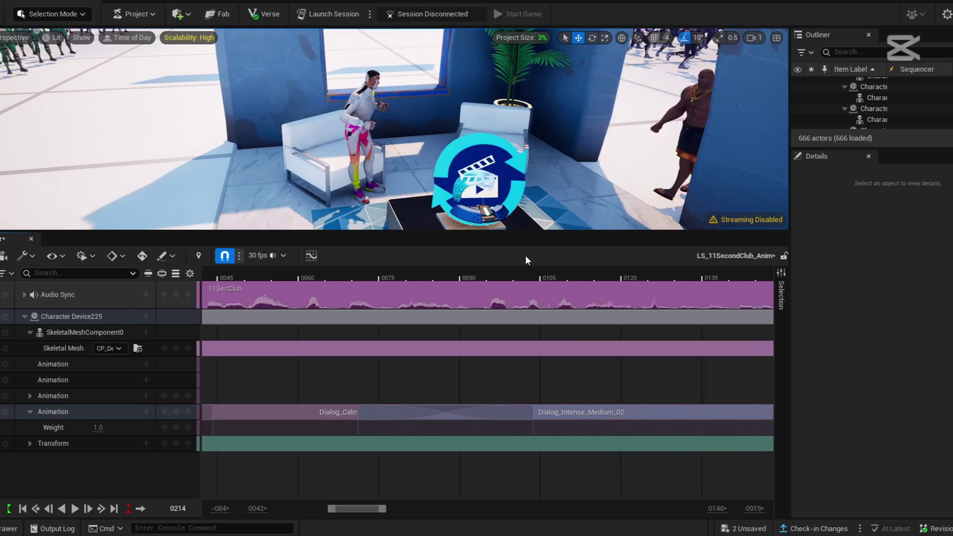
key(Delete)
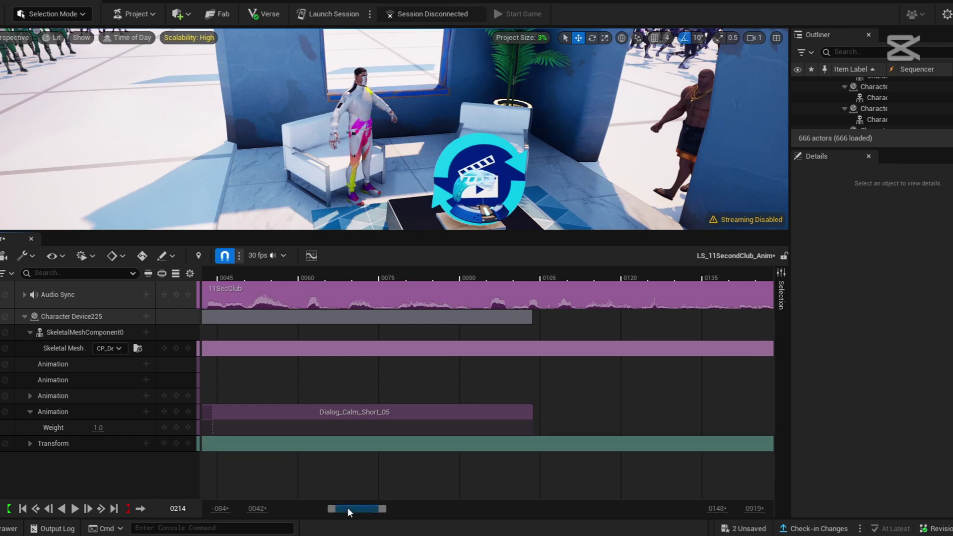
mouse_move(348, 507)
mouse_down()
mouse_move(333, 507)
mouse_move(357, 508)
mouse_up()
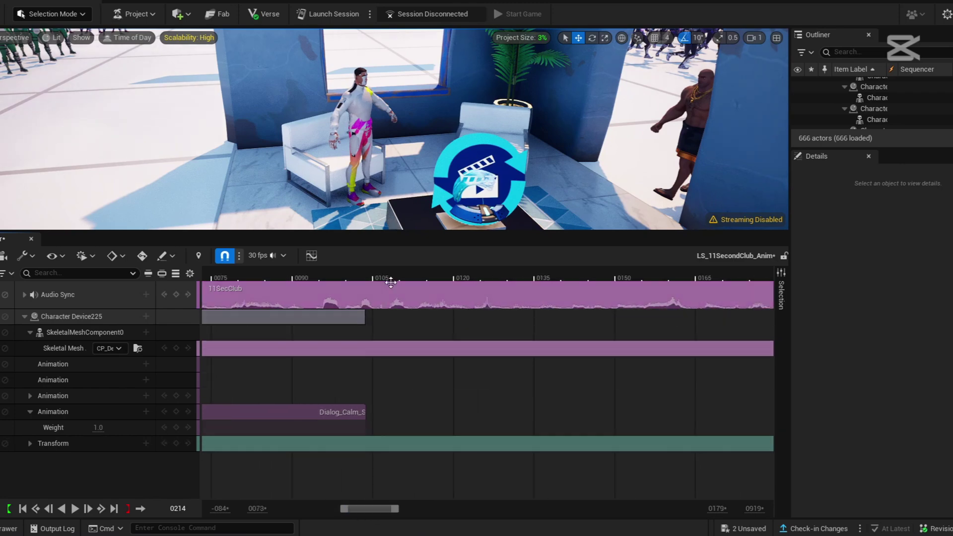
Step: Paste the Dialog_Intense_Medium_02 section onto the Dialog_Calm_Short_05 animation track at frame 108
click(390, 277)
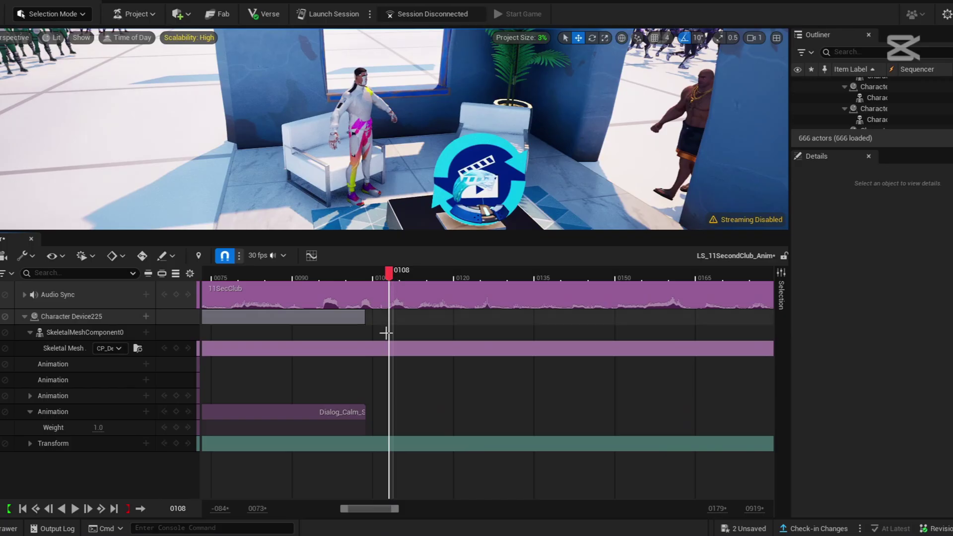
key(ctrl+v)
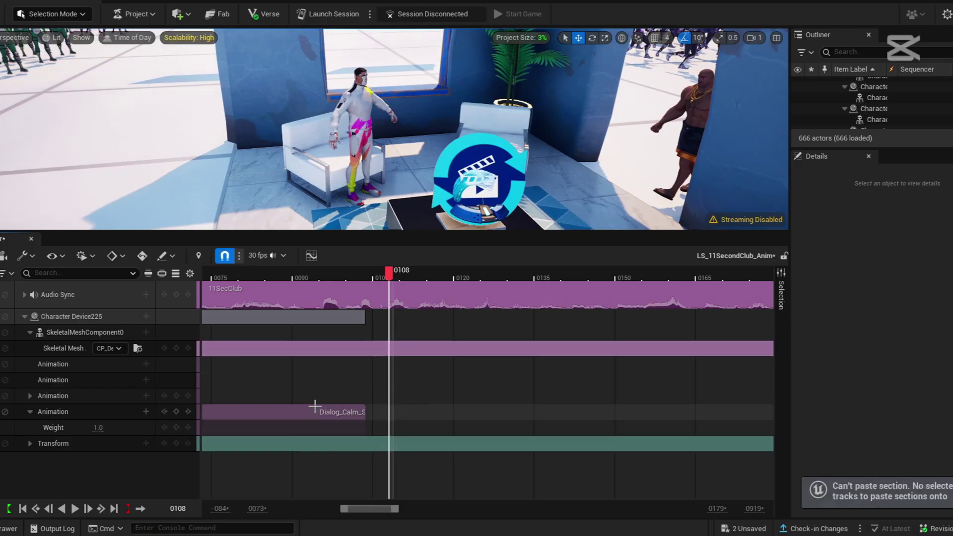
click(104, 413)
key(ctrl+v)
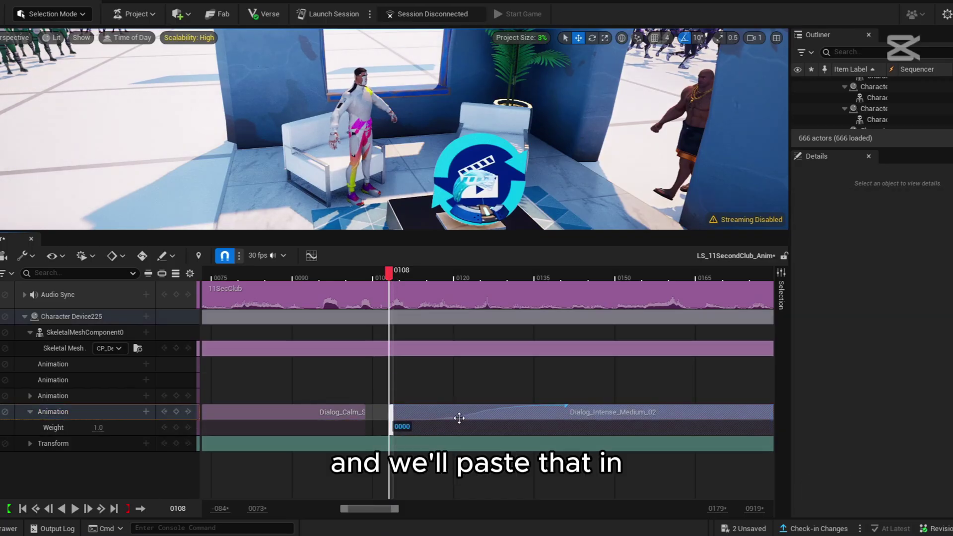
Step: Set the play rate of the pasted Dialog_Intense_Medium_02 section to 1.5
right_click(588, 412)
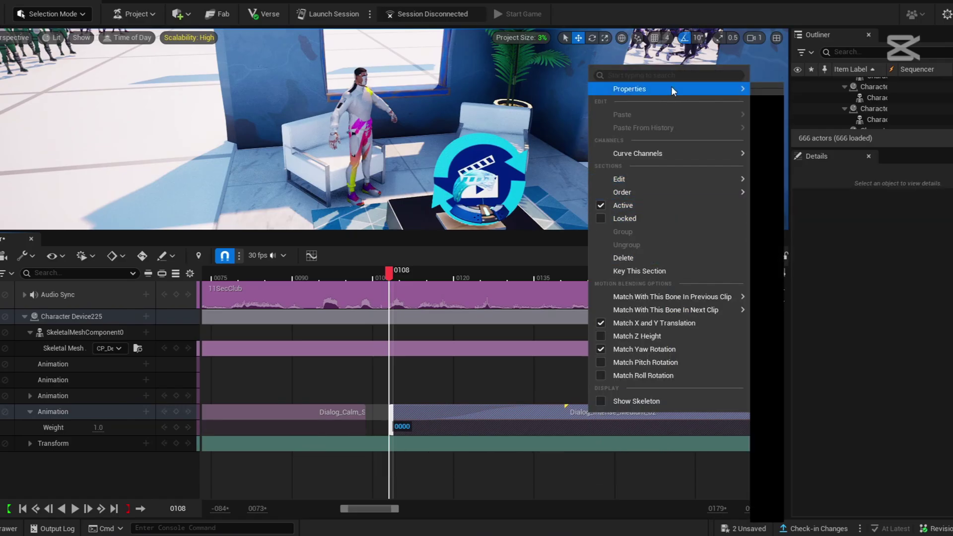
mouse_move(672, 88)
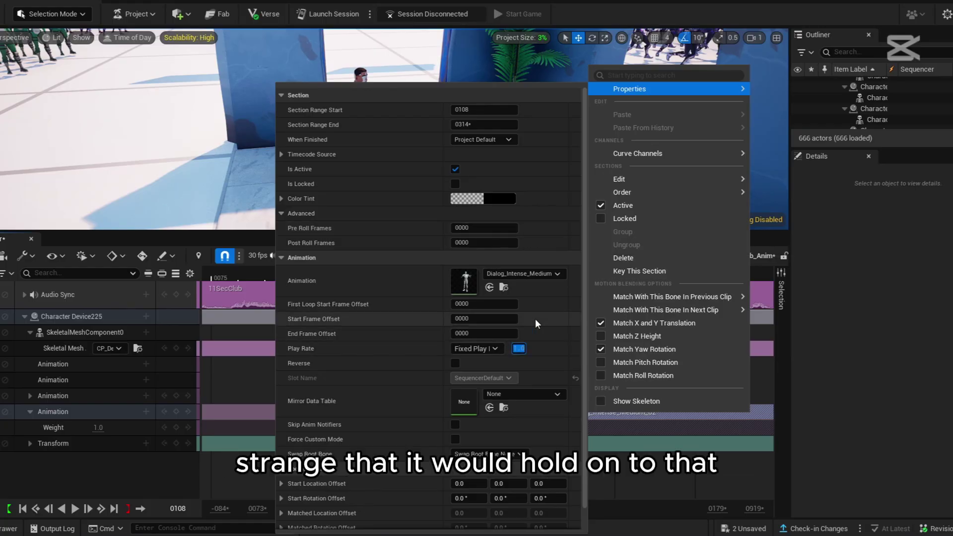
text(5)
key(Return)
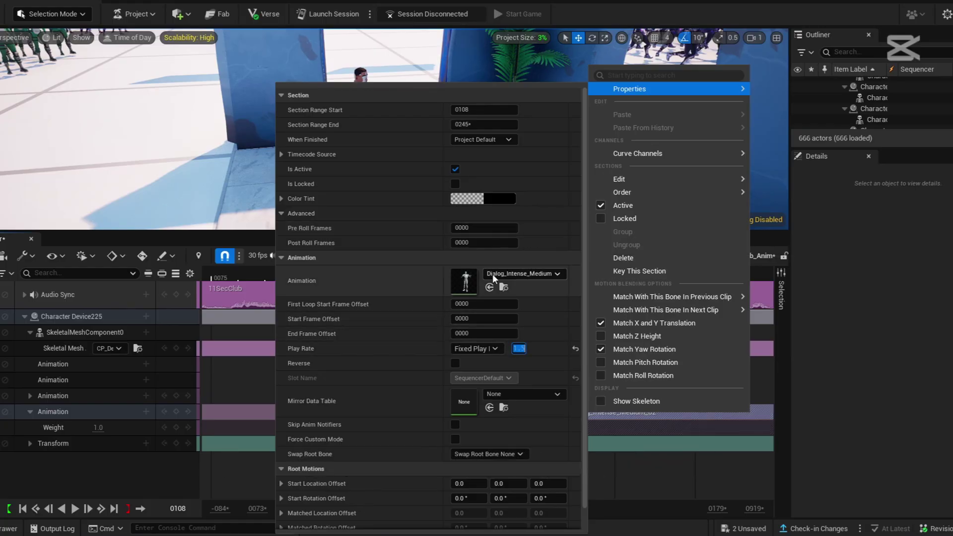
click(259, 480)
Step: Overlap Dialog_Intense_Medium_02 with Dialog_Calm_Short_05 so it starts at frame 75, and play the blend from about frame 71
drag(495, 409, 423, 428)
drag(367, 422, 325, 431)
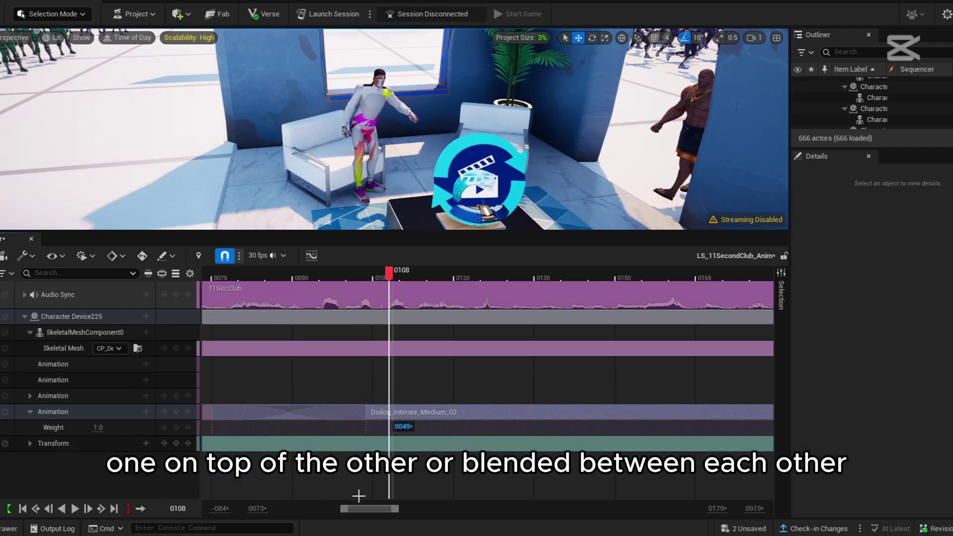
drag(362, 511, 348, 511)
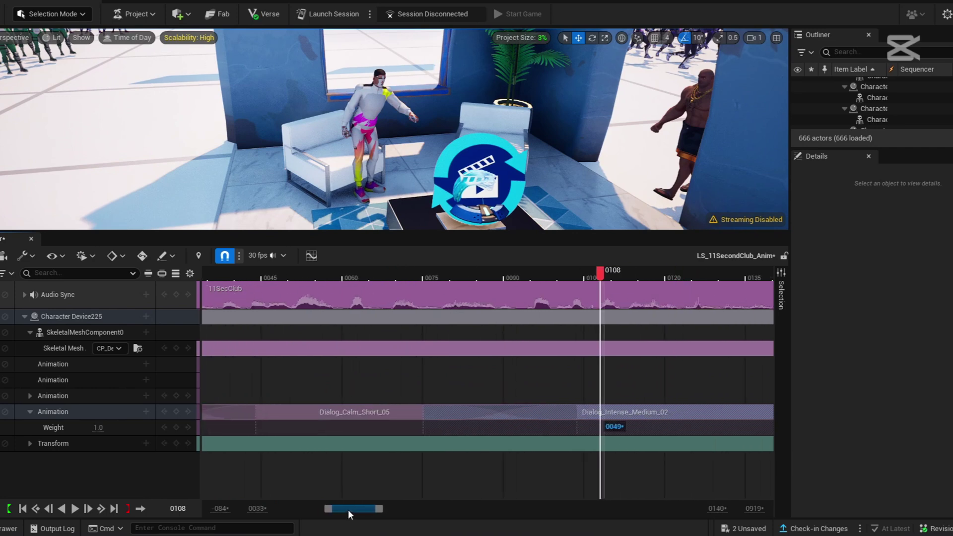
click(399, 274)
click(75, 508)
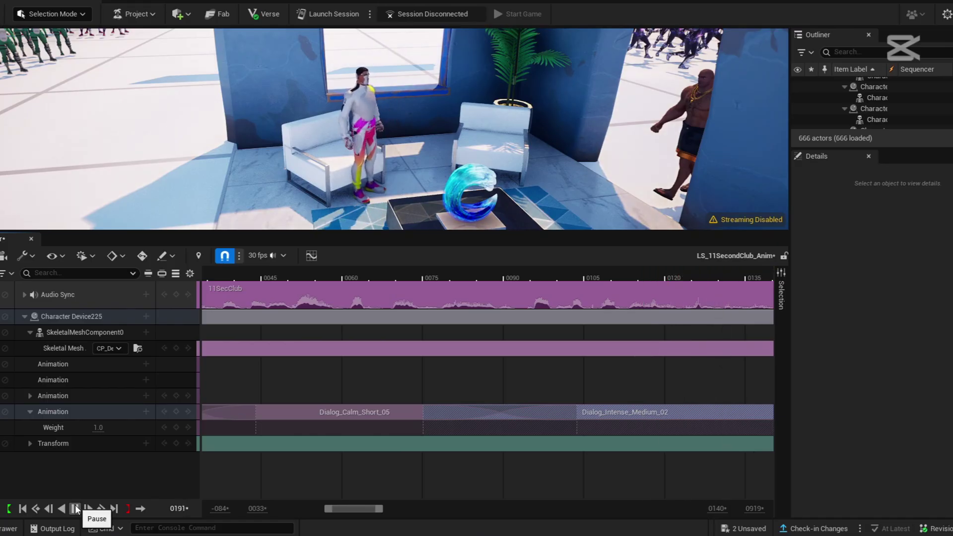
click(75, 508)
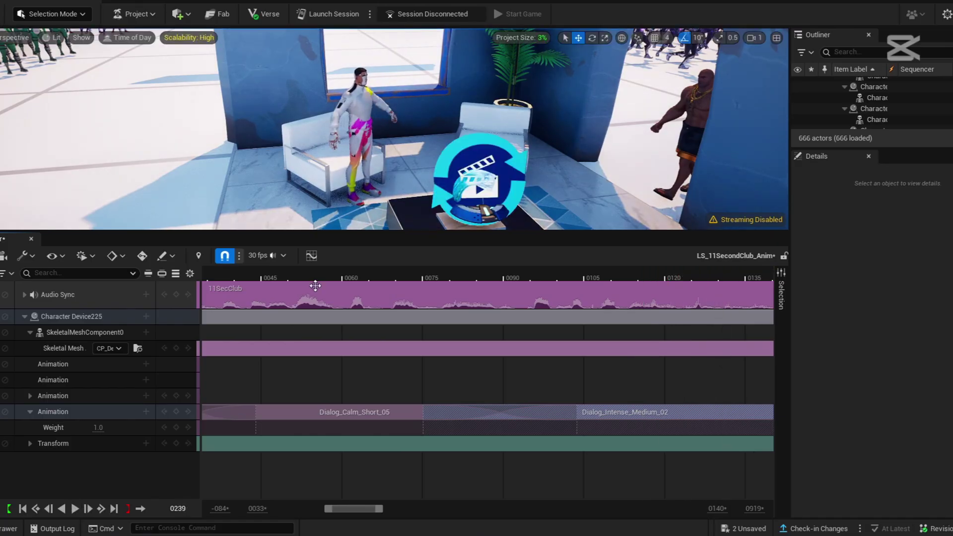
Step: Find the drunk animations for Character Device225 and add GA1_Anim_Drunk_Talk_1 at frame 239
drag(337, 507, 386, 511)
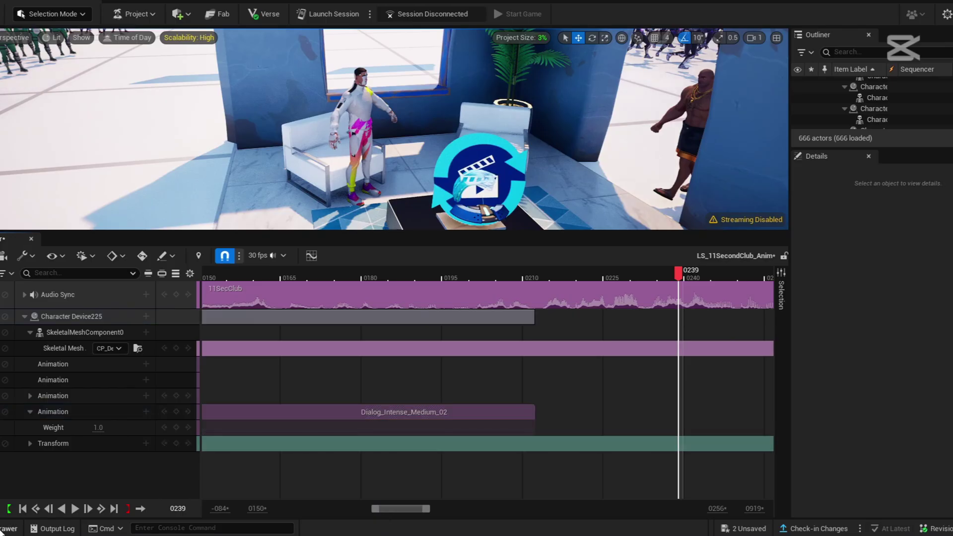
mouse_move(397, 509)
mouse_down()
mouse_move(322, 508)
mouse_move(411, 508)
mouse_up()
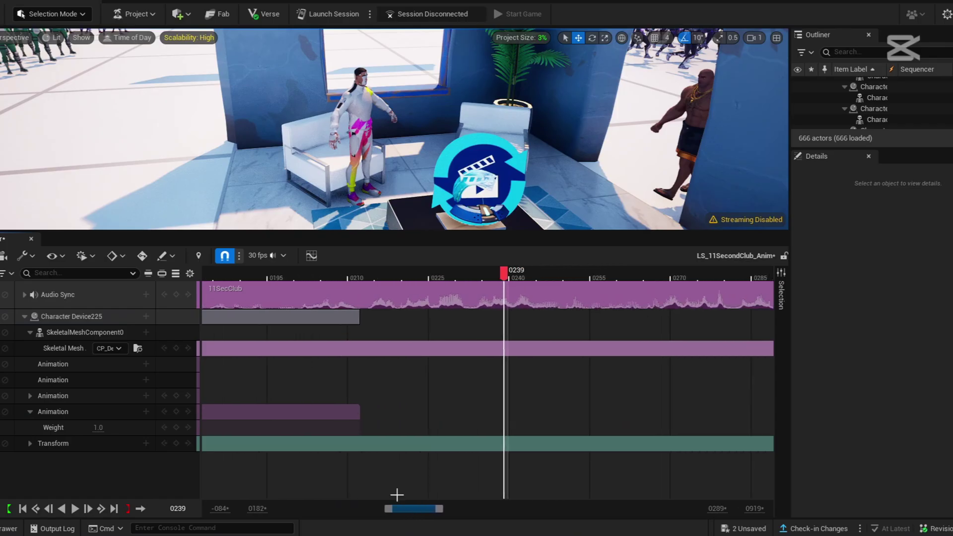
click(145, 315)
mouse_move(192, 68)
click(181, 41)
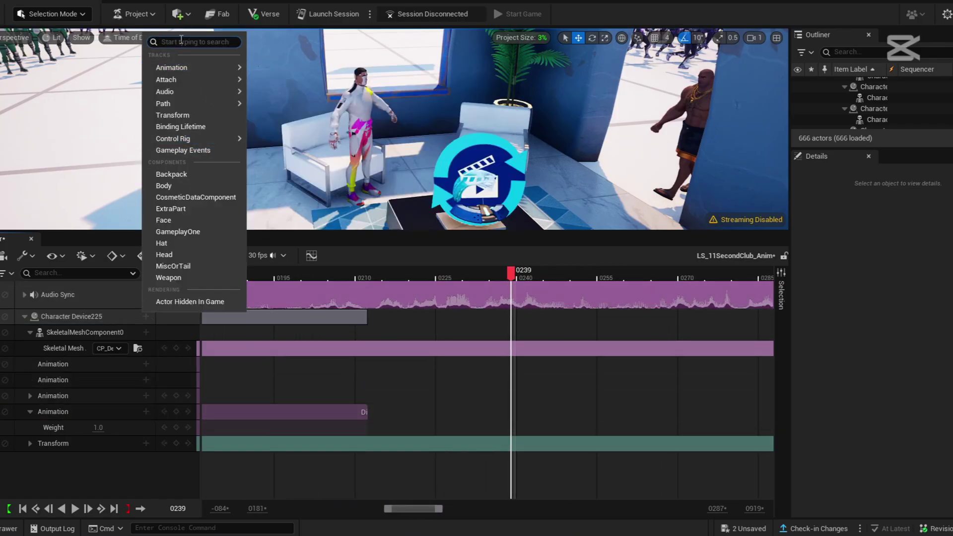
text(drunk)
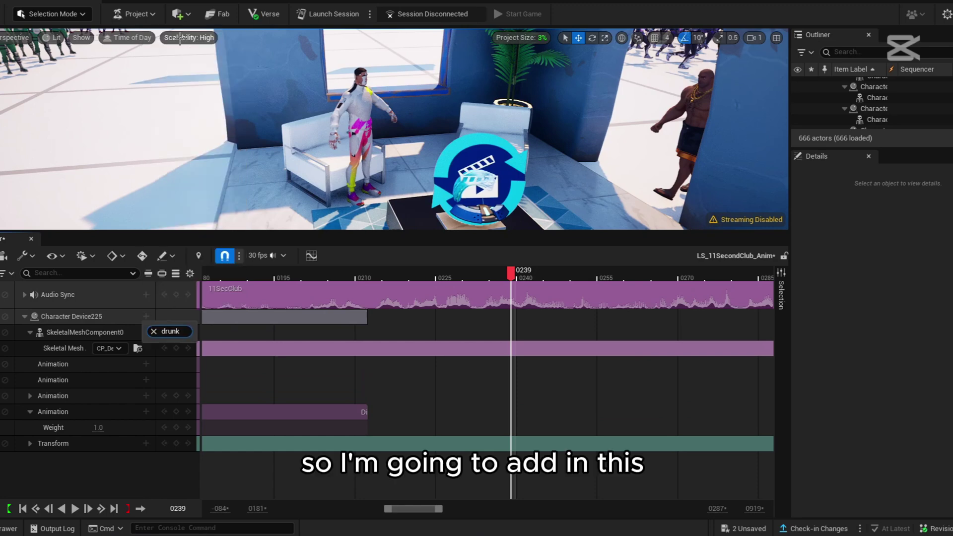
click(154, 332)
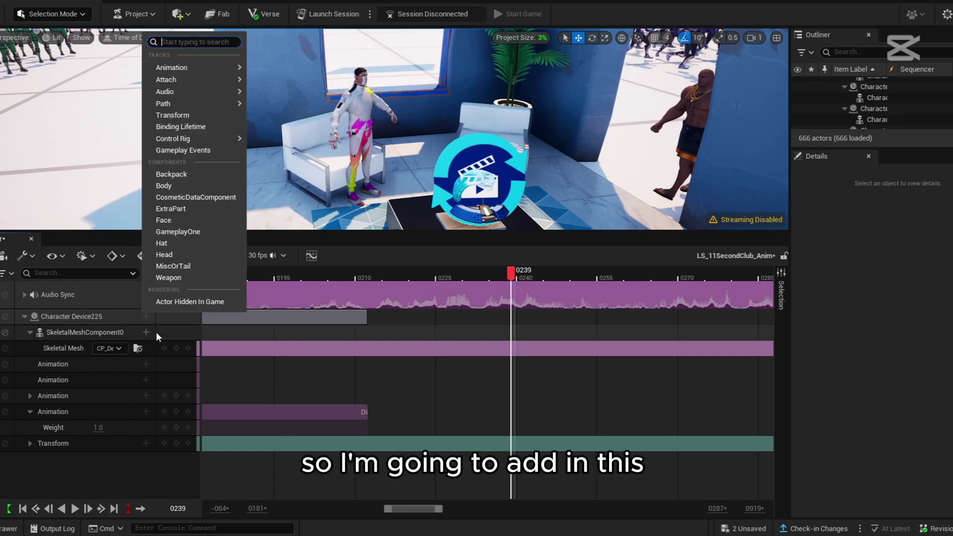
mouse_move(206, 68)
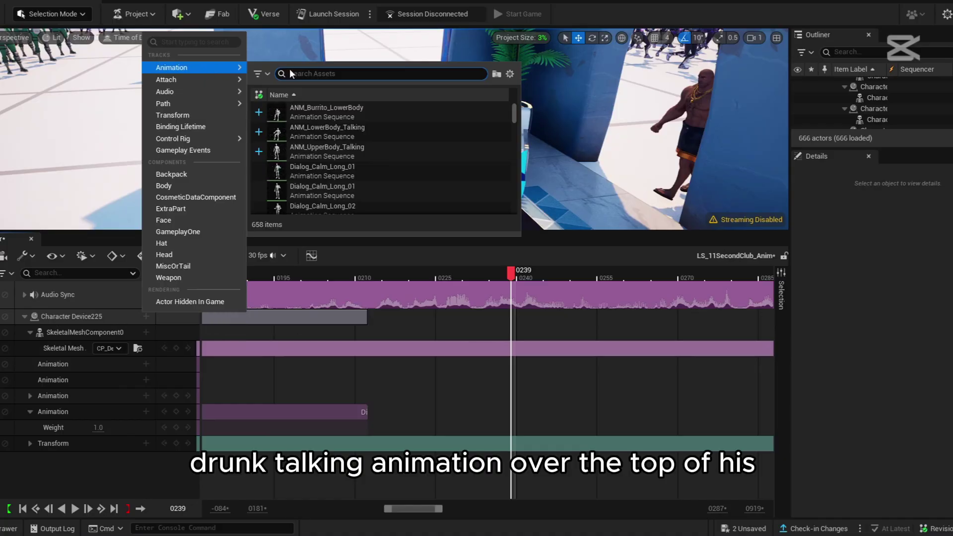
text(drun)
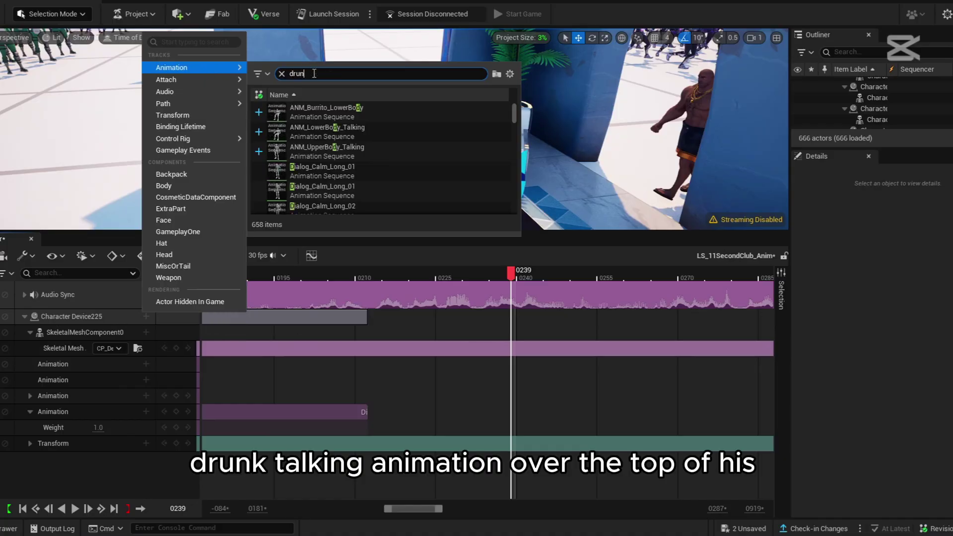
text(k)
click(320, 112)
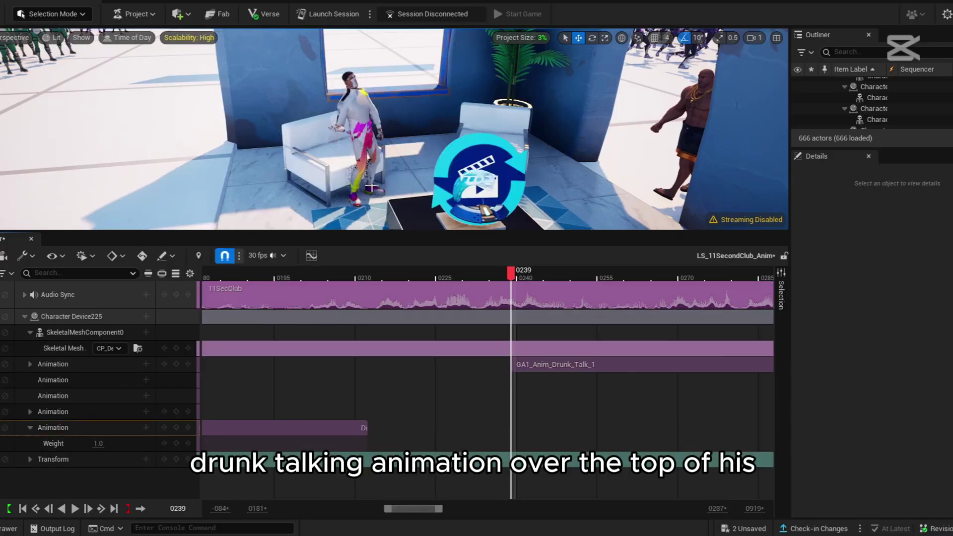
Step: Cut GA1_Anim_Drunk_Talk_1 from its own track and paste it onto the Dialog_Intense_Medium_02 track at frame 214
drag(570, 366, 426, 361)
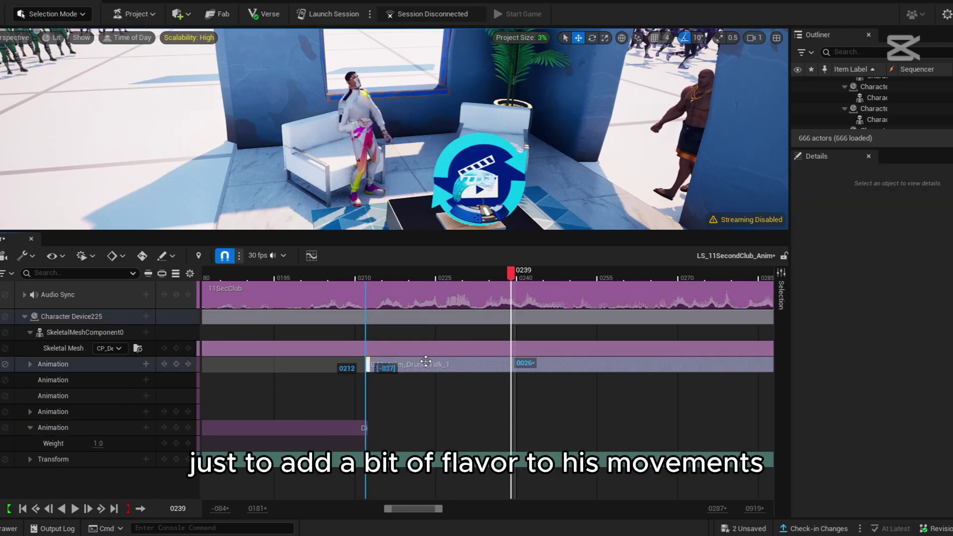
mouse_move(391, 509)
mouse_down()
mouse_move(404, 510)
mouse_move(371, 508)
mouse_move(405, 509)
mouse_up()
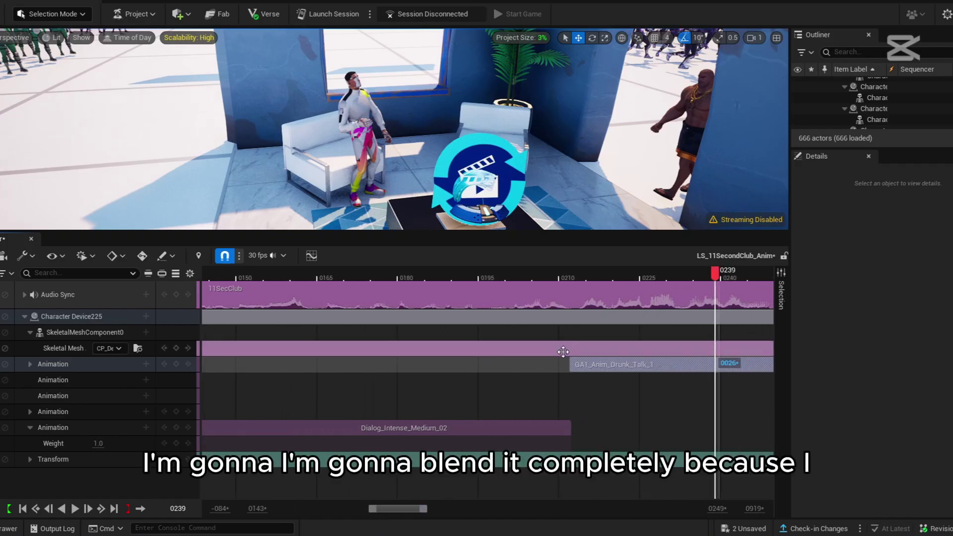
key(Delete)
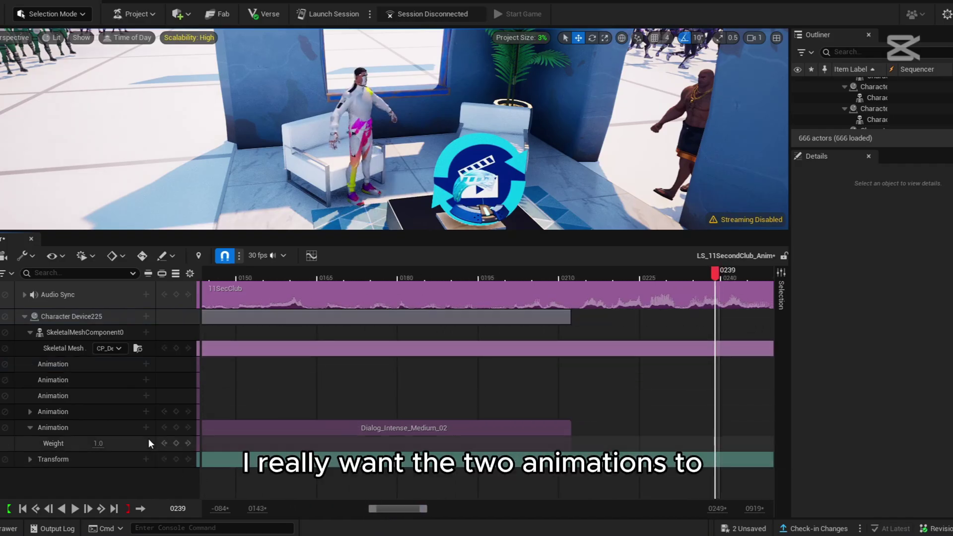
click(120, 427)
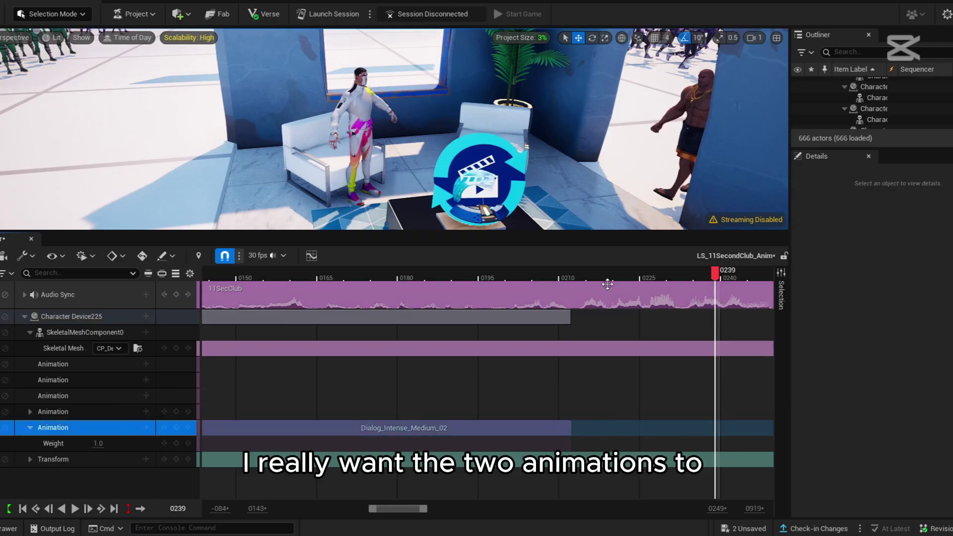
click(581, 274)
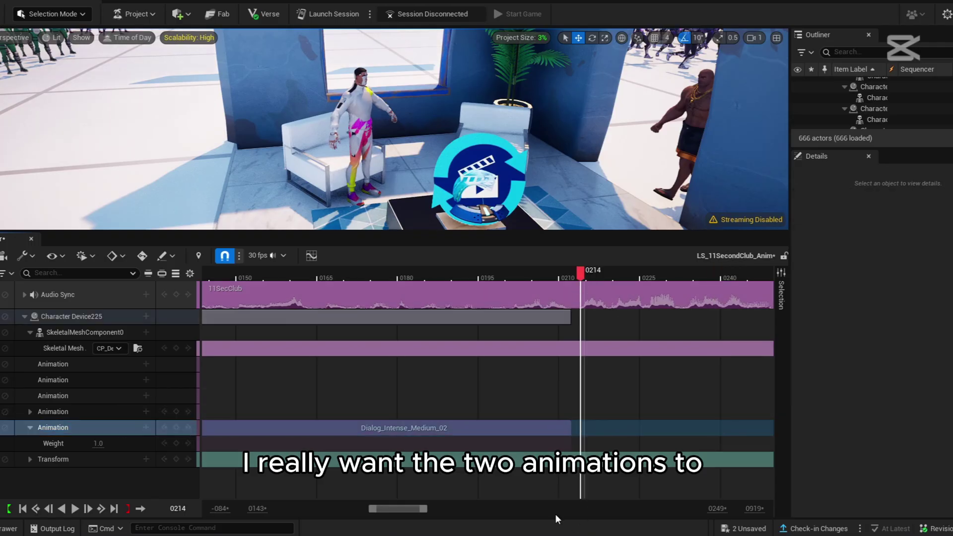
key(ctrl+v)
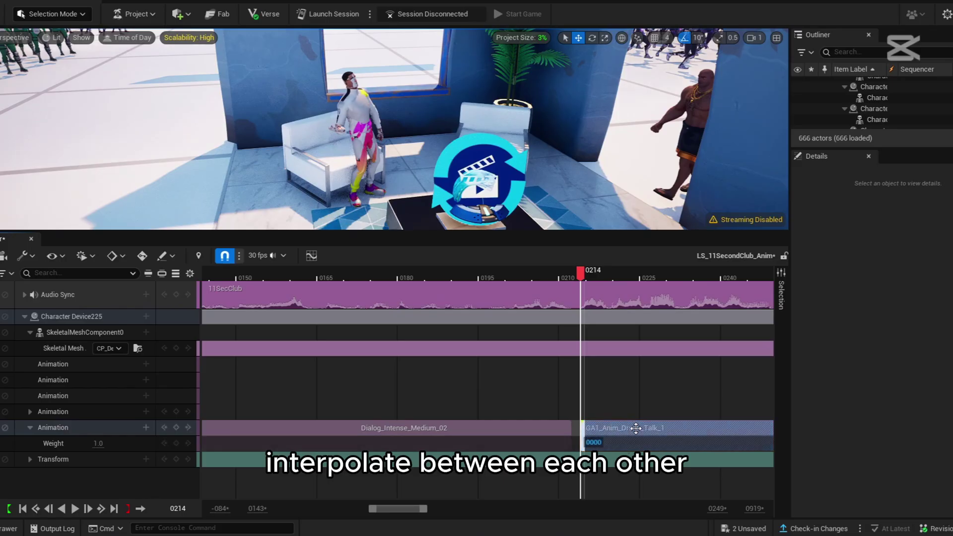
Step: Overlap GA1_Anim_Drunk_Talk_1 with Dialog_Intense_Medium_02 so it starts at about frame 104, and play the blend from about frame 95
drag(636, 428, 313, 440)
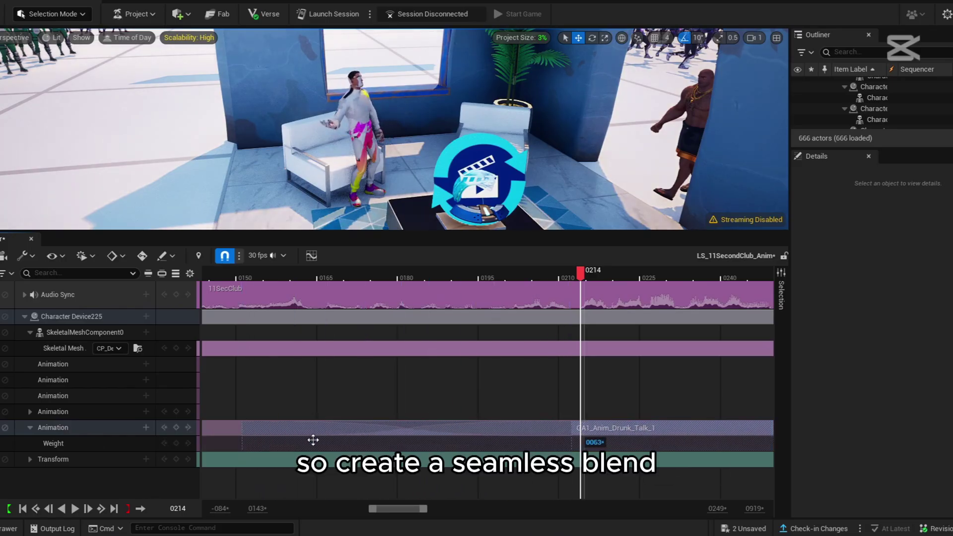
drag(392, 511, 368, 508)
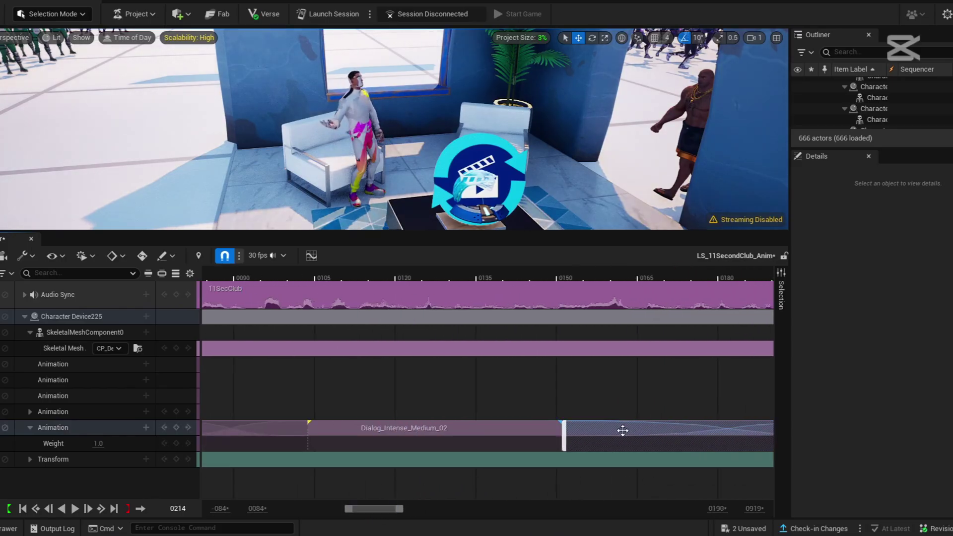
drag(603, 429, 376, 430)
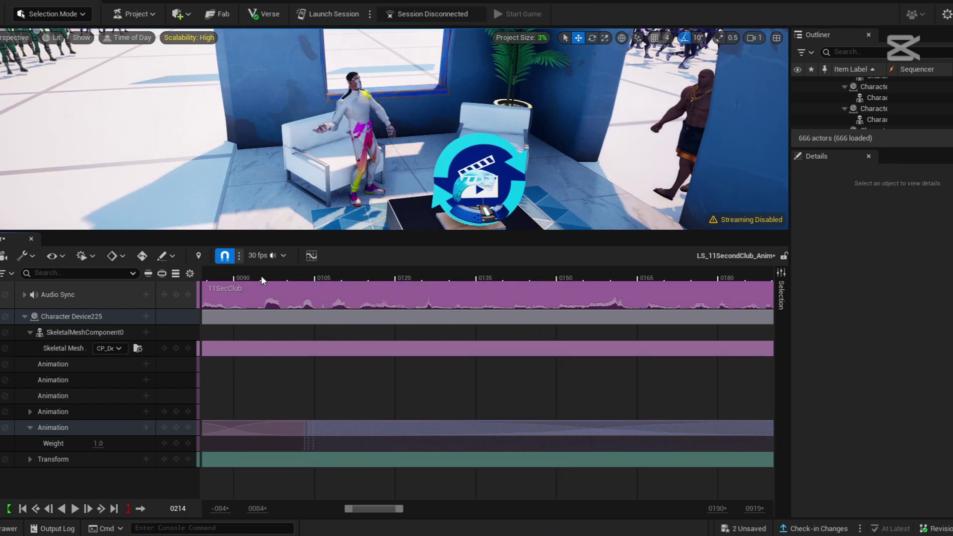
click(261, 274)
click(75, 509)
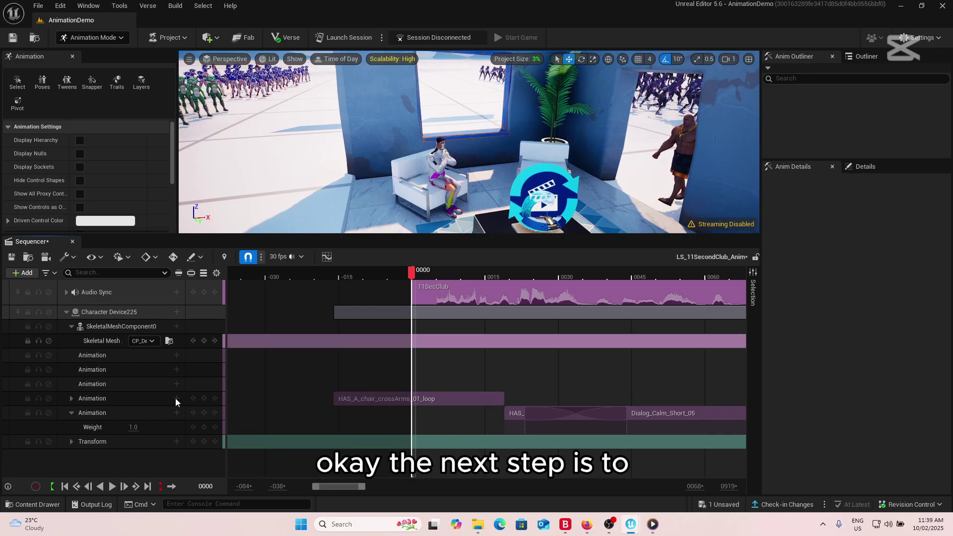
Step: Play and scrub the opening of the sequence to examine how the seated character moves from the chair into the dialog
click(114, 488)
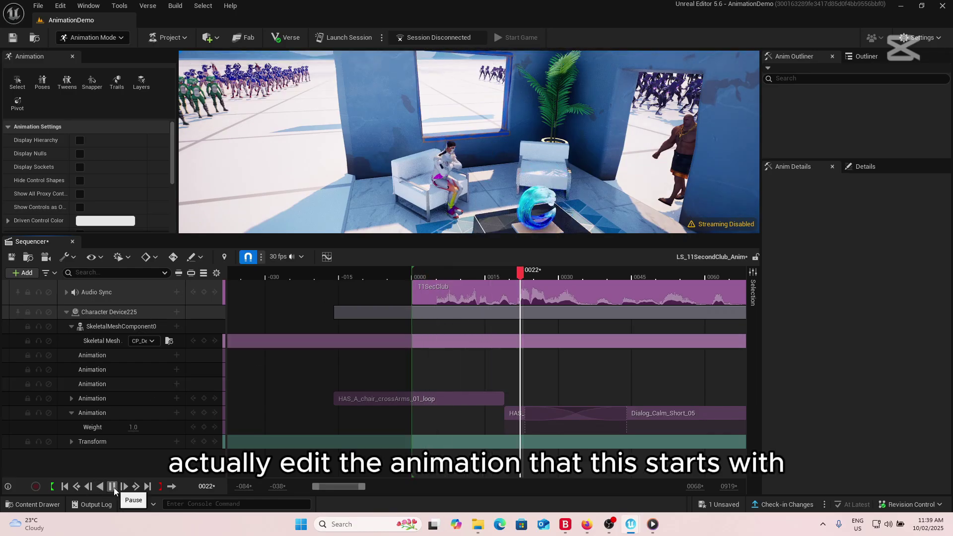
click(115, 487)
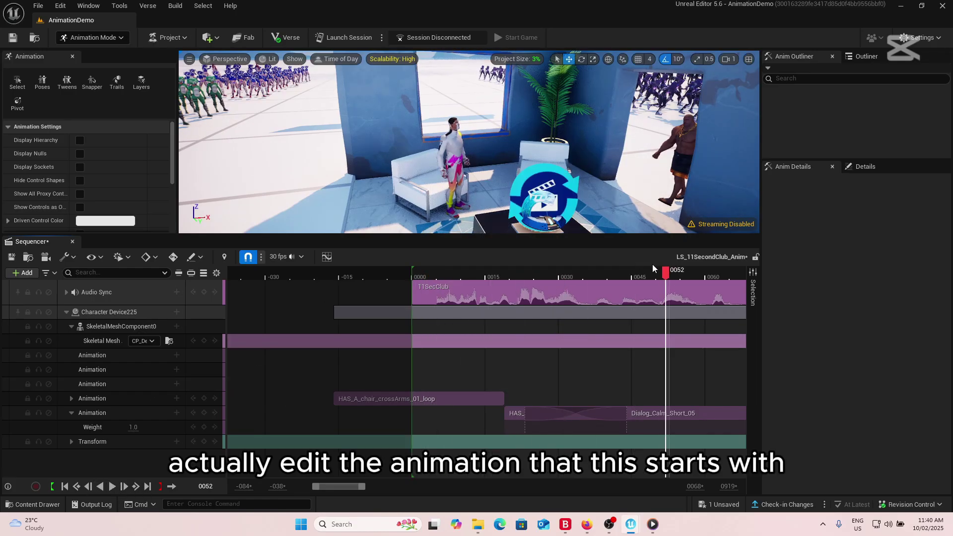
drag(666, 274, 480, 276)
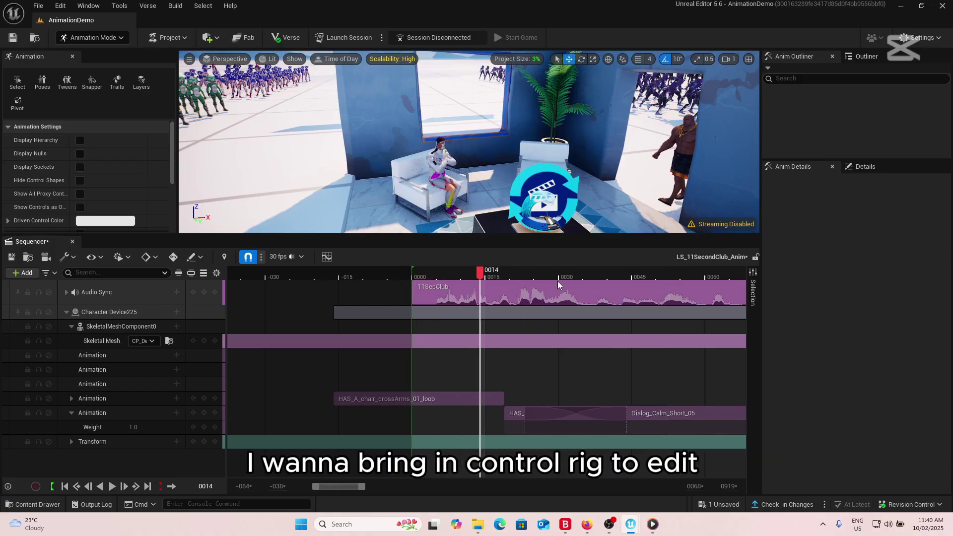
click(538, 277)
click(573, 275)
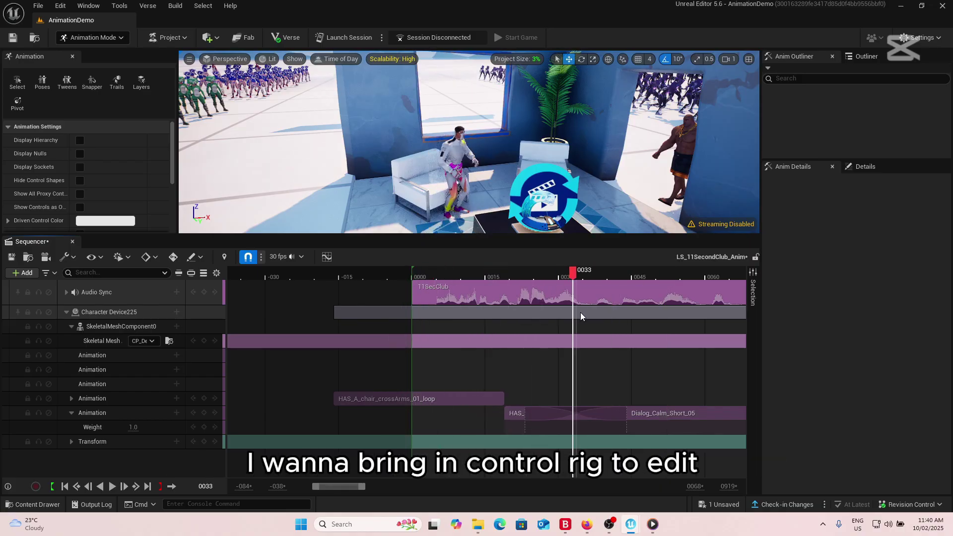
drag(606, 314, 454, 316)
drag(412, 314, 407, 316)
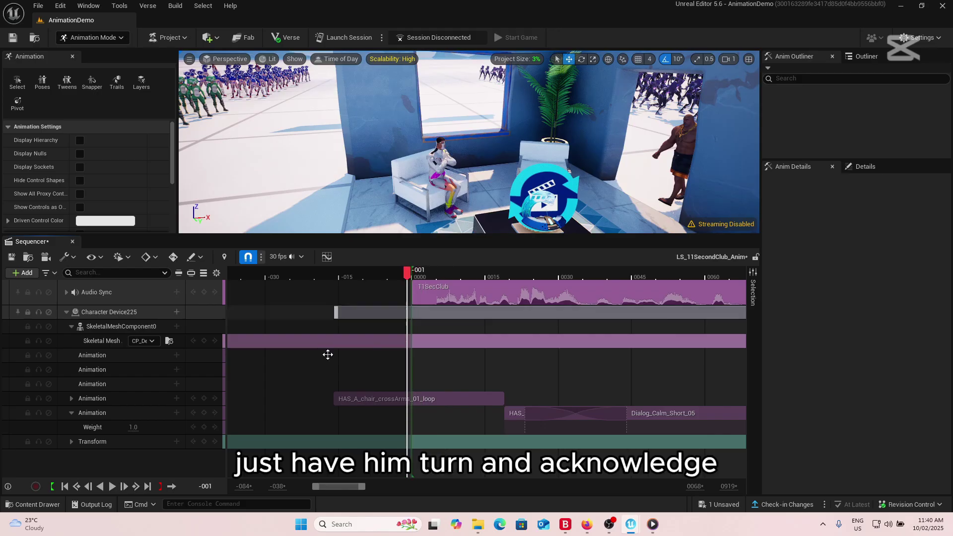
click(112, 486)
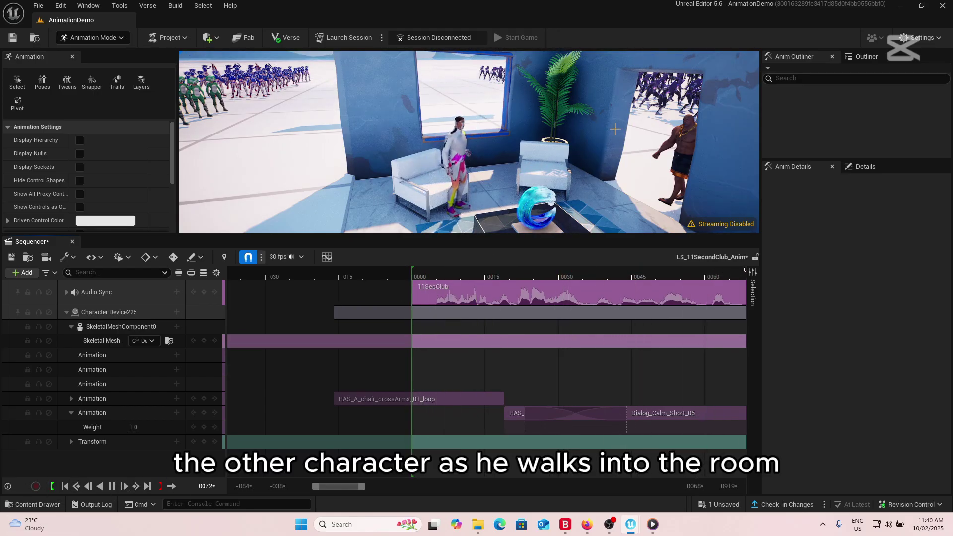
click(111, 487)
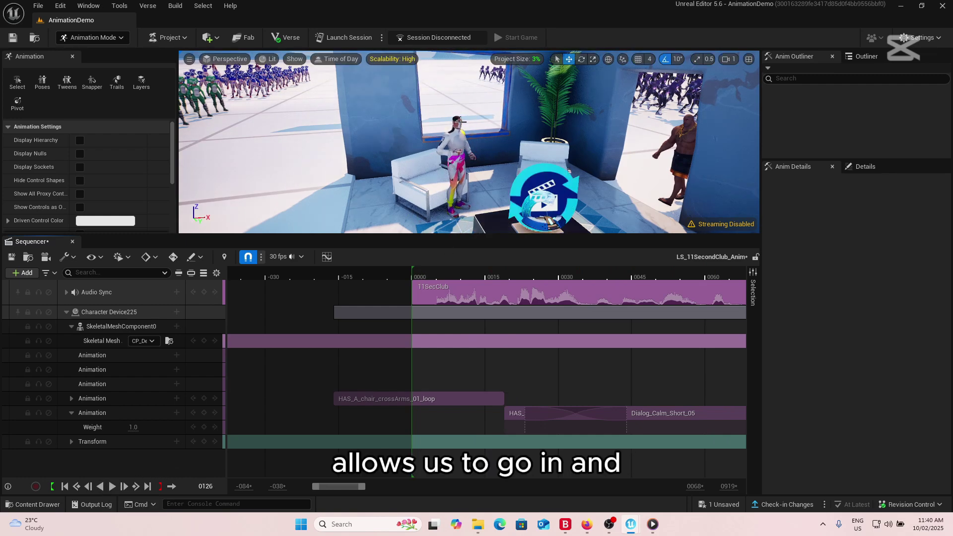
Step: Select the HAS_A_chair_crossArms_01_loop clip at frame 2 and search the BakedAnims content folder for "crossarms"
click(424, 272)
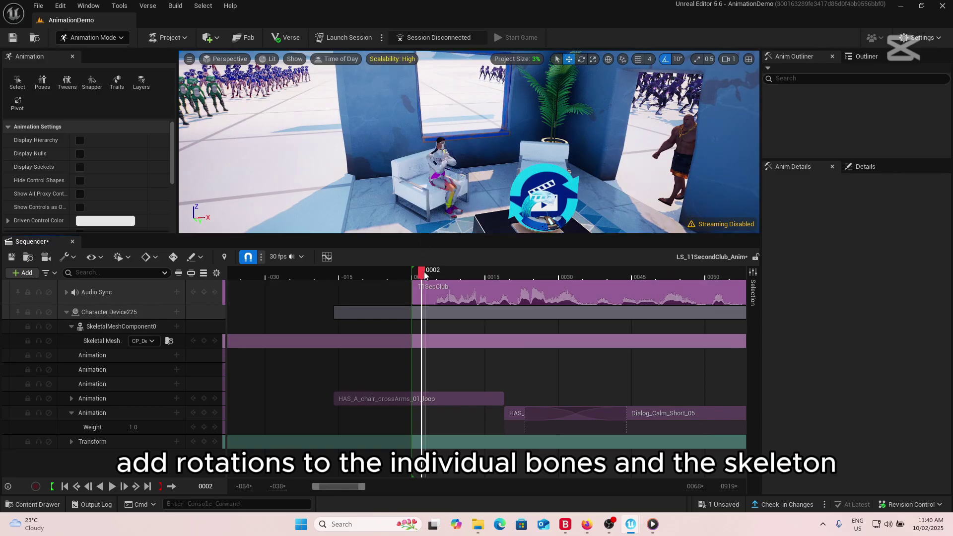
click(382, 399)
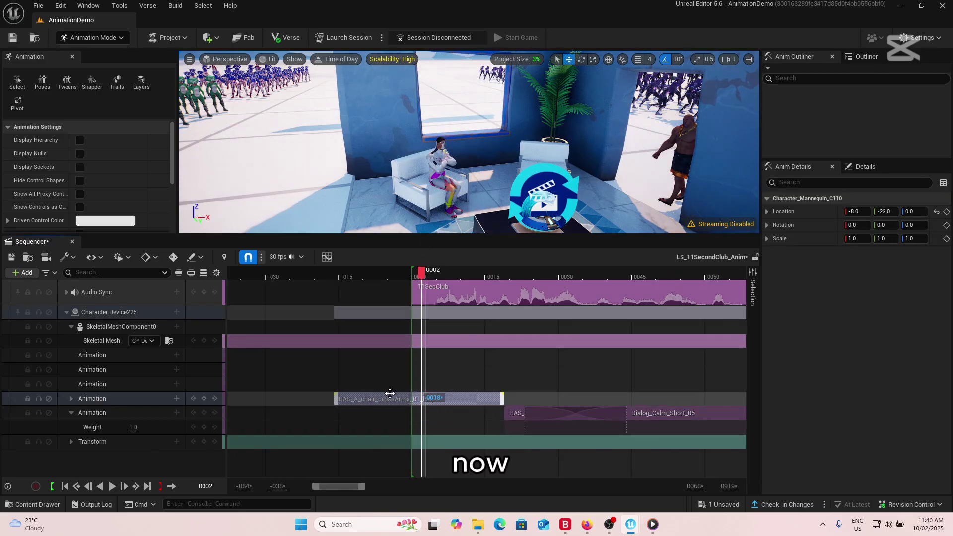
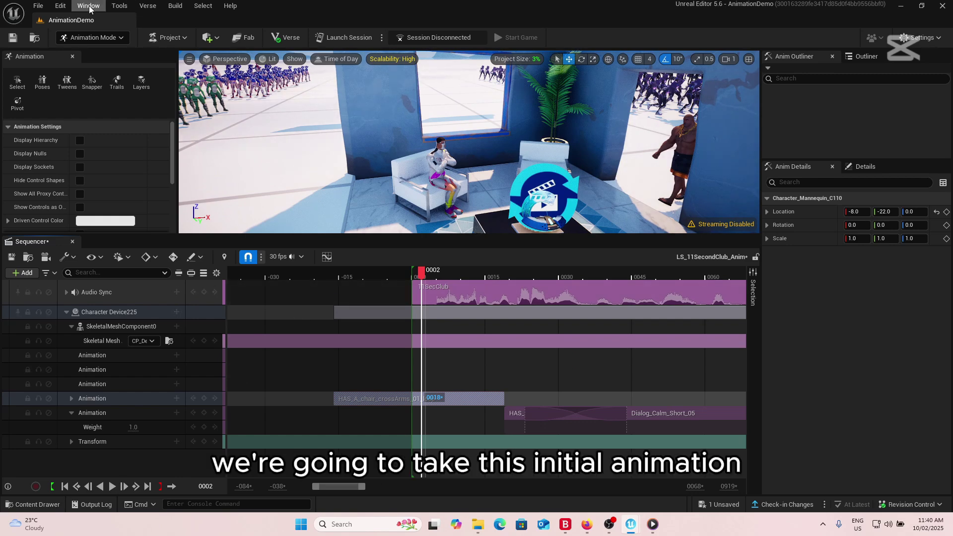
click(32, 510)
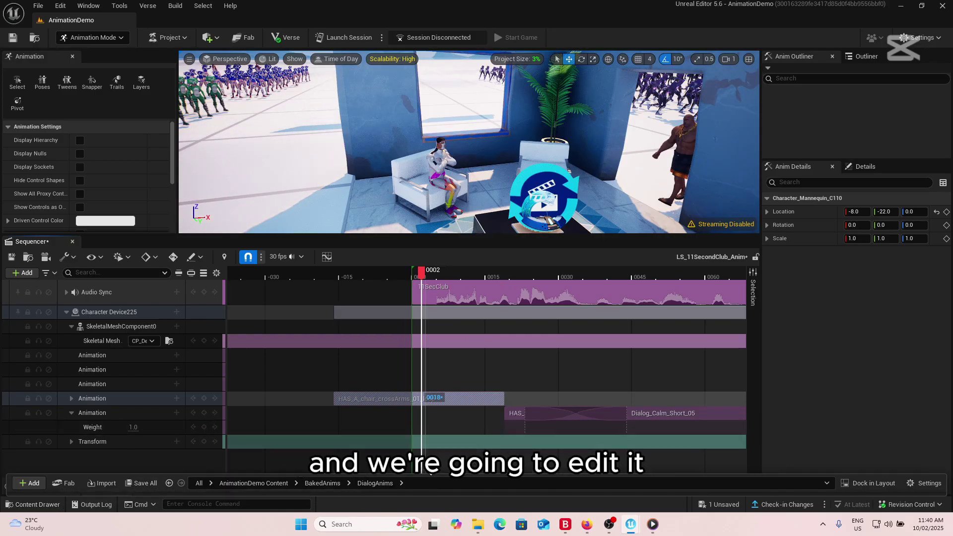
drag(430, 473, 430, 246)
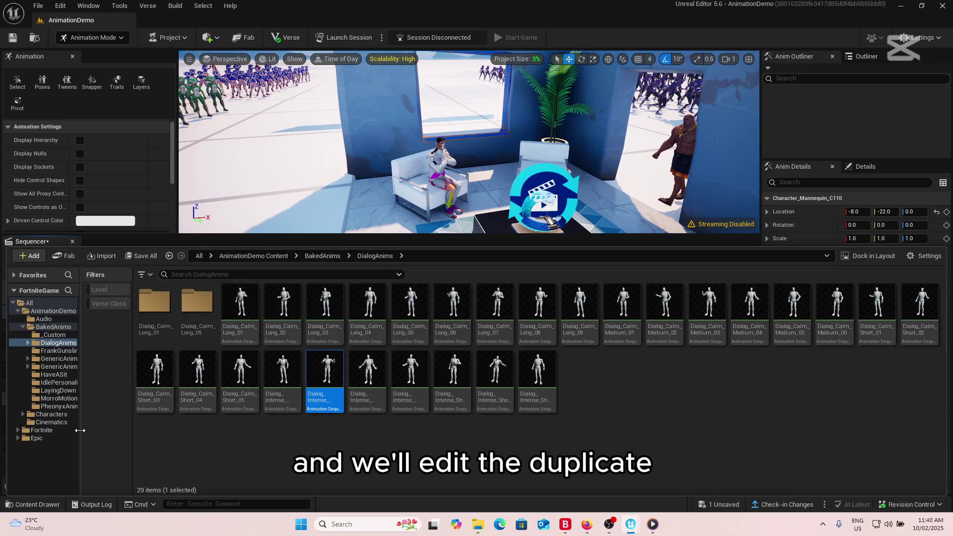
click(58, 327)
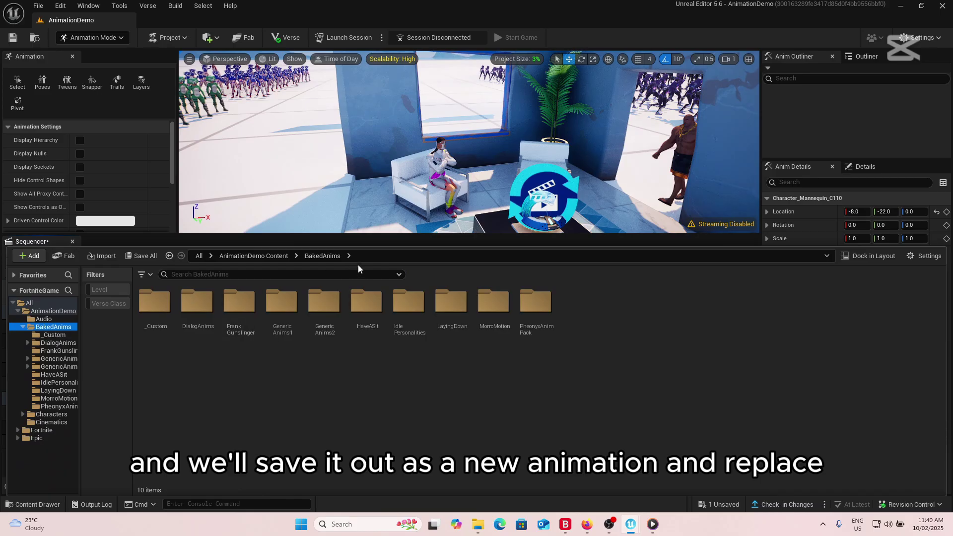
click(268, 274)
text(c)
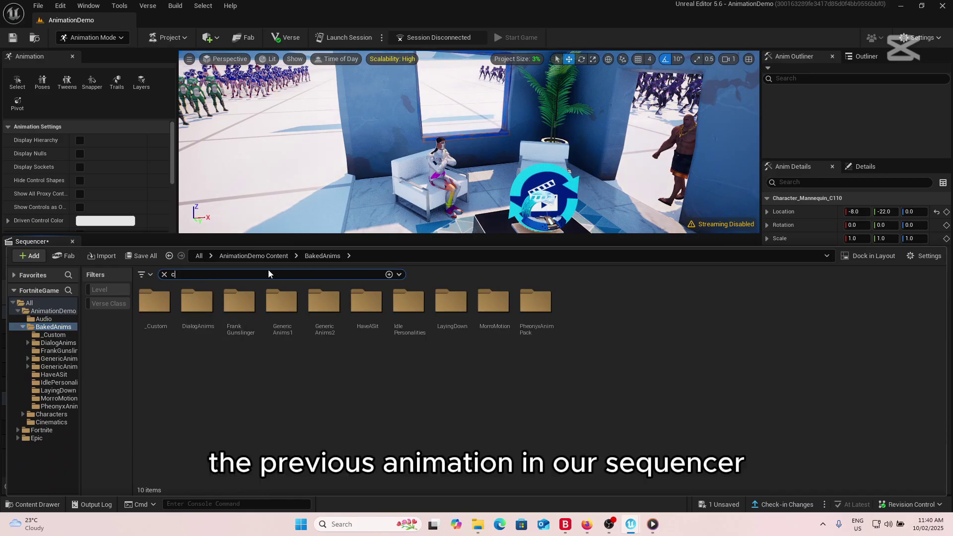
text(rossarms)
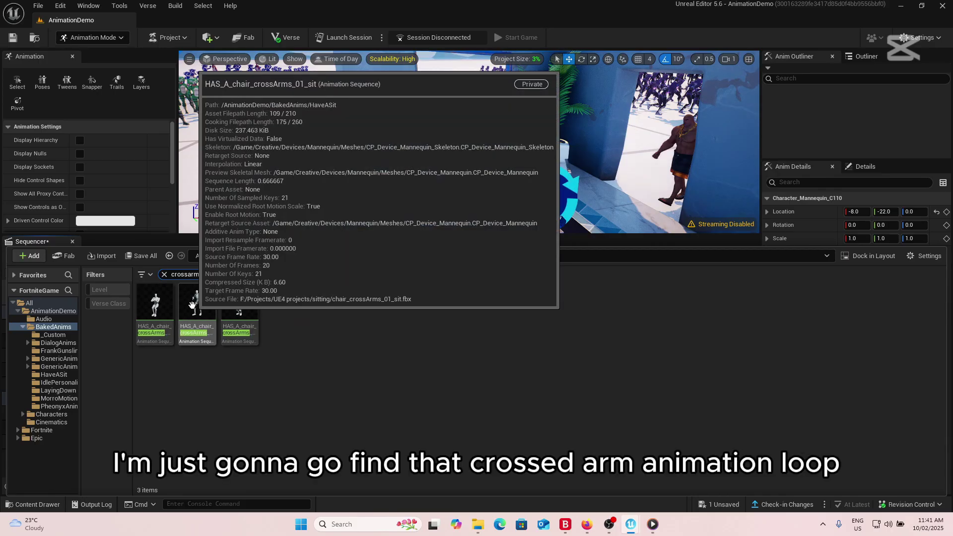
Step: Duplicate the HAS_A_chair_crossArms_01_loop animation sequence as HAS_A_chair_crossArms_01_loop1
click(191, 304)
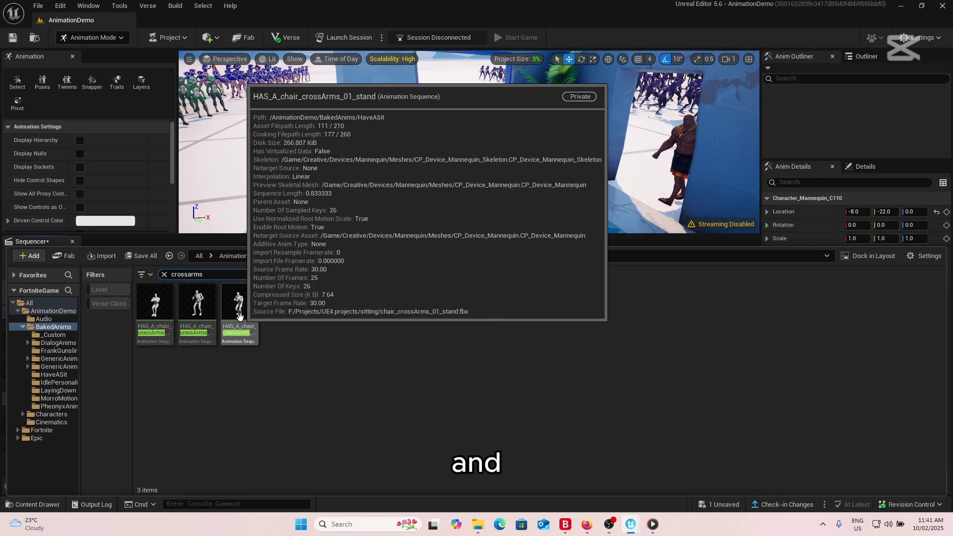
right_click(159, 317)
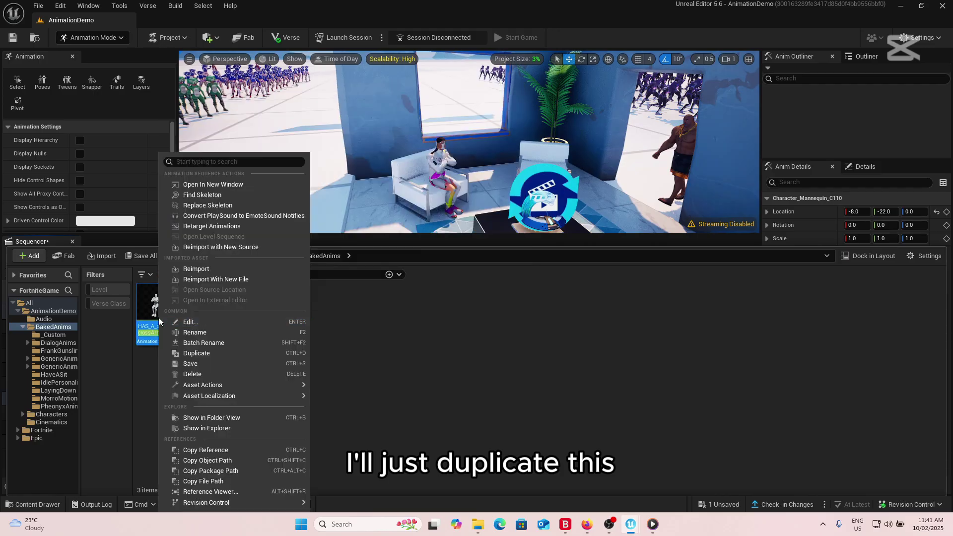
click(201, 353)
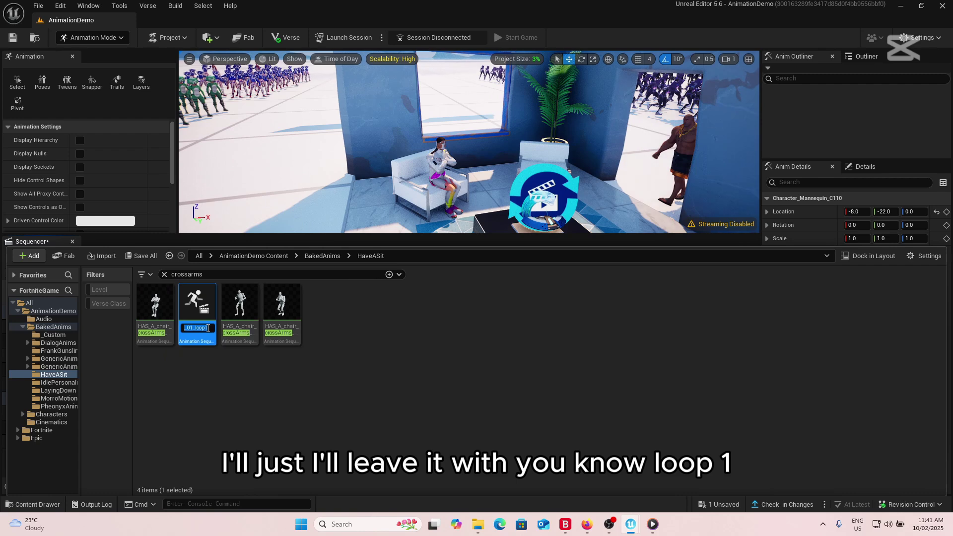
key(Return)
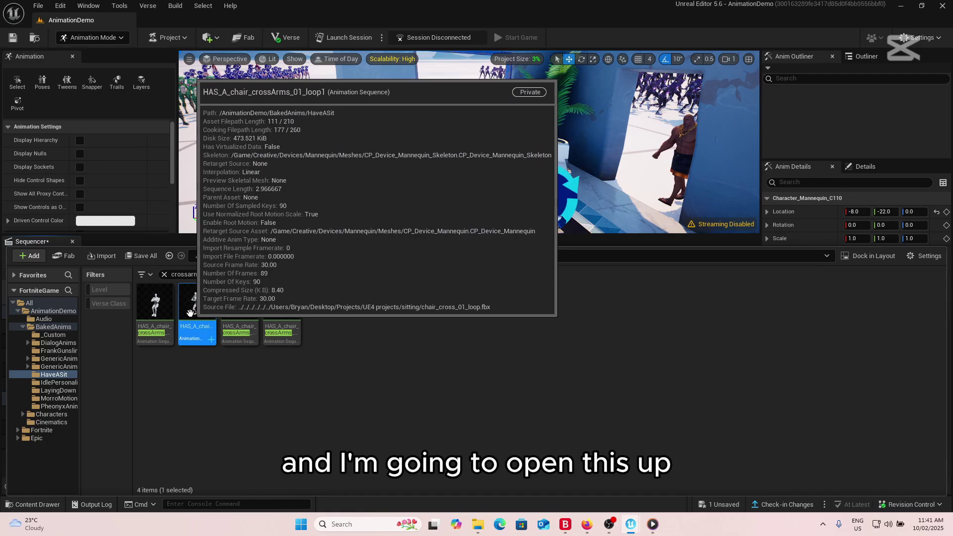
Step: Open the duplicated HAS_A_chair_crossArms_01_loop1 sequence in the animation editor
right_click(193, 321)
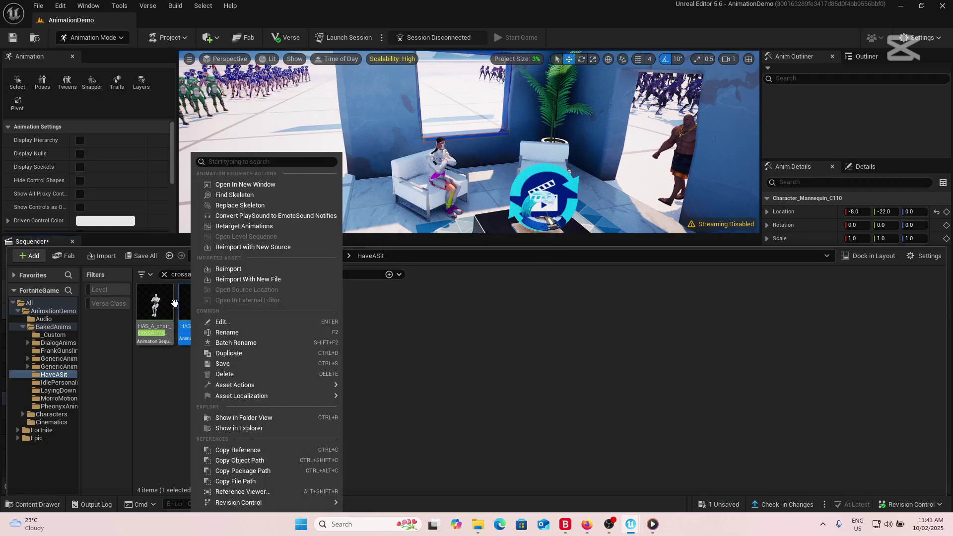
click(185, 299)
double_click(184, 298)
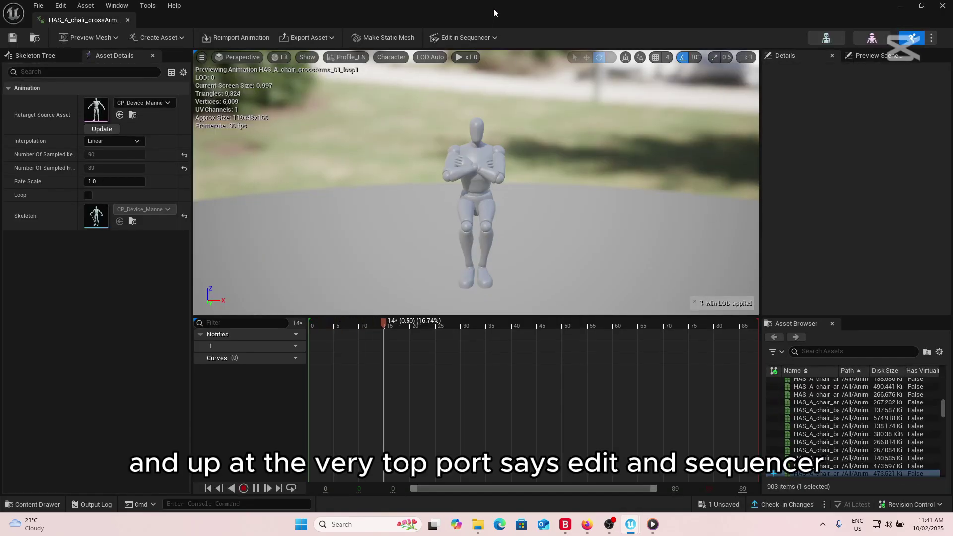
Step: Bake the loop1 animation to the CR_UEFN_Body control rig with Reduce Keys enabled, and close the animation editor
click(455, 37)
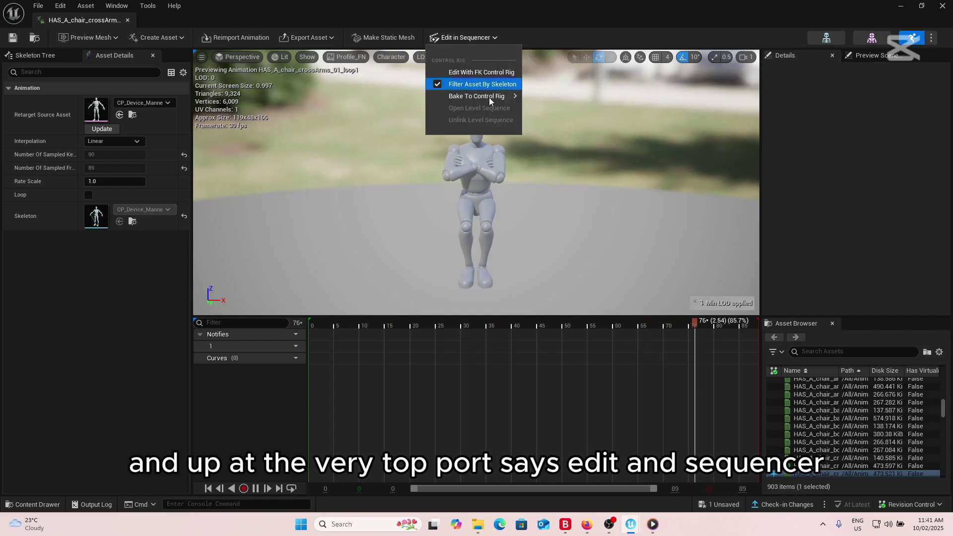
mouse_move(491, 97)
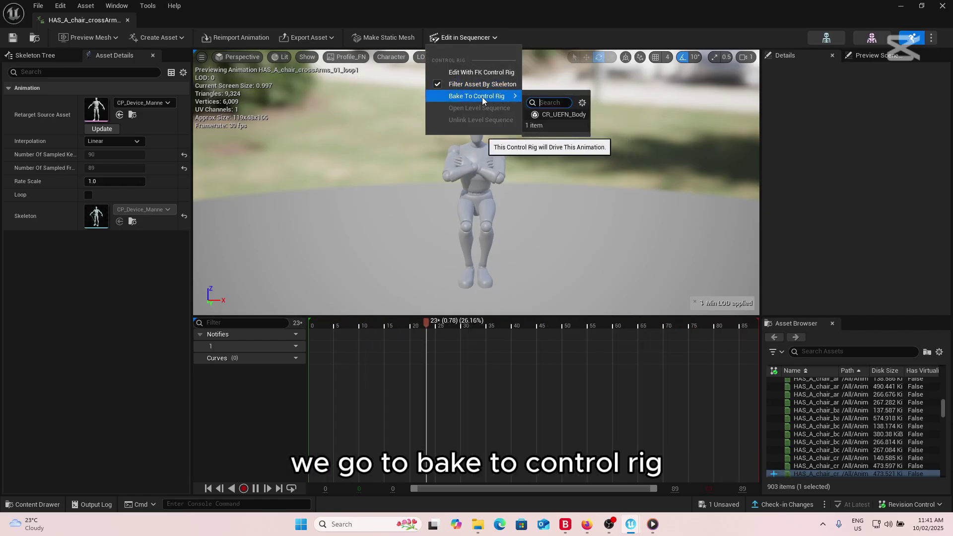
click(546, 115)
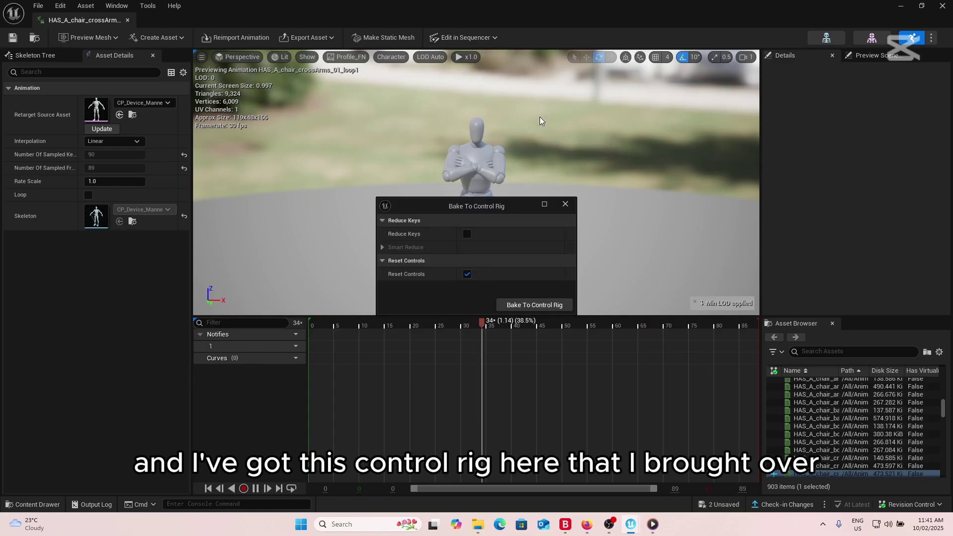
click(467, 234)
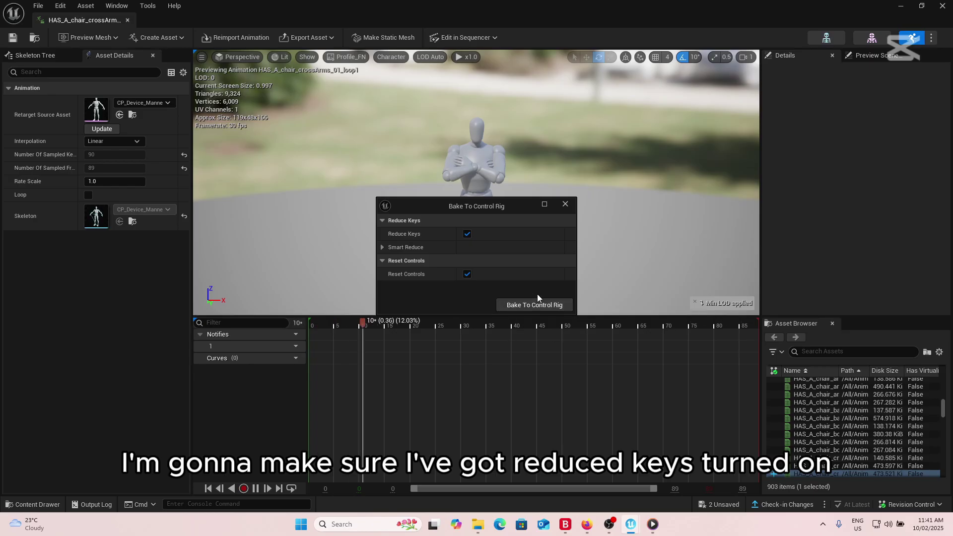
click(544, 309)
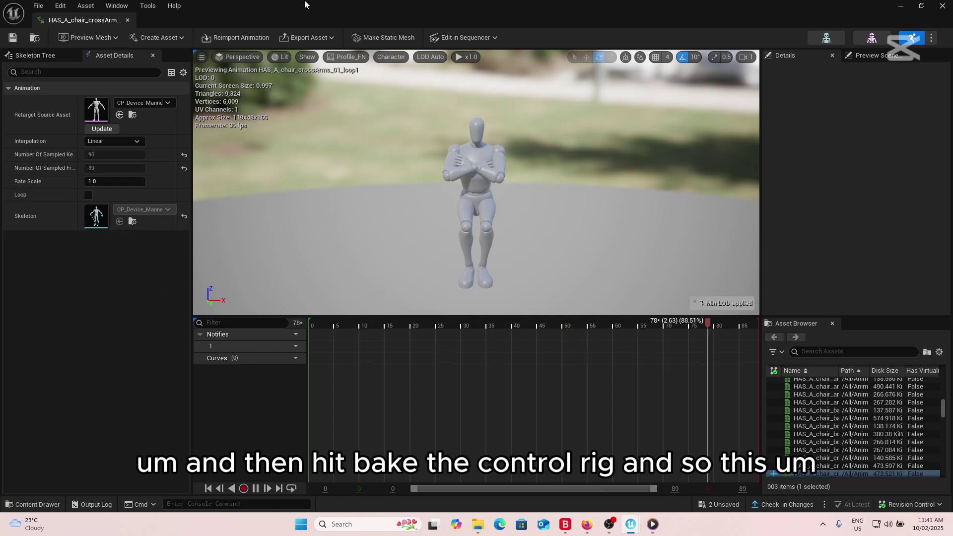
click(127, 20)
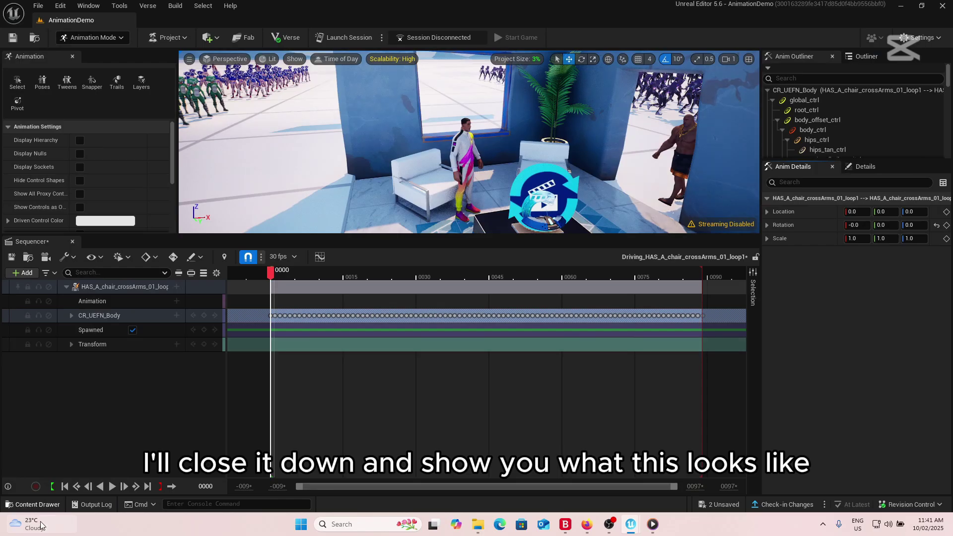
Step: Raise the baked crossArms_01_loop1 character above the floor and move it outside the room, to about Y 496.6 and Z 386.2
click(149, 317)
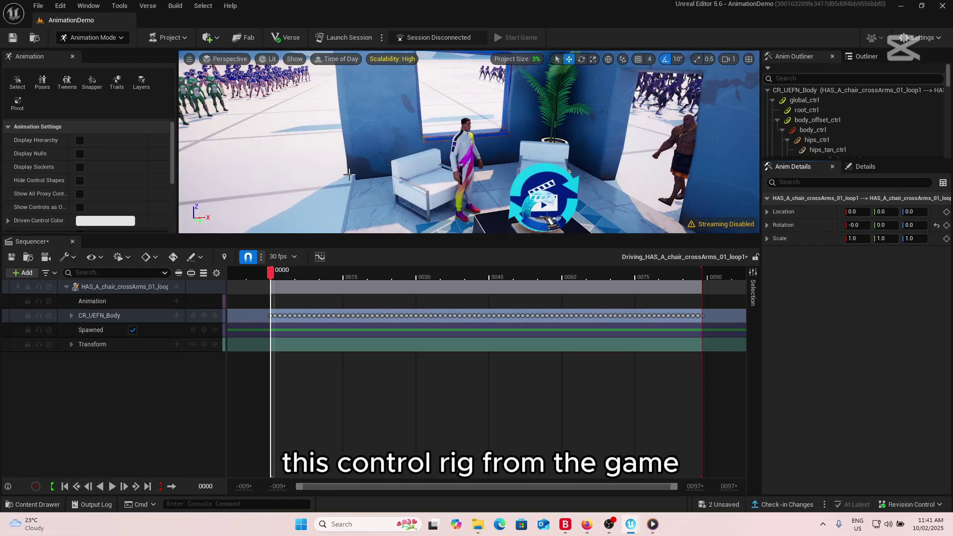
click(144, 287)
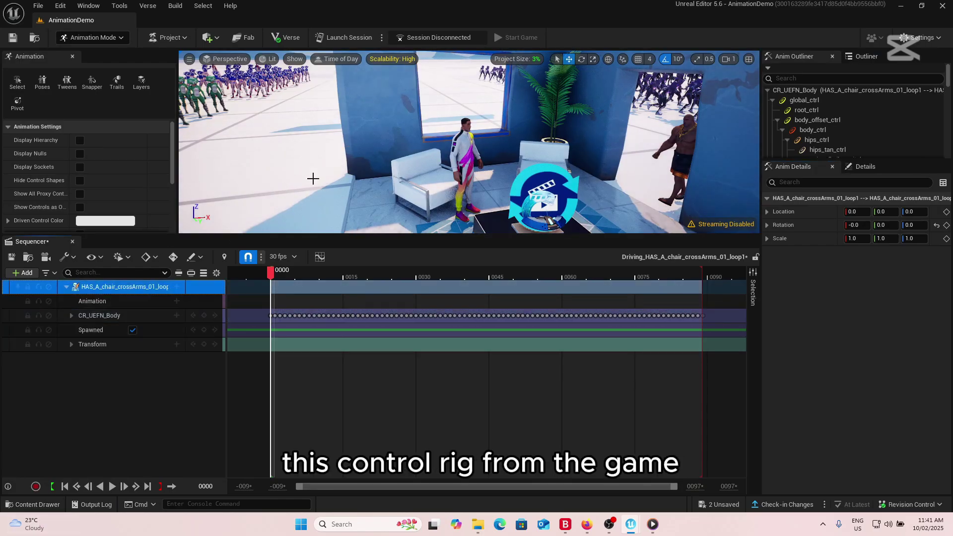
right_drag(312, 179, 456, 219)
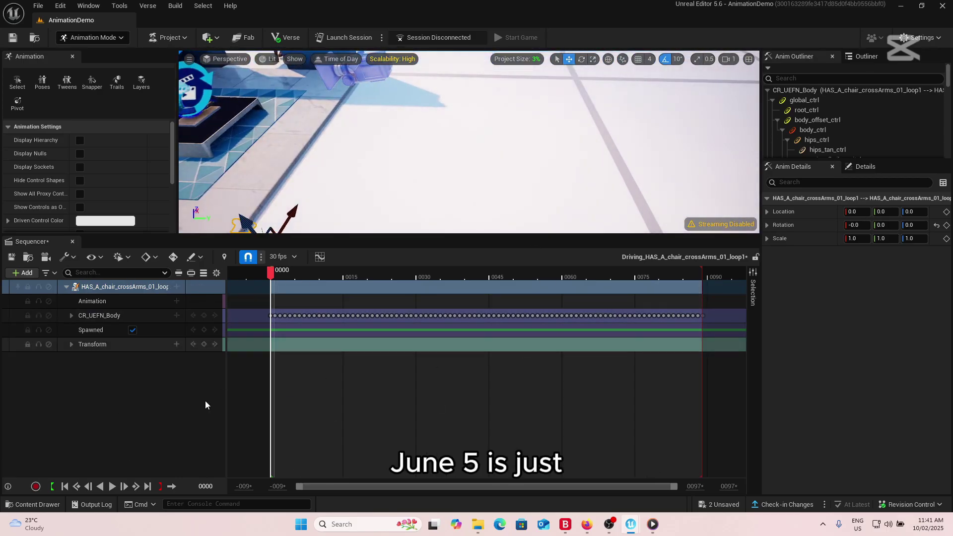
right_drag(373, 187, 343, 215)
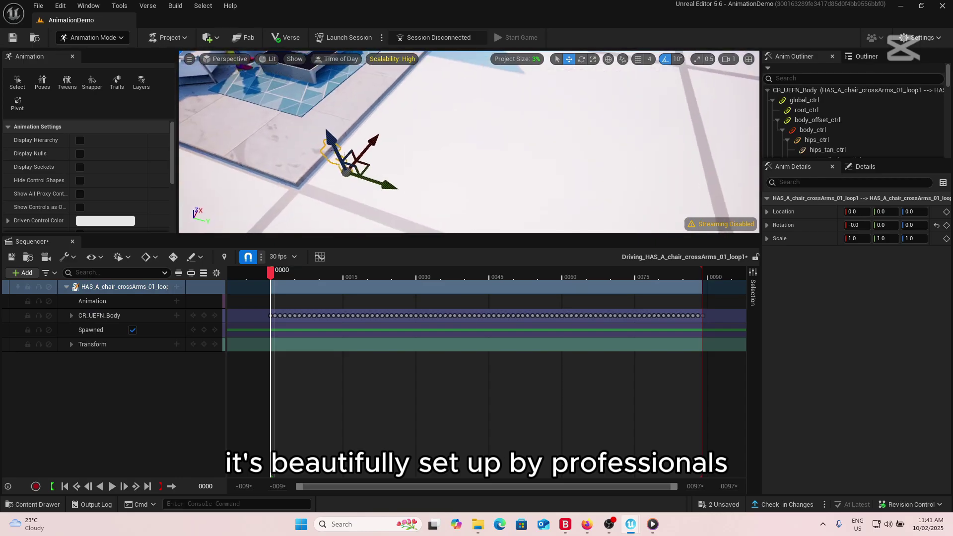
drag(333, 141, 314, 90)
right_drag(339, 179, 371, 158)
drag(372, 158, 361, 102)
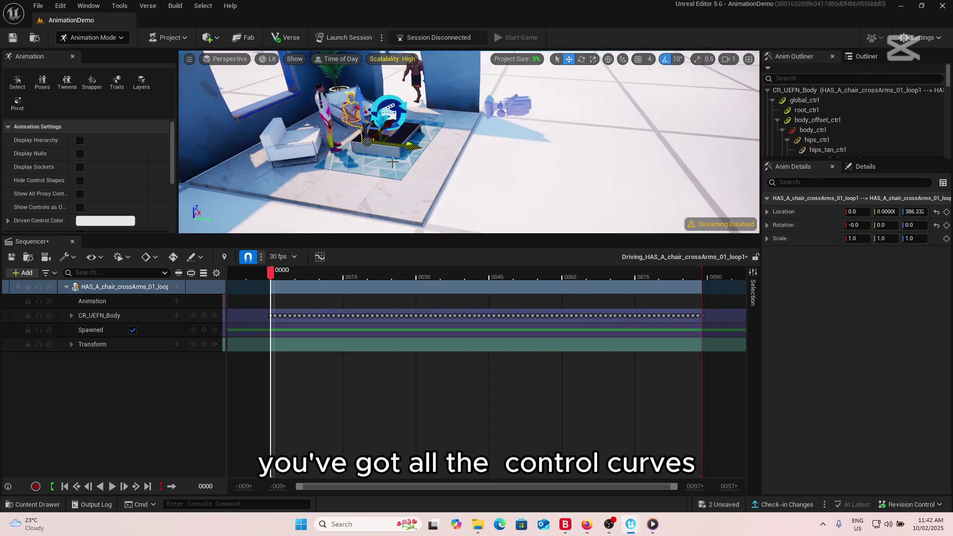
drag(413, 148, 586, 206)
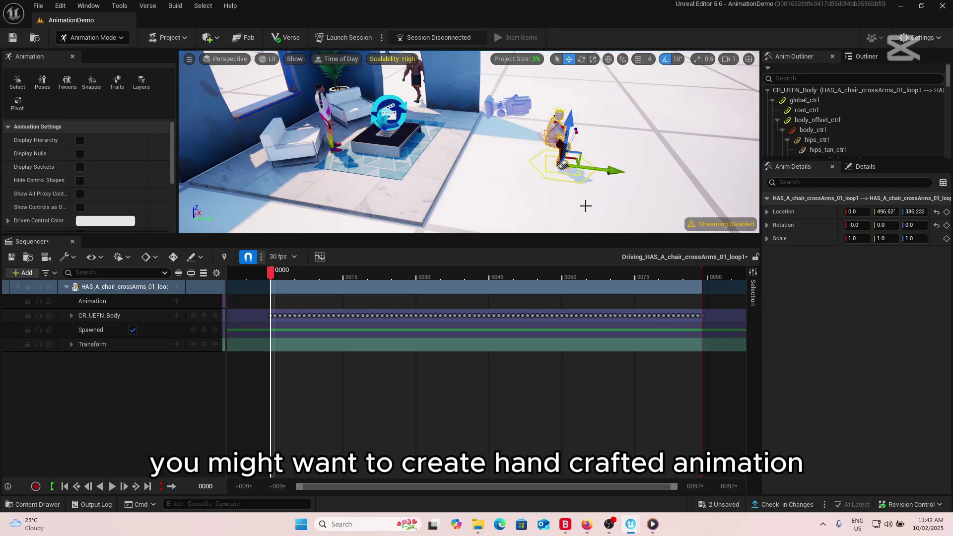
Step: Frame the seated mannequin and examine the control curves of its CR_UEFN_Body rig from several angles
key(f)
key(w)
mouse_move(469, 149)
right_down()
mouse_move(461, 154)
mouse_move(442, 134)
mouse_move(469, 132)
mouse_move(454, 134)
mouse_move(454, 154)
mouse_move(479, 142)
right_up()
key(s)
key(w)
mouse_move(585, 206)
right_down()
mouse_move(579, 201)
mouse_move(585, 206)
right_up()
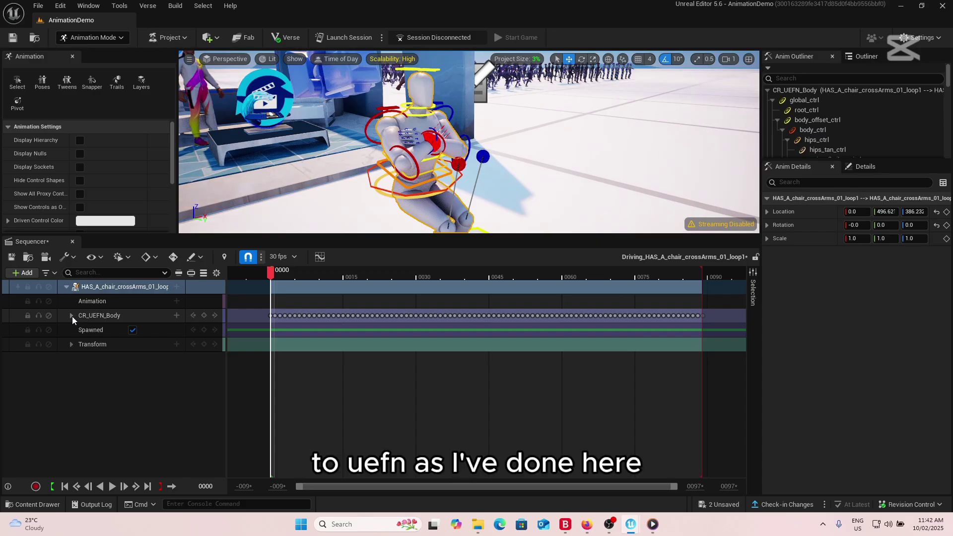
right_drag(396, 145, 437, 145)
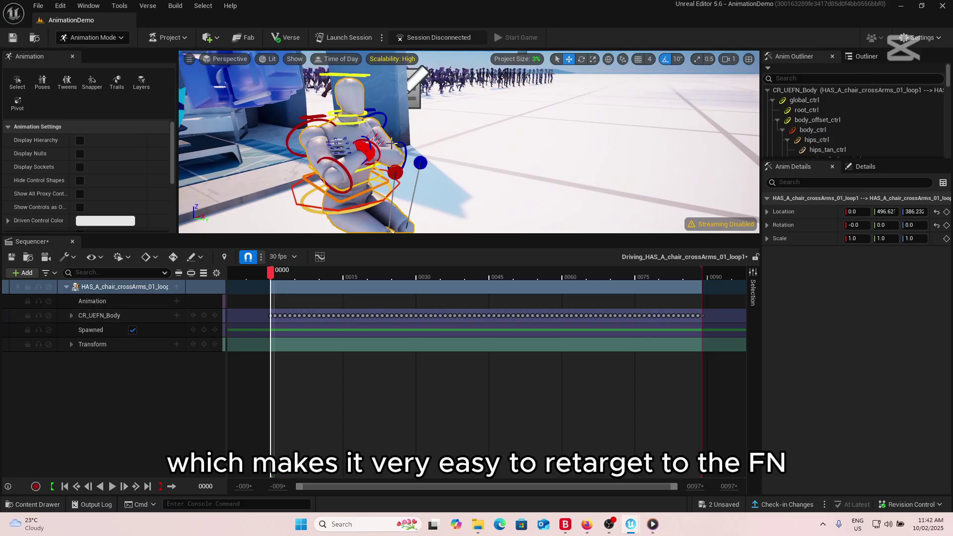
right_drag(352, 142, 336, 159)
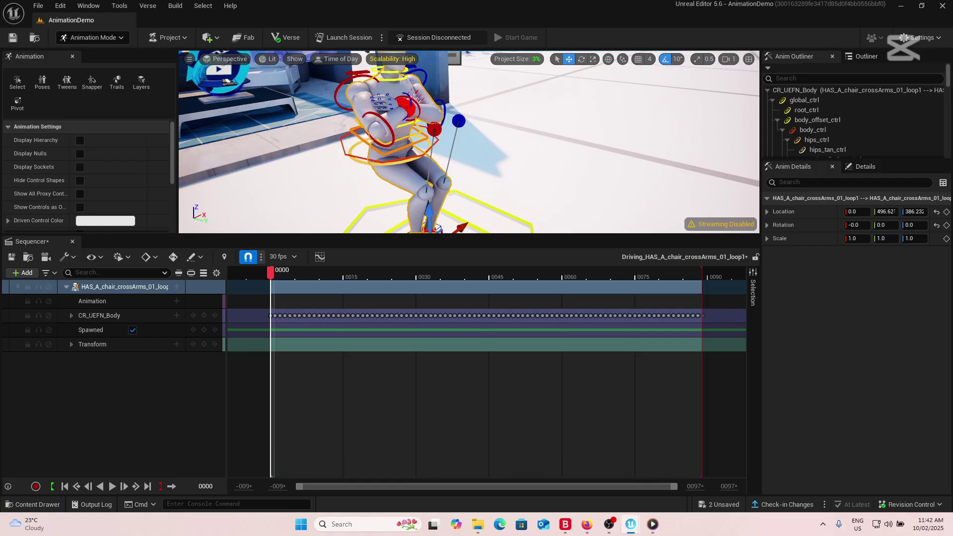
right_drag(394, 122, 394, 103)
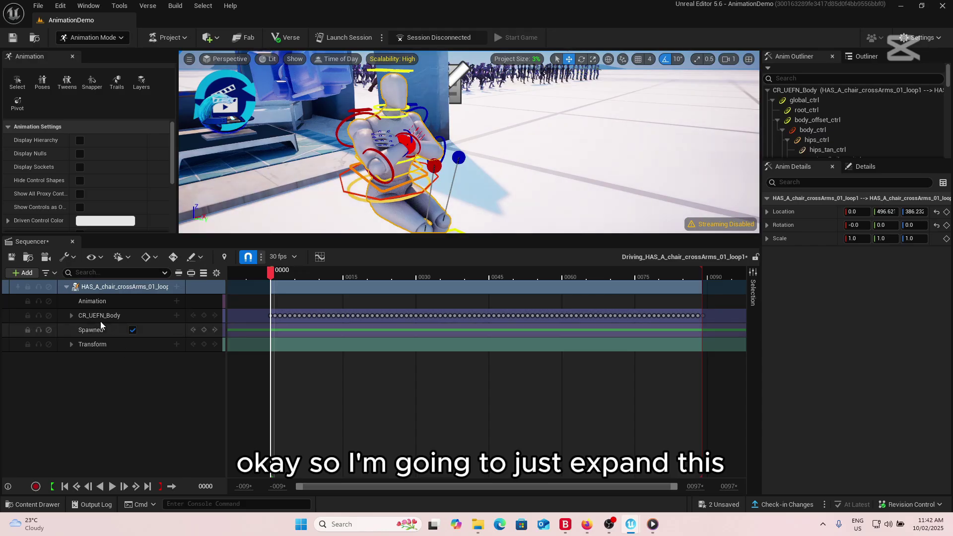
Step: Expand the CR_UEFN_Body track to list its controls and select neck_02_ctrl on the mannequin
click(71, 318)
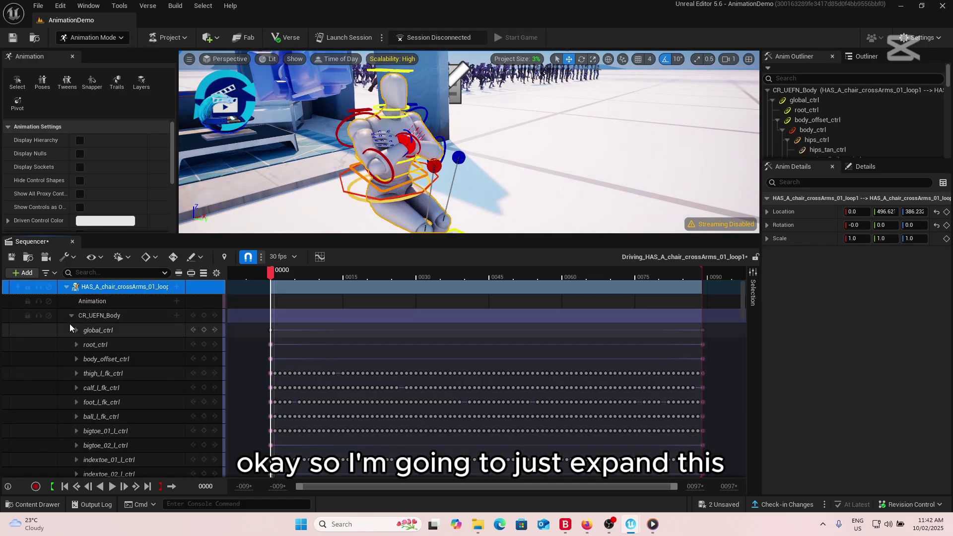
click(382, 109)
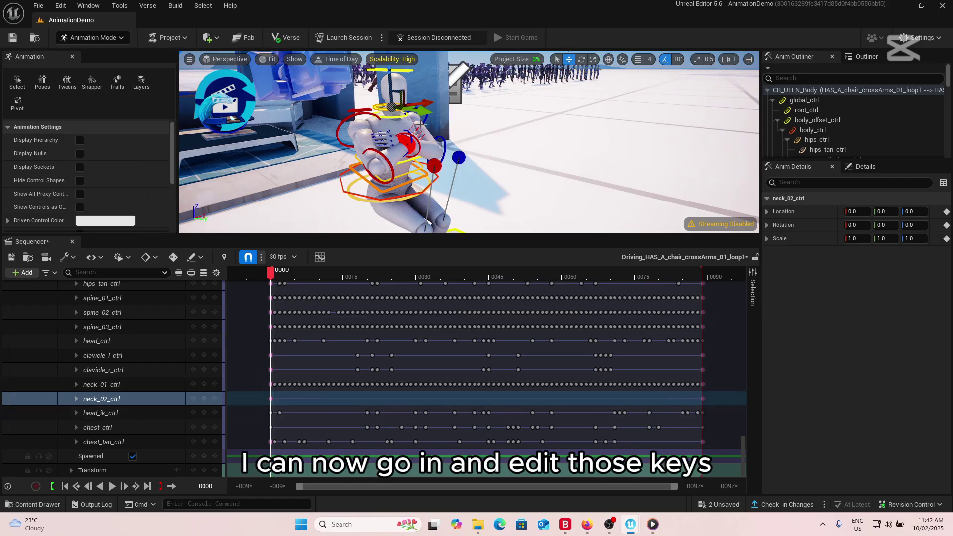
Step: Try rotating neck_02_ctrl forward by about 40 degrees, undo it, and test the rotation of neck_01_ctrl
right_drag(417, 121, 432, 145)
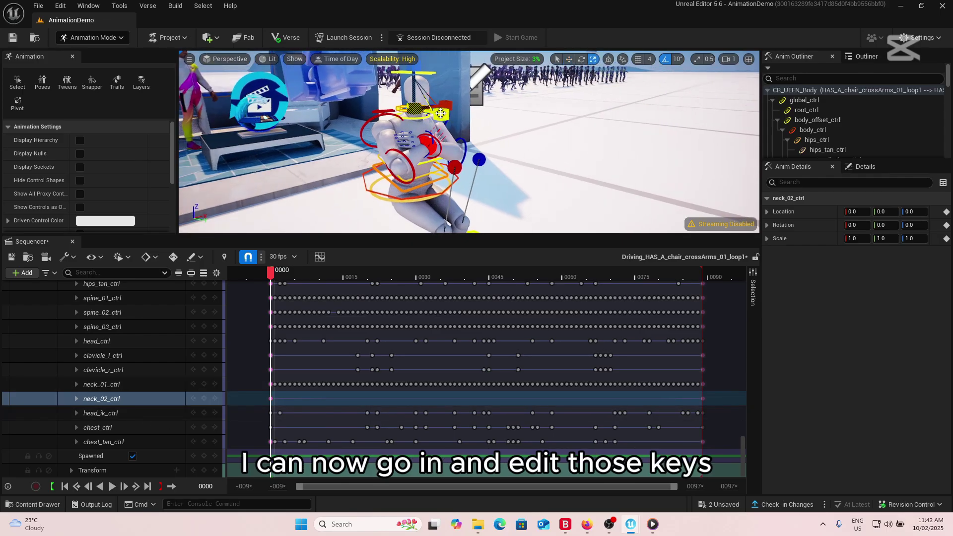
key(e)
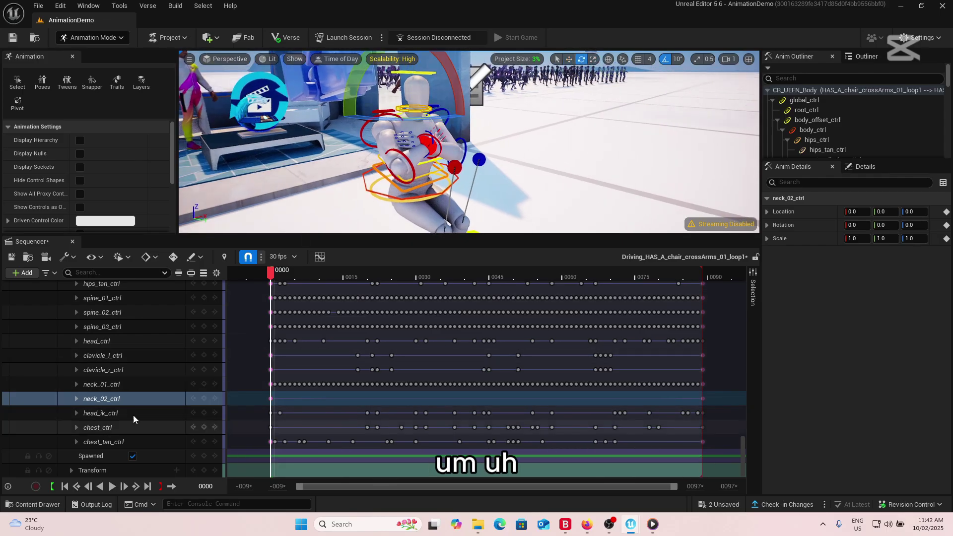
drag(459, 86, 460, 86)
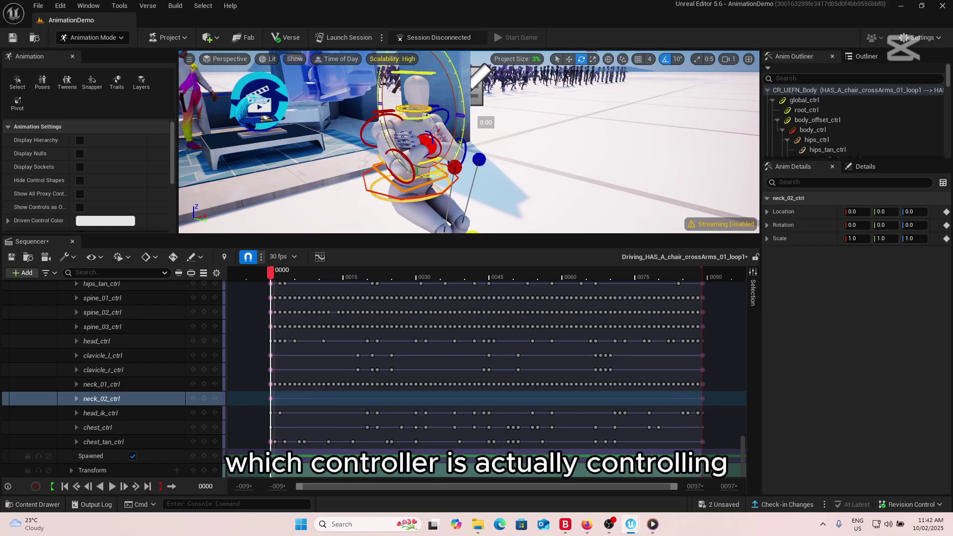
drag(480, 143, 461, 189)
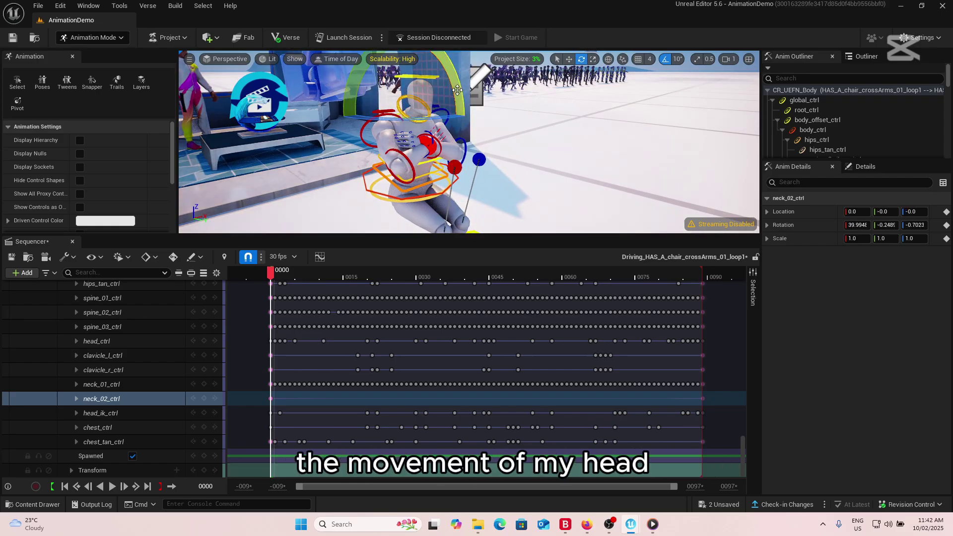
key(ctrl+z)
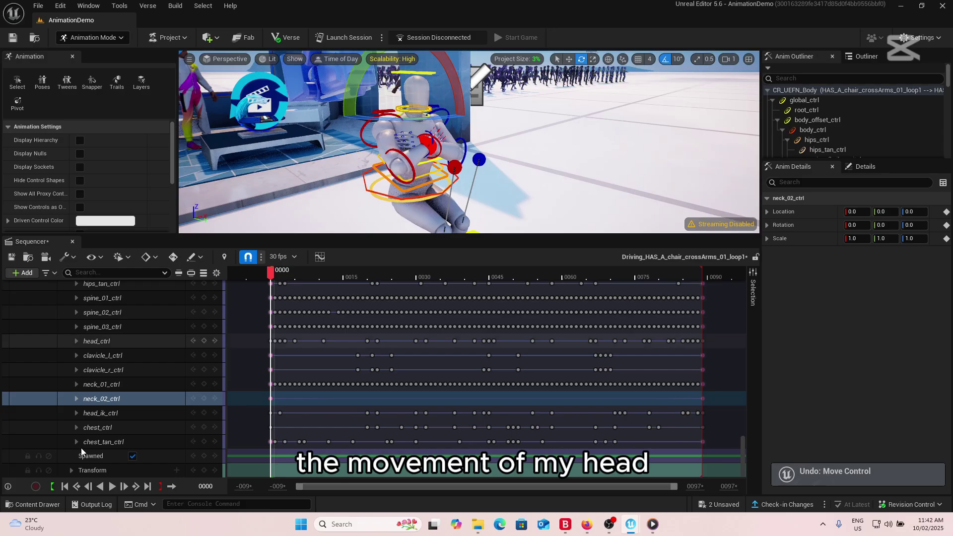
click(132, 385)
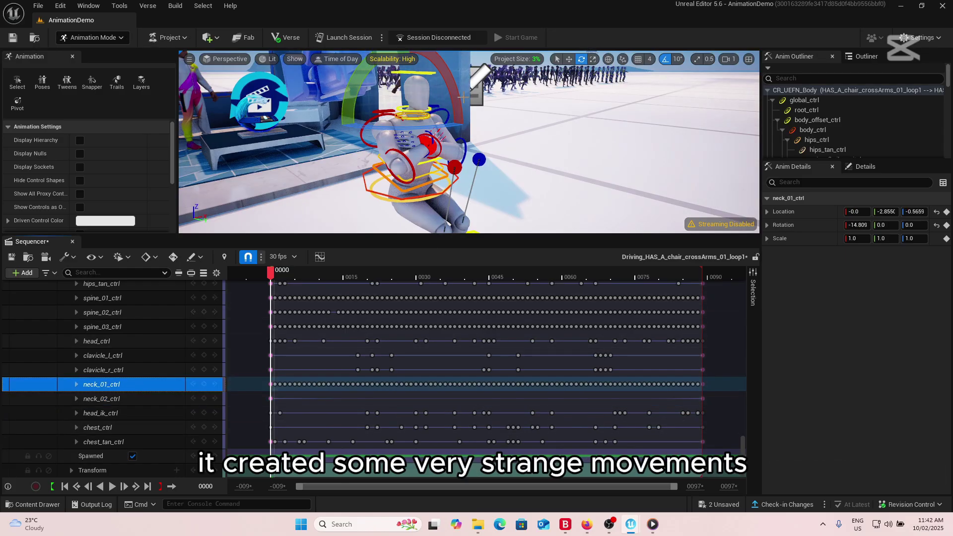
mouse_move(457, 108)
mouse_down()
mouse_move(457, 149)
mouse_move(456, 97)
mouse_up()
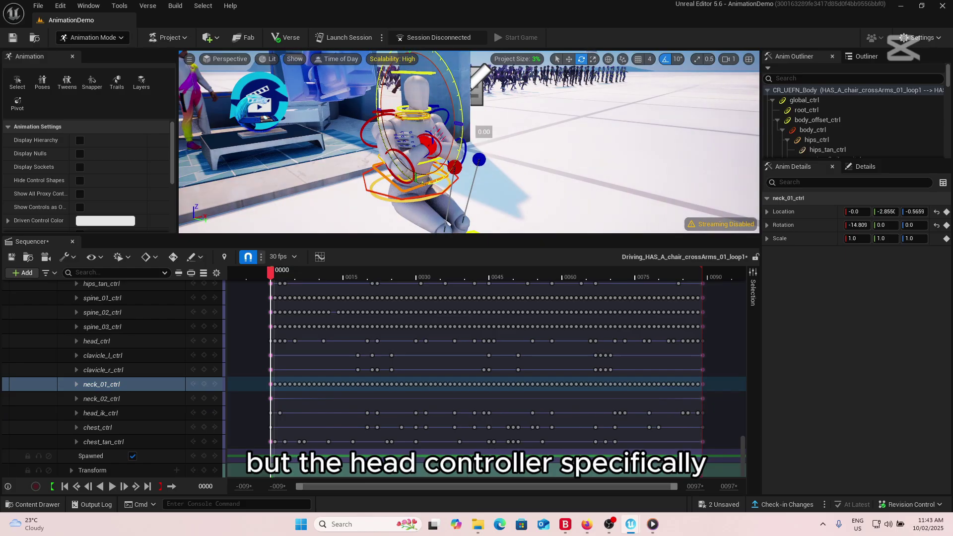
click(579, 108)
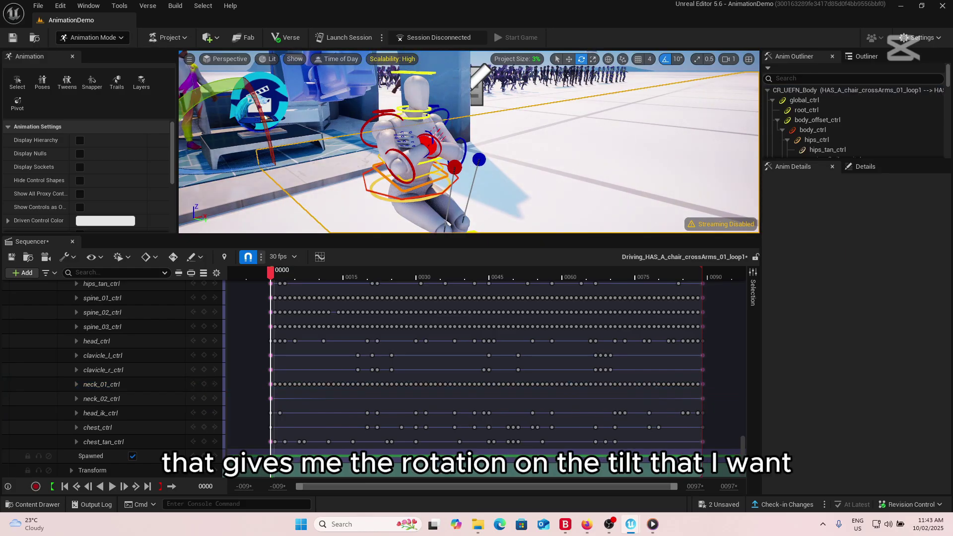
Step: Tilt head_ctrl forward to an X rotation of about 17.2 degrees and key it at frame 0
click(431, 73)
drag(444, 76, 450, 87)
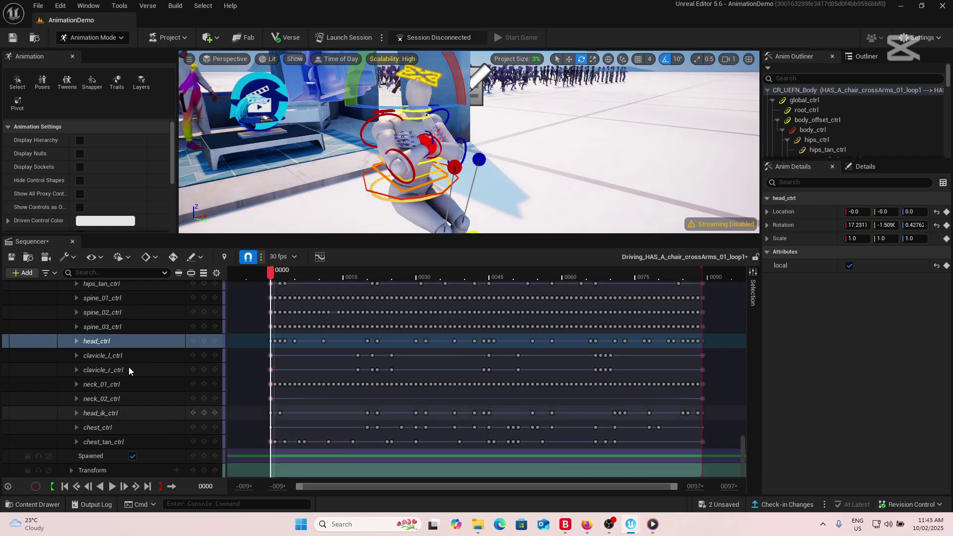
click(204, 342)
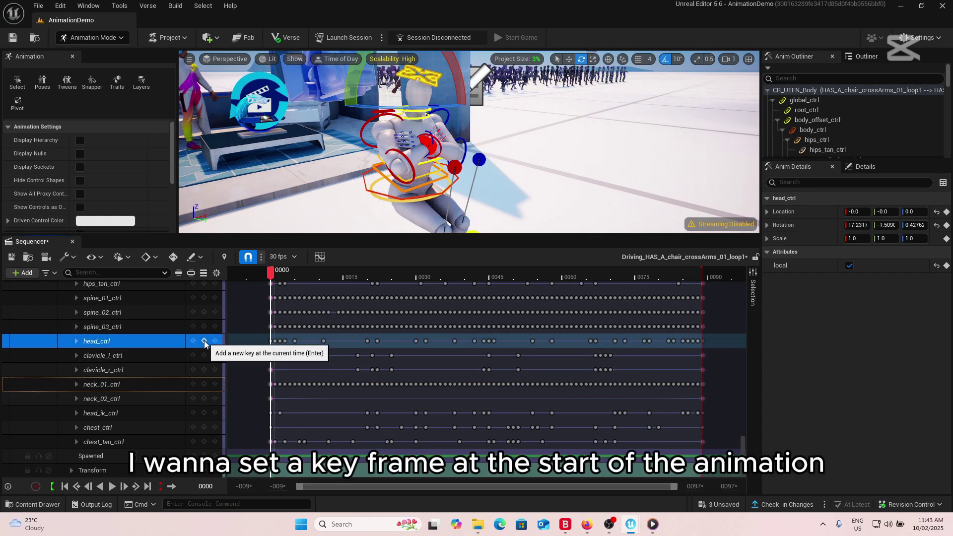
Step: Delete all keys on the head_ctrl track and return to frame 0
drag(272, 278, 280, 303)
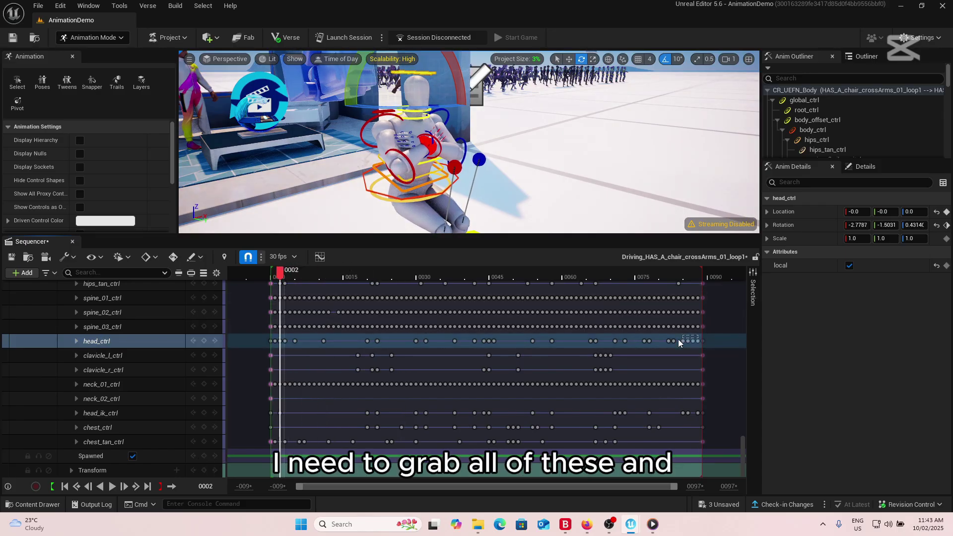
drag(678, 339, 272, 342)
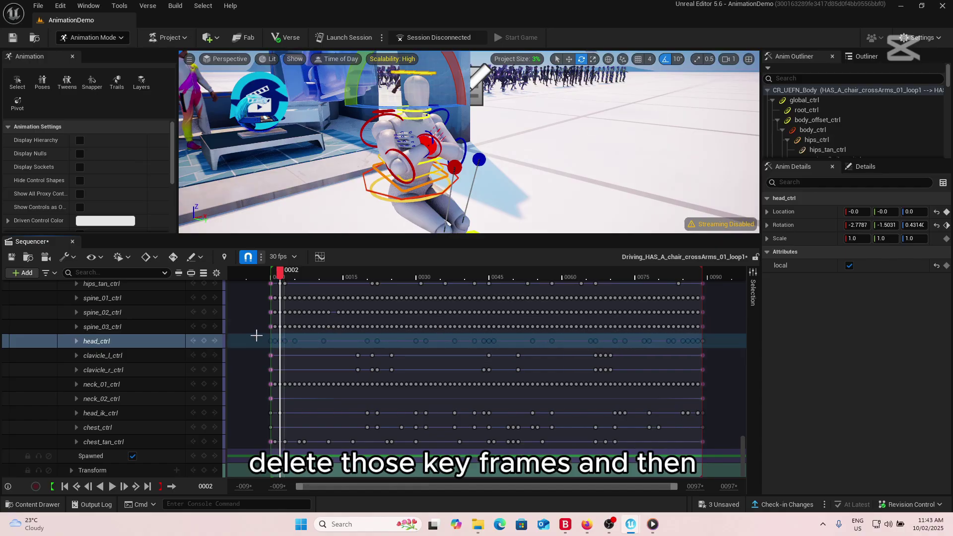
right_drag(461, 350, 420, 350)
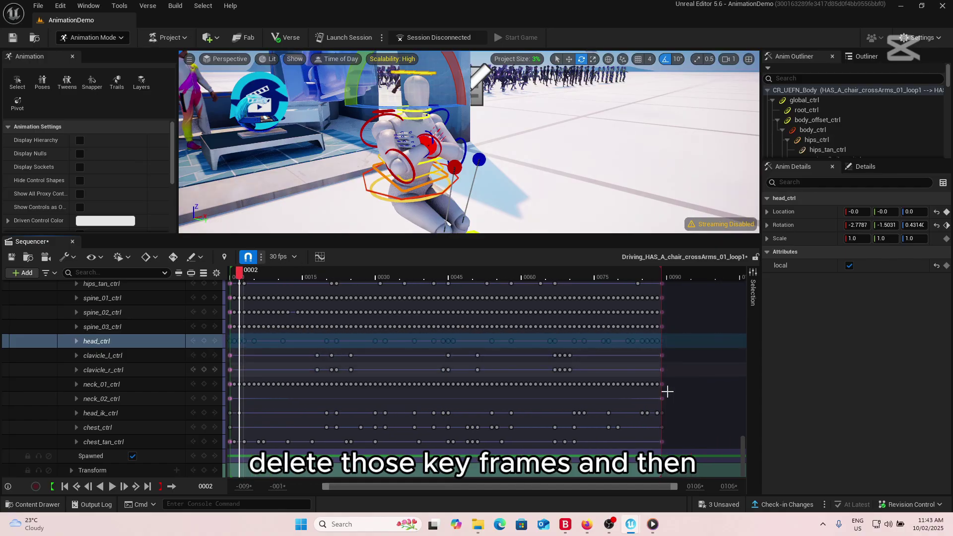
drag(490, 490, 446, 490)
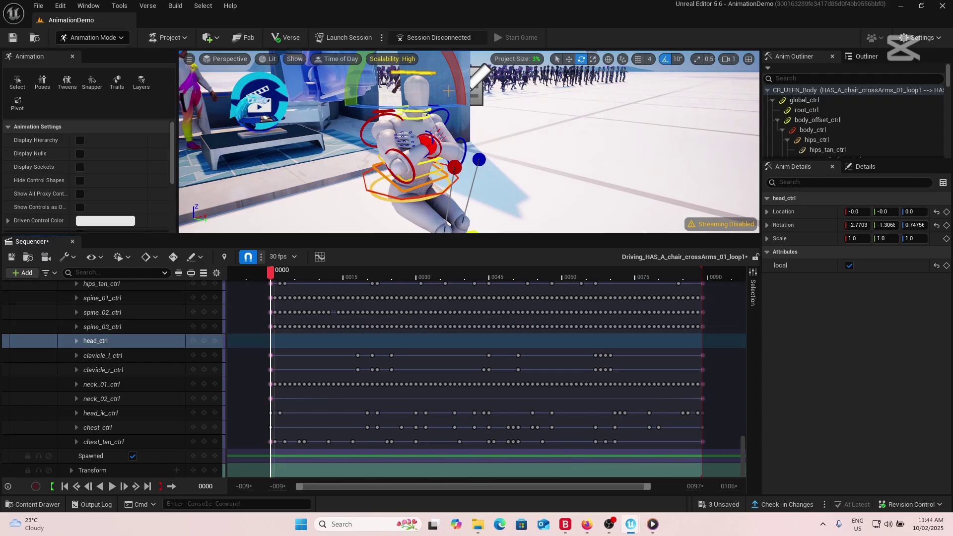
Step: Tilt head_ctrl forward to an X rotation of about 27.2 degrees and key the lowered-head pose at frame 0
click(467, 98)
drag(467, 114, 467, 127)
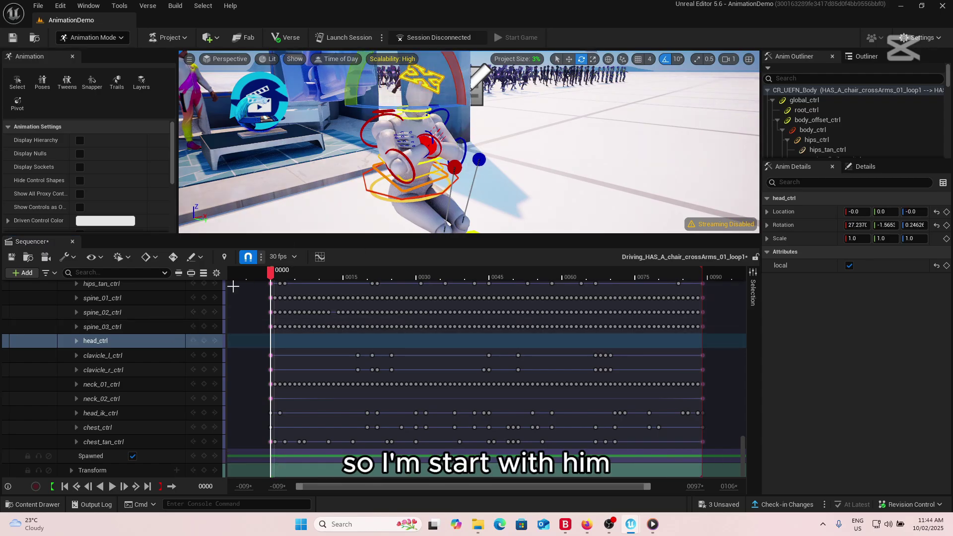
click(204, 341)
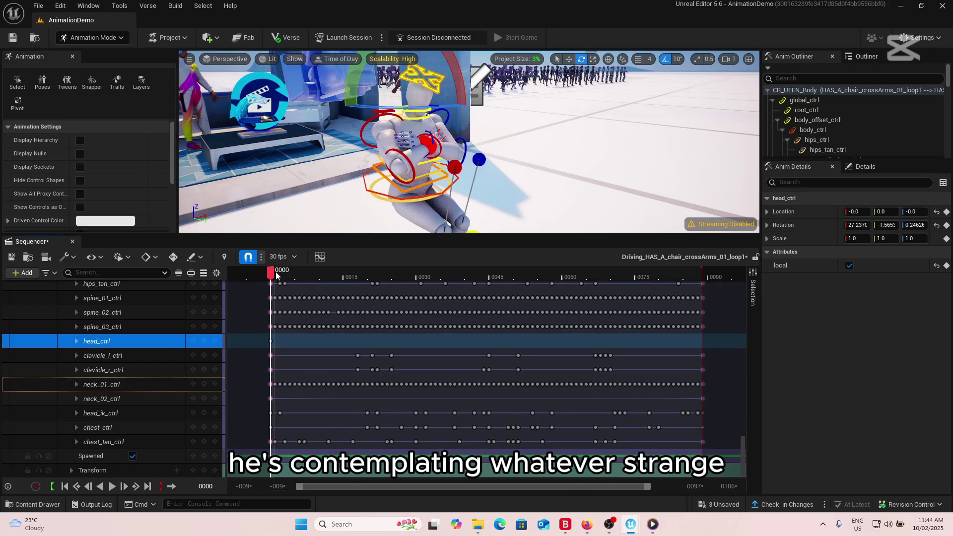
Step: At frame 21, key head_ctrl to hold the lowered pose, turn it sideways by 10 degrees and key it again
drag(270, 272, 316, 283)
drag(388, 296, 363, 285)
click(204, 341)
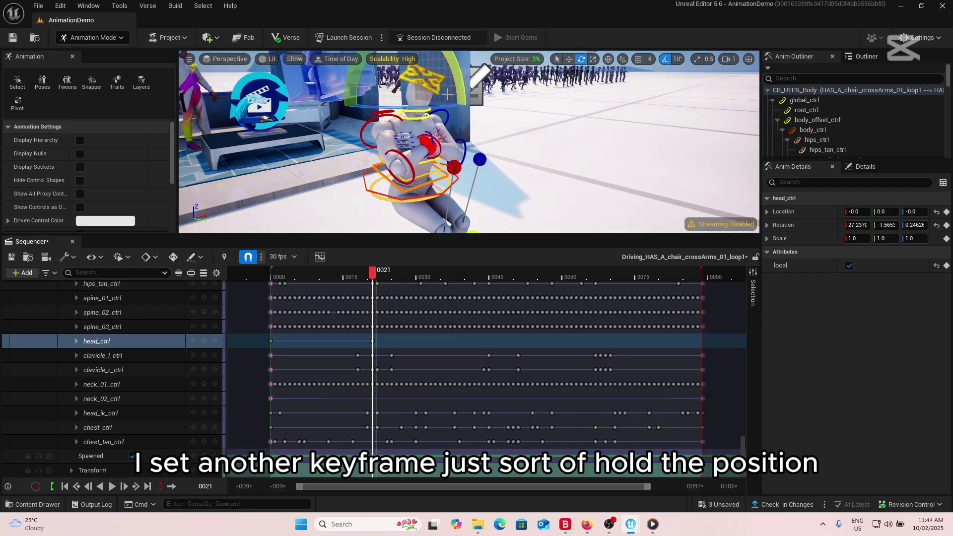
drag(462, 116, 475, 130)
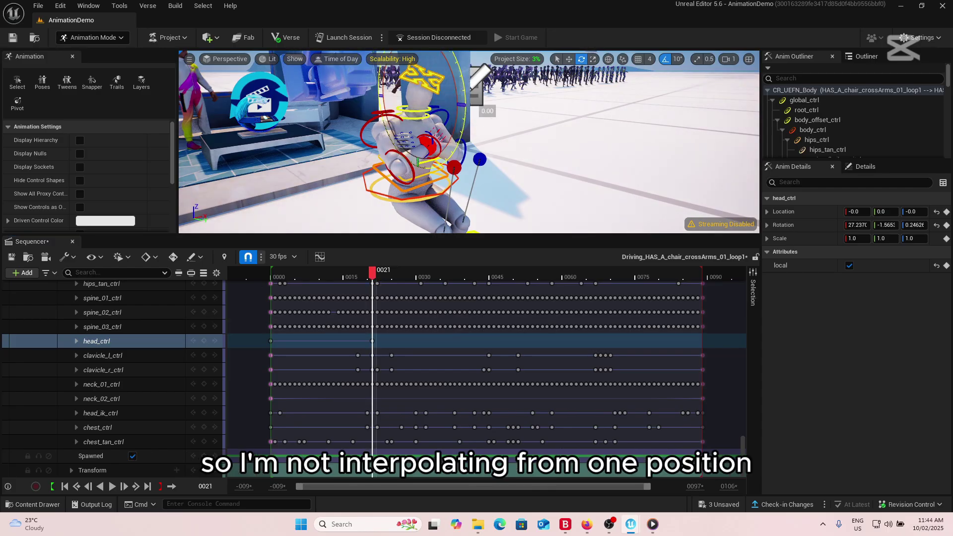
drag(418, 107, 469, 98)
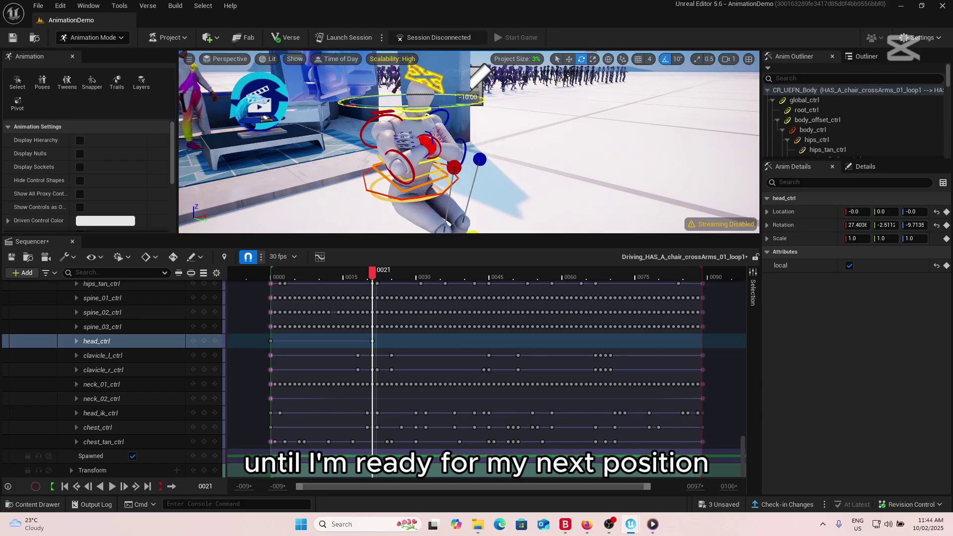
click(209, 341)
Step: At frame 40, raise and turn head_ctrl to a rotation of about 10.5, -14.1, -26.9 and key it
drag(373, 277, 466, 317)
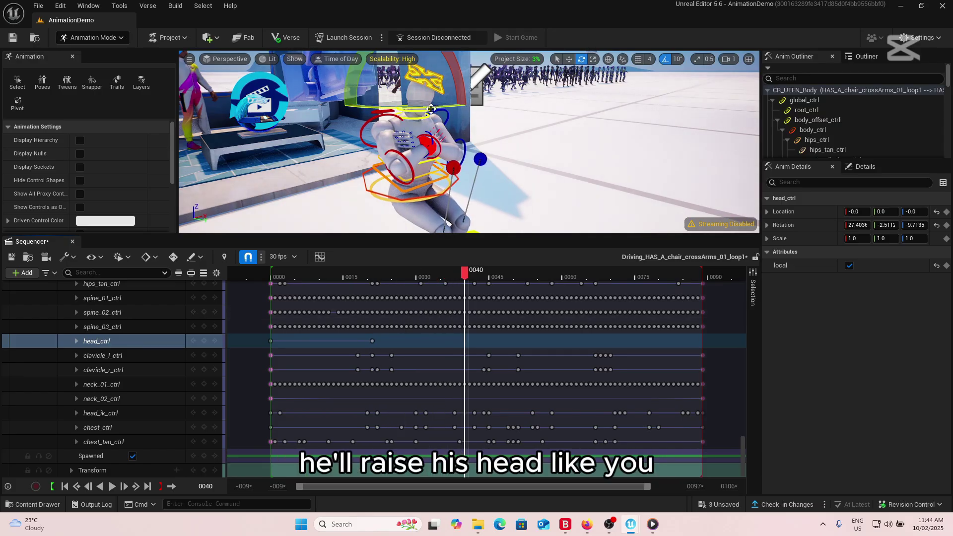
drag(433, 110, 459, 61)
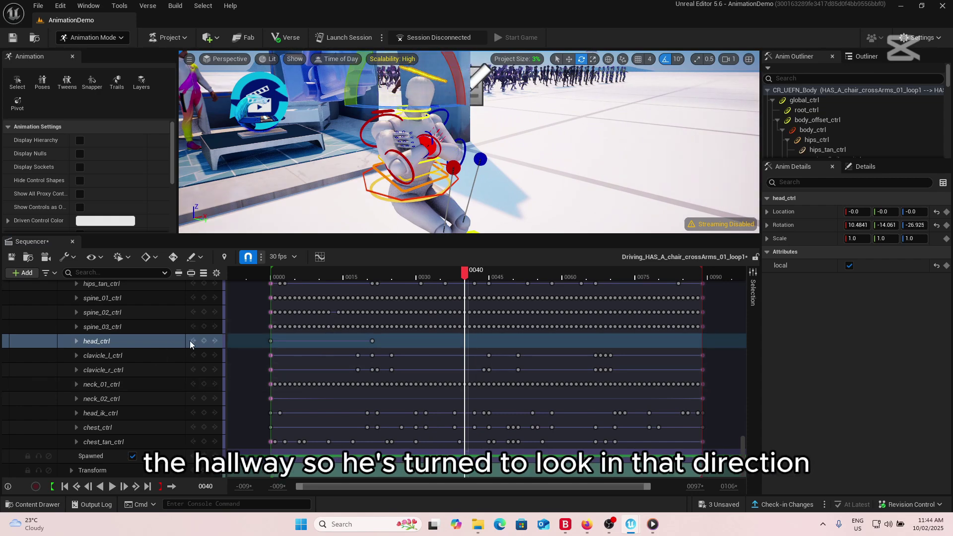
click(204, 341)
Step: At frame 64, key head_ctrl, raise it to a rotation of about 1.1, -18.4, -24.4 and key it again
drag(458, 268, 474, 273)
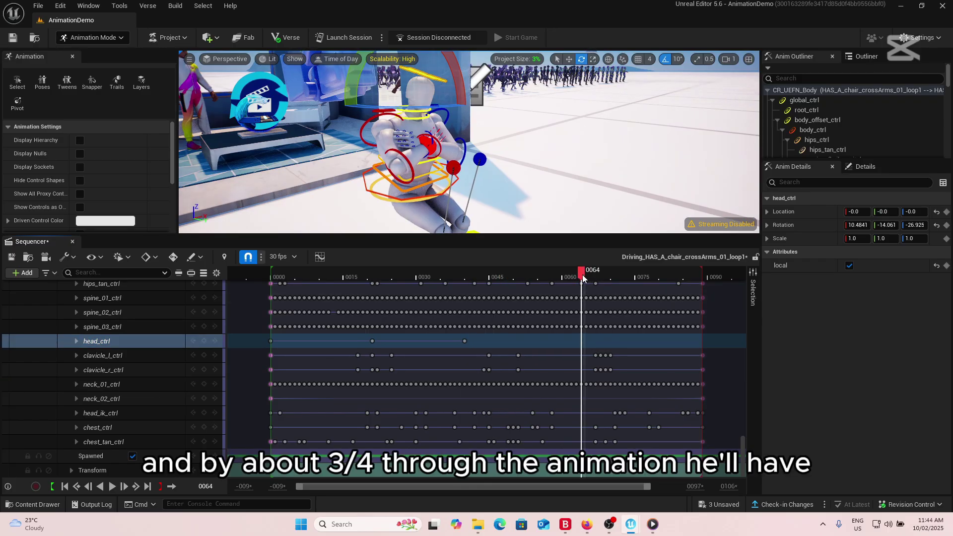
click(205, 341)
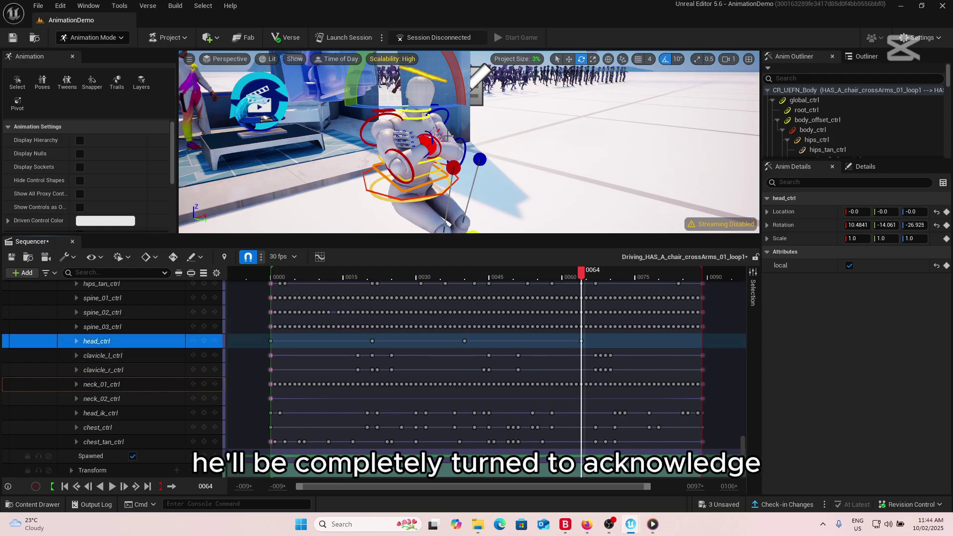
click(467, 106)
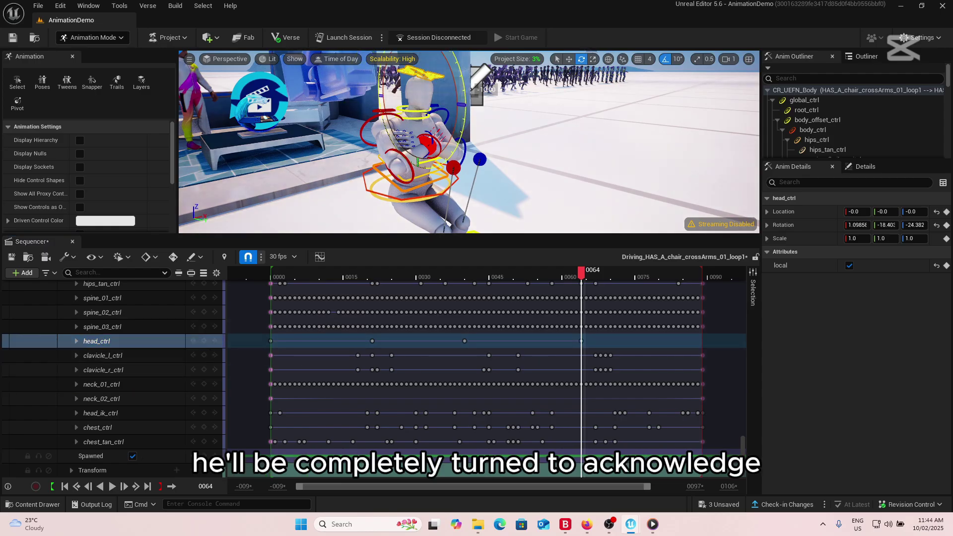
click(205, 341)
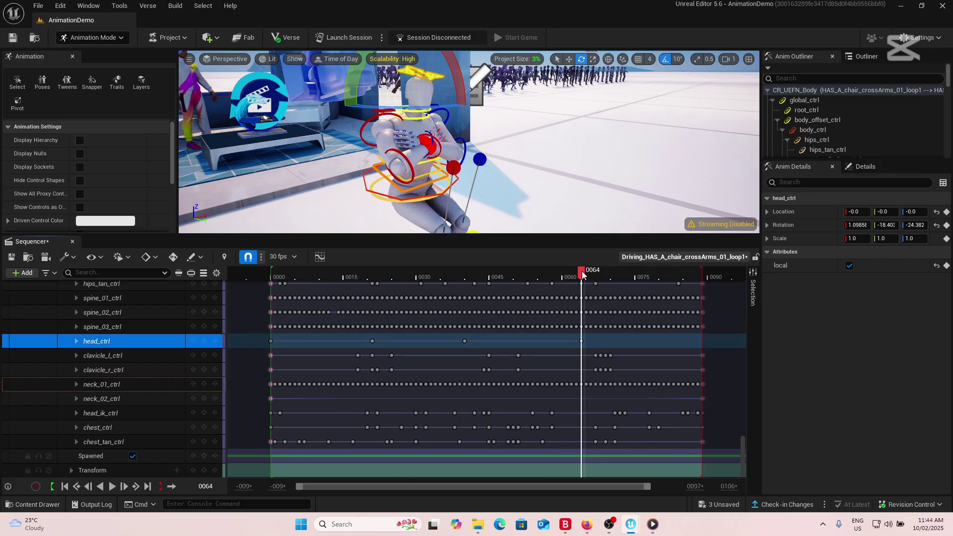
Step: At frame 89, turn and raise head_ctrl to a rotation of about -5.6, -26.6, -41.7 and key it
drag(581, 275, 703, 272)
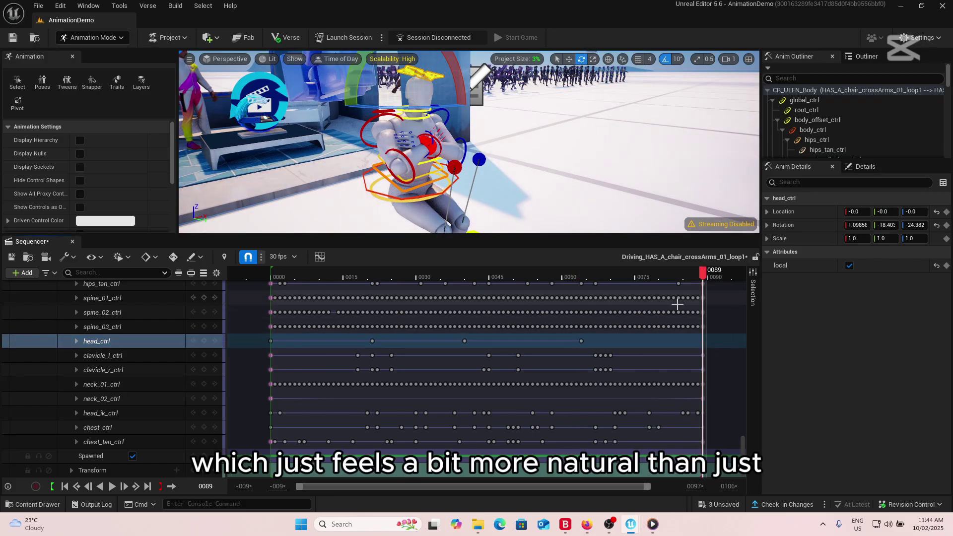
drag(433, 107, 414, 106)
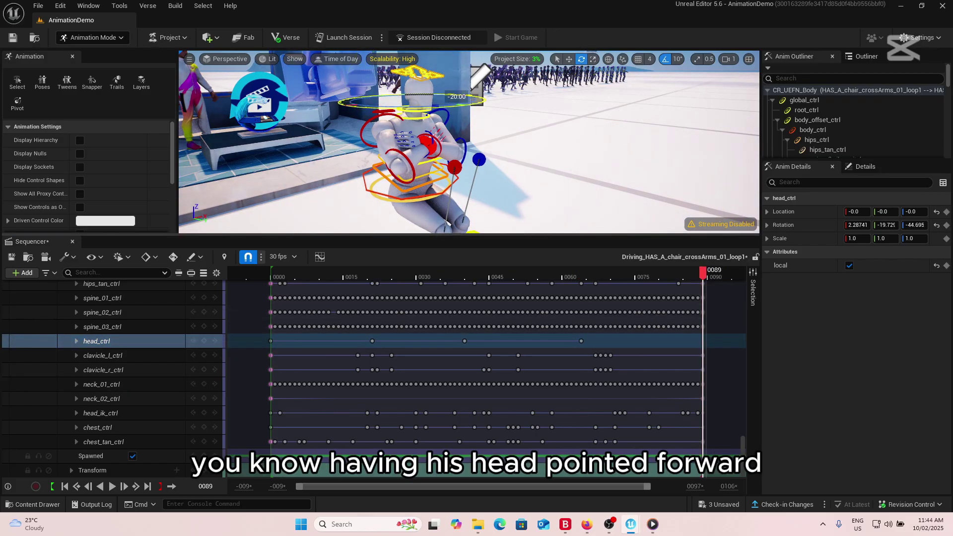
drag(460, 79, 445, 102)
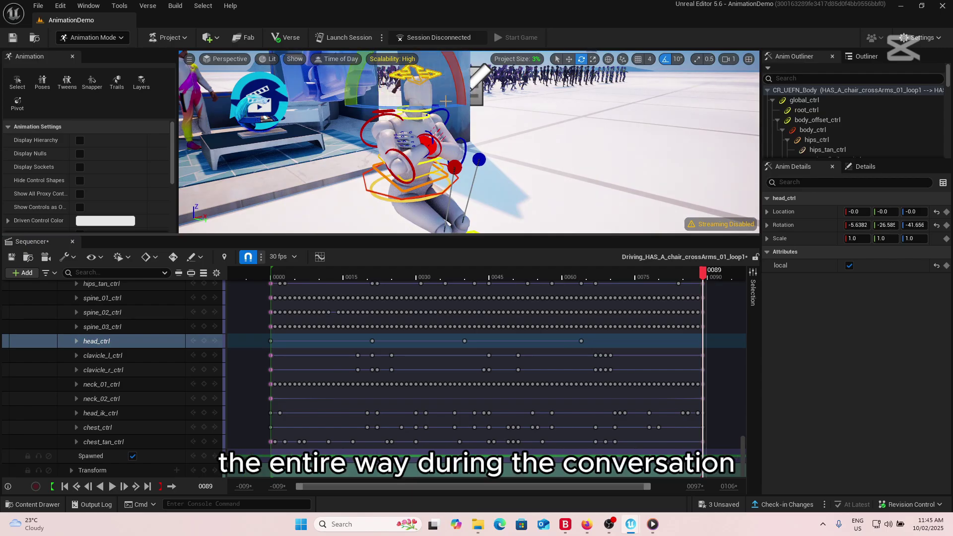
click(204, 341)
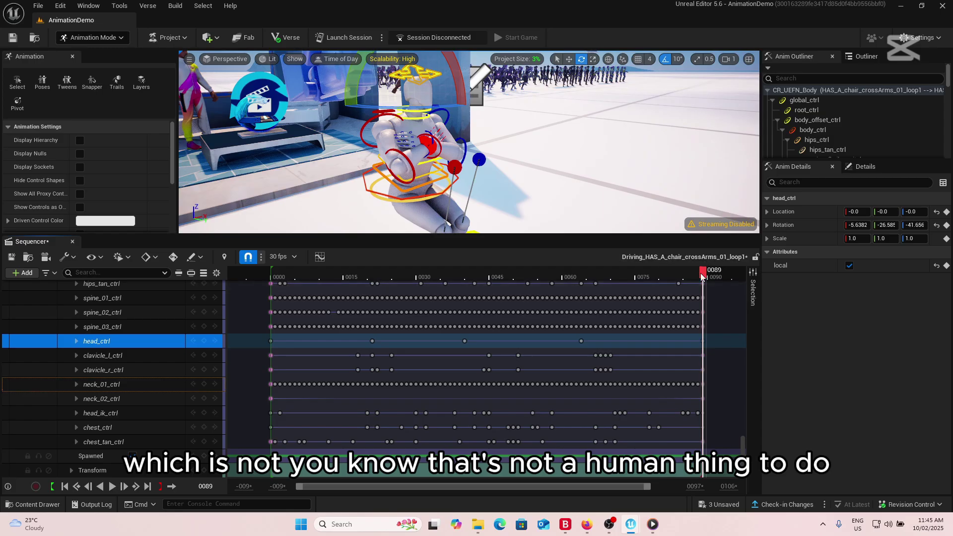
Step: Copy the head_ctrl key at frame 0 and check the start and end poses of the loop at frames 0 and 89
click(271, 341)
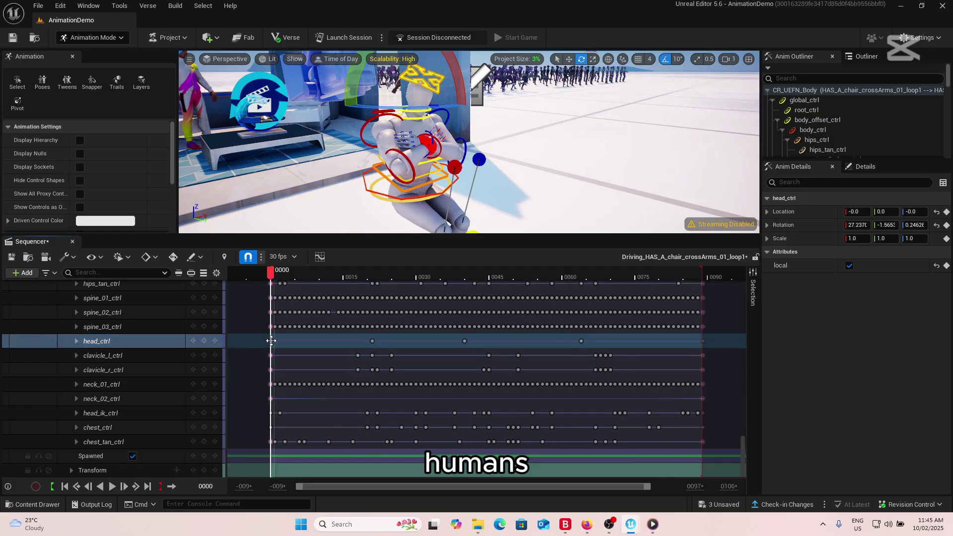
right_click(271, 341)
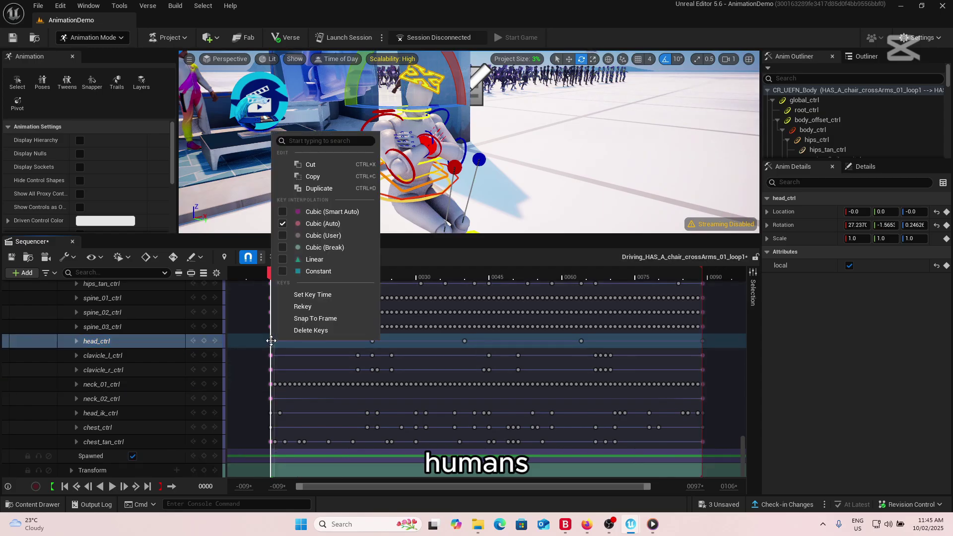
click(316, 177)
click(702, 343)
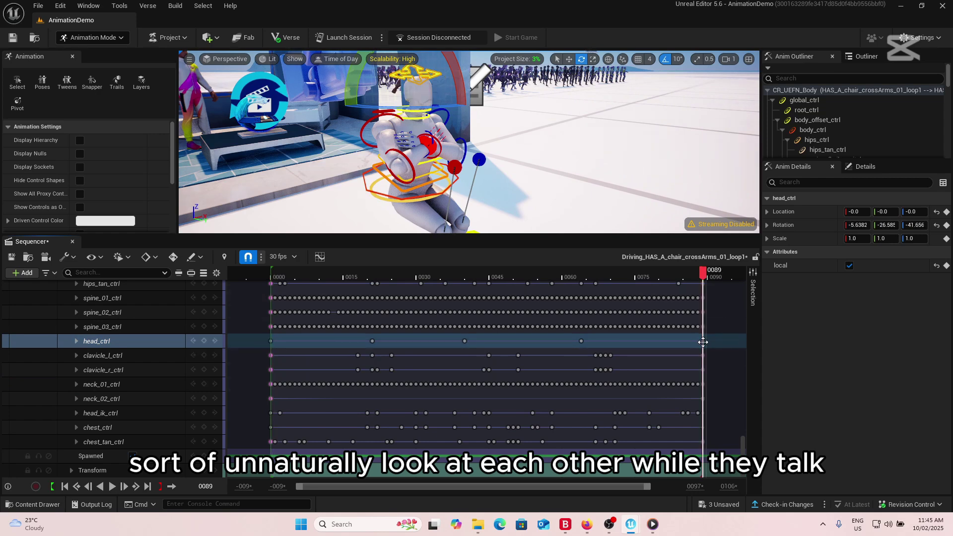
right_click(703, 342)
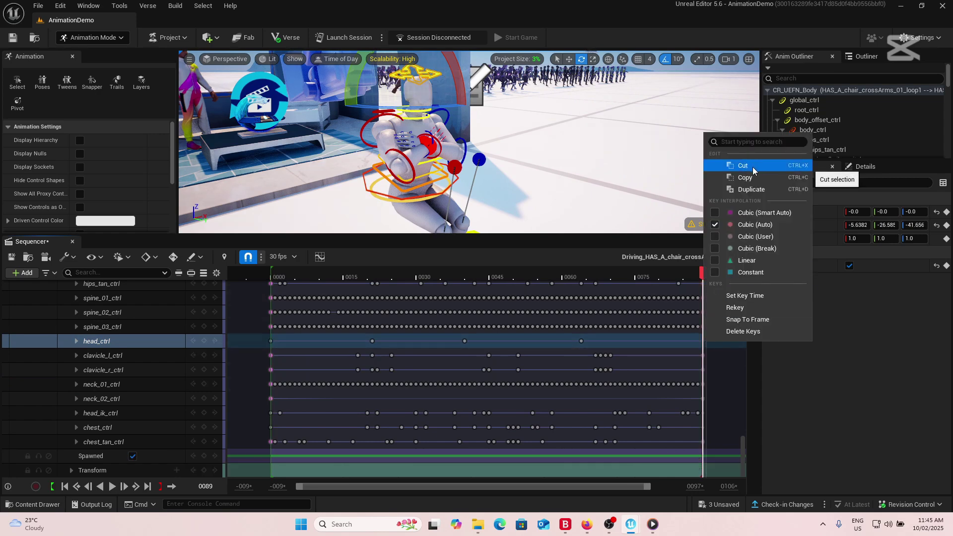
click(270, 341)
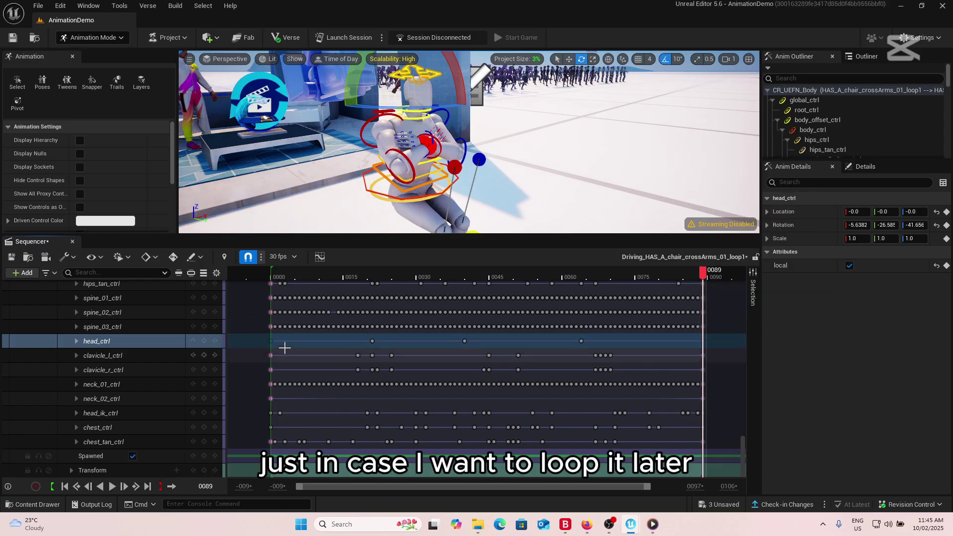
drag(702, 272, 270, 280)
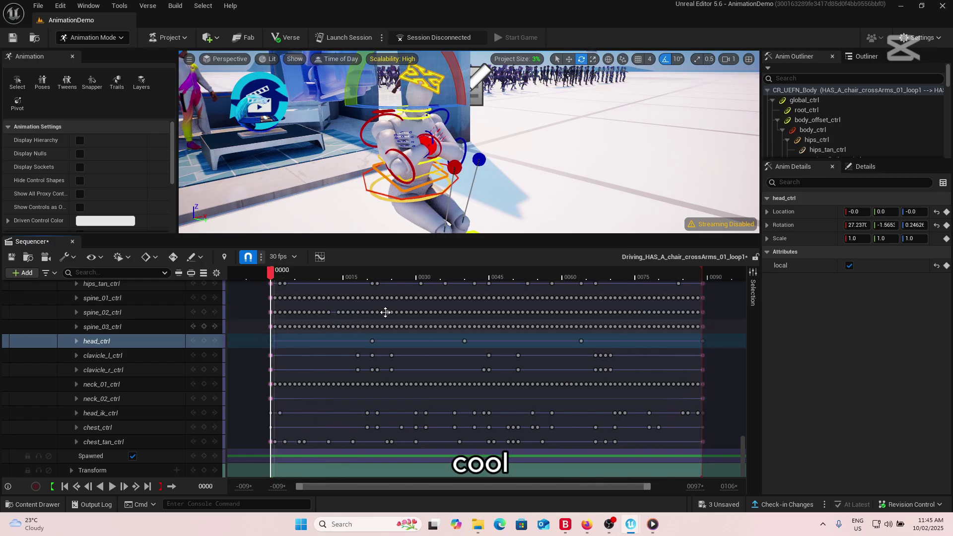
Step: Delete the head_ctrl key at frame 89 and save the edited crossed-arms loop sequence
click(704, 274)
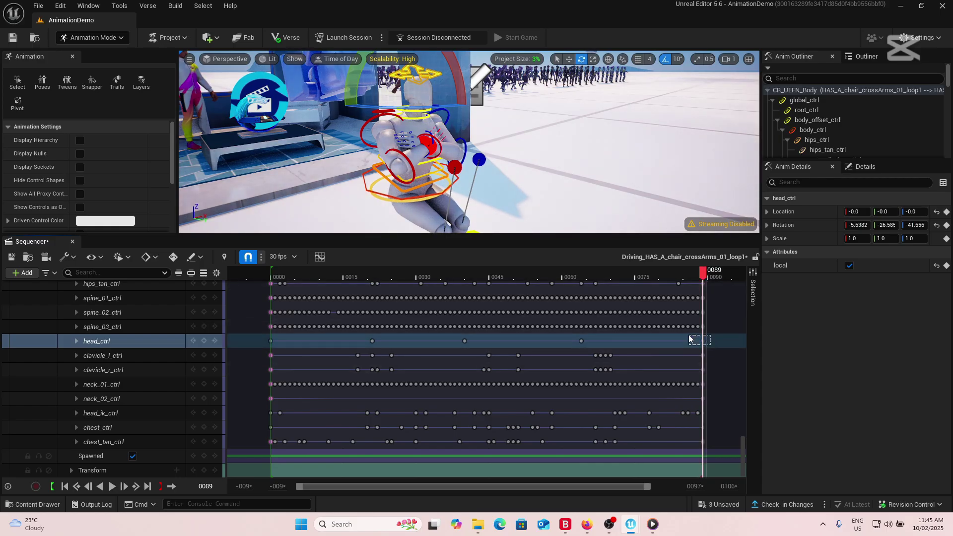
drag(689, 335, 688, 336)
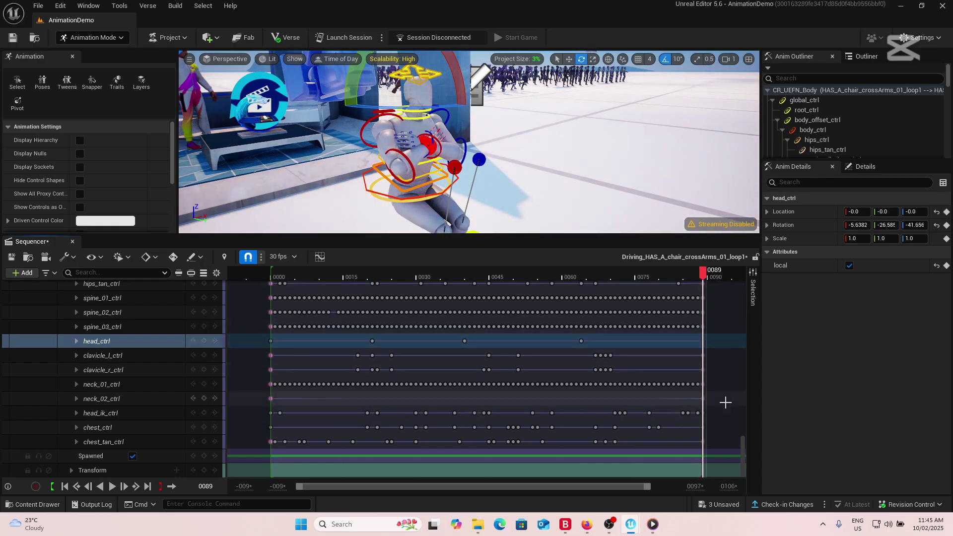
right_click(702, 341)
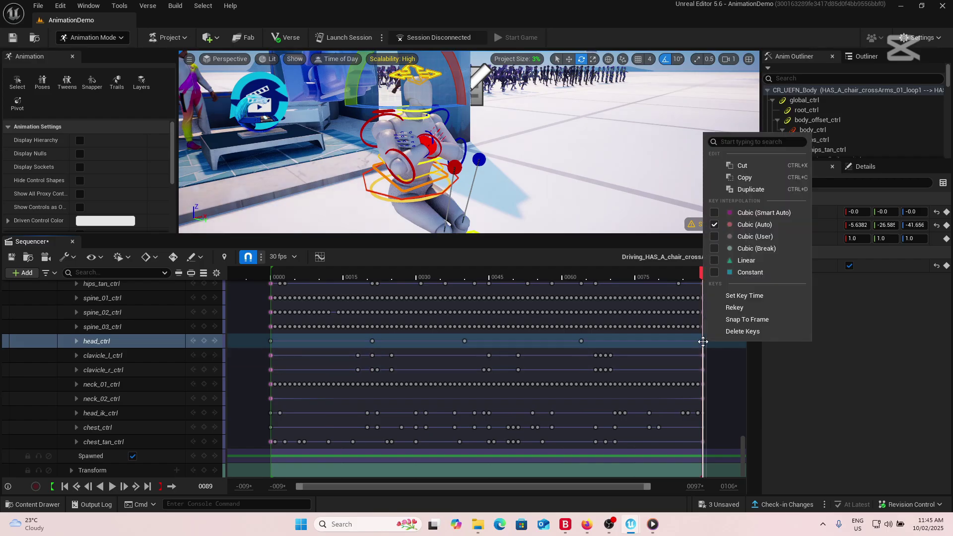
click(738, 332)
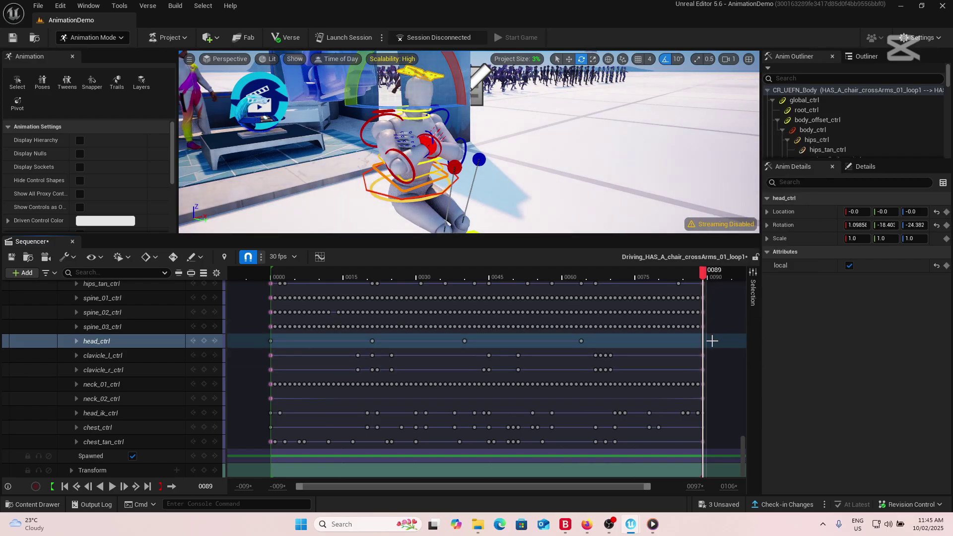
drag(703, 274, 270, 361)
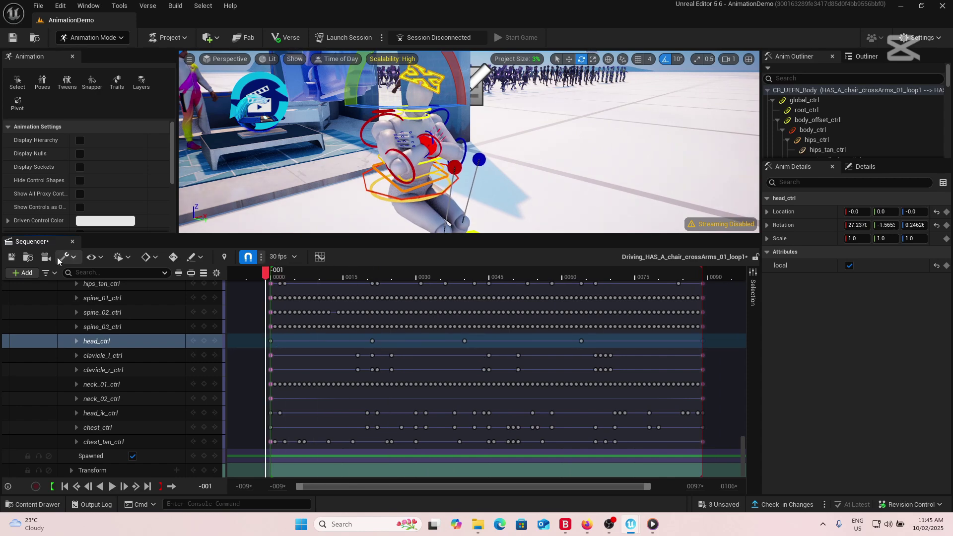
click(11, 256)
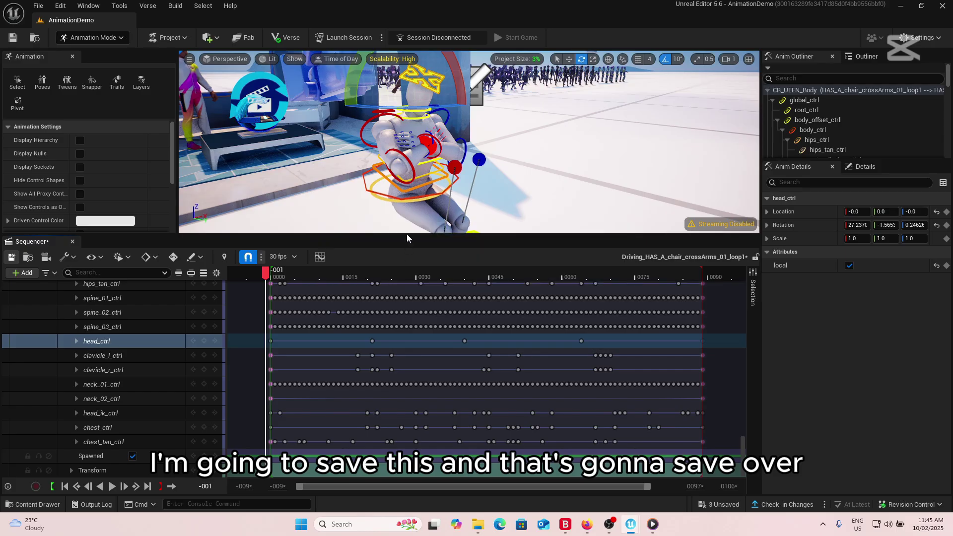
Step: Open the HAS_A_chair_crossArms_01_loop1 animation from the HaveASit folder, inspect its asset details and close it again
scroll(114, 338, up, 10)
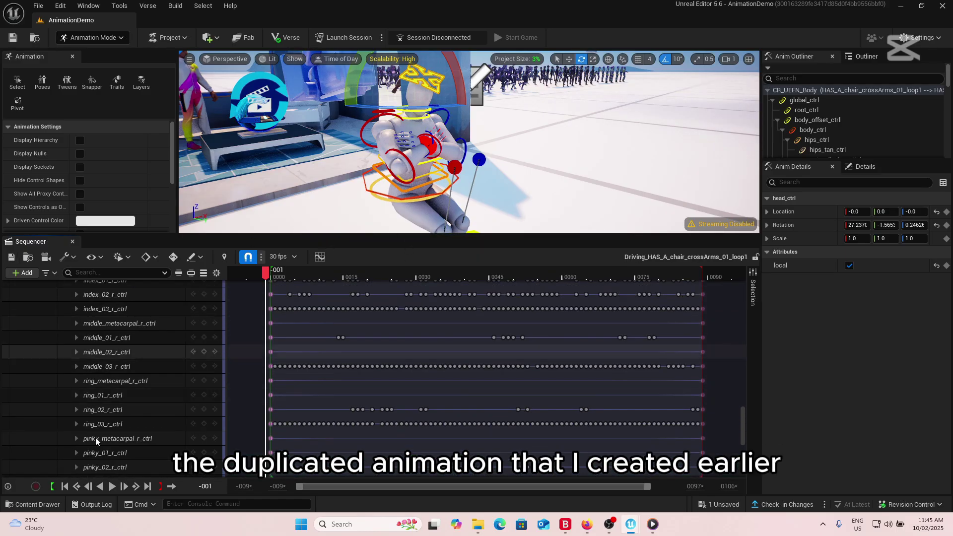
click(40, 504)
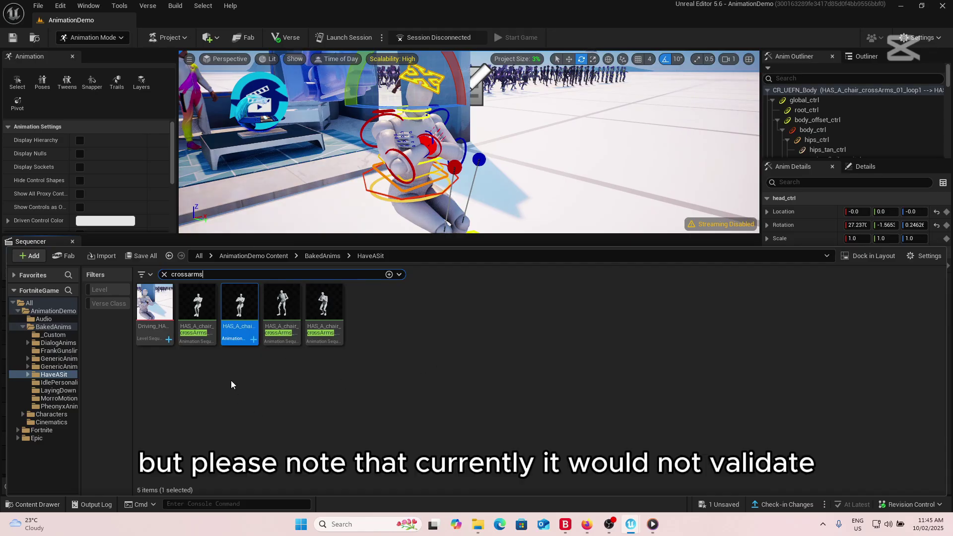
double_click(242, 312)
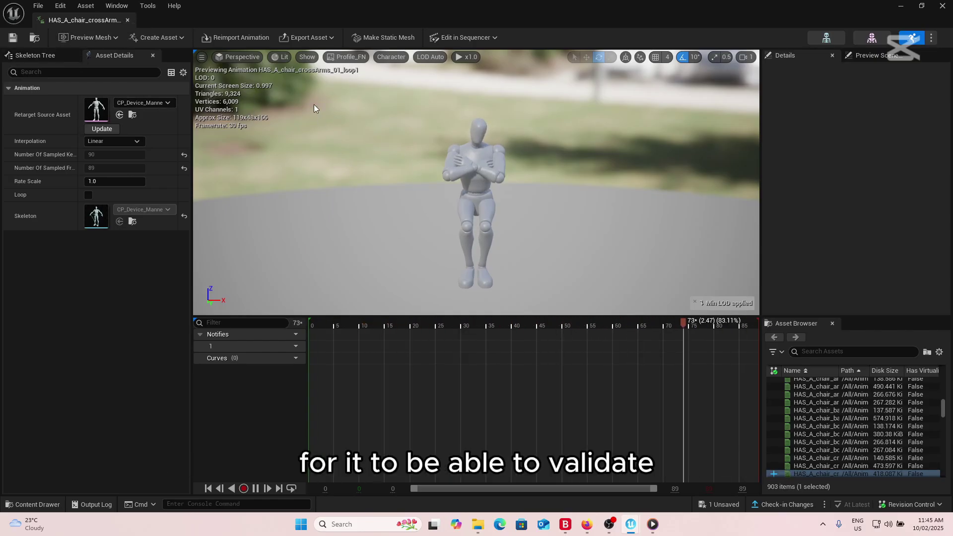
click(127, 21)
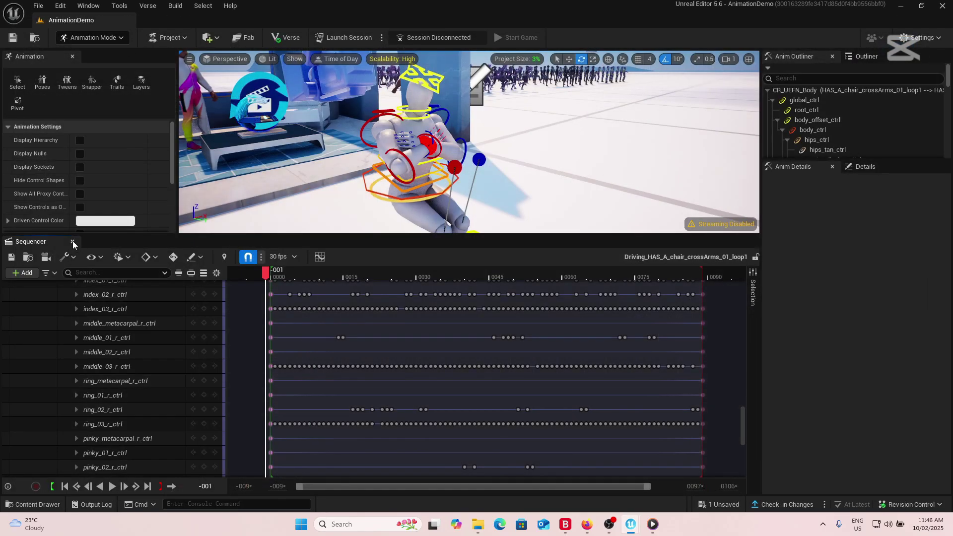
Step: Close the crossed-arms driving sequence and open the cinematic device's LS_11SecondClub_Anim sequence
click(73, 242)
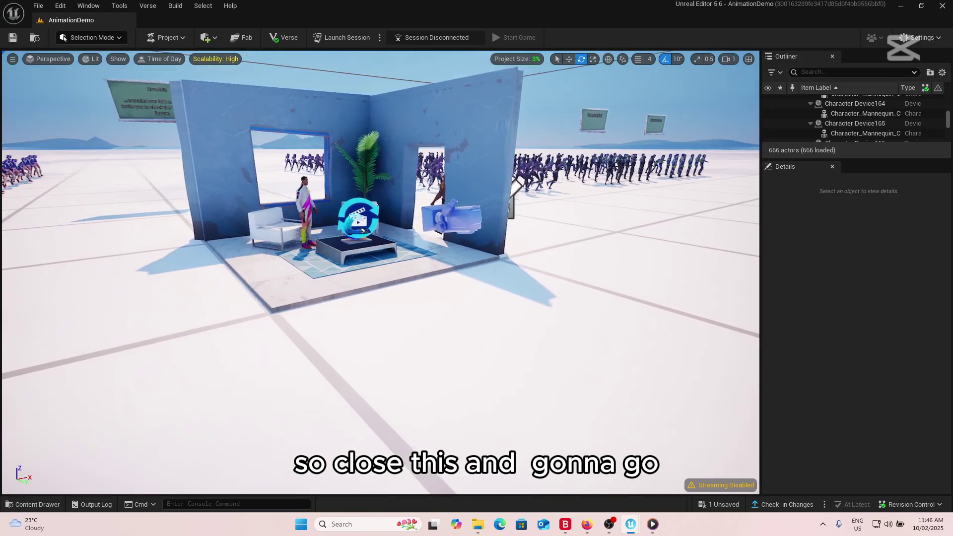
key(w)
mouse_move(461, 258)
right_down()
mouse_move(449, 250)
mouse_move(461, 257)
right_up()
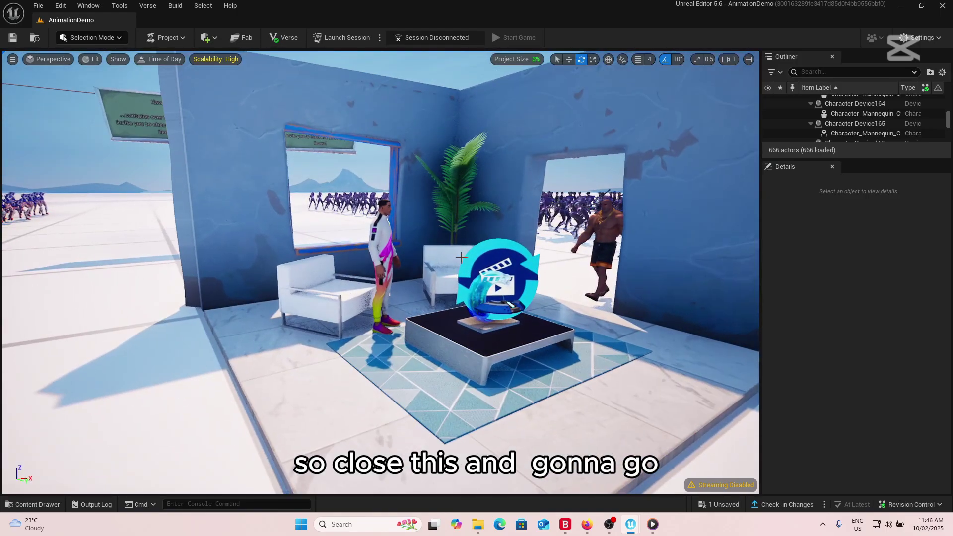
click(497, 259)
double_click(853, 366)
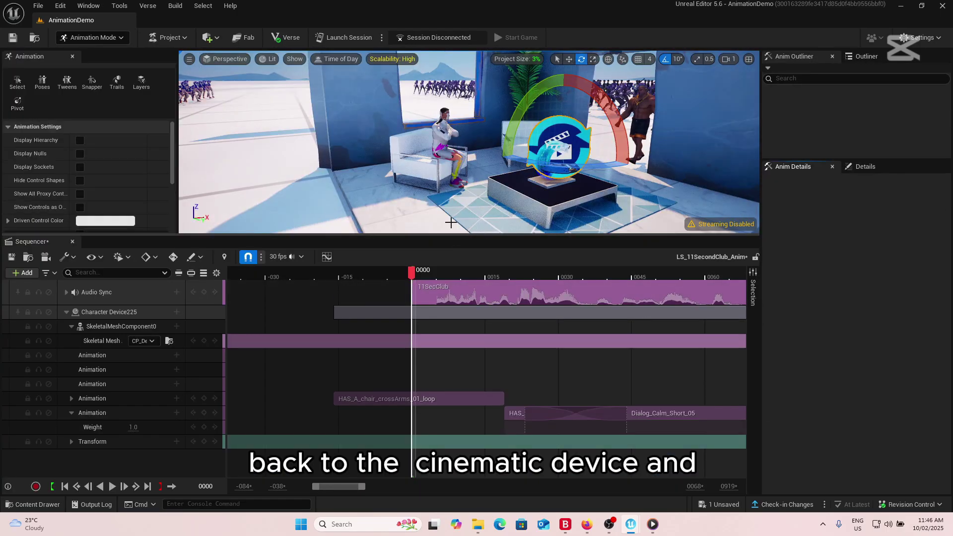
Step: At frame -16, add HAS_A_chair_crossArms_01_loop1 to the seated character's animation track holding the original crossed-arms loop
key(w)
right_drag(447, 149, 466, 151)
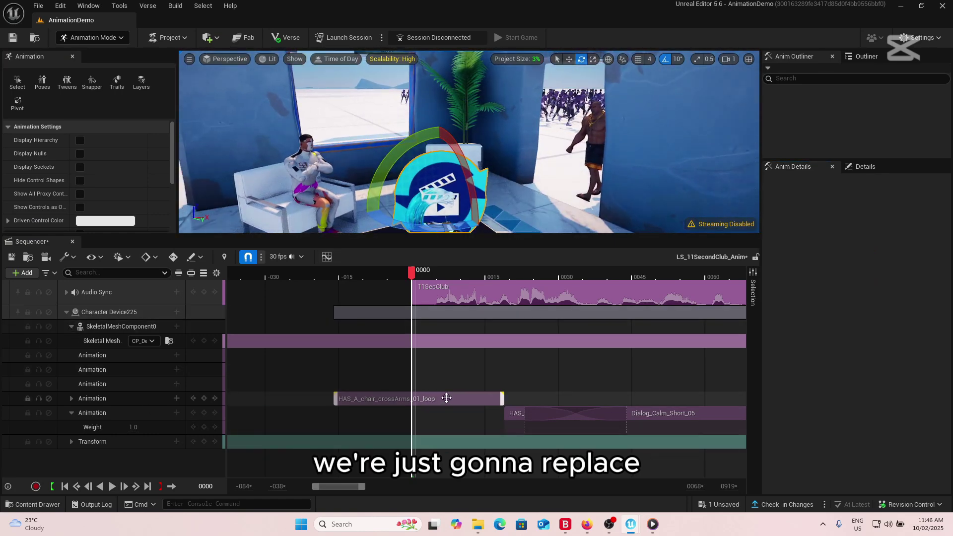
click(422, 399)
drag(412, 273, 337, 287)
click(178, 398)
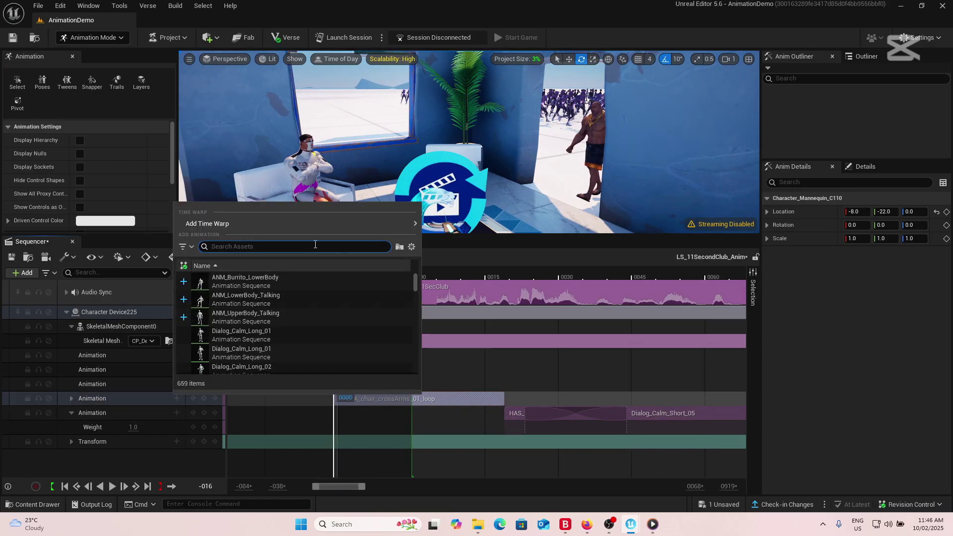
text(crossarms)
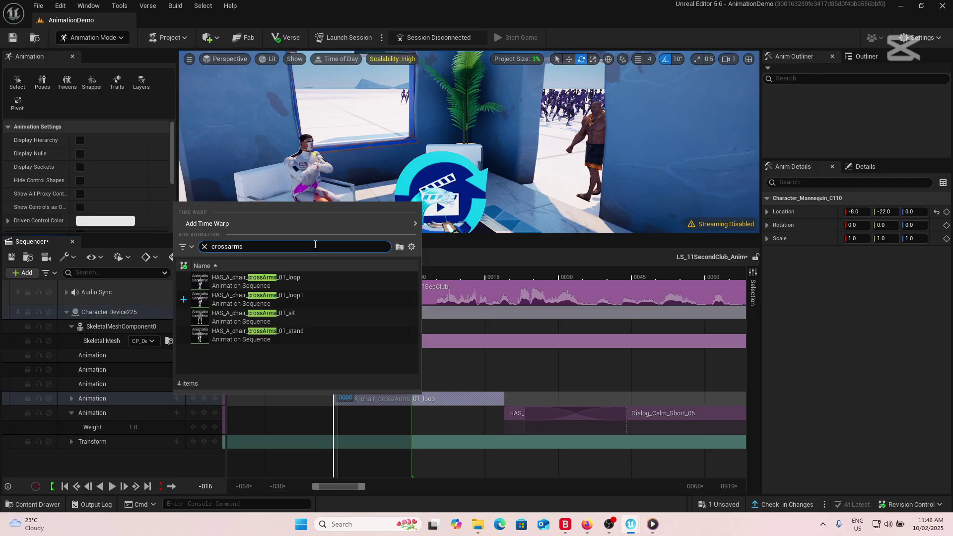
click(303, 299)
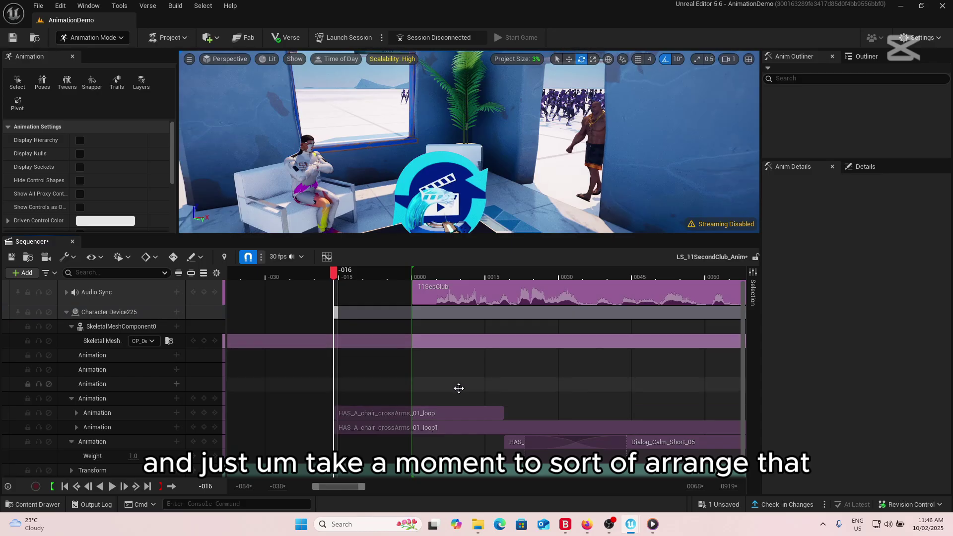
Step: Delete the original HAS_A_chair_crossArms_01_loop section and play the sequence with its replacement
click(448, 413)
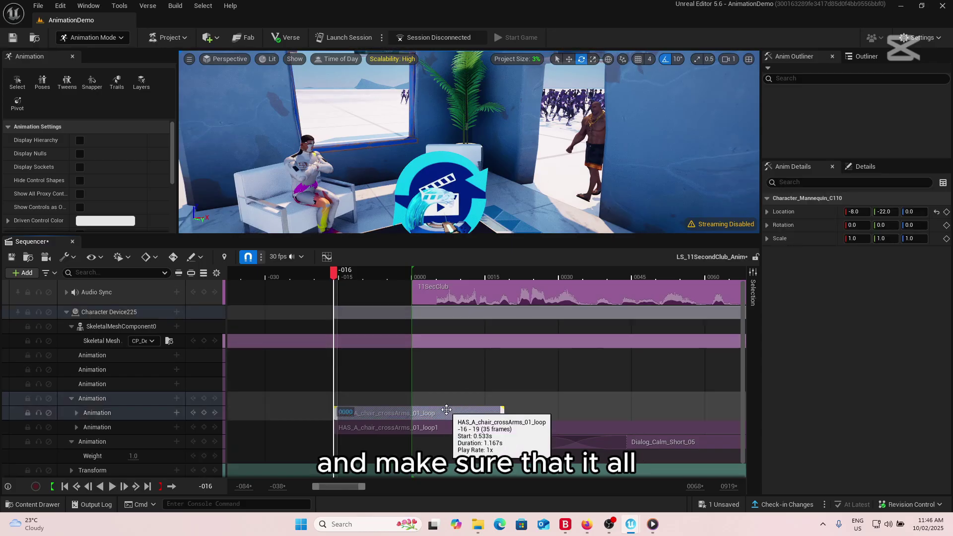
key(Delete)
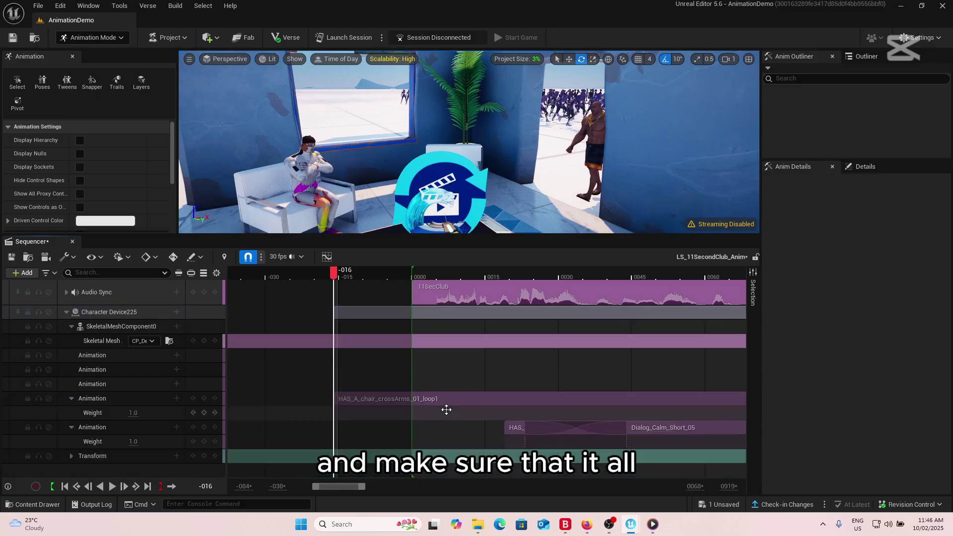
click(112, 487)
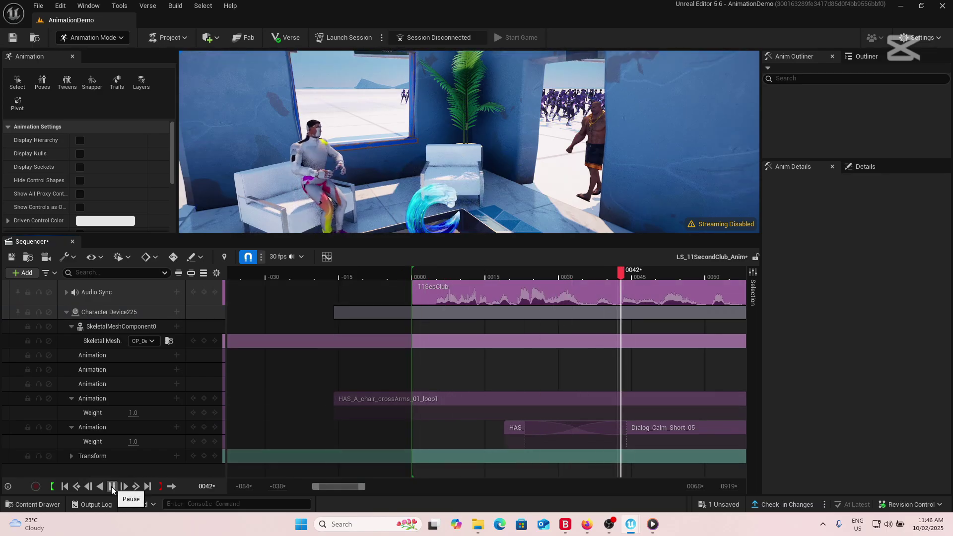
key(space)
Step: Move the HAS_A_chair_crossArms_01_loop1 section to start at frame 0 and trim its end to about frame 19
drag(317, 484, 332, 485)
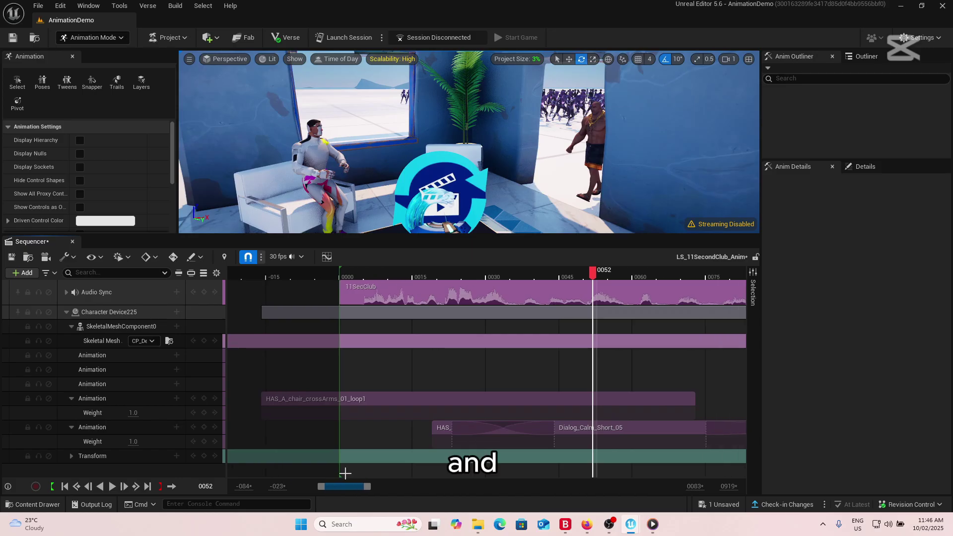
drag(386, 403, 443, 403)
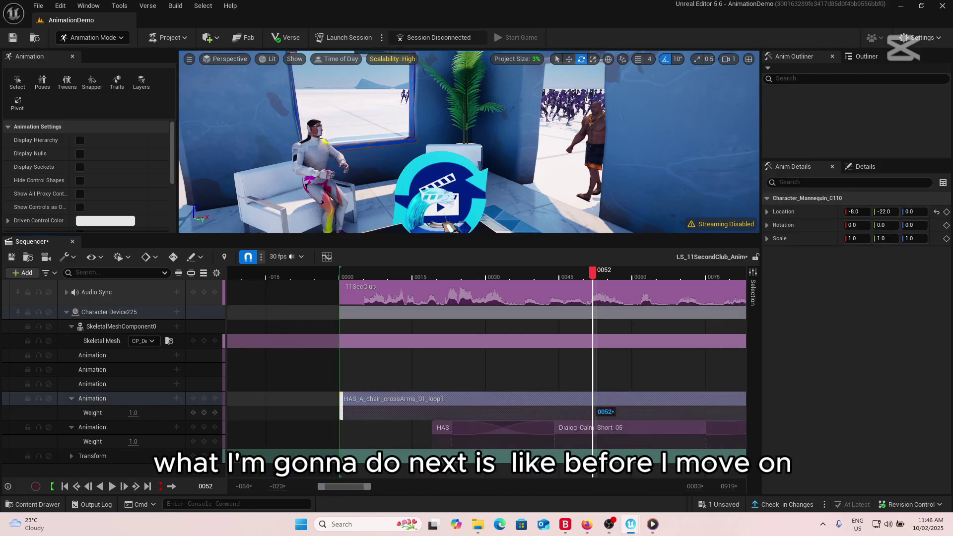
drag(342, 486, 353, 486)
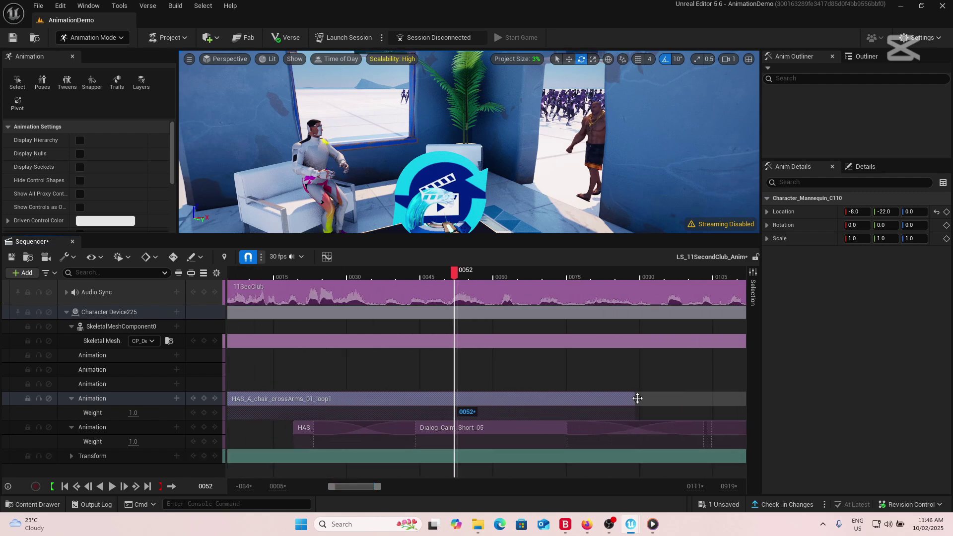
drag(625, 397, 293, 397)
mouse_move(344, 487)
mouse_down()
mouse_move(316, 487)
mouse_move(331, 487)
mouse_up()
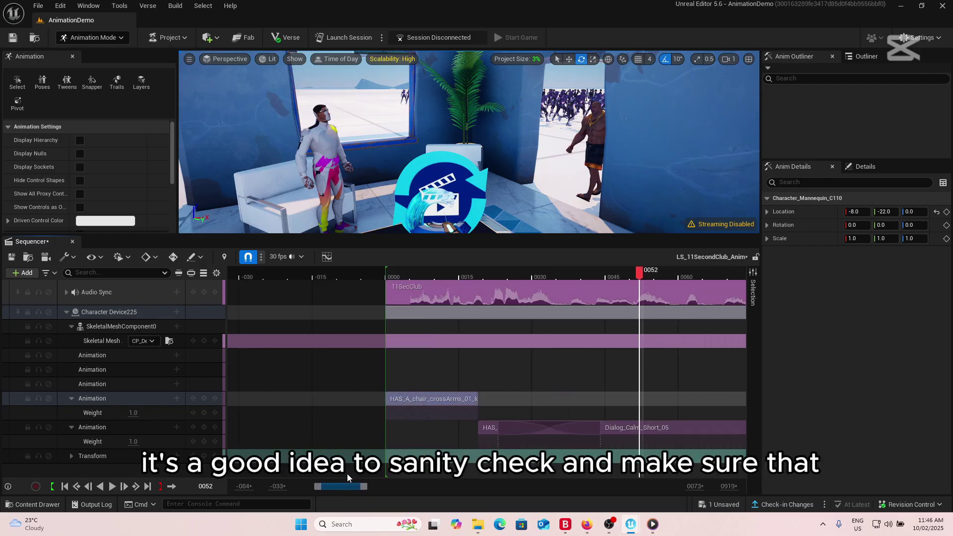
Step: Play the sequence from frame 9 to check the transition from crossed arms into the dialog animation
click(431, 275)
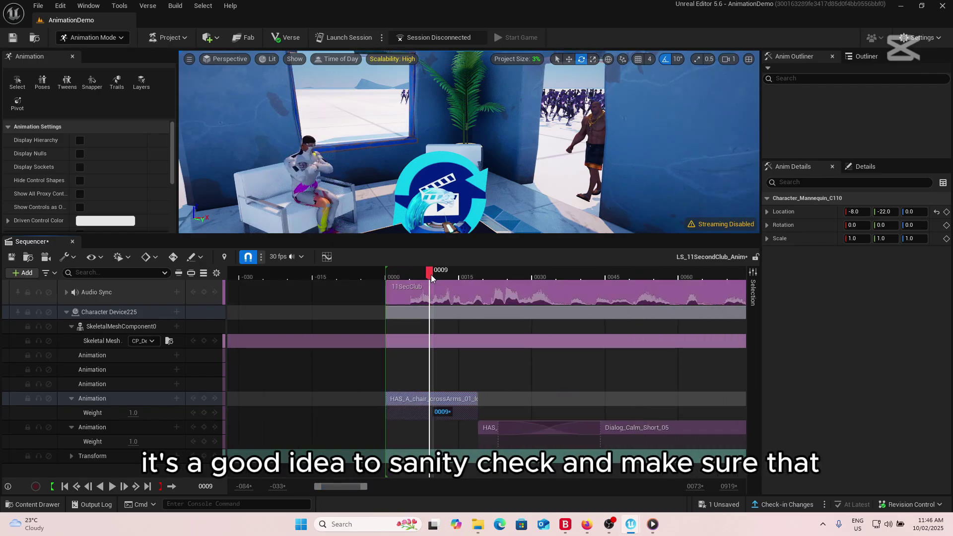
click(112, 487)
click(112, 486)
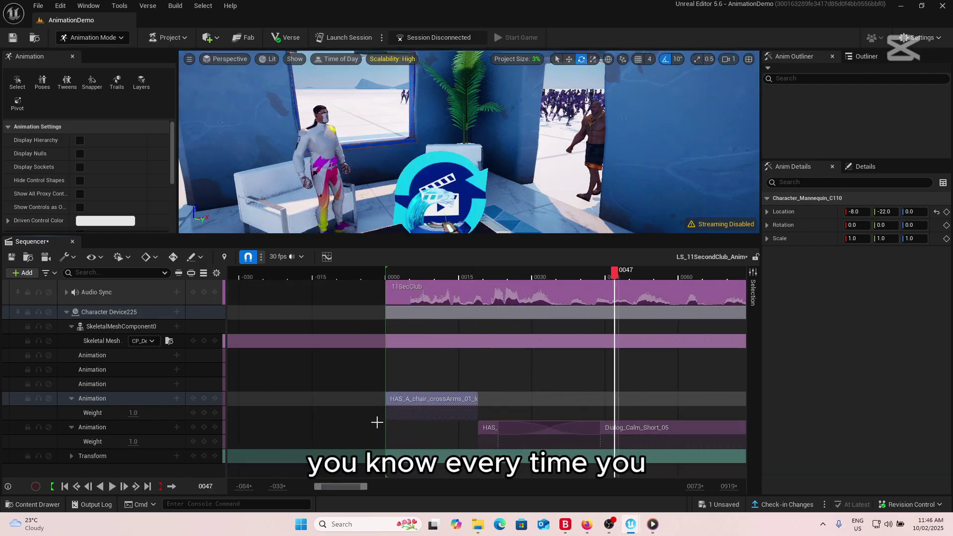
Step: Extend the end of the HAS_A_chair_crossArms_01_loop1 section to about frame 25 and replay the transition from frame 9
drag(476, 399, 511, 406)
click(431, 276)
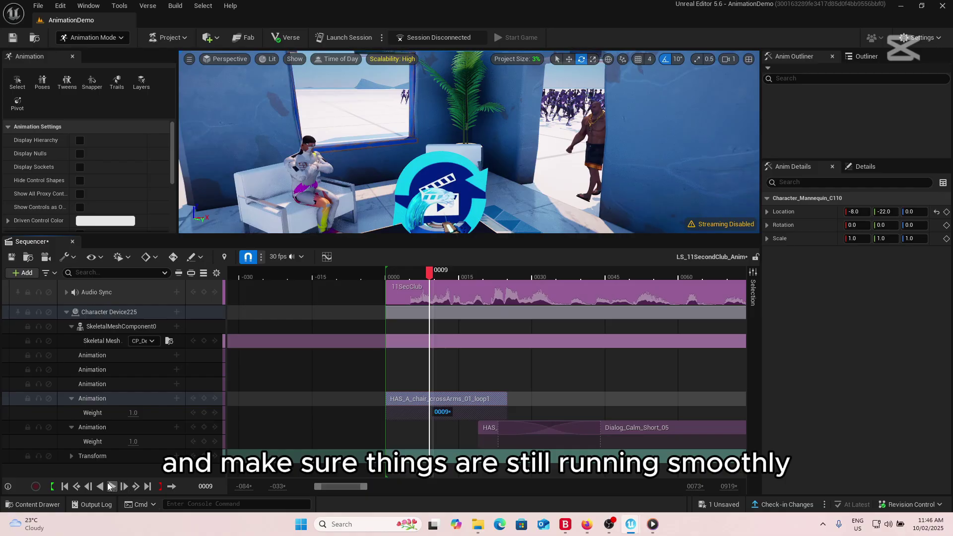
click(110, 486)
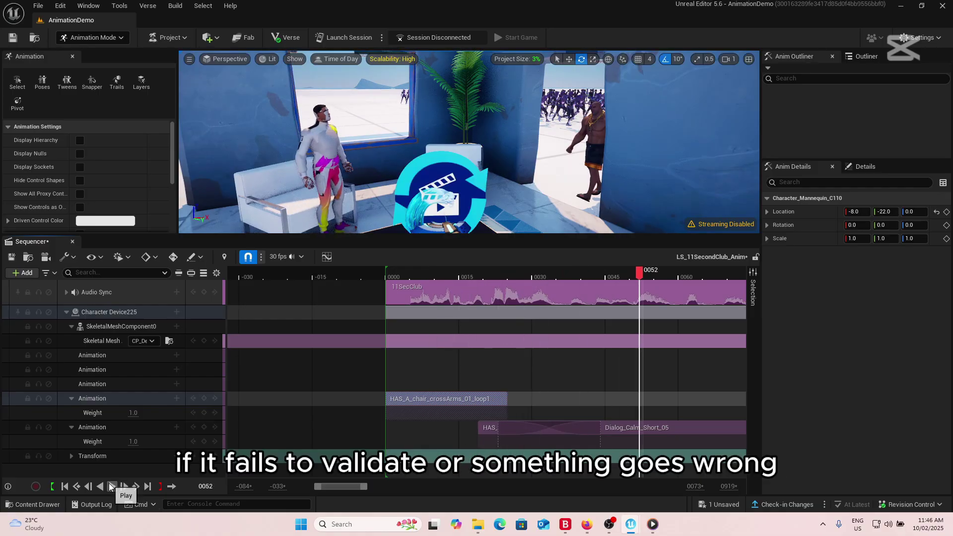
click(396, 276)
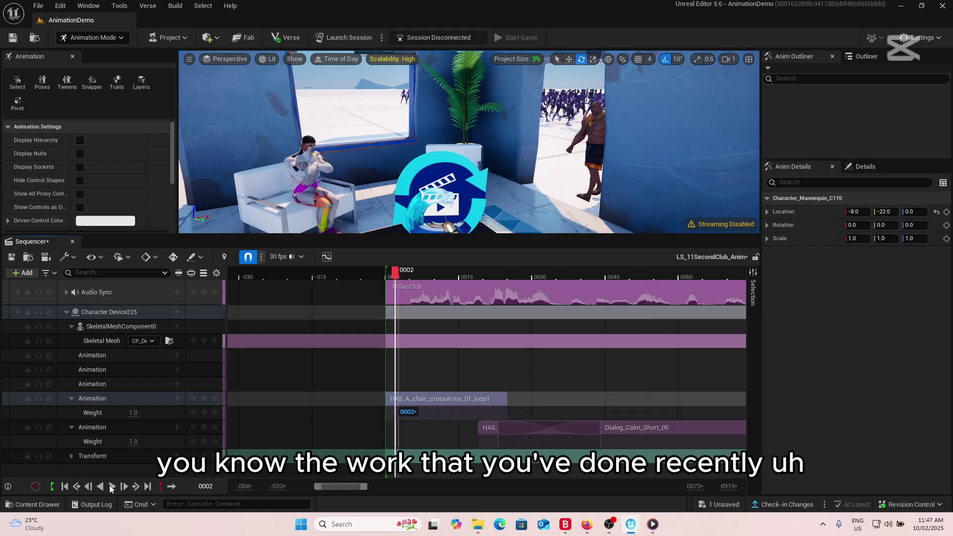
Step: Set the weight of the HAS_A_chair_crossArms_01_loop1 animation track to 0.34 and replay the sequence from frame 1
click(111, 488)
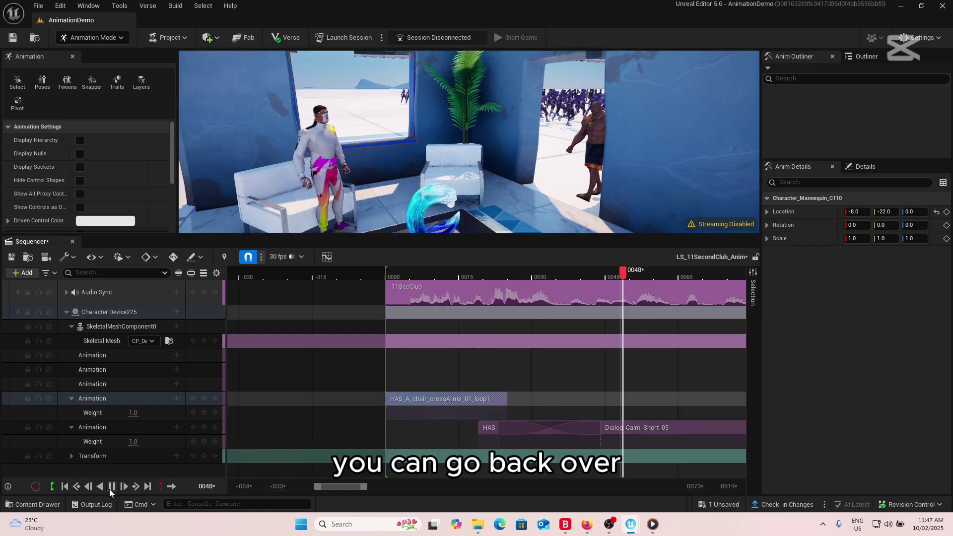
click(110, 486)
drag(130, 414, 117, 414)
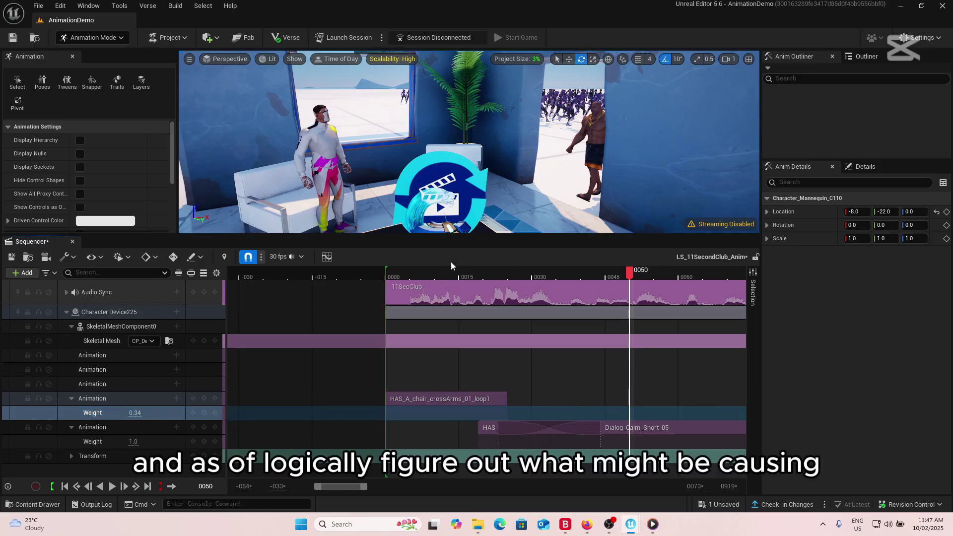
click(395, 269)
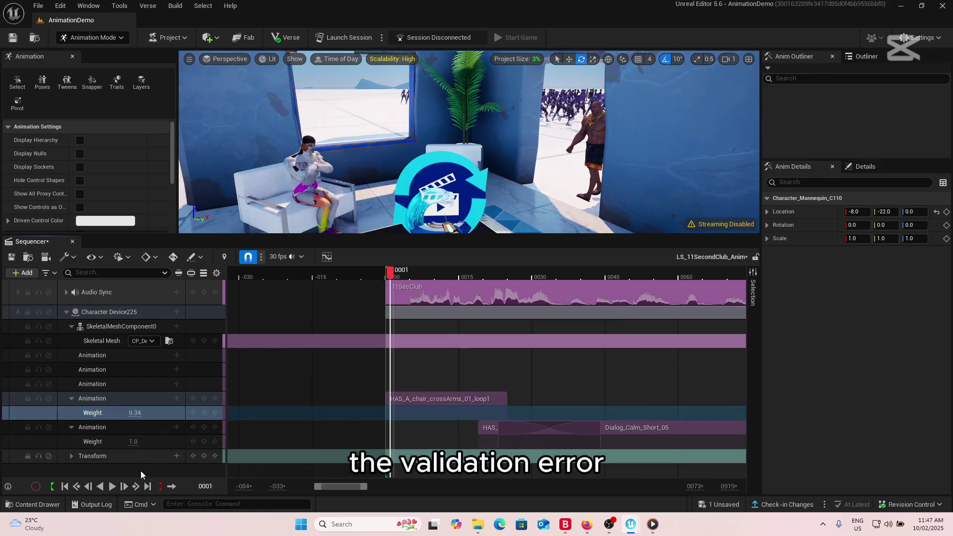
click(111, 486)
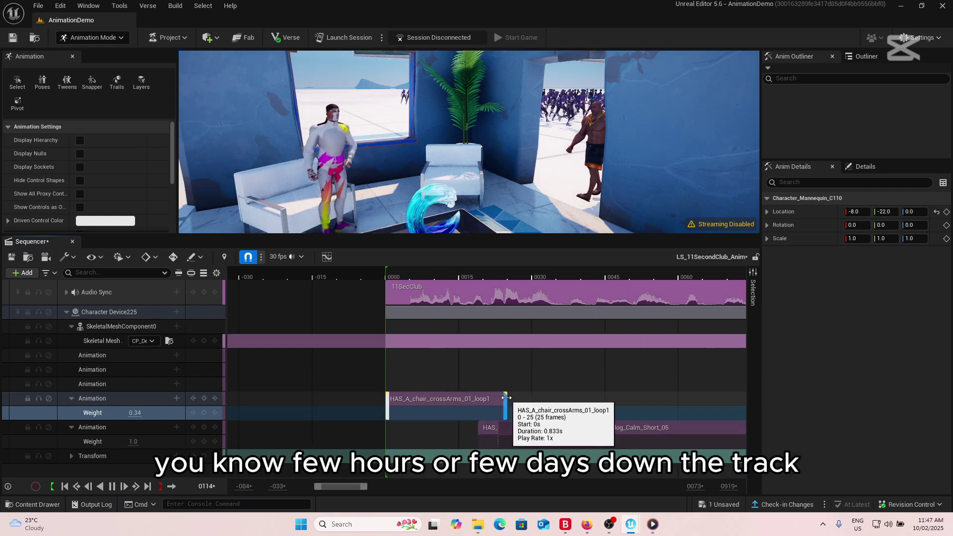
Step: Extend the end of the HAS_A_chair_crossArms_01_loop1 section to about frame 41 and replay the sequence from frame 4
mouse_move(504, 397)
mouse_down()
mouse_move(593, 398)
mouse_move(585, 398)
mouse_up()
click(406, 276)
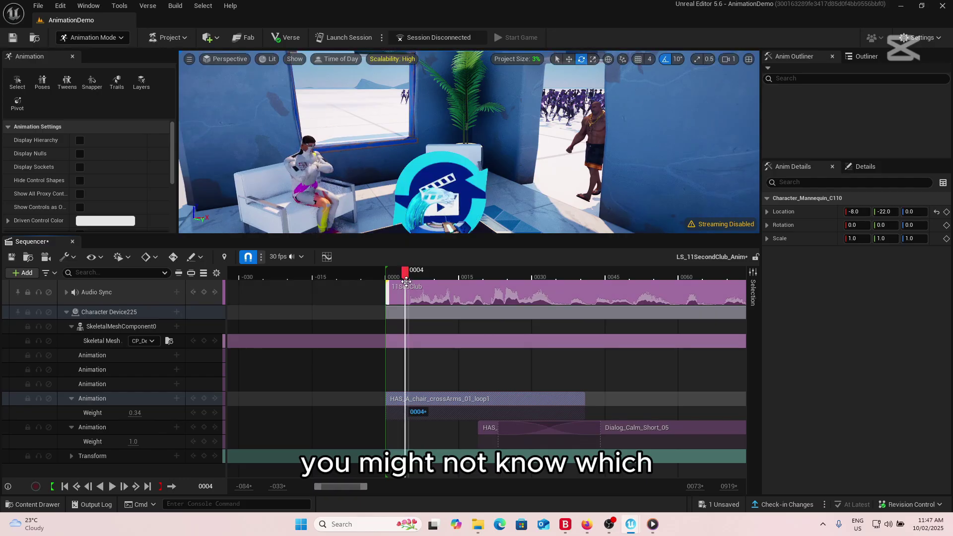
click(111, 487)
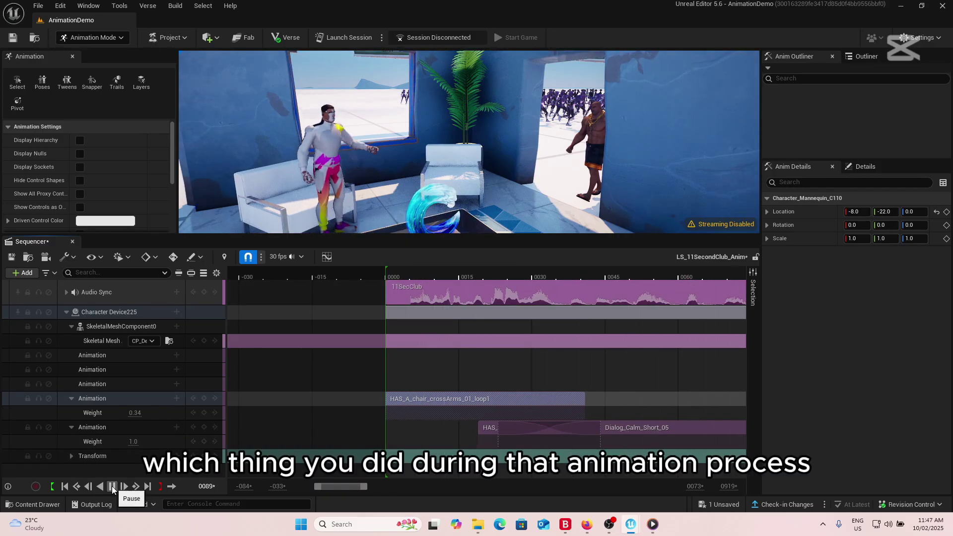
click(113, 486)
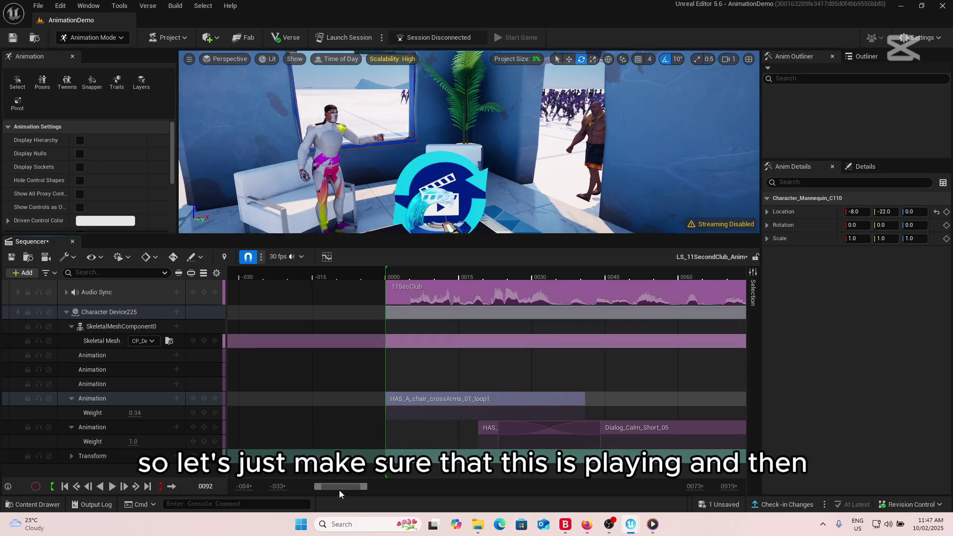
mouse_move(345, 487)
mouse_down()
mouse_move(436, 485)
mouse_move(343, 487)
mouse_up()
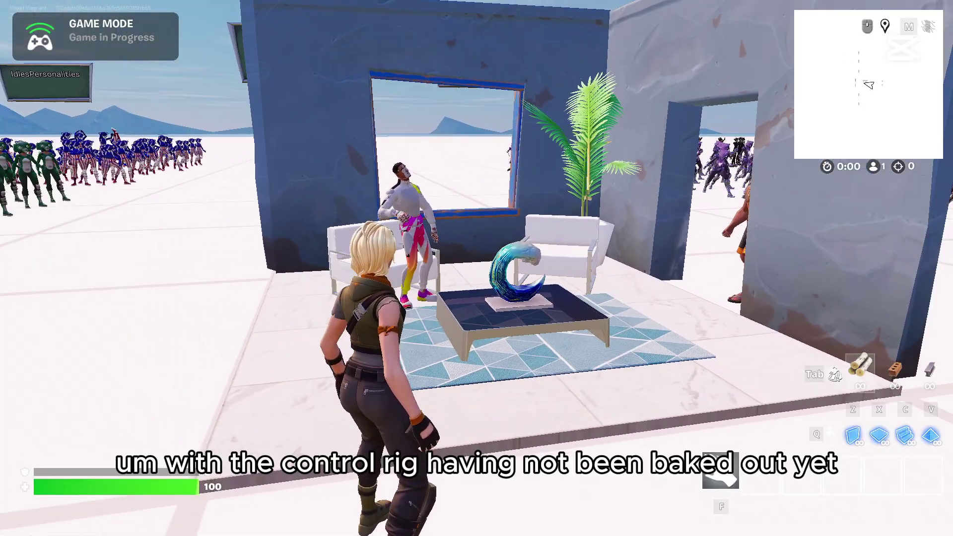
Step: Walk around the room in the running game session to check how the seated character's cinematic plays in game
key(w)
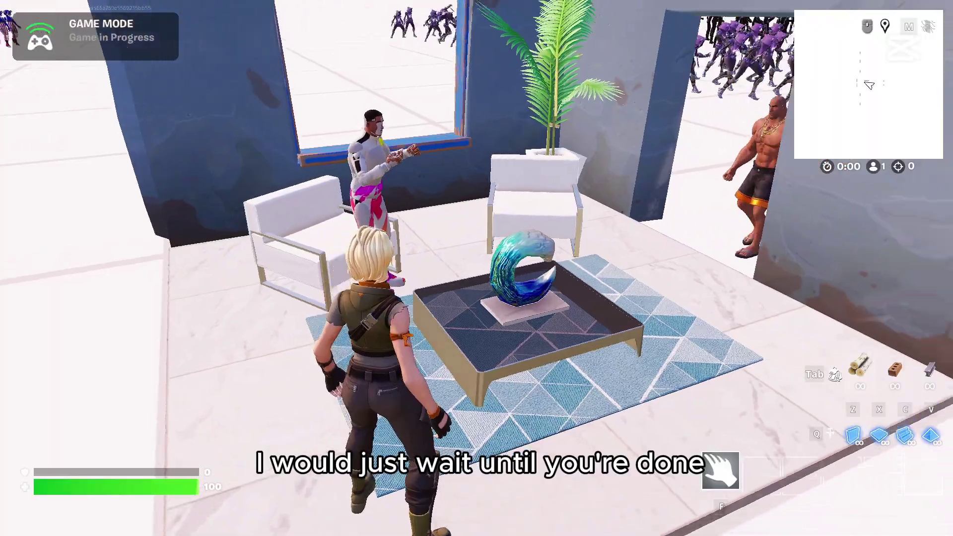
key(s)
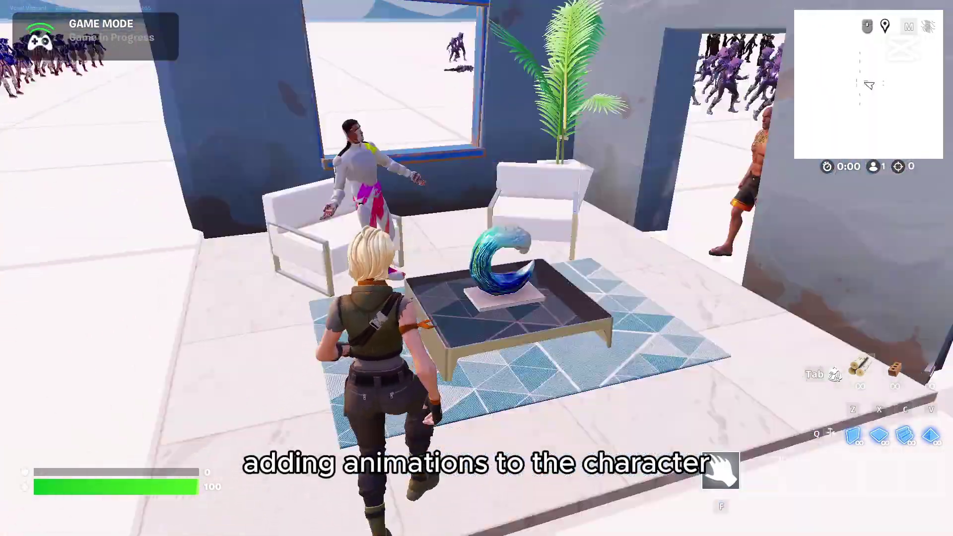
key(w)
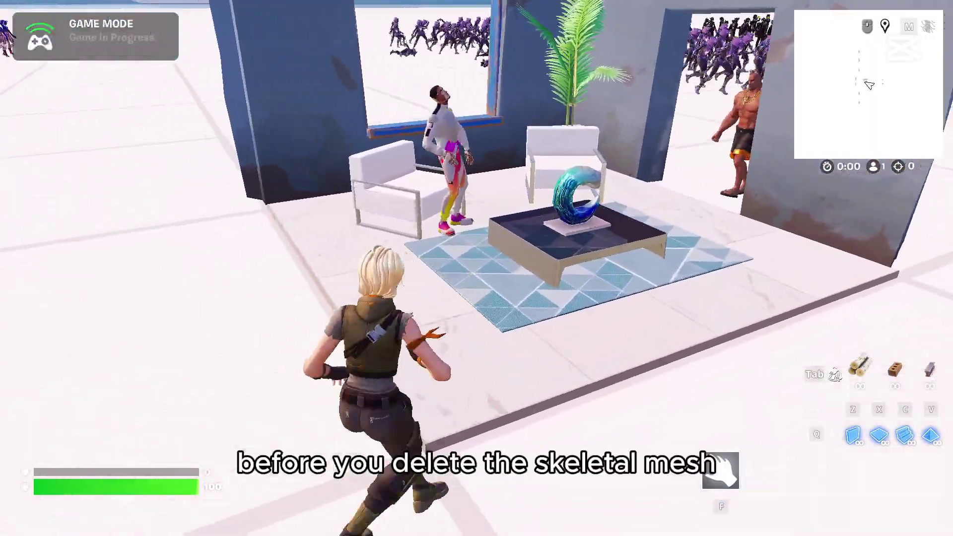
key(s)
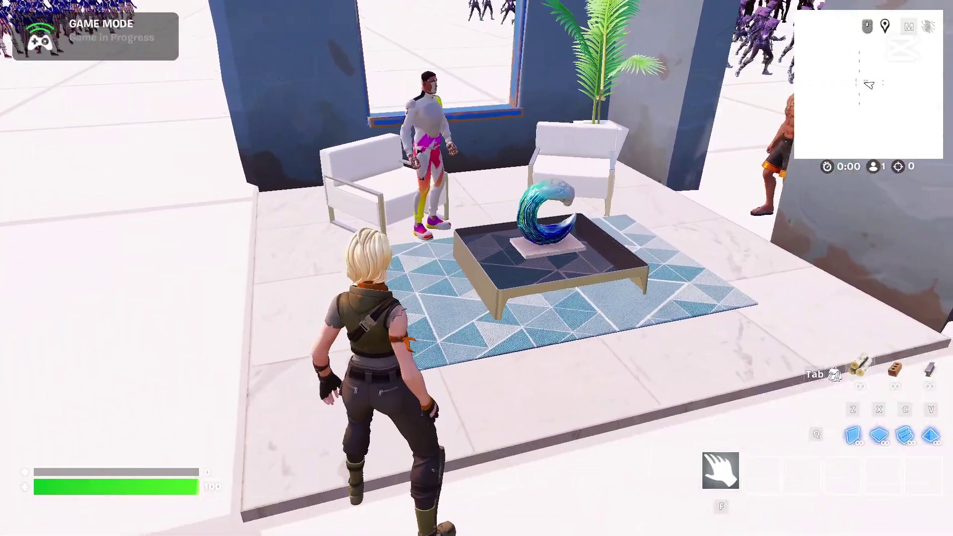
Step: Quit Fortnite and return to the Unreal editor
key(Escape)
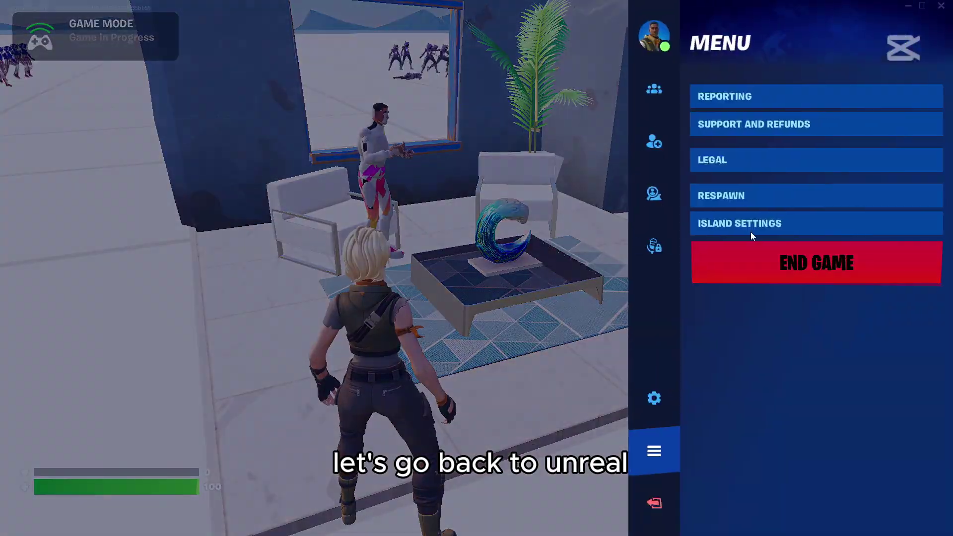
click(942, 6)
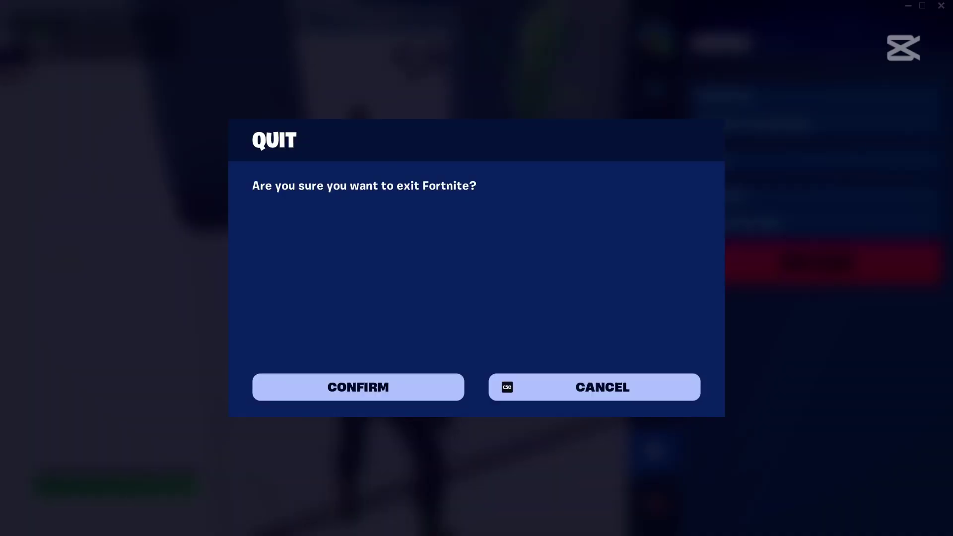
click(385, 382)
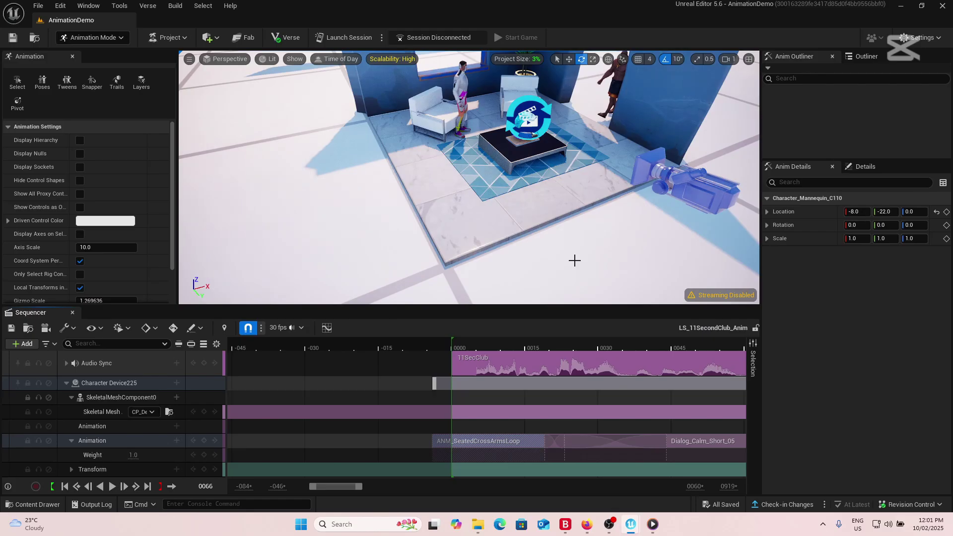
Step: Open the crossed-arms loop's Driving level sequence from the BakedAnims folder and collapse its CR_UEFN_Body track
right_drag(499, 172, 460, 160)
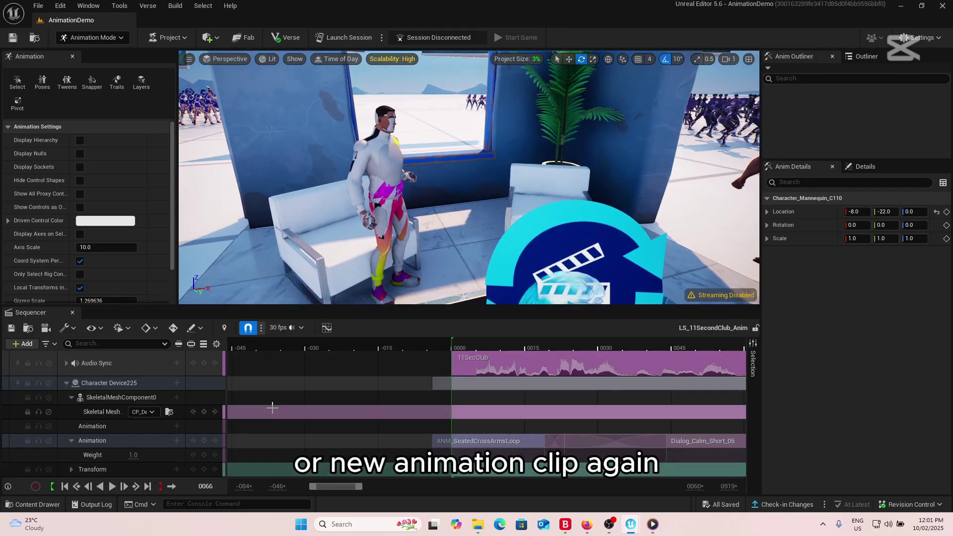
click(487, 442)
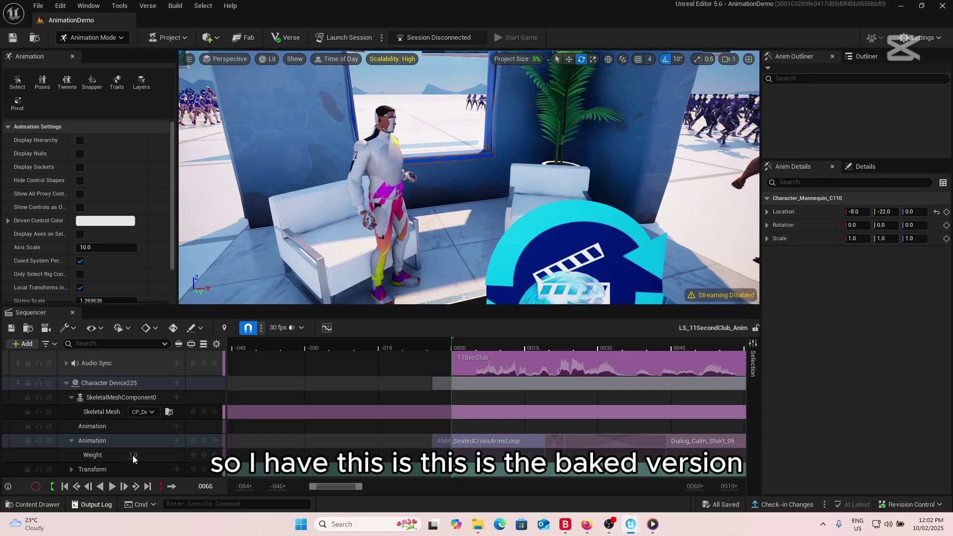
click(36, 505)
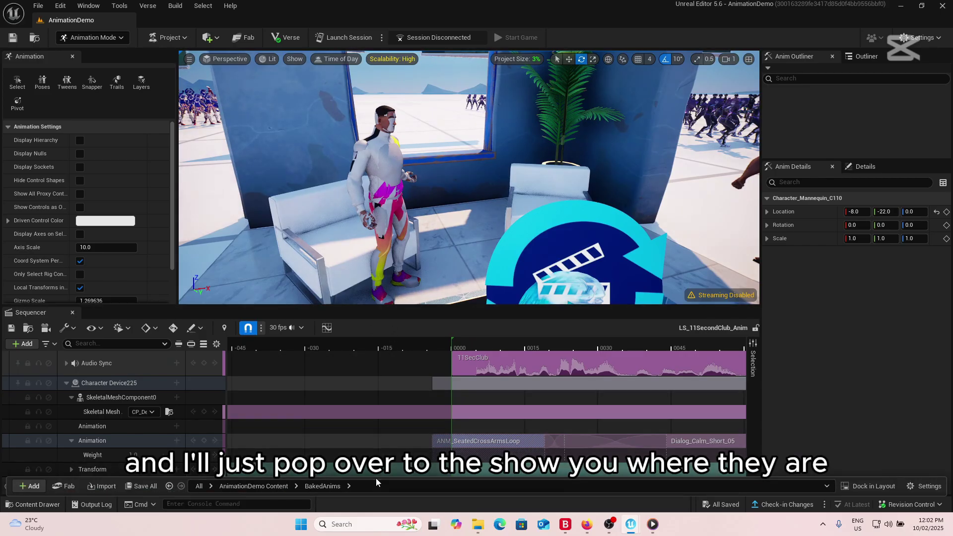
drag(375, 479, 402, 250)
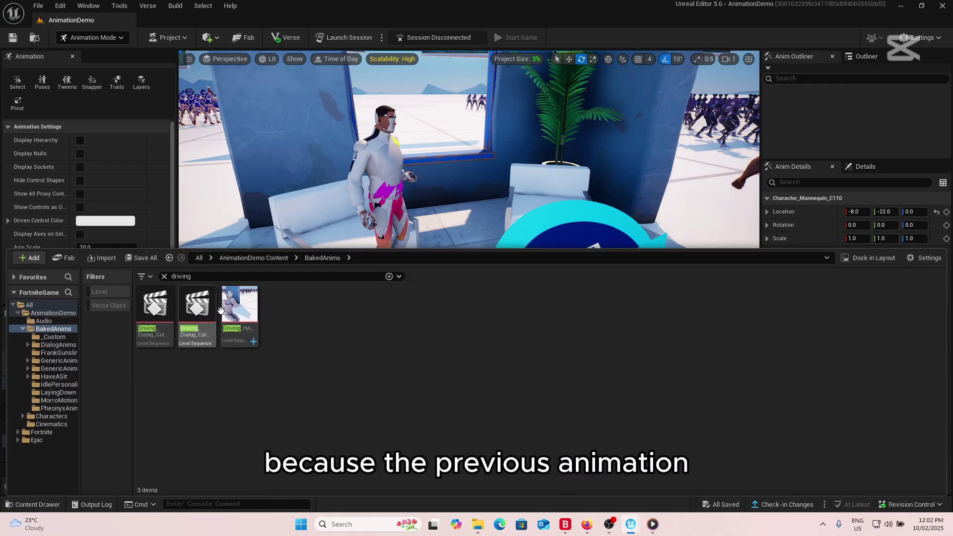
double_click(246, 311)
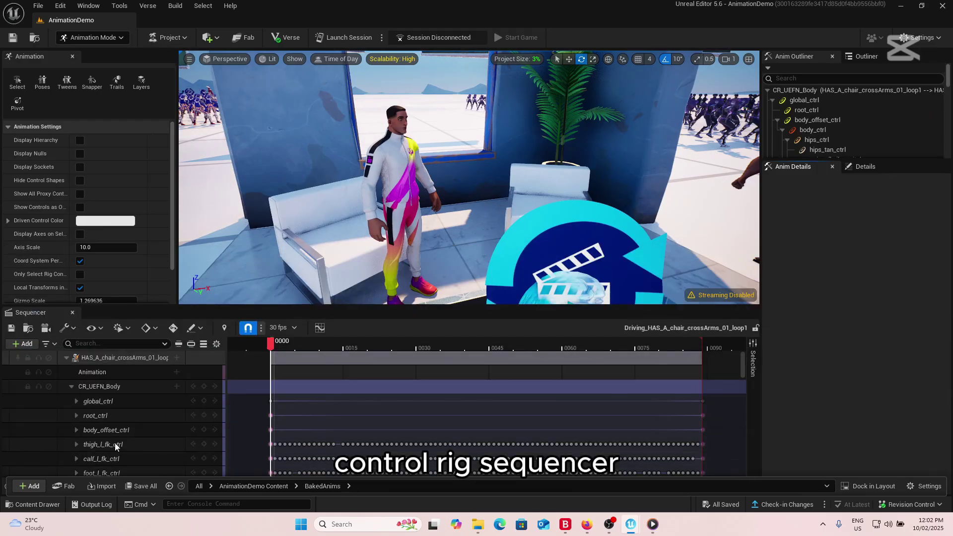
click(72, 387)
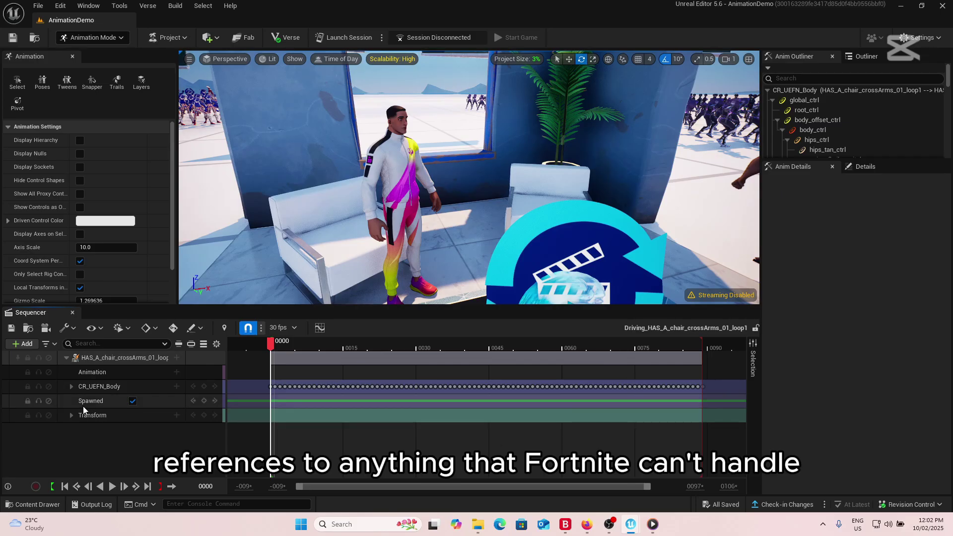
click(99, 359)
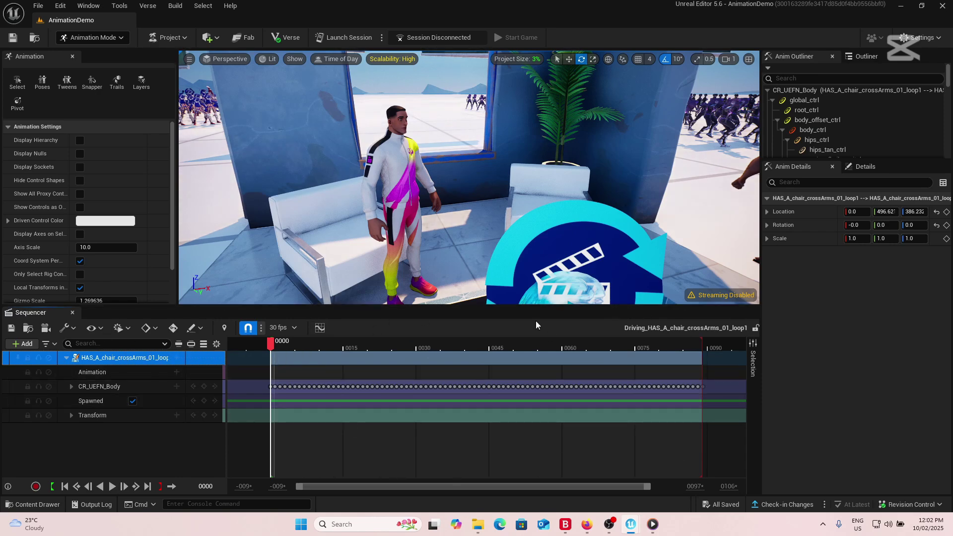
right_click(123, 358)
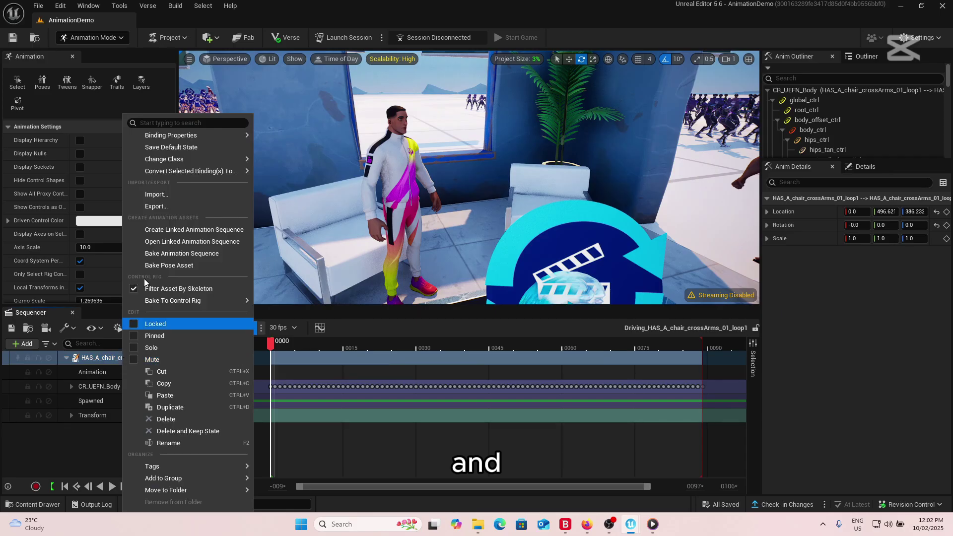
click(158, 255)
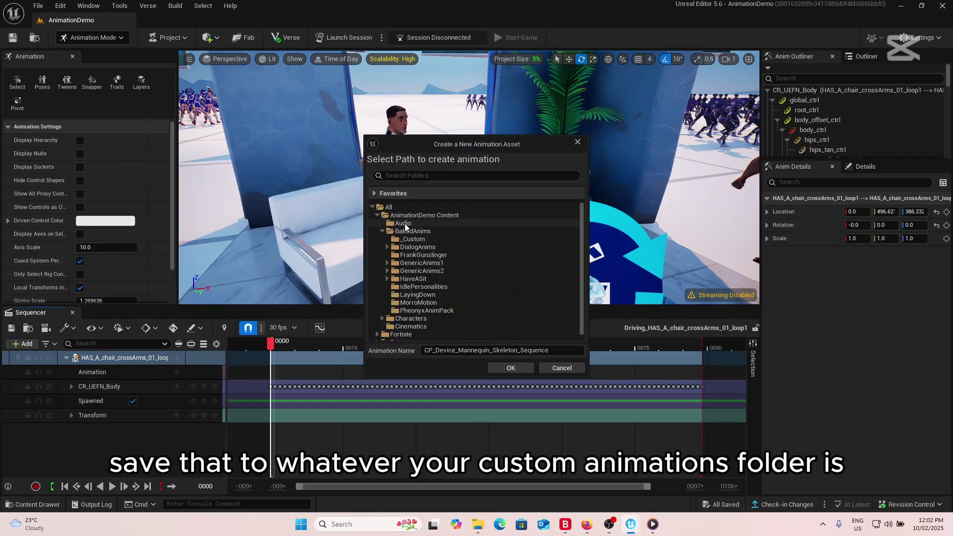
click(412, 242)
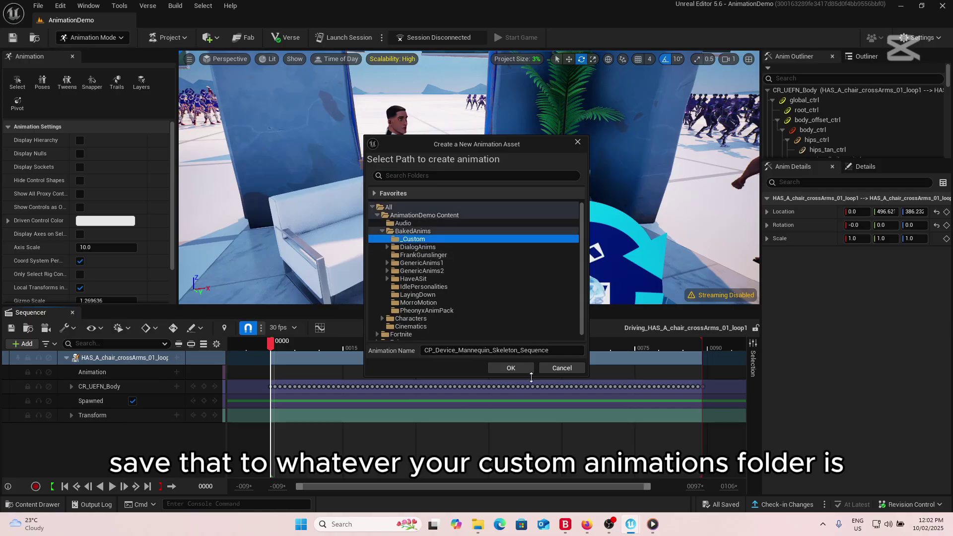
click(431, 351)
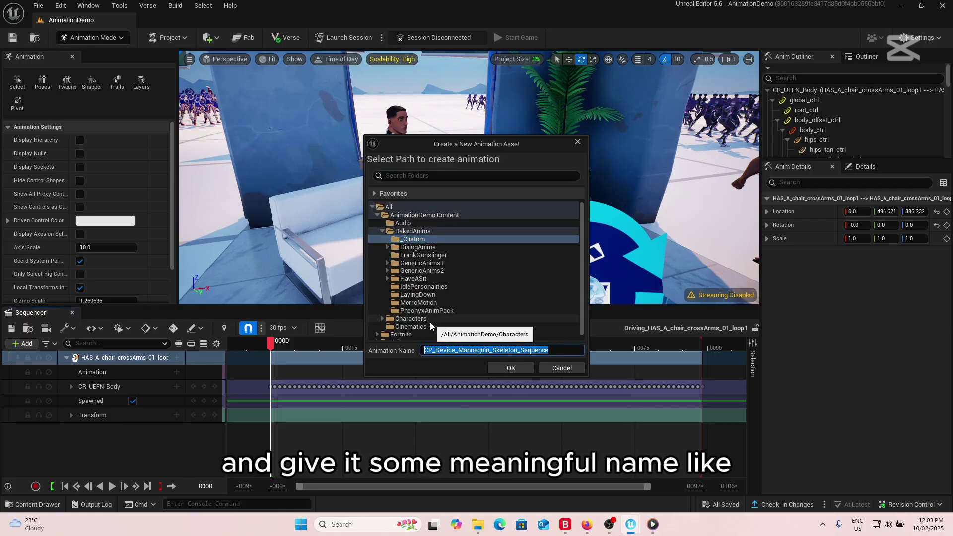
text(ANM_)
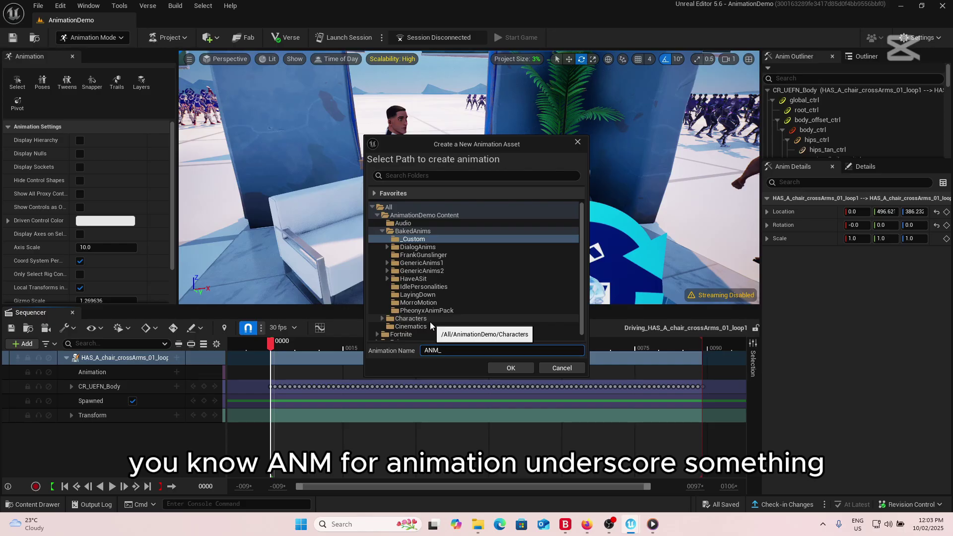
click(553, 369)
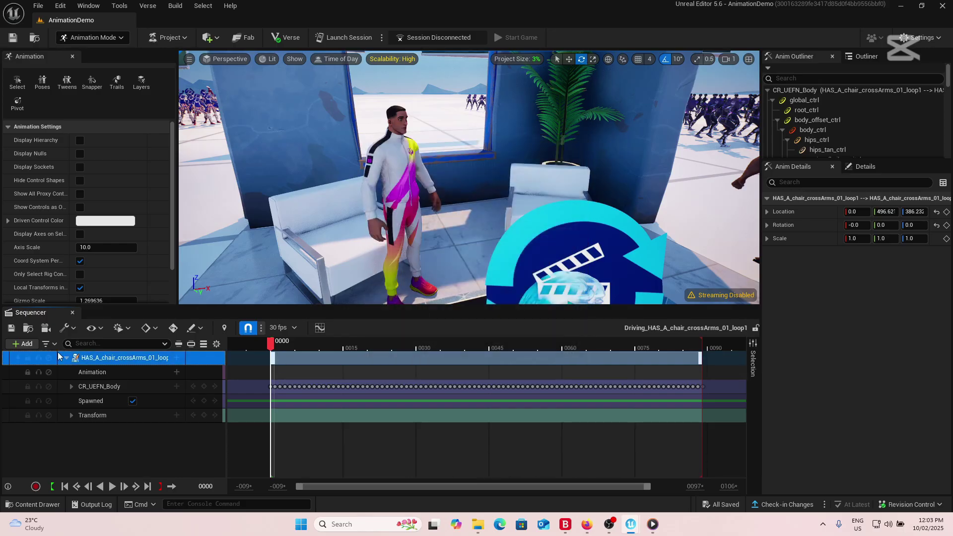
Step: Close the driving sequence and reopen LS_11SecondClub_Anim from the Cinematic Sequence Device in the room
click(73, 312)
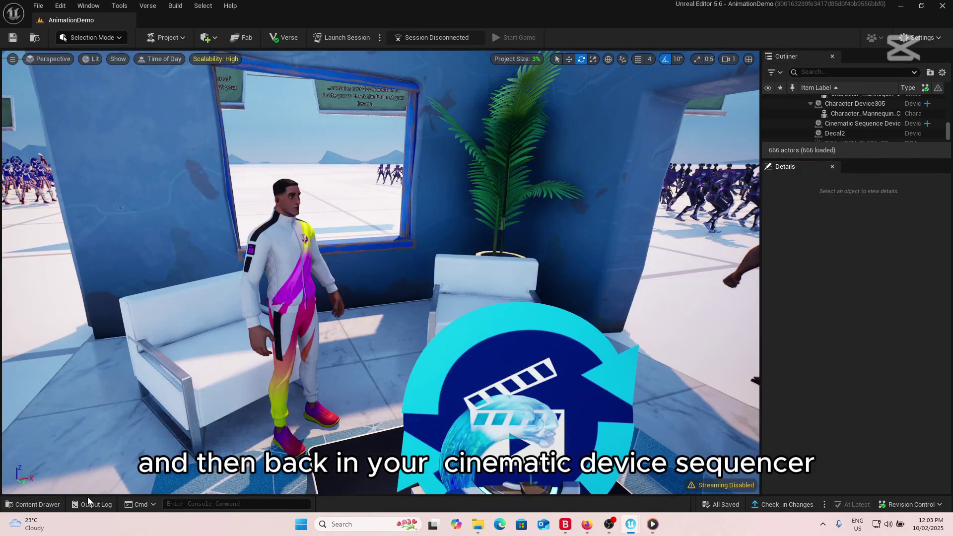
click(560, 414)
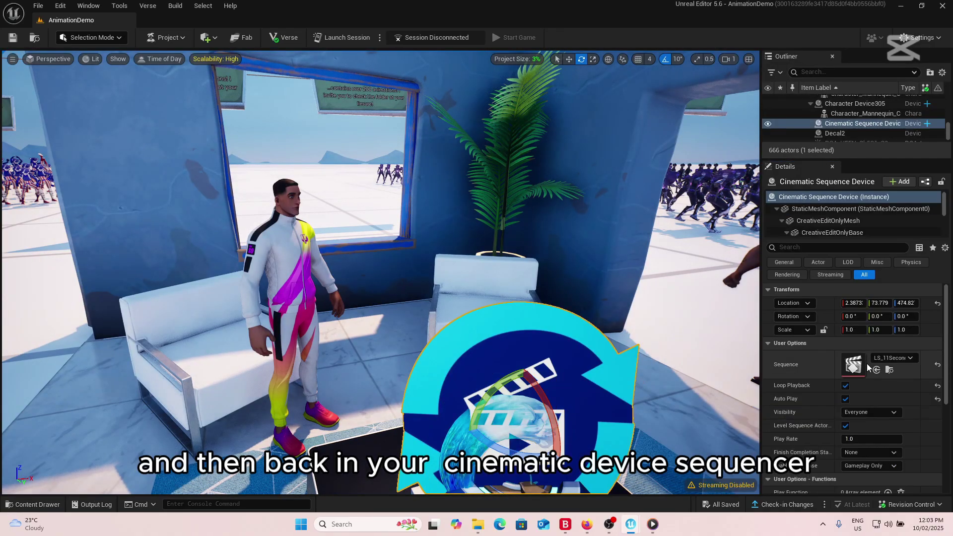
double_click(854, 365)
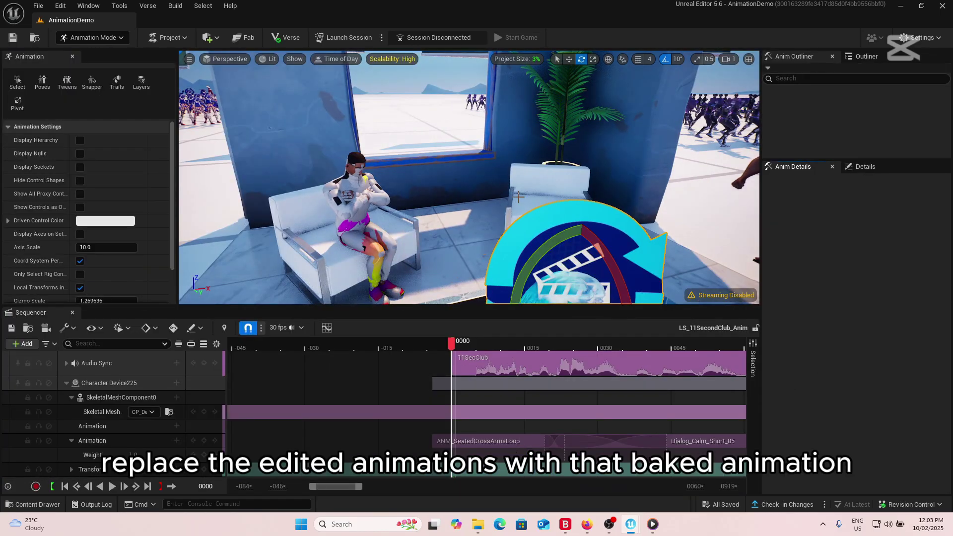
key(f)
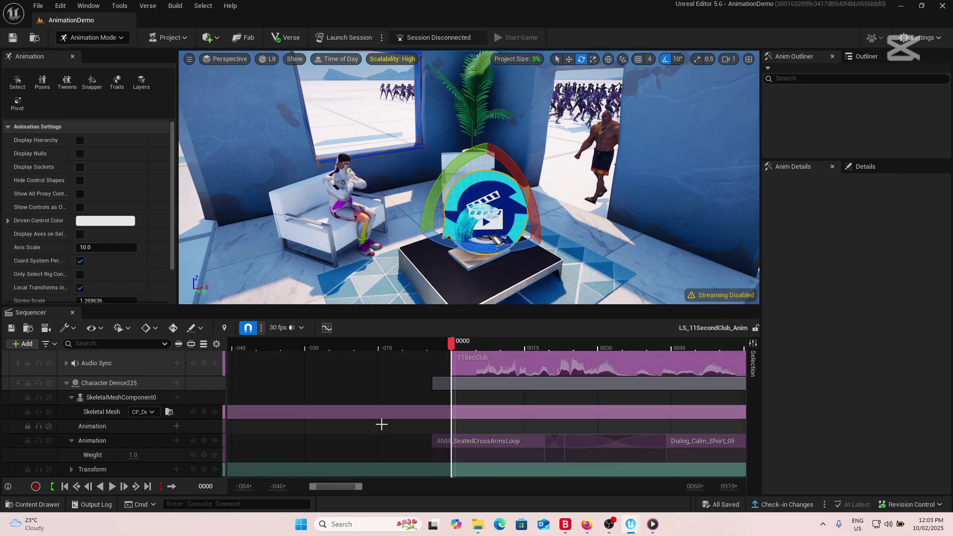
drag(309, 488, 311, 489)
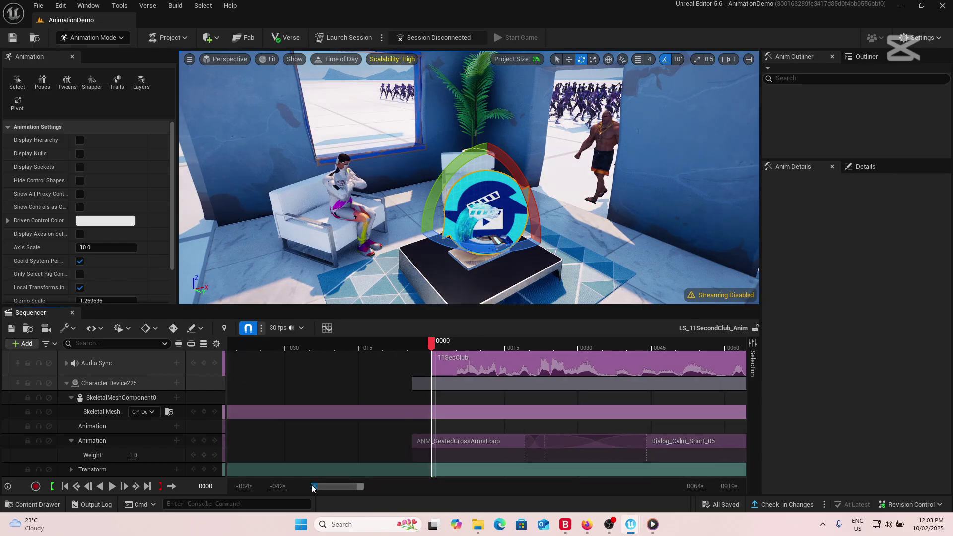
Step: Fly around the level to inspect the room set and the rows of library animation characters outside it
key(s)
mouse_move(400, 199)
right_down()
mouse_move(422, 199)
mouse_move(291, 200)
mouse_move(430, 204)
mouse_move(403, 201)
right_up()
key(w)
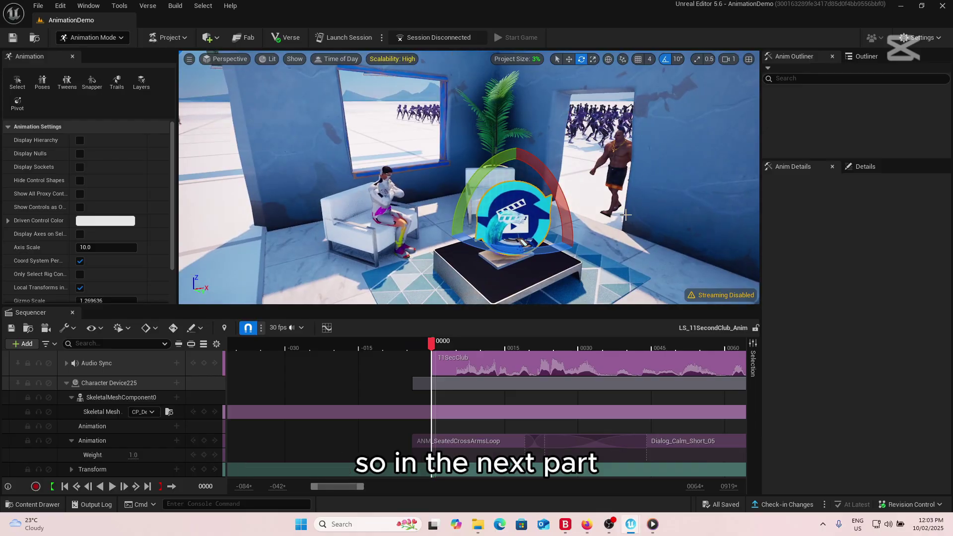
right_drag(431, 198, 408, 179)
key(s)
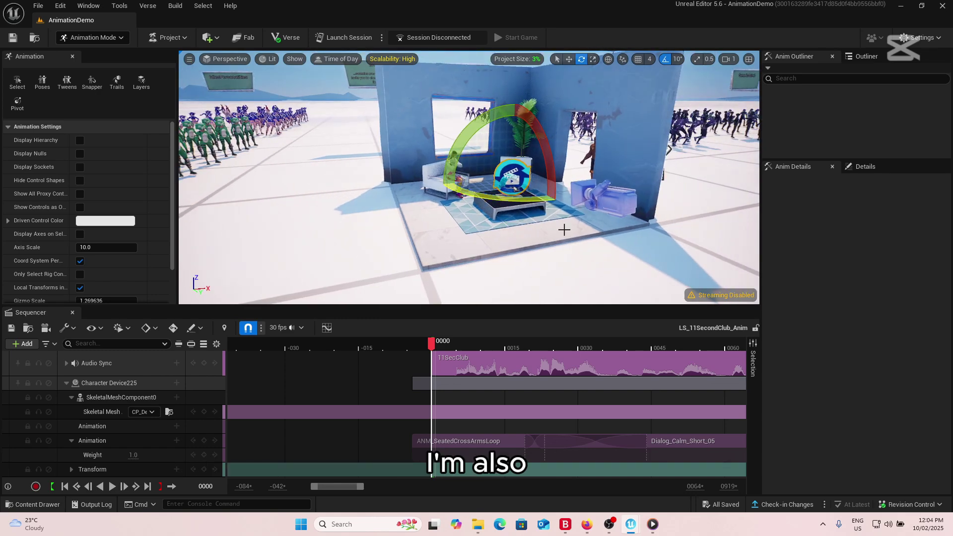
right_drag(564, 230, 476, 206)
key(w)
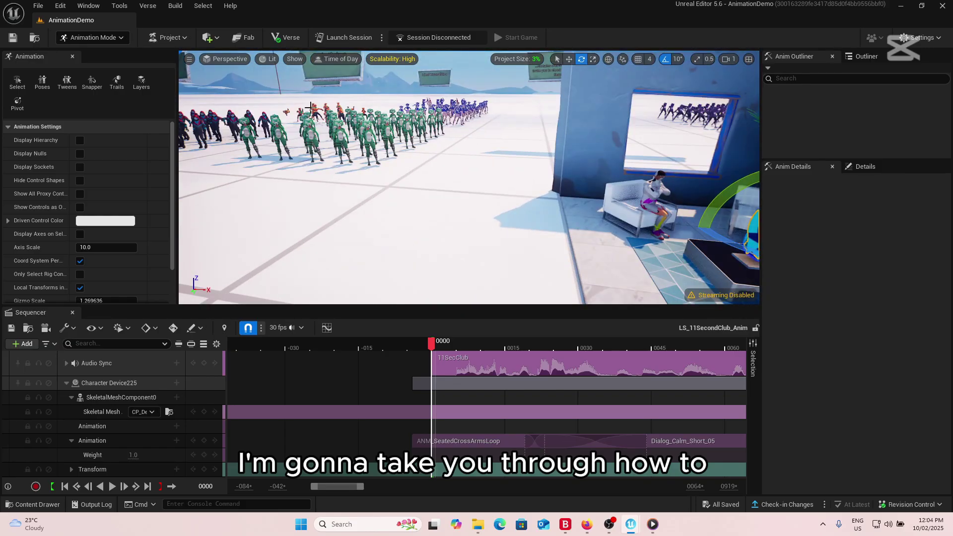
right_drag(310, 107, 414, 132)
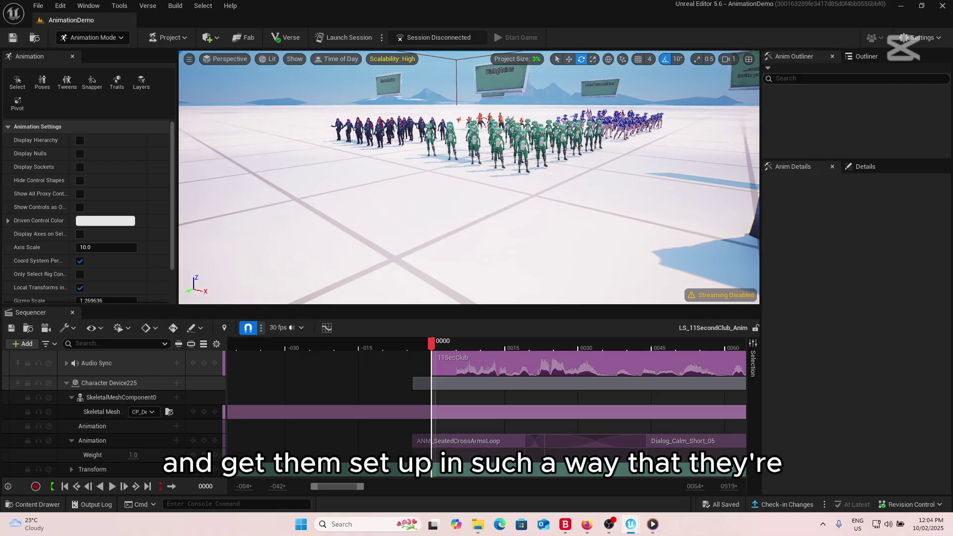
right_drag(469, 177, 489, 113)
key(w)
mouse_move(468, 161)
right_down()
mouse_move(556, 146)
mouse_move(489, 181)
mouse_move(461, 181)
mouse_move(586, 148)
mouse_move(641, 172)
mouse_move(462, 171)
right_up()
right_drag(506, 122, 426, 141)
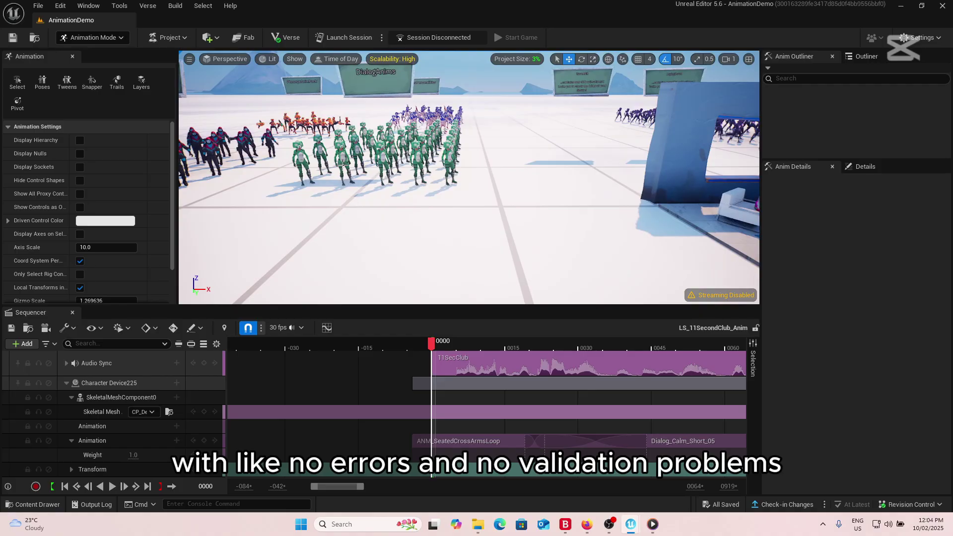
key(w)
right_drag(581, 166, 682, 209)
key(w)
right_drag(521, 218, 482, 188)
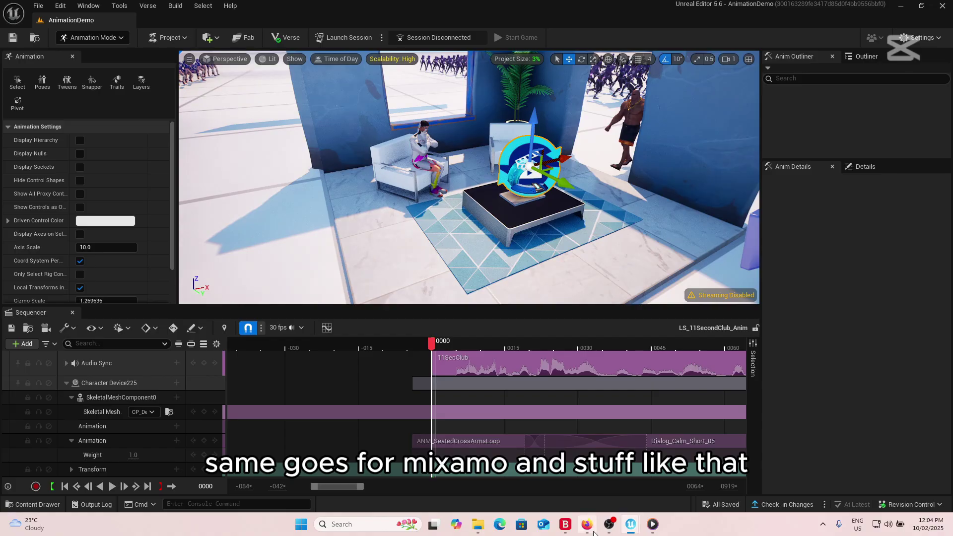
mouse_move(614, 531)
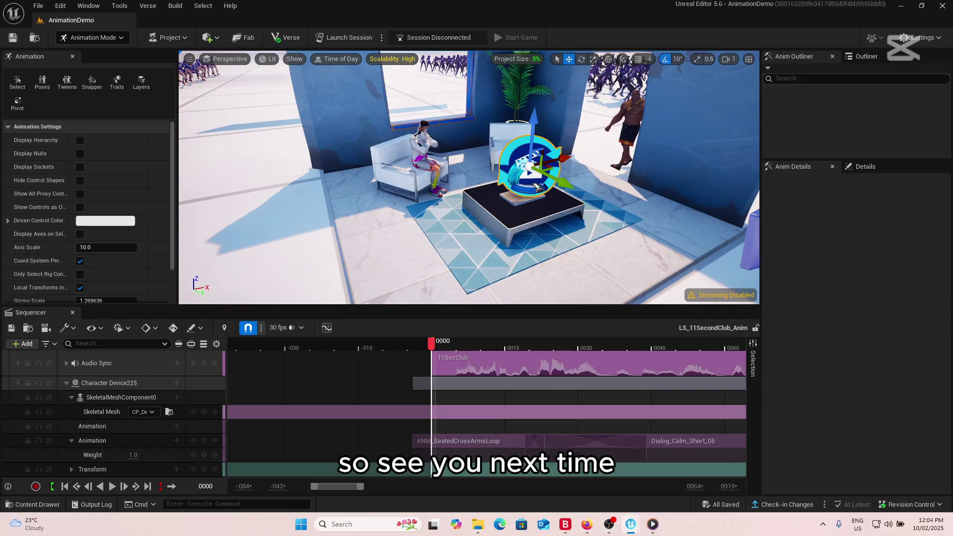